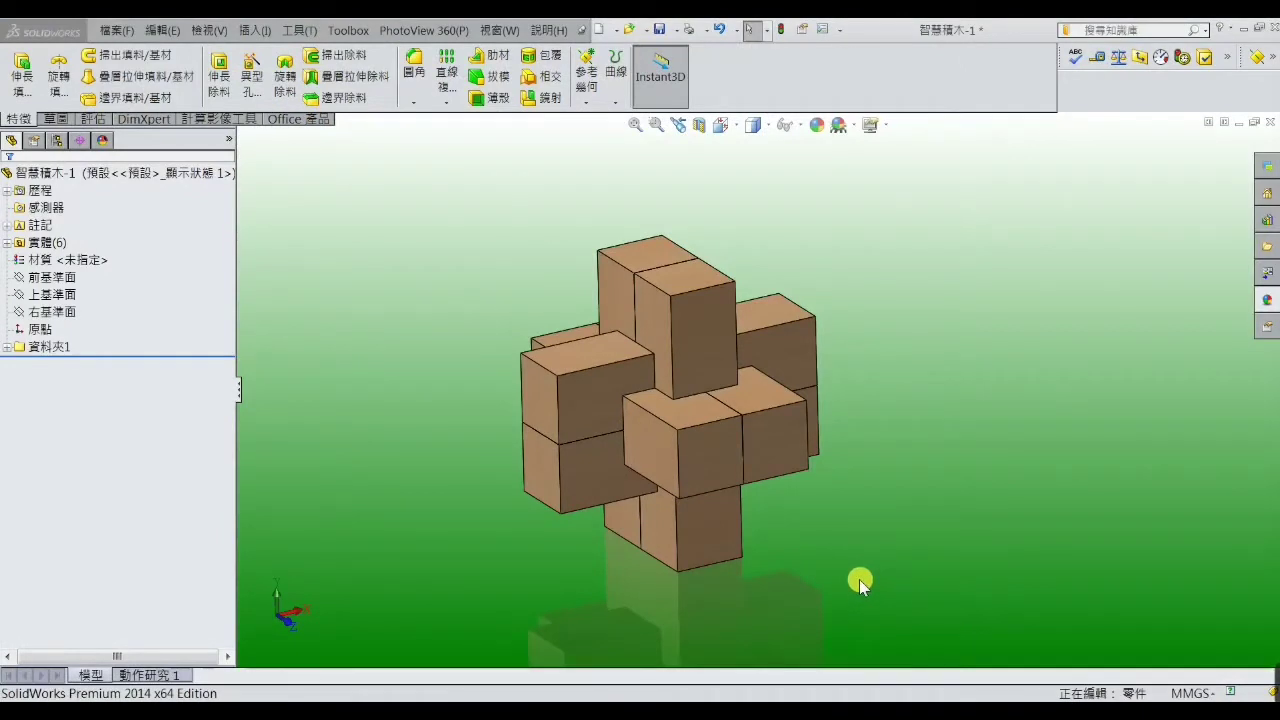
# - Orbit and zoom the burr puzzle to inspect its interlocking pieces from several angles
pyautogui.moveTo(791, 614)
pyautogui.mouseDown(button='middle')
pyautogui.moveTo(862, 538)
pyautogui.moveTo(857, 580)
pyautogui.moveTo(791, 591)
pyautogui.moveTo(793, 622)
pyautogui.moveTo(803, 600)
pyautogui.moveTo(854, 571)
pyautogui.moveTo(871, 597)
pyautogui.moveTo(757, 583)
pyautogui.moveTo(680, 603)
pyautogui.moveTo(700, 643)
pyautogui.moveTo(689, 634)
pyautogui.moveTo(786, 583)
pyautogui.moveTo(832, 593)
pyautogui.moveTo(820, 614)
pyautogui.moveTo(766, 617)
pyautogui.moveTo(766, 649)
pyautogui.moveTo(772, 567)
pyautogui.moveTo(777, 591)
pyautogui.moveTo(791, 589)
pyautogui.moveTo(780, 594)
pyautogui.mouseUp(button='middle')
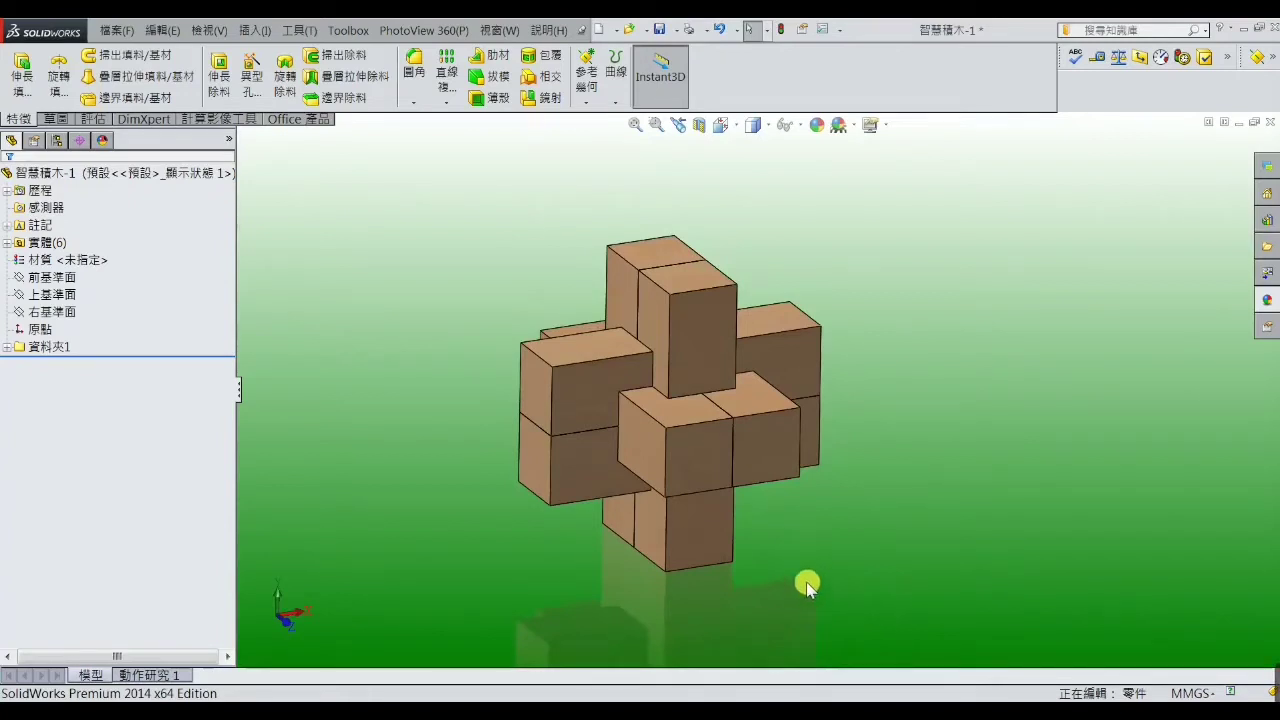
pyautogui.moveTo(806, 597)
pyautogui.mouseDown(button='middle')
pyautogui.moveTo(823, 554)
pyautogui.moveTo(928, 517)
pyautogui.moveTo(899, 538)
pyautogui.moveTo(771, 551)
pyautogui.moveTo(780, 597)
pyautogui.moveTo(809, 553)
pyautogui.moveTo(806, 594)
pyautogui.mouseUp(button='middle')
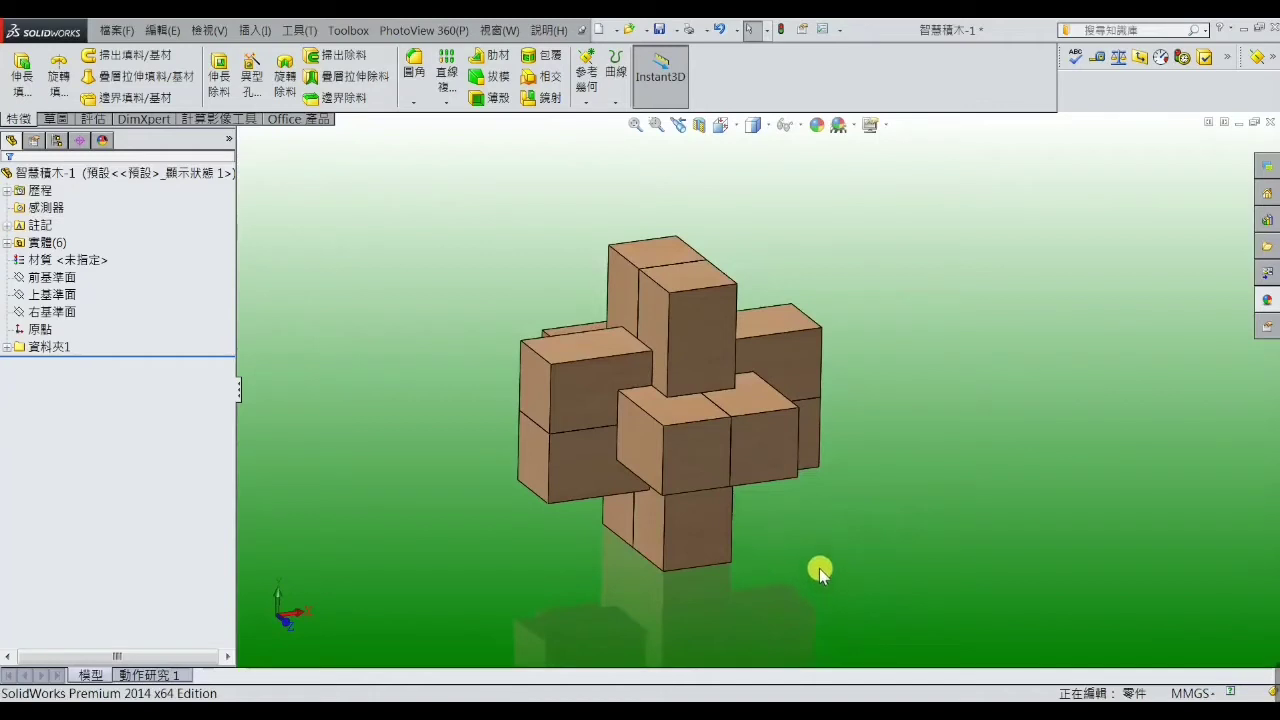
pyautogui.moveTo(823, 586)
pyautogui.mouseDown(button='middle')
pyautogui.moveTo(846, 549)
pyautogui.moveTo(831, 589)
pyautogui.mouseUp(button='middle')
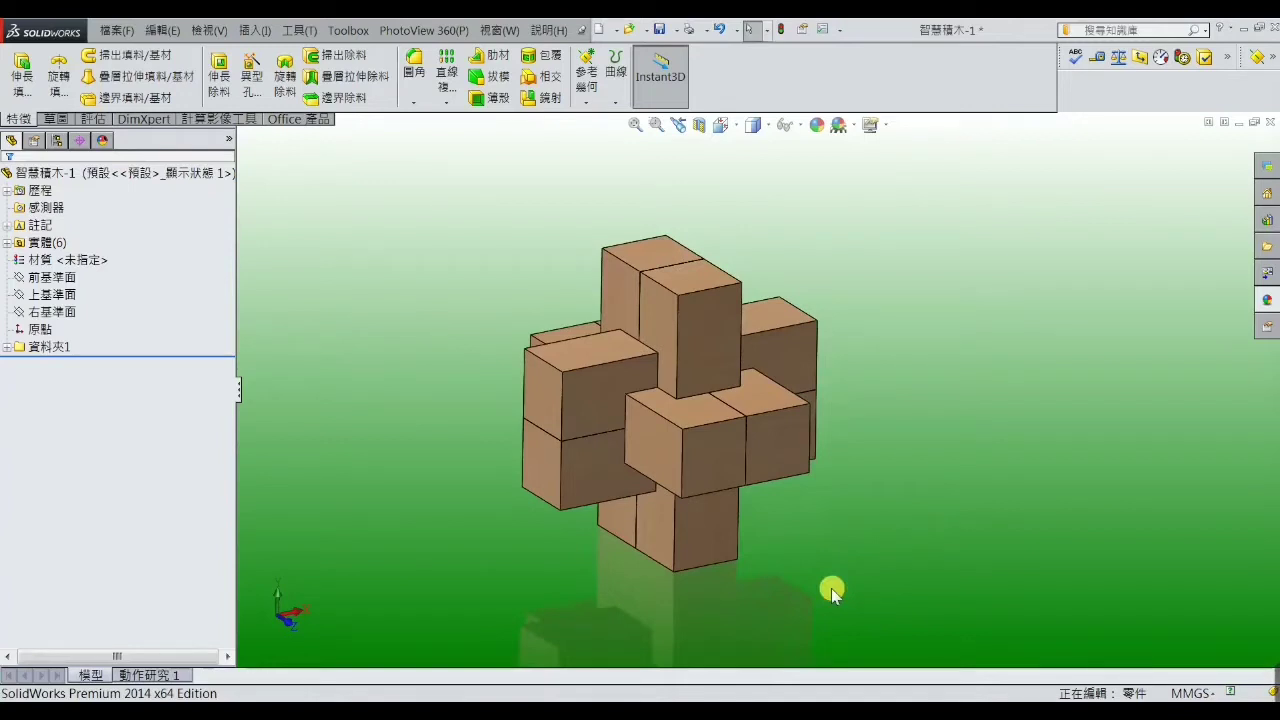
pyautogui.moveTo(788, 602)
pyautogui.mouseDown(button='middle')
pyautogui.moveTo(791, 574)
pyautogui.moveTo(826, 534)
pyautogui.moveTo(806, 588)
pyautogui.mouseUp(button='middle')
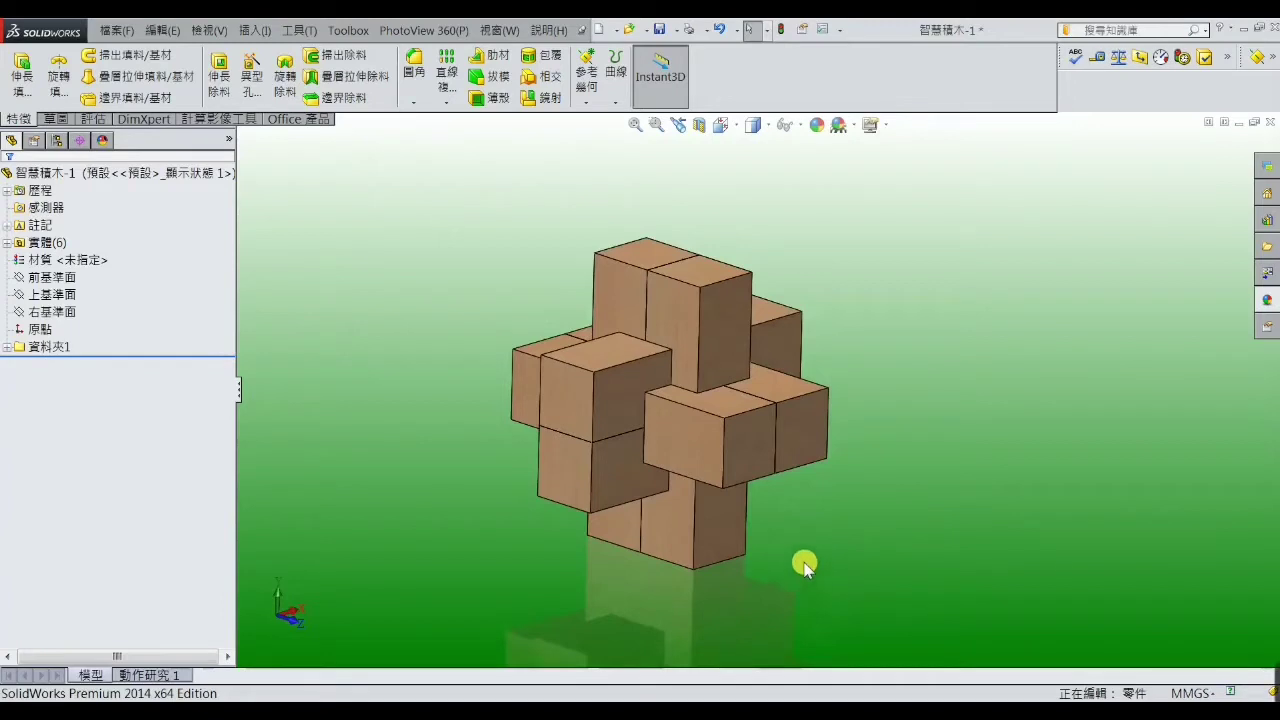
pyautogui.moveTo(803, 563)
pyautogui.mouseDown(button='middle')
pyautogui.moveTo(851, 509)
pyautogui.moveTo(863, 529)
pyautogui.moveTo(811, 531)
pyautogui.moveTo(798, 569)
pyautogui.mouseUp(button='middle')
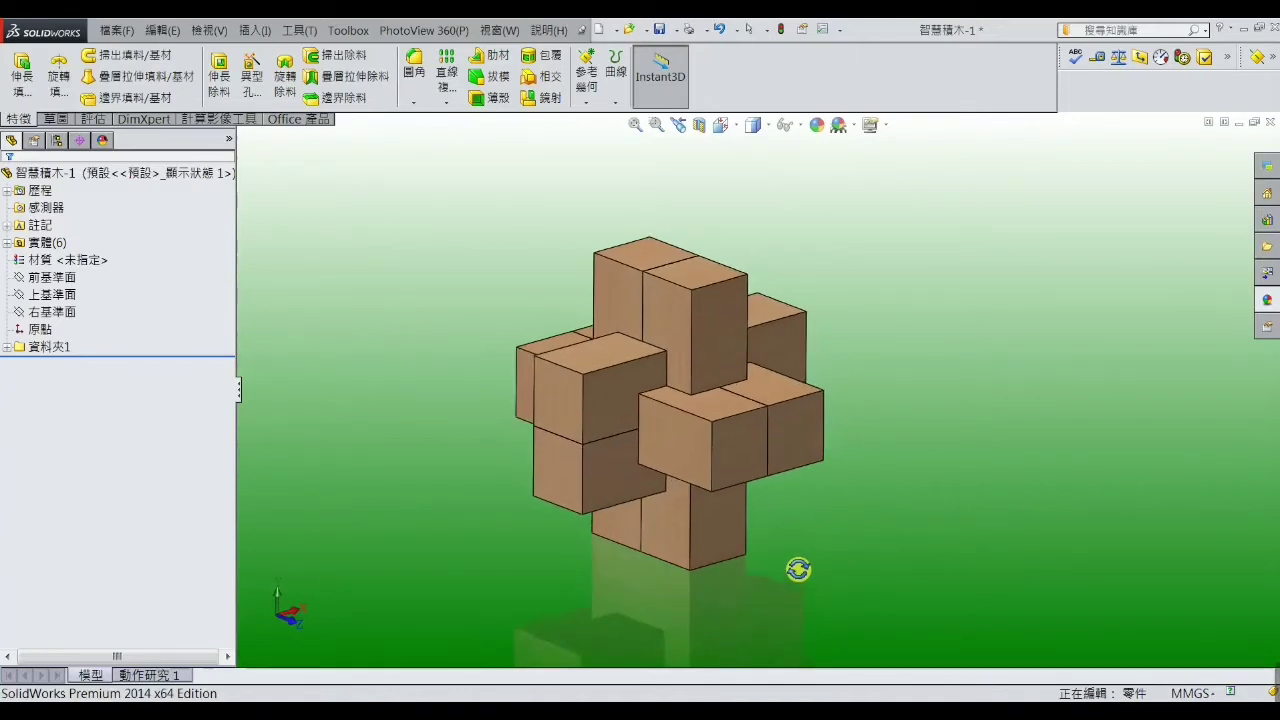
pyautogui.moveTo(798, 569)
pyautogui.mouseDown(button='middle')
pyautogui.moveTo(803, 580)
pyautogui.moveTo(811, 546)
pyautogui.moveTo(851, 540)
pyautogui.moveTo(813, 544)
pyautogui.moveTo(806, 583)
pyautogui.mouseUp(button='middle')
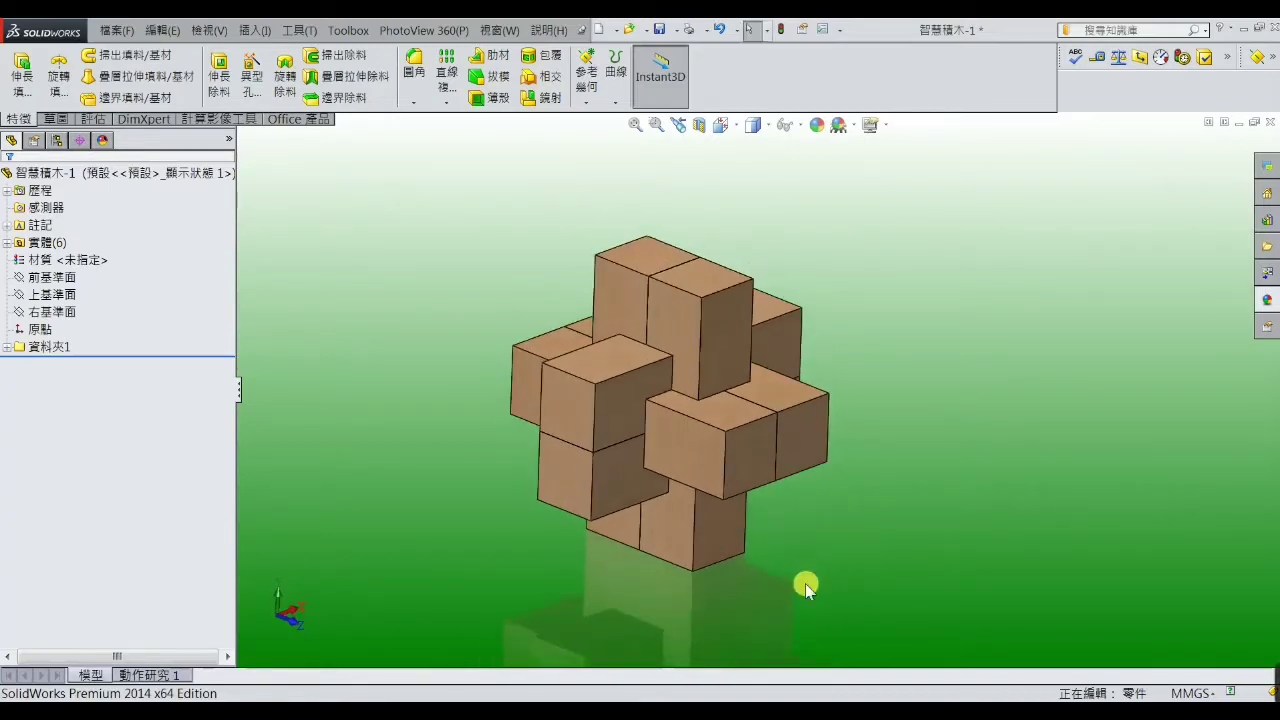
pyautogui.moveTo(811, 580)
pyautogui.mouseDown(button='middle')
pyautogui.moveTo(826, 534)
pyautogui.moveTo(923, 509)
pyautogui.moveTo(946, 523)
pyautogui.moveTo(844, 514)
pyautogui.moveTo(766, 537)
pyautogui.moveTo(543, 531)
pyautogui.moveTo(479, 554)
pyautogui.moveTo(606, 563)
pyautogui.moveTo(709, 594)
pyautogui.moveTo(736, 622)
pyautogui.mouseUp(button='middle')
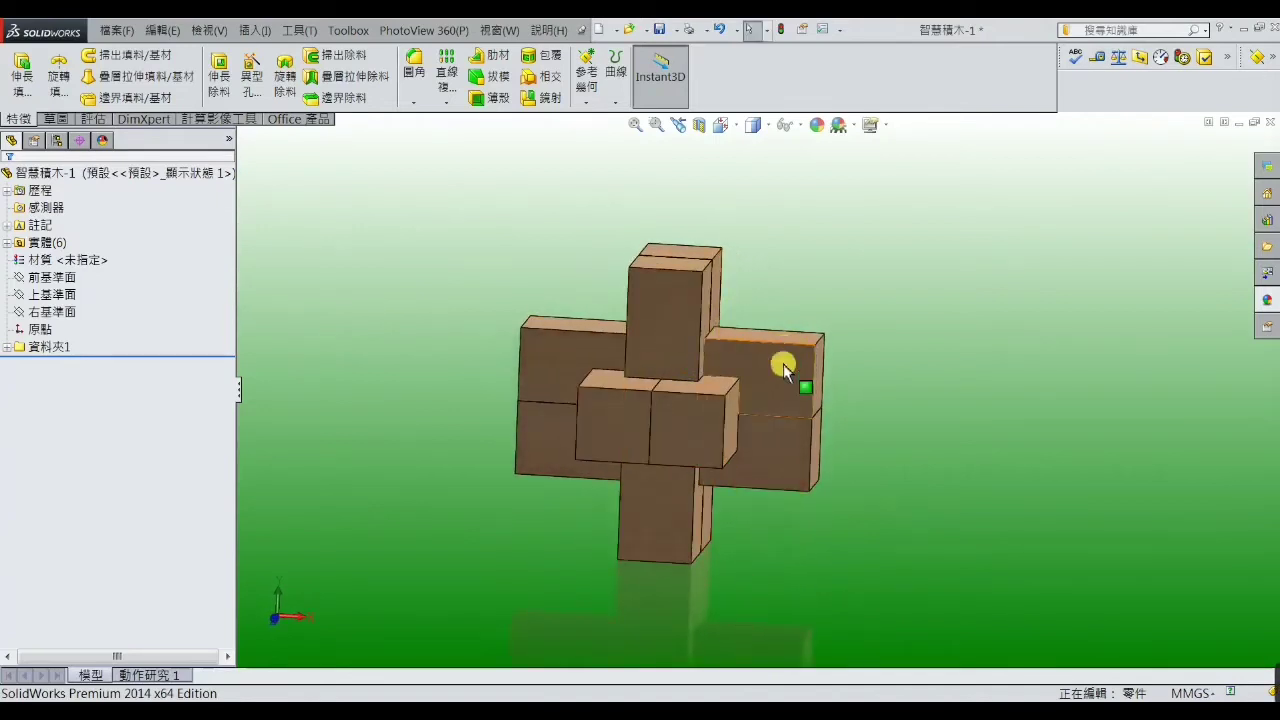
pyautogui.moveTo(926, 553)
pyautogui.mouseDown(button='middle')
pyautogui.moveTo(811, 534)
pyautogui.moveTo(680, 563)
pyautogui.moveTo(702, 619)
pyautogui.mouseUp(button='middle')
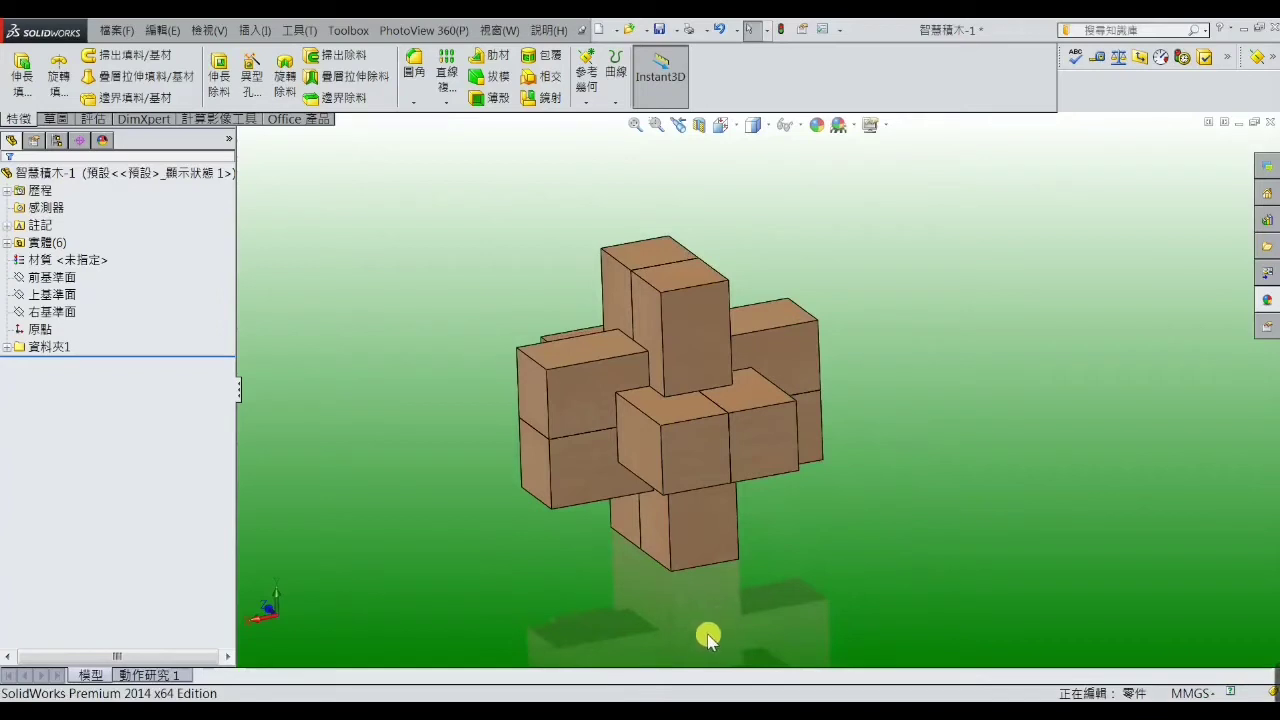
pyautogui.moveTo(803, 603)
pyautogui.mouseDown(button='middle')
pyautogui.moveTo(820, 617)
pyautogui.moveTo(888, 552)
pyautogui.moveTo(974, 589)
pyautogui.moveTo(969, 600)
pyautogui.moveTo(748, 570)
pyautogui.moveTo(754, 591)
pyautogui.moveTo(657, 594)
pyautogui.moveTo(667, 629)
pyautogui.mouseUp(button='middle')
pyautogui.moveTo(566, 529)
pyautogui.mouseDown(button='middle')
pyautogui.moveTo(536, 540)
pyautogui.moveTo(491, 466)
pyautogui.moveTo(426, 446)
pyautogui.moveTo(560, 491)
pyautogui.moveTo(645, 546)
pyautogui.moveTo(703, 523)
pyautogui.moveTo(711, 569)
pyautogui.moveTo(697, 604)
pyautogui.moveTo(711, 371)
pyautogui.mouseUp(button='middle')
pyautogui.scroll(-3, 710, 383)
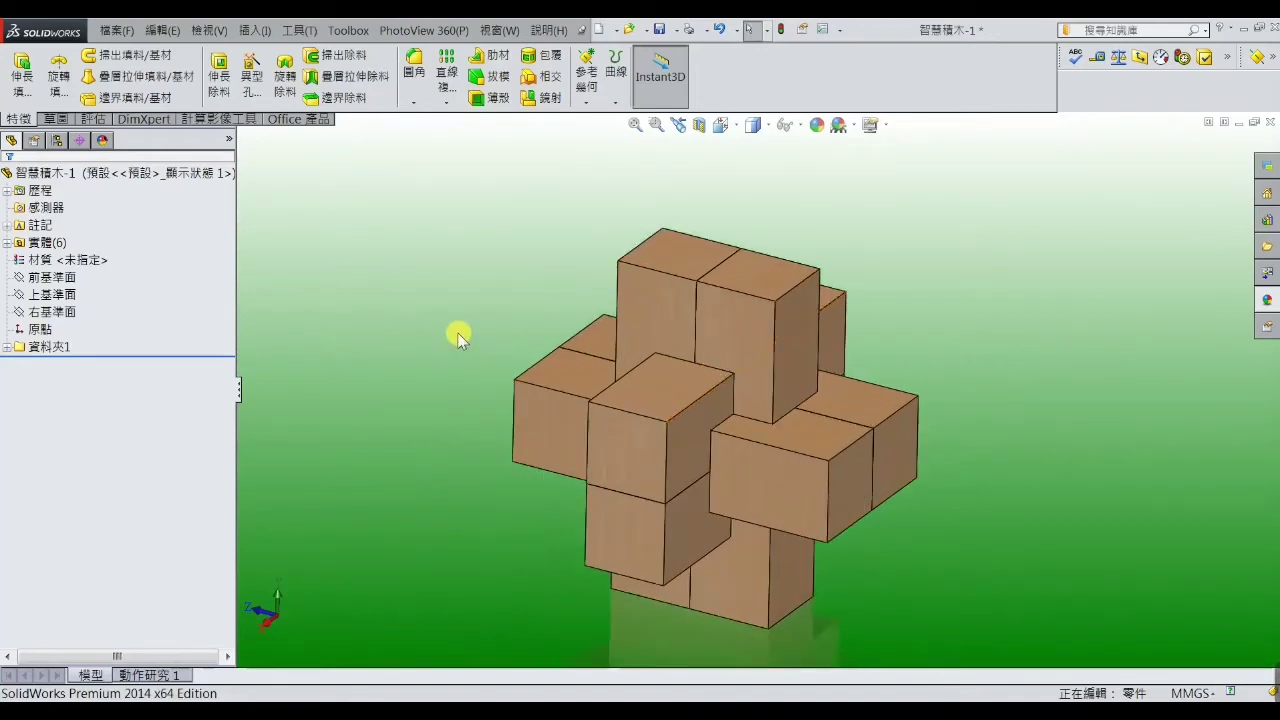
pyautogui.moveTo(857, 594)
pyautogui.mouseDown(button='middle')
pyautogui.moveTo(851, 566)
pyautogui.moveTo(869, 580)
pyautogui.moveTo(854, 551)
pyautogui.moveTo(763, 566)
pyautogui.moveTo(825, 570)
pyautogui.moveTo(828, 593)
pyautogui.mouseUp(button='middle')
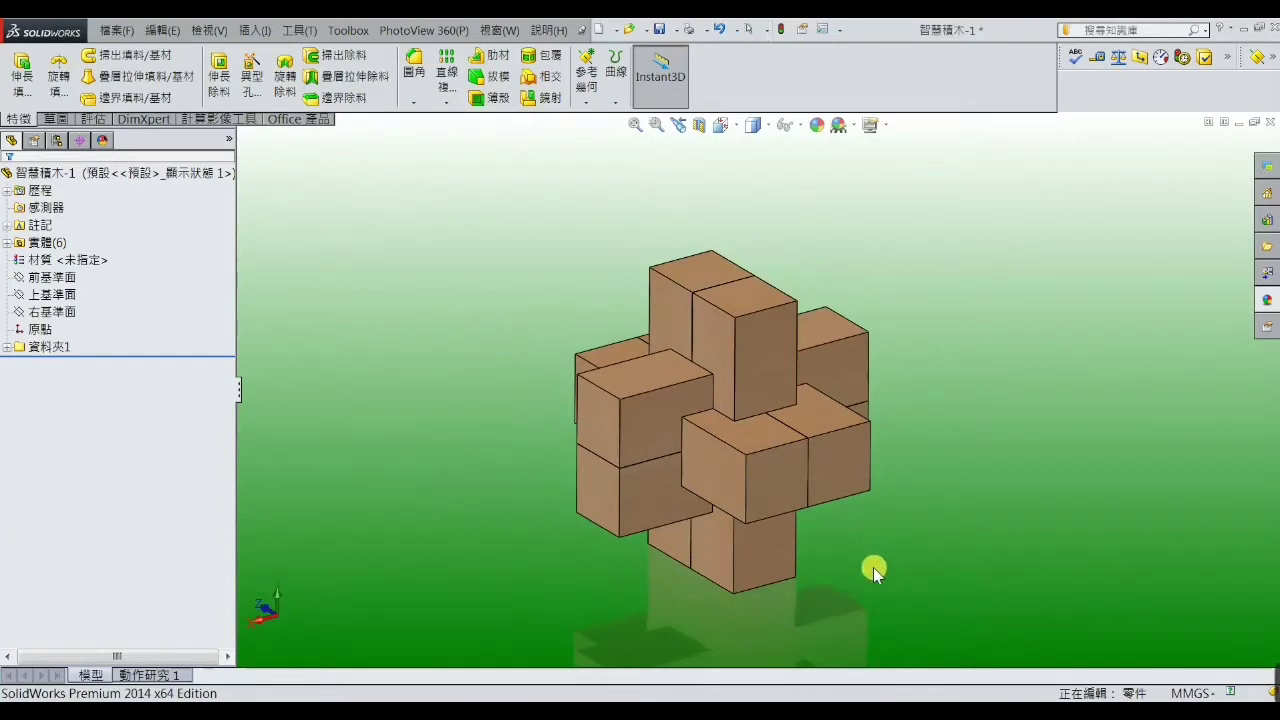
pyautogui.moveTo(873, 570)
pyautogui.mouseDown(button='middle')
pyautogui.moveTo(888, 528)
pyautogui.moveTo(966, 511)
pyautogui.moveTo(1017, 534)
pyautogui.moveTo(846, 534)
pyautogui.moveTo(839, 585)
pyautogui.moveTo(851, 594)
pyautogui.mouseUp(button='middle')
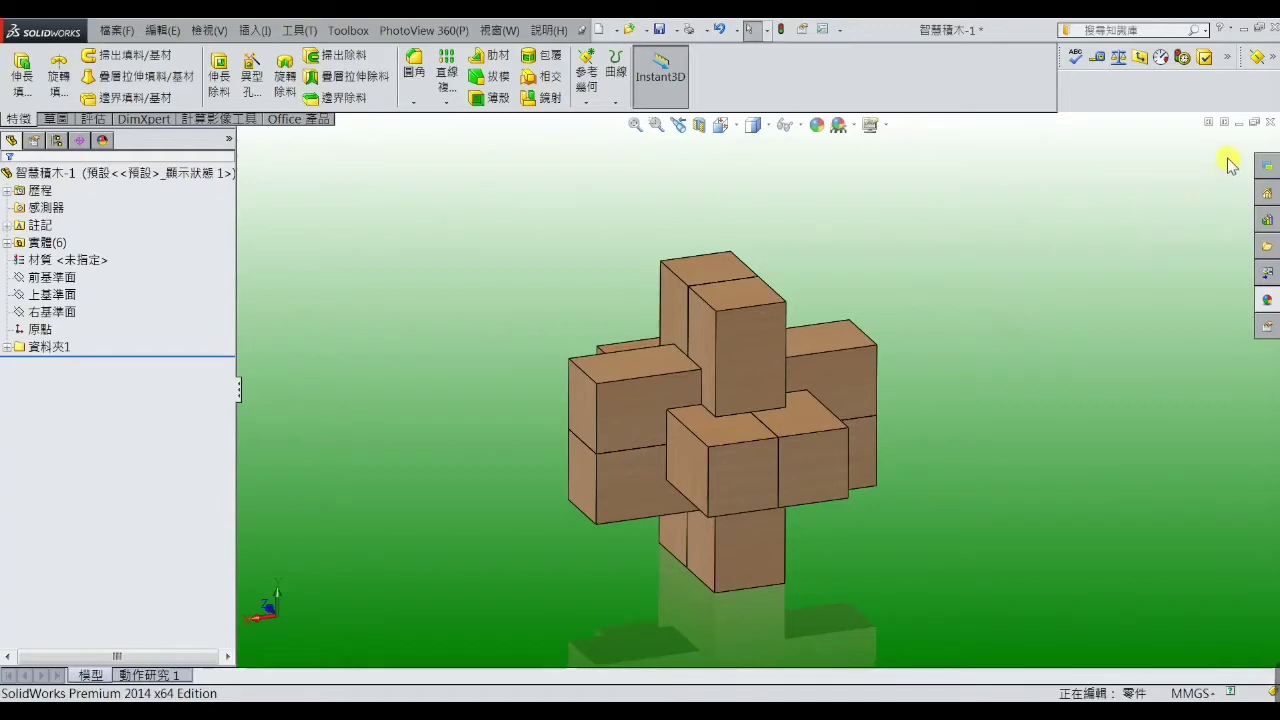
# - Close the puzzle document and create a new blank part
pyautogui.click(1270, 121)
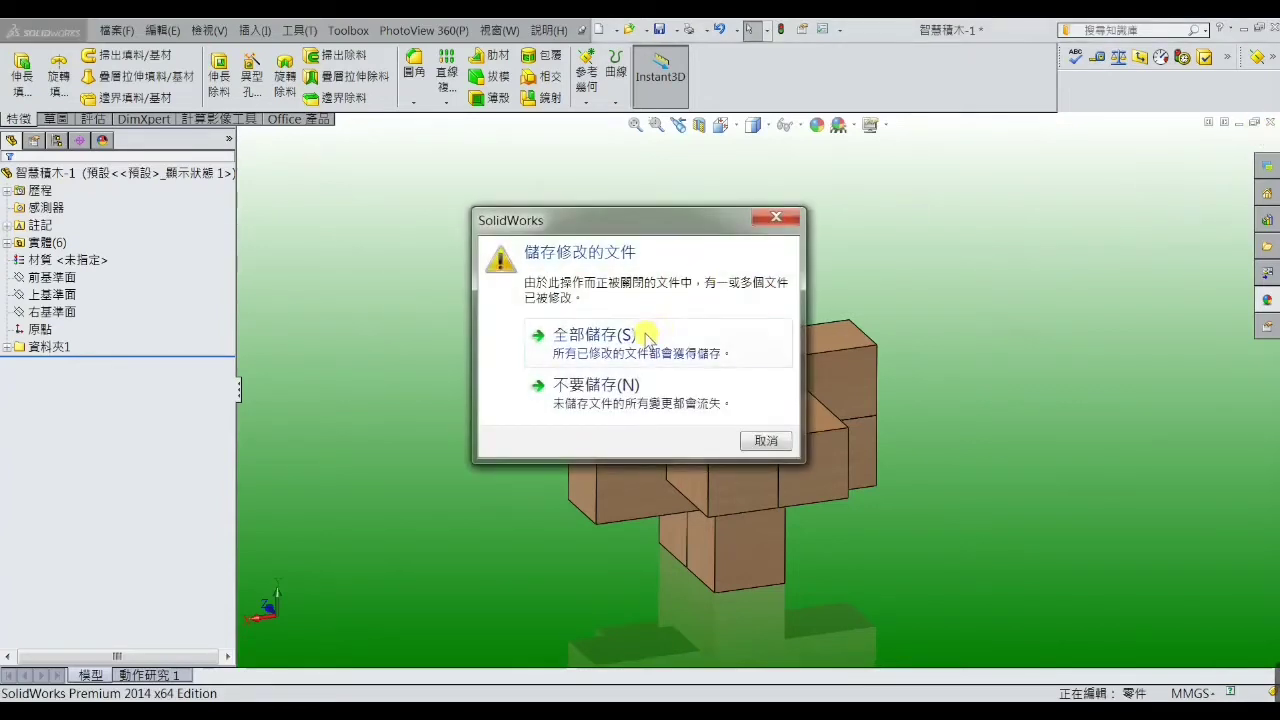
pyautogui.press('Escape')
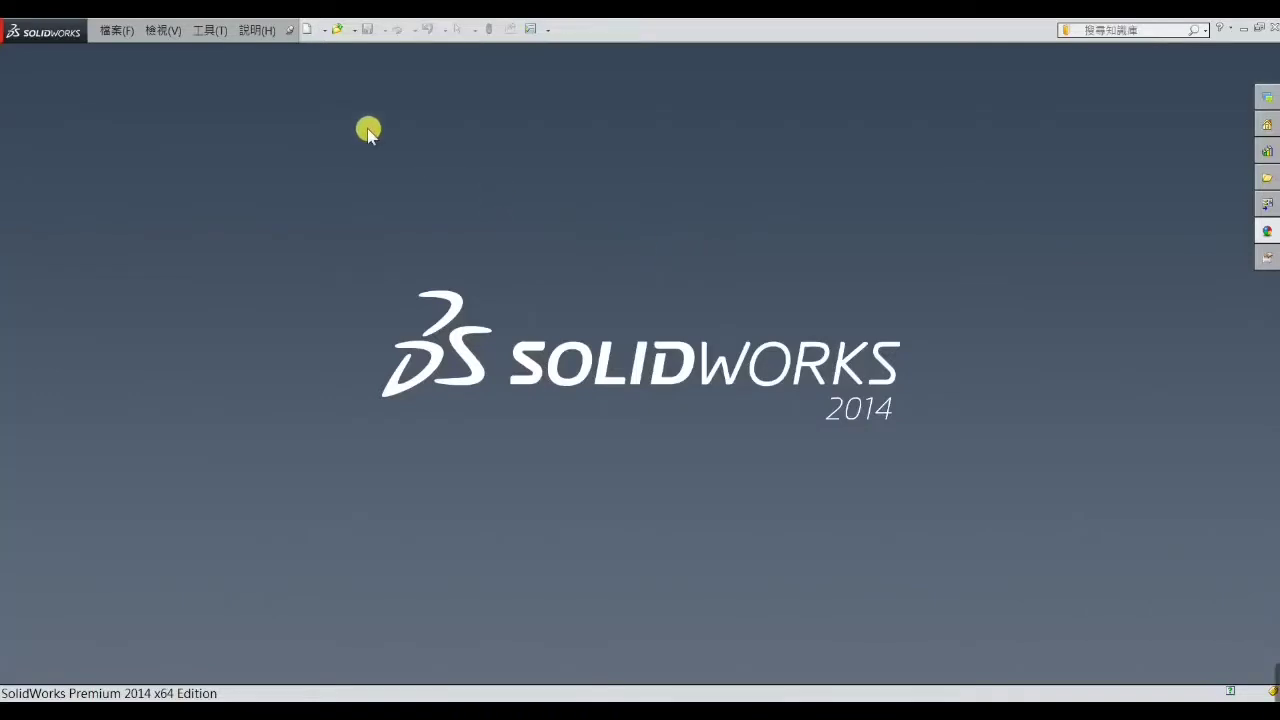
pyautogui.click(310, 32)
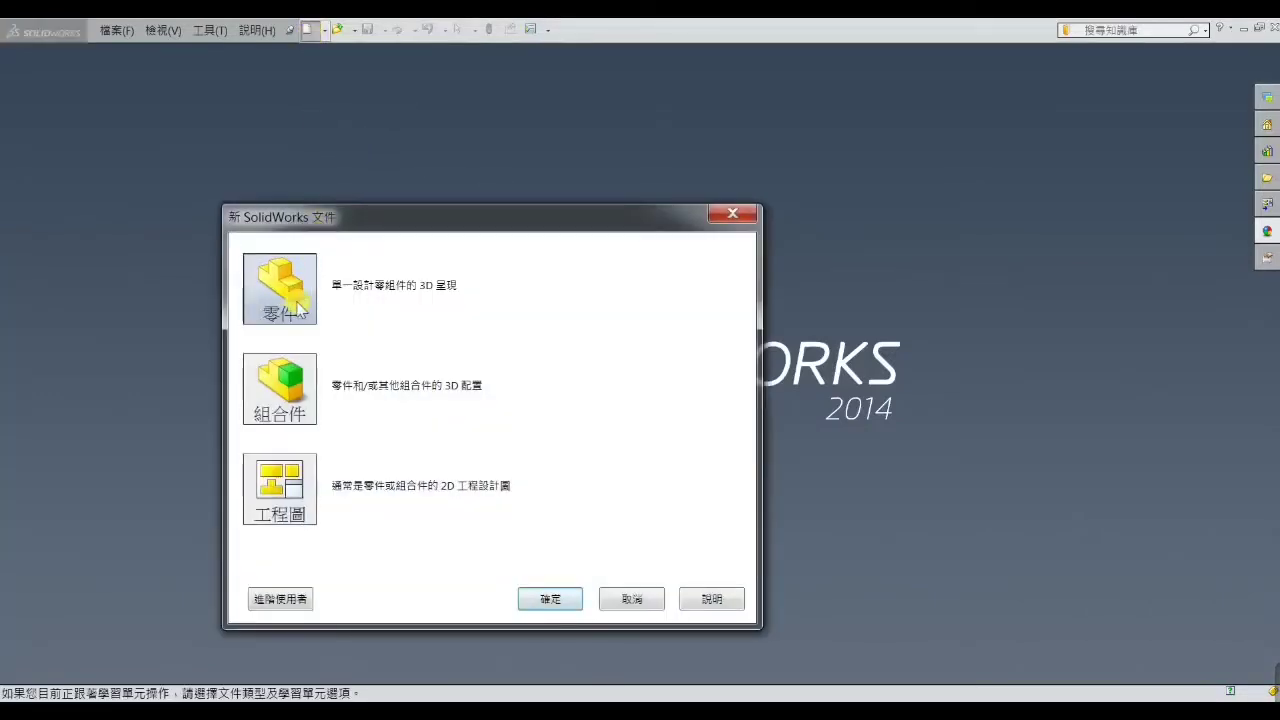
pyautogui.click(558, 598)
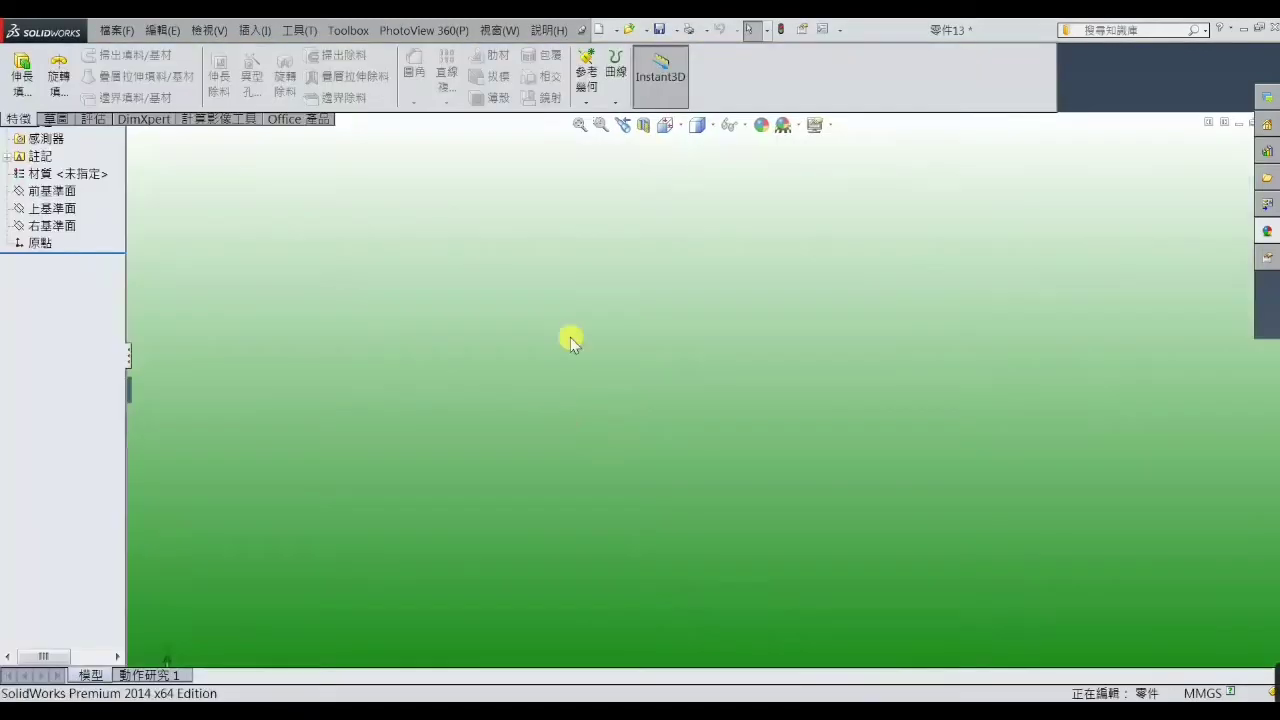
# - Sketch a centre rectangle at the origin on the Front Plane
pyautogui.click(52, 259)
pyautogui.click(84, 243)
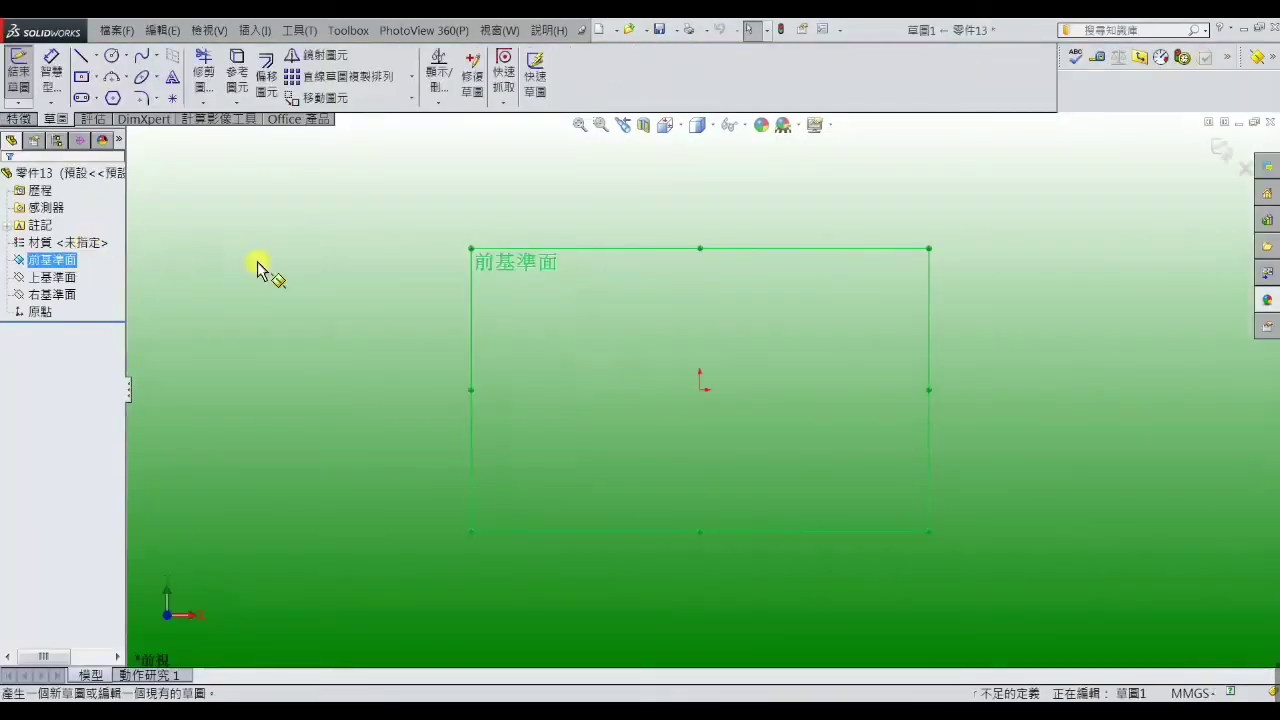
pyautogui.click(82, 77)
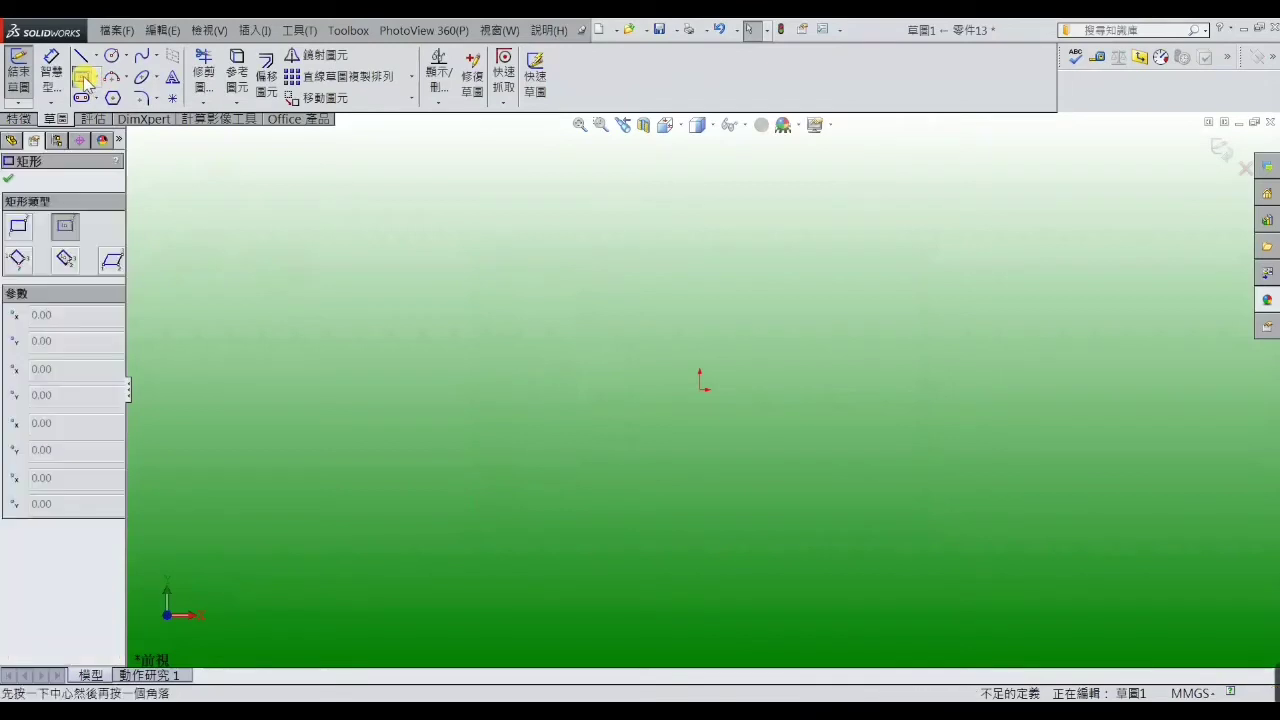
pyautogui.click(700, 390)
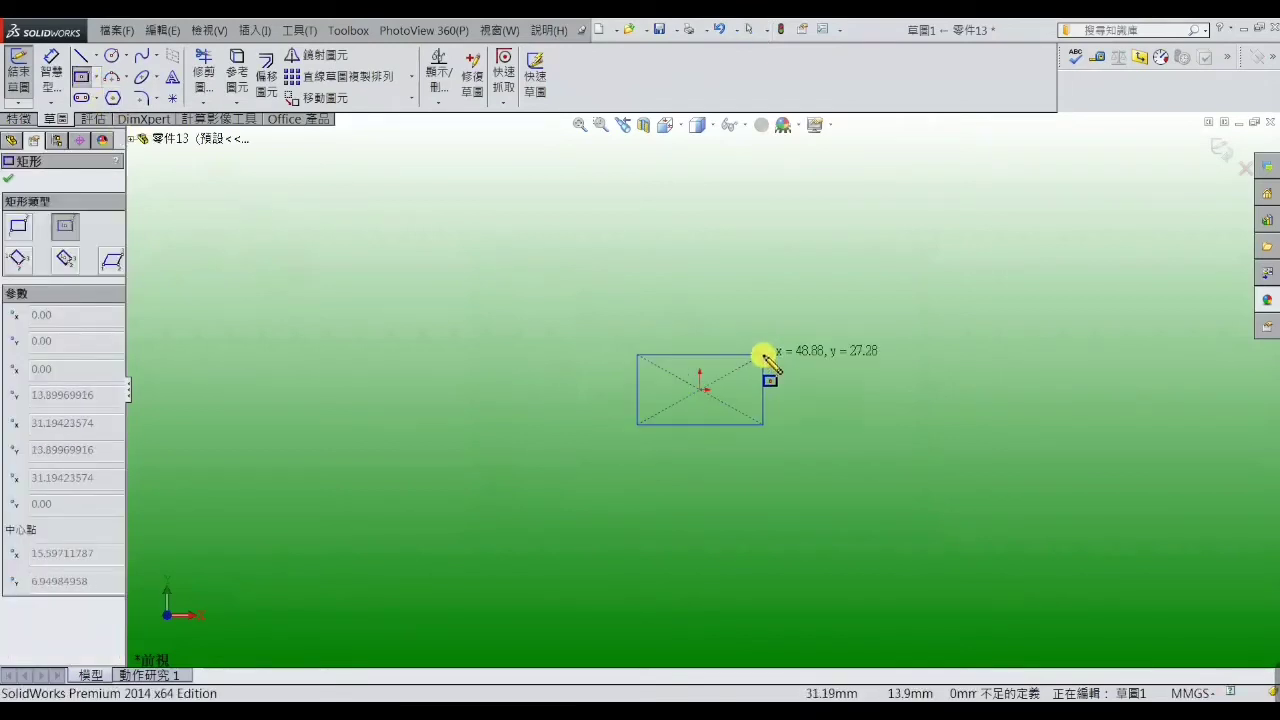
pyautogui.click(790, 306)
pyautogui.rightClick(793, 305)
pyautogui.click(815, 170)
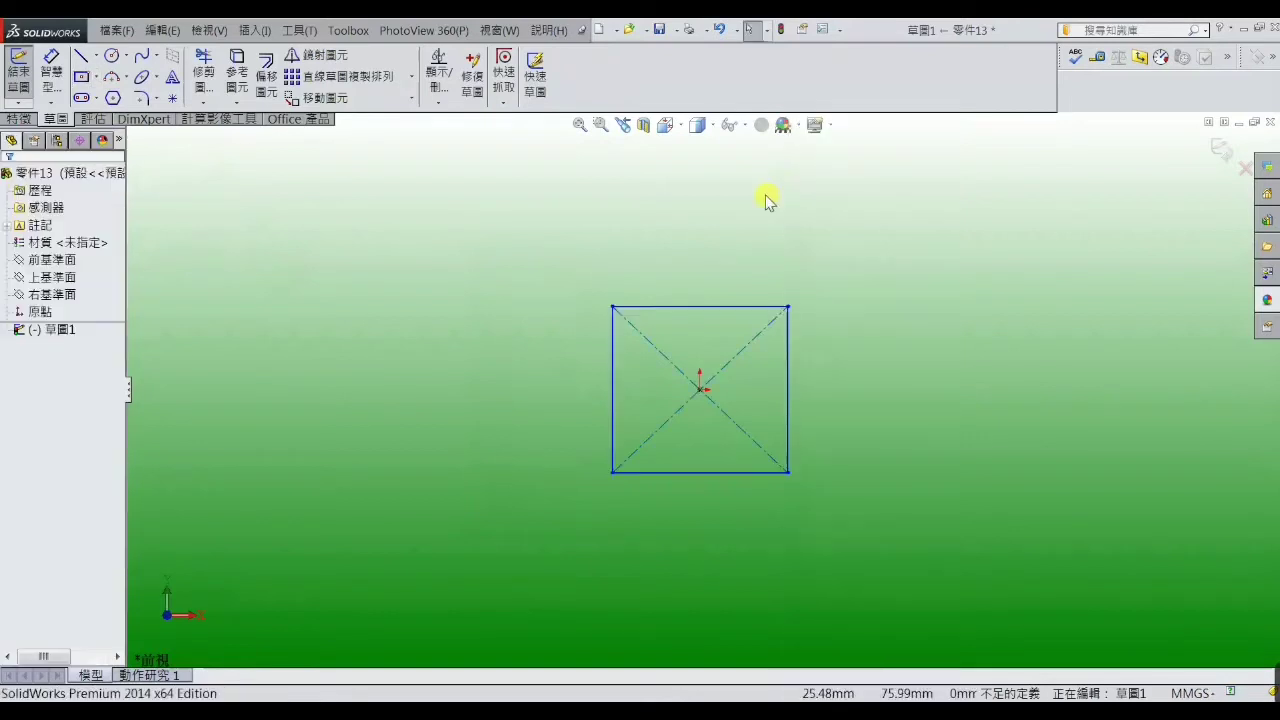
# - Make the top and right edges Equal and dimension the width 10 mm, forming a square
pyautogui.click(729, 309)
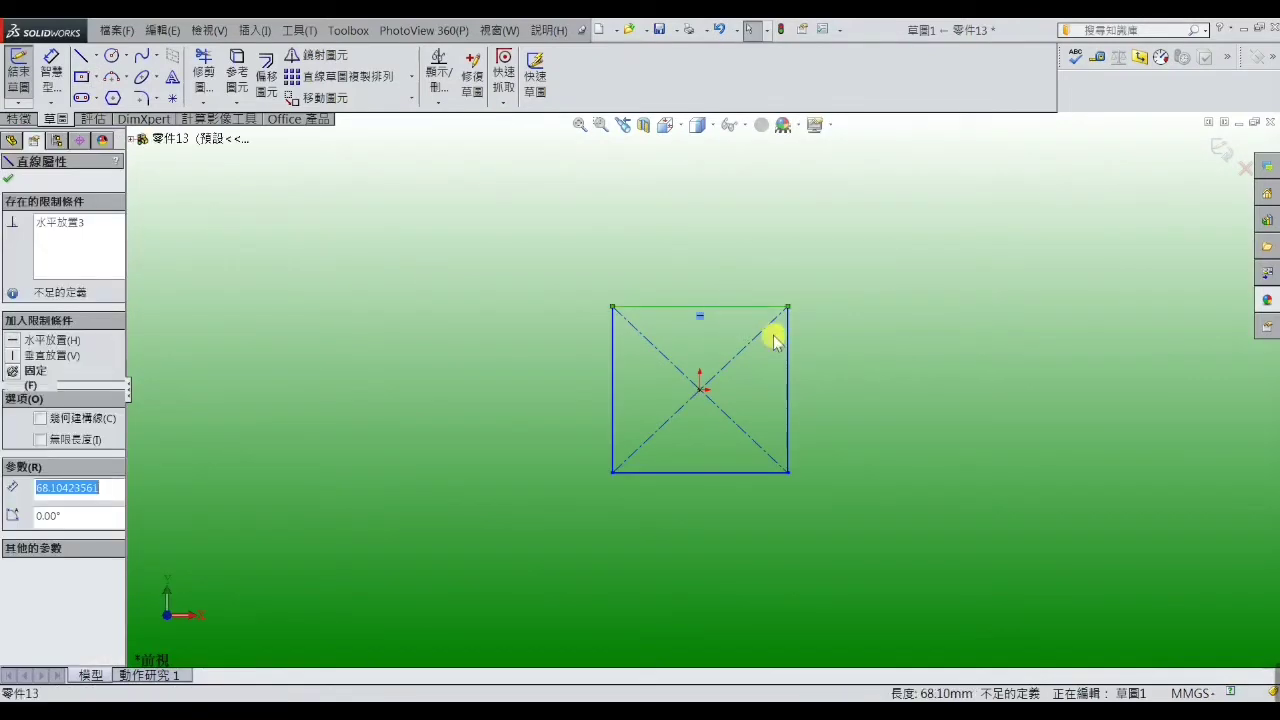
pyautogui.keyDown('ctrl'); pyautogui.click(788, 365); pyautogui.keyUp('ctrl')
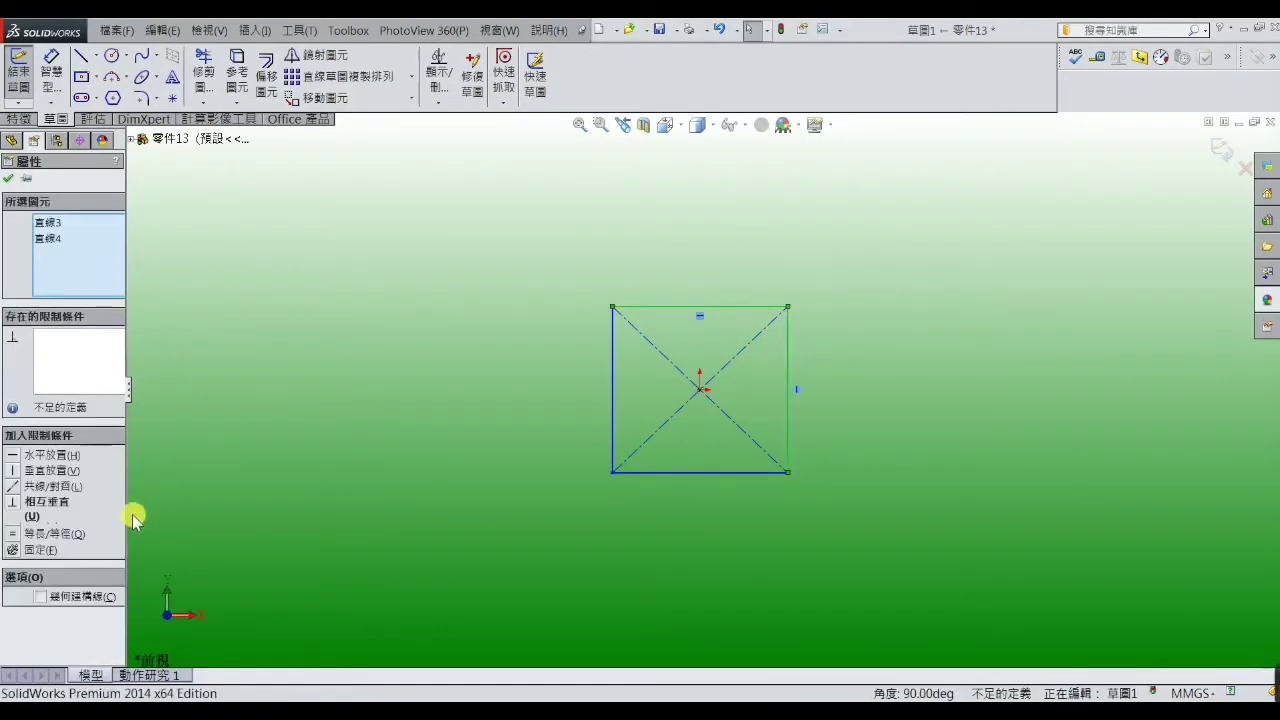
pyautogui.click(15, 533)
pyautogui.click(308, 434)
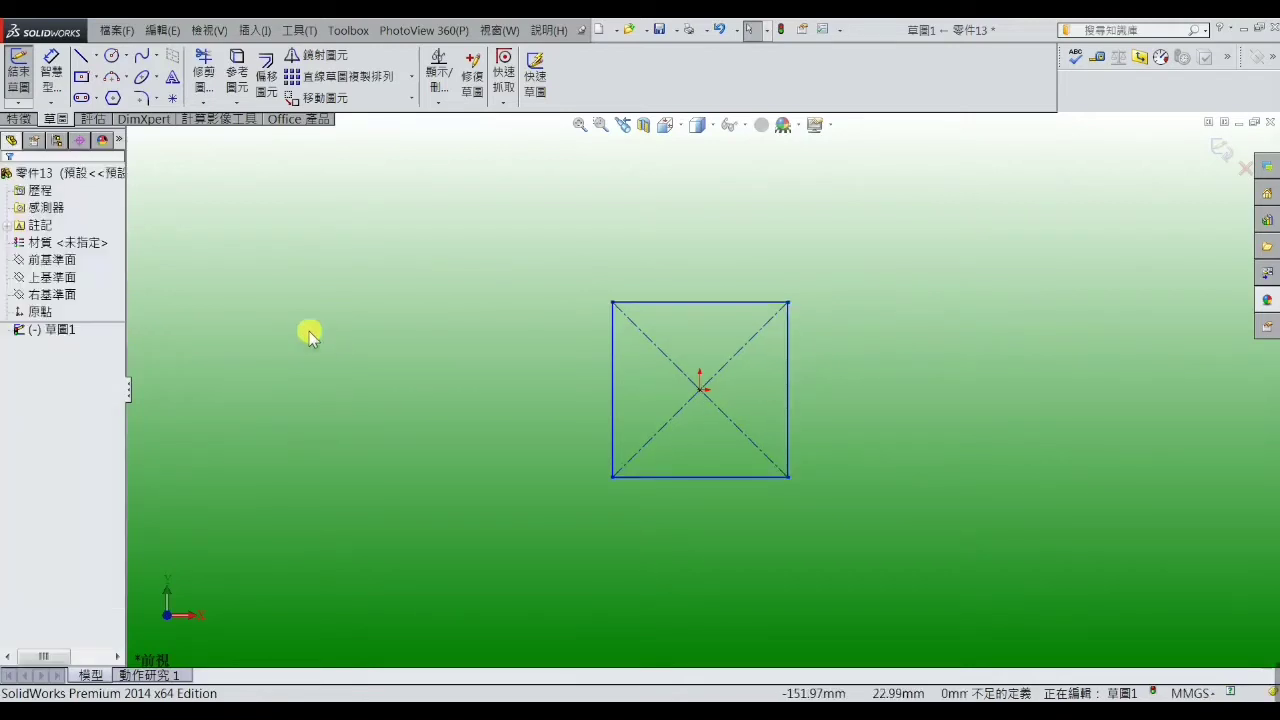
pyautogui.click(50, 75)
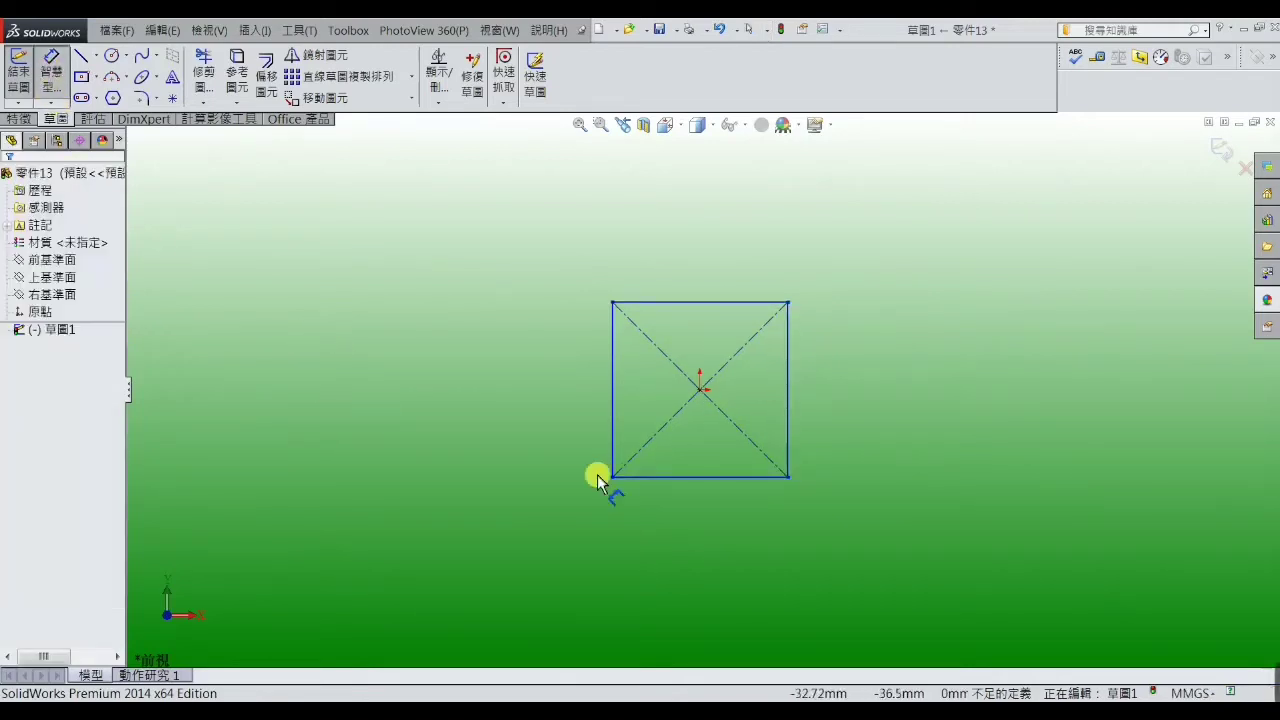
pyautogui.click(690, 477)
pyautogui.click(690, 503)
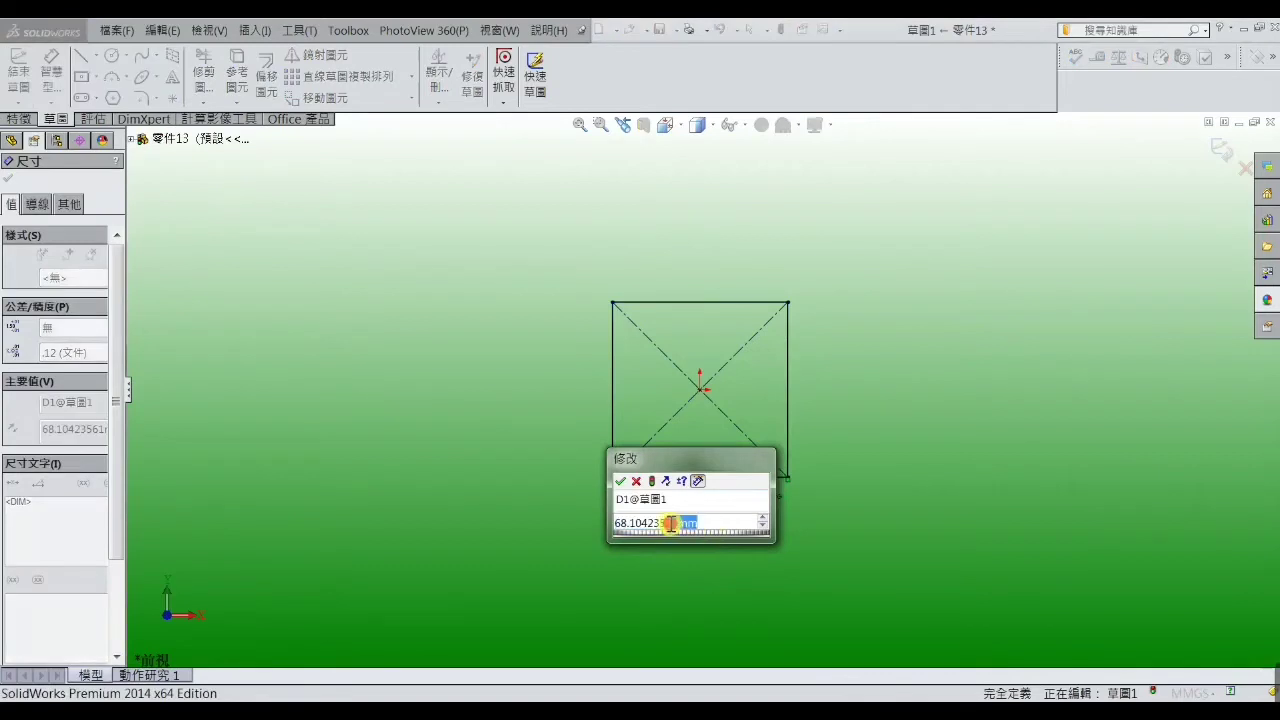
pyautogui.moveTo(680, 524); pyautogui.dragTo(606, 522)
pyautogui.write('10')
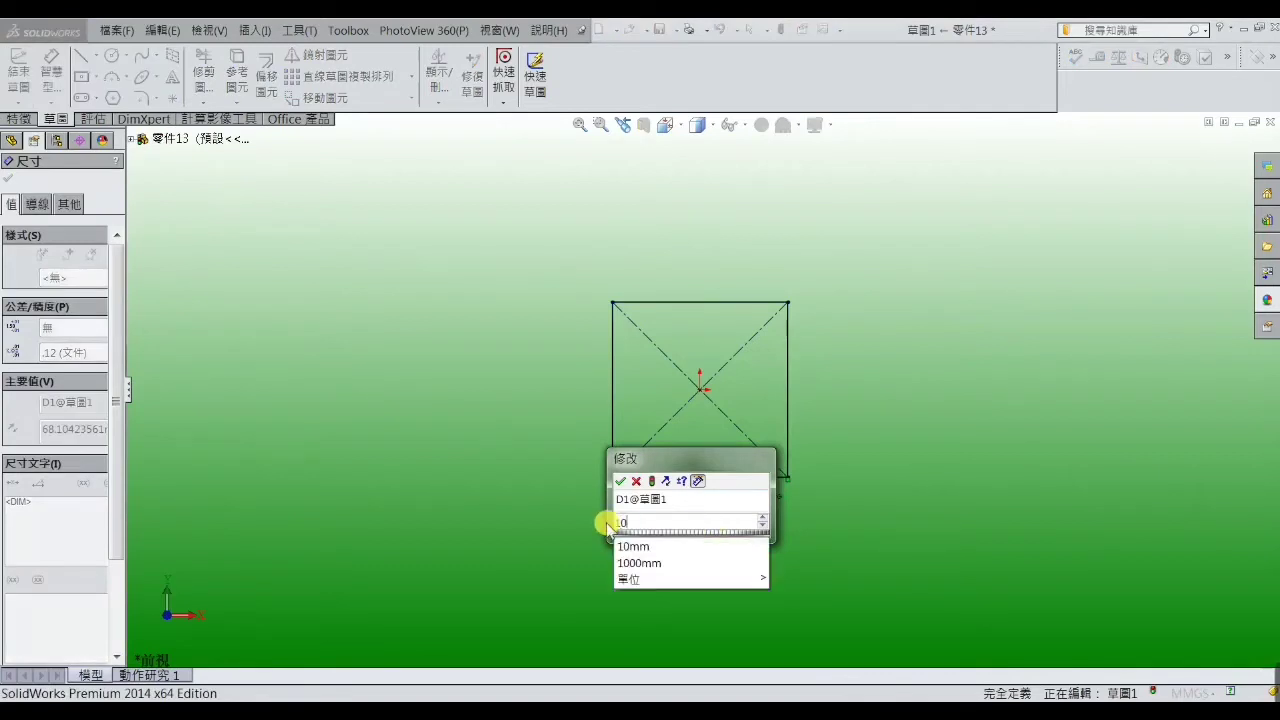
pyautogui.press('Return')
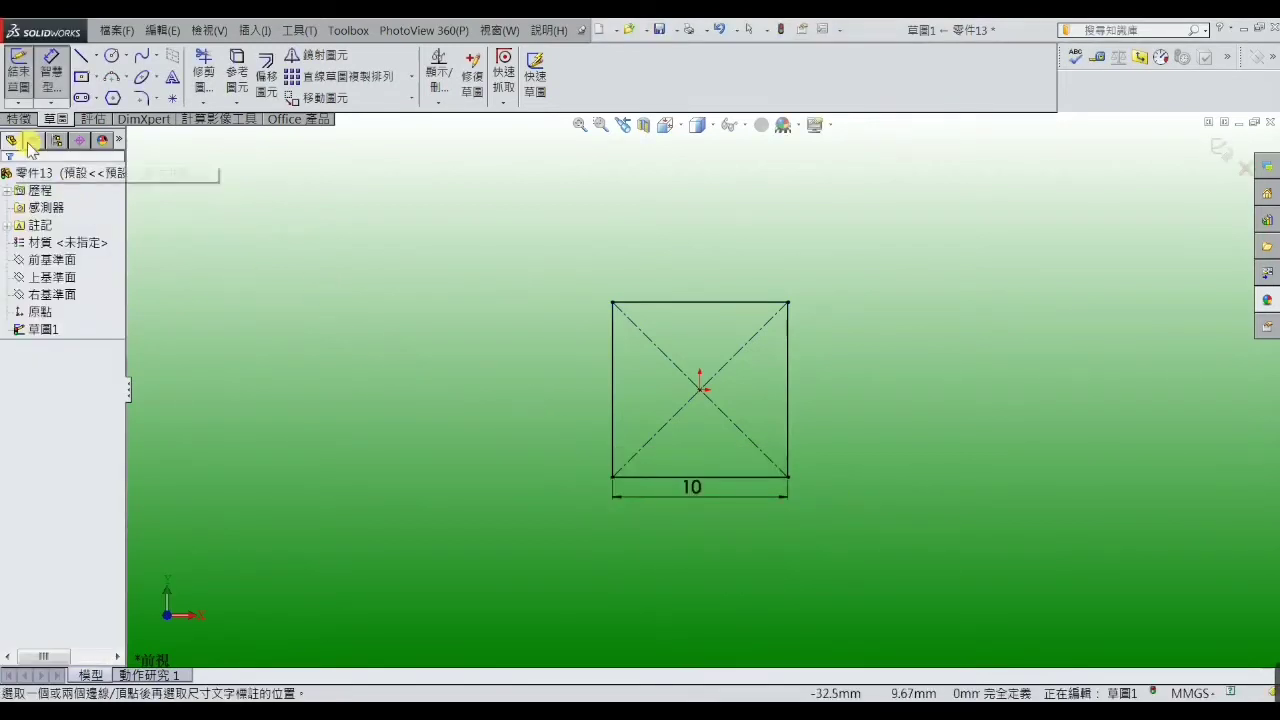
pyautogui.click(18, 119)
pyautogui.click(22, 75)
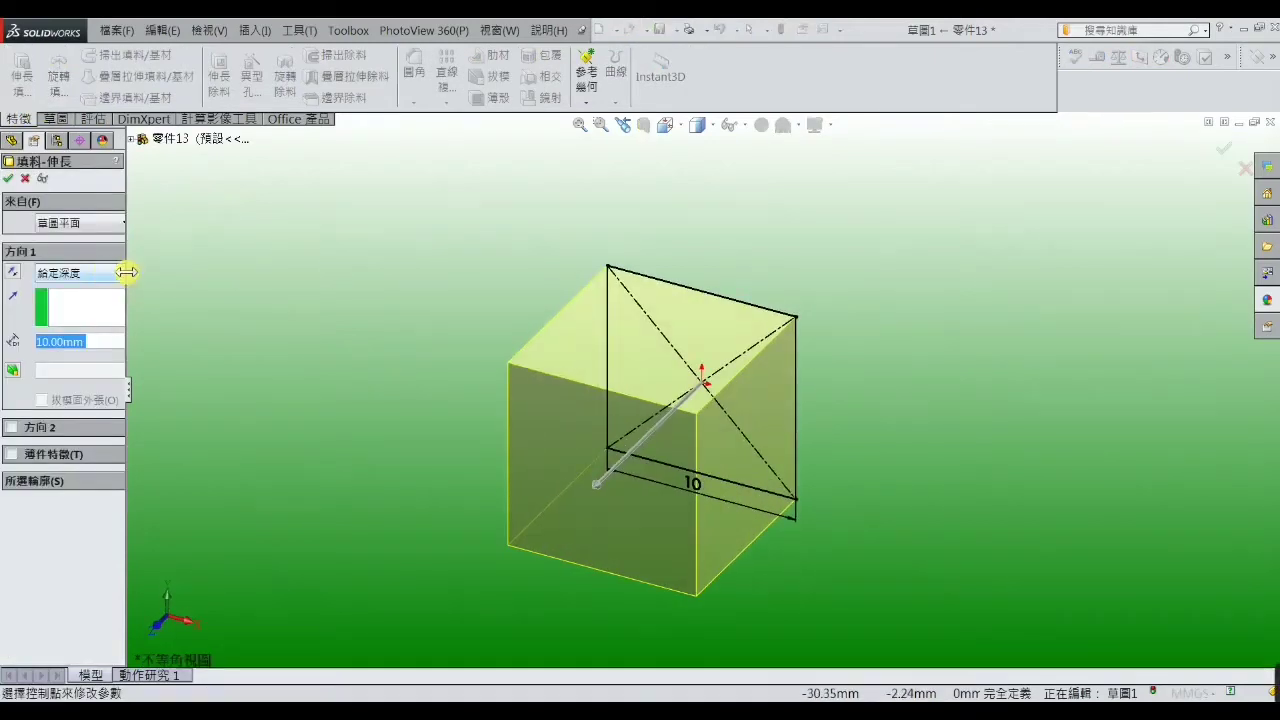
# - Extrude the square Mid Plane to 40 mm into a solid bar
pyautogui.click(127, 273)
pyautogui.moveTo(126, 272); pyautogui.dragTo(150, 272)
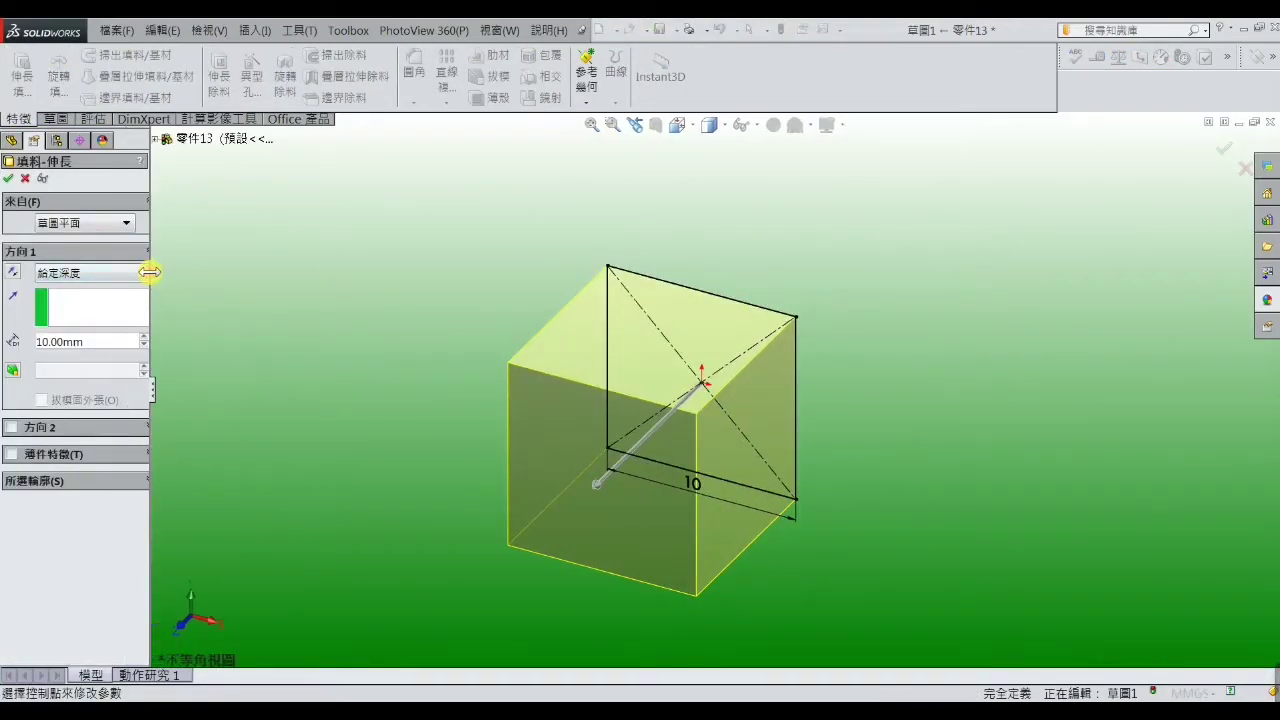
pyautogui.click(143, 274)
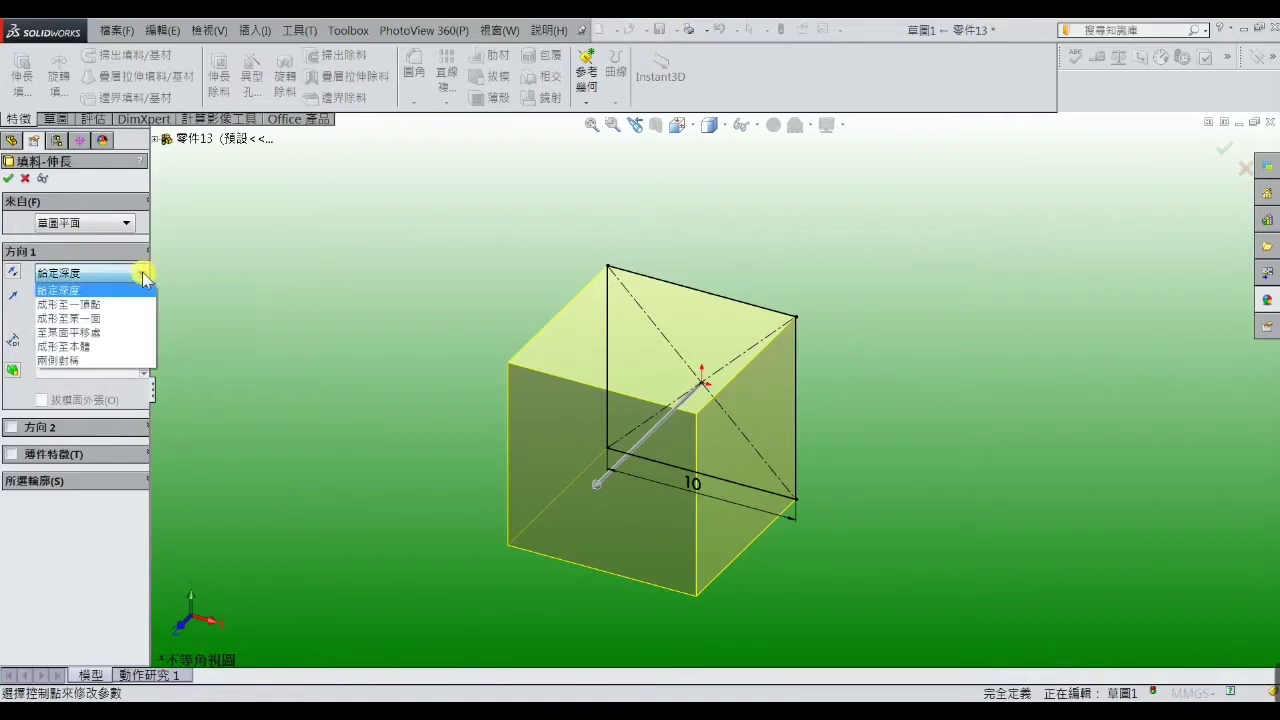
pyautogui.click(110, 361)
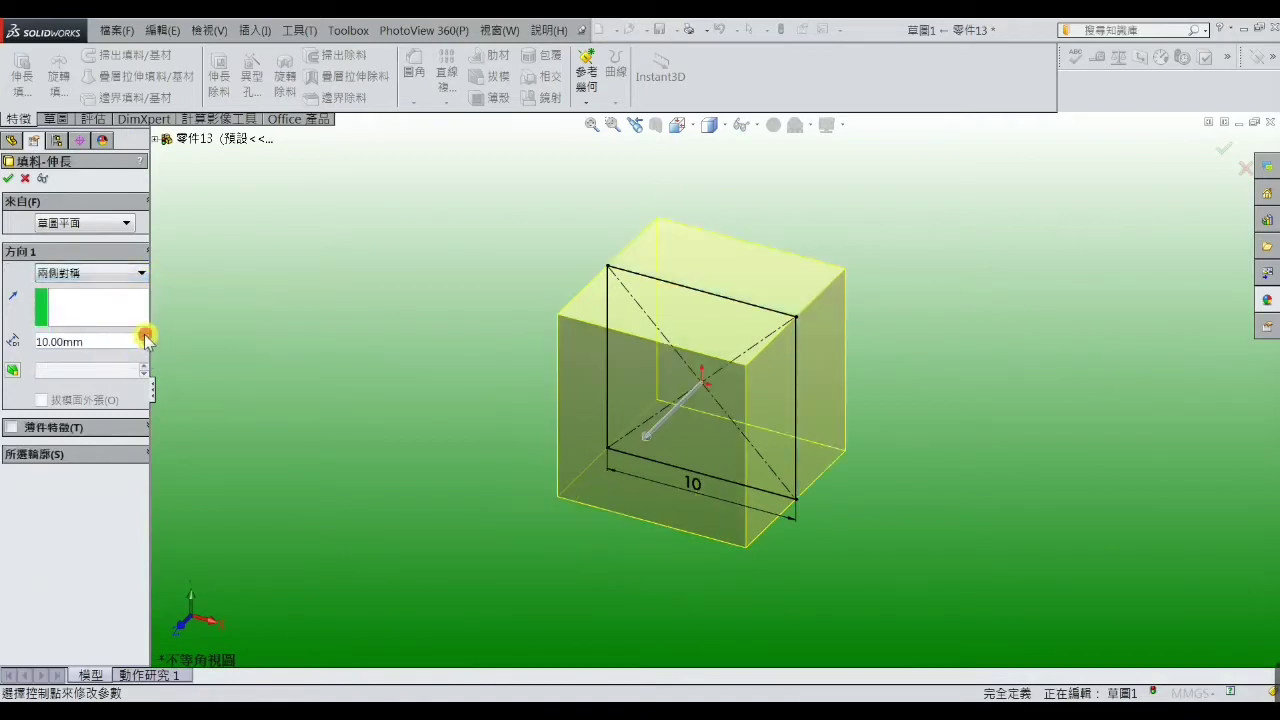
pyautogui.click(145, 336)
pyautogui.click(145, 336)
pyautogui.click(145, 336)
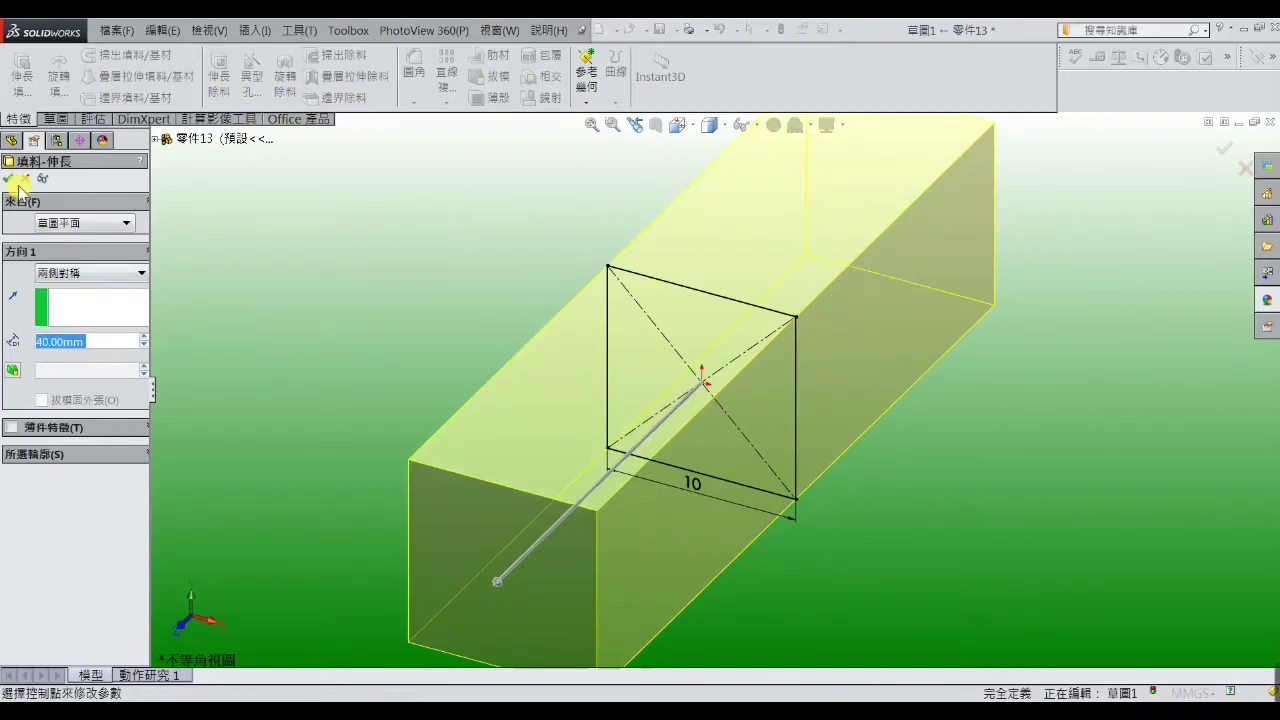
pyautogui.click(12, 180)
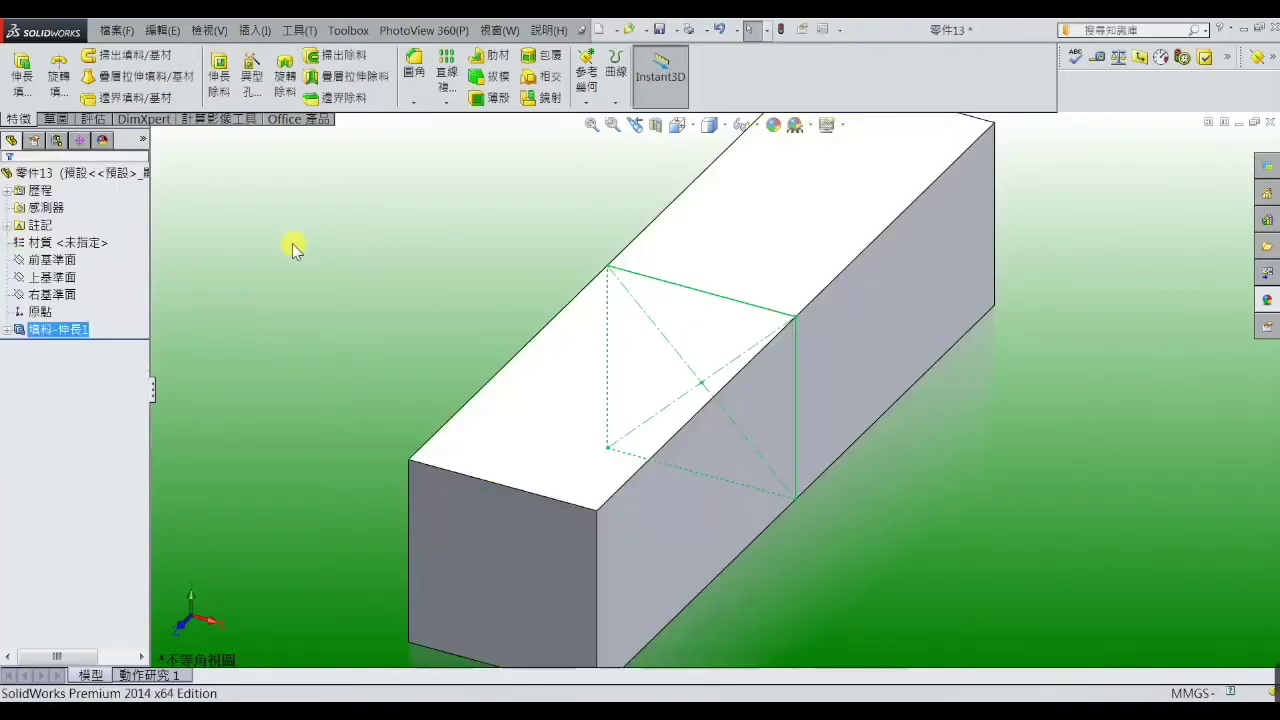
pyautogui.scroll(3, 716, 393)
pyautogui.scroll(-1, 877, 303)
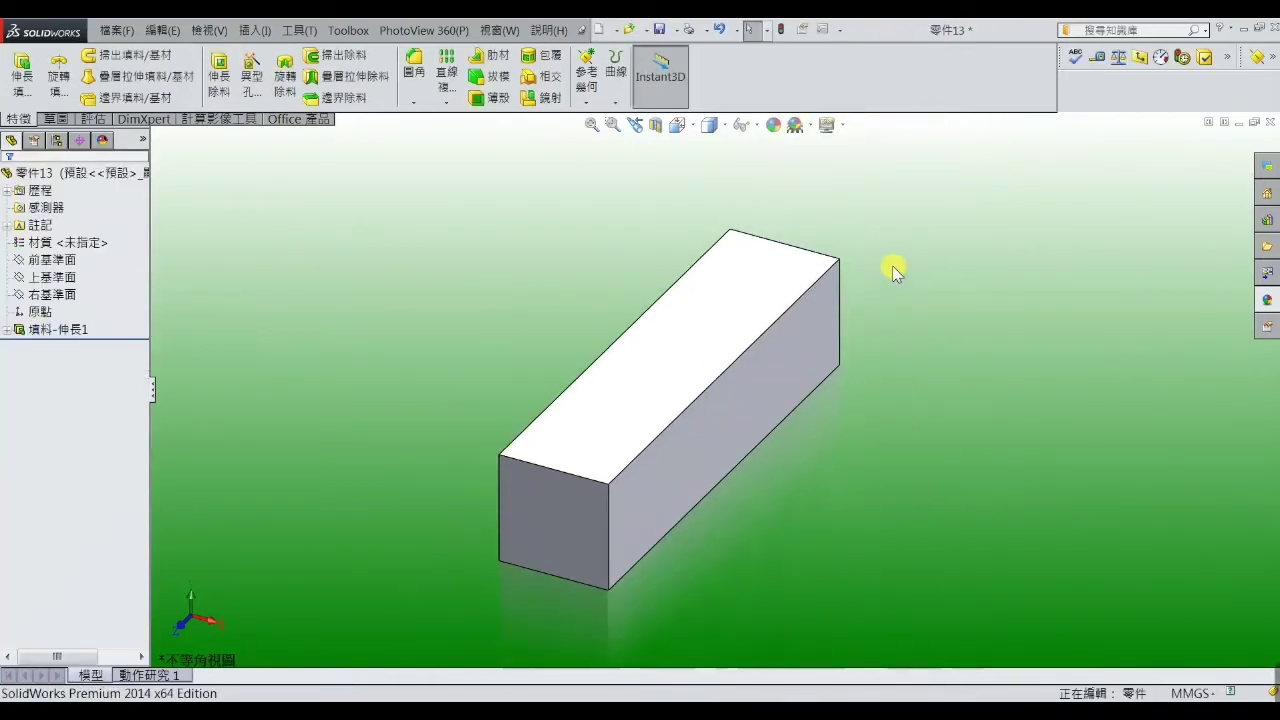
# - Apply the 拋光桃花心木 2d wood appearance to the bar
pyautogui.click(775, 127)
pyautogui.click(1108, 345)
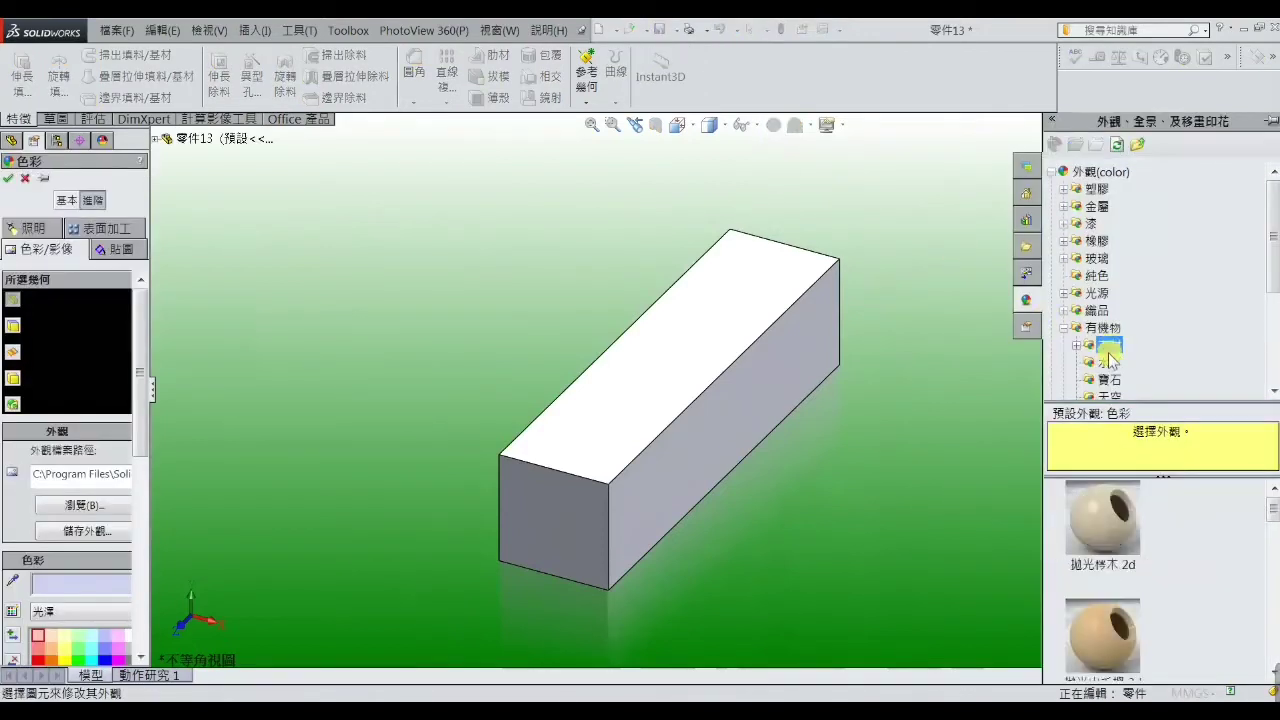
pyautogui.moveTo(1272, 515); pyautogui.dragTo(1272, 560)
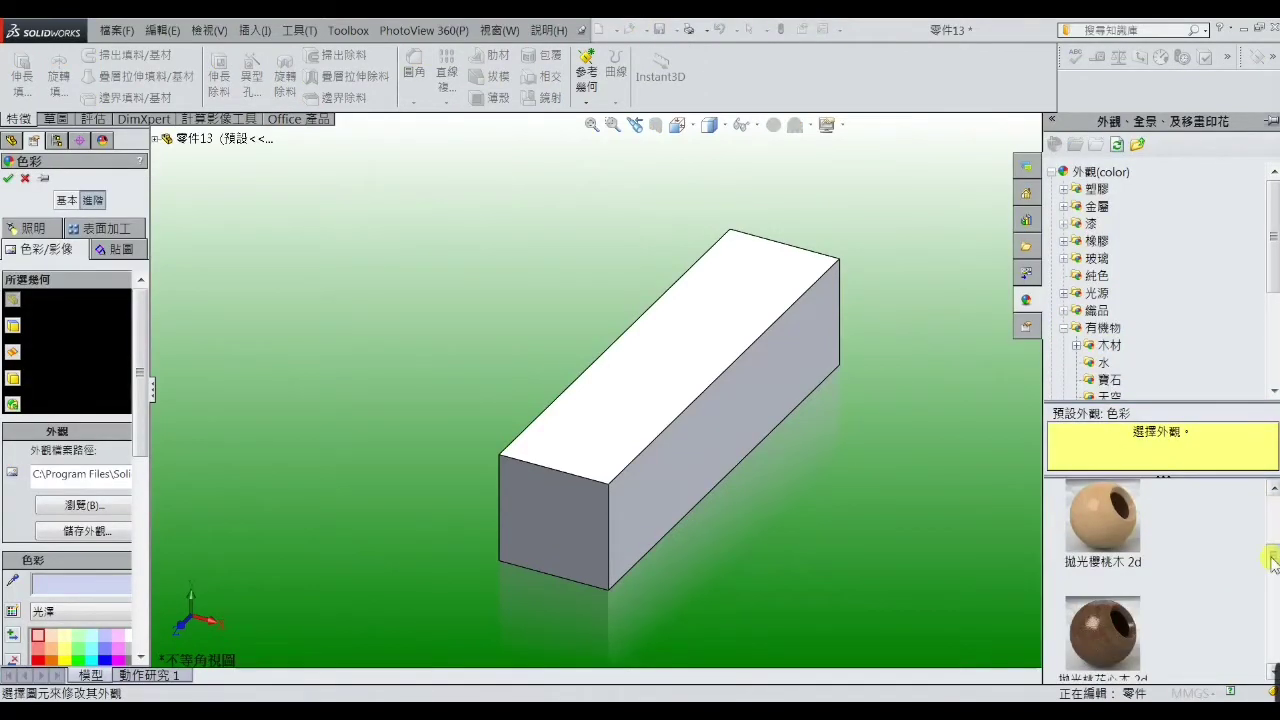
pyautogui.click(1102, 632)
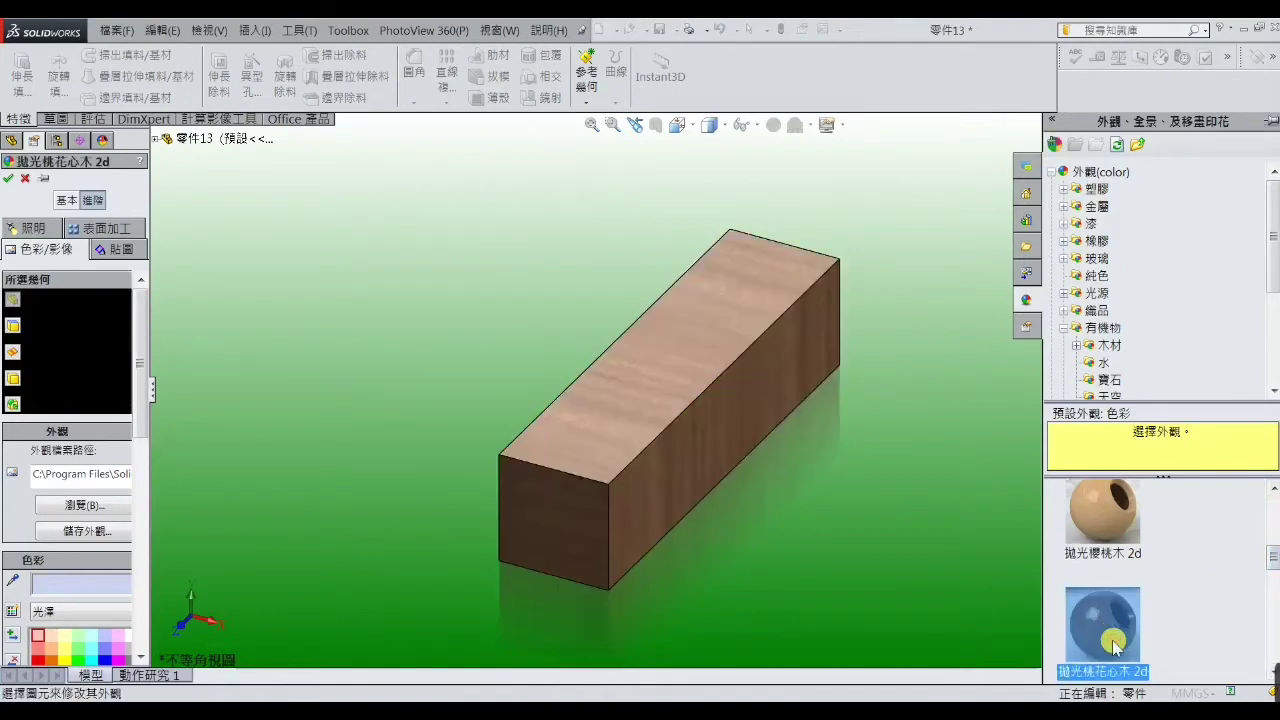
pyautogui.click(11, 180)
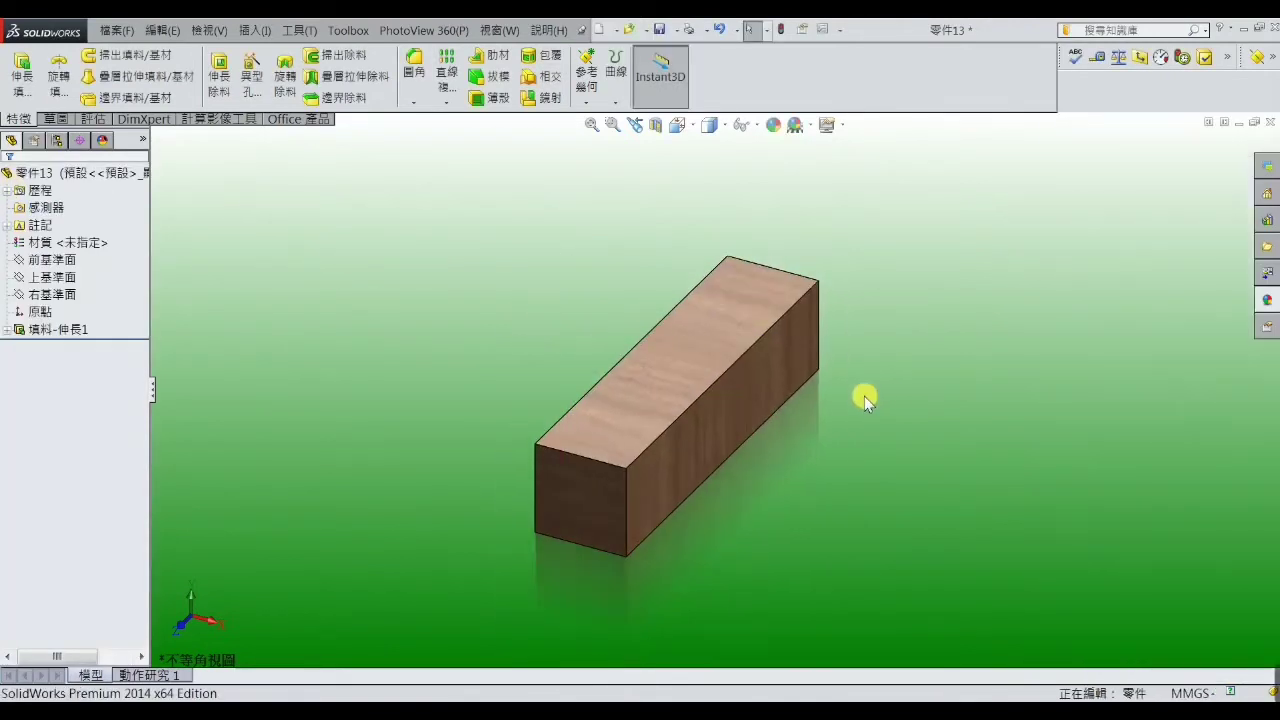
# - Save the wooden bar as the part 智慧積木-1A
pyautogui.click(114, 30)
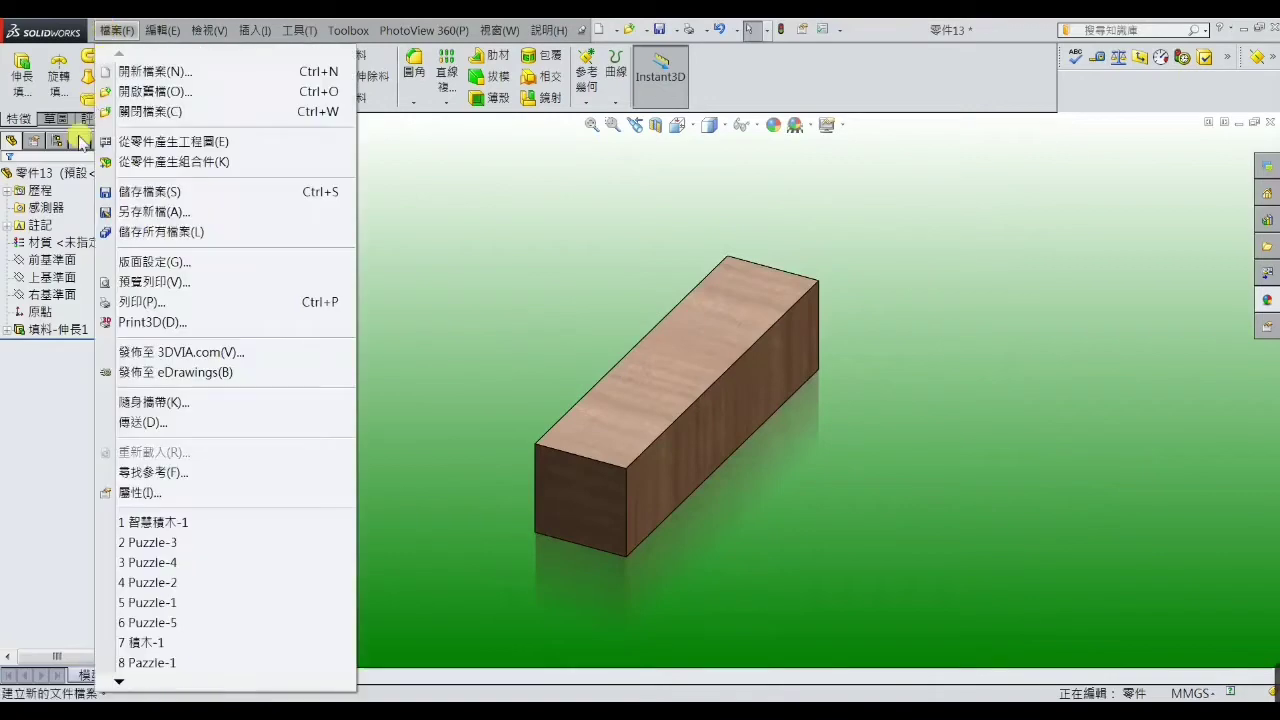
pyautogui.click(152, 191)
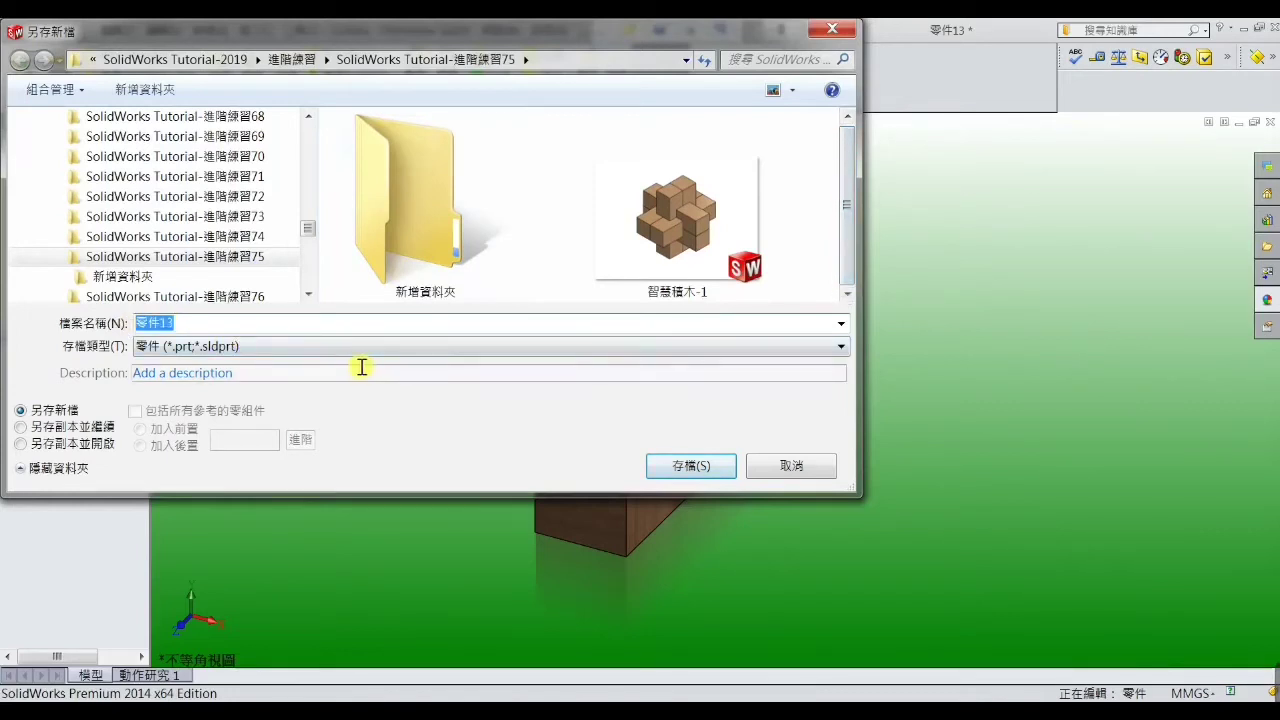
pyautogui.click(674, 303)
pyautogui.click(209, 323)
pyautogui.click(203, 323)
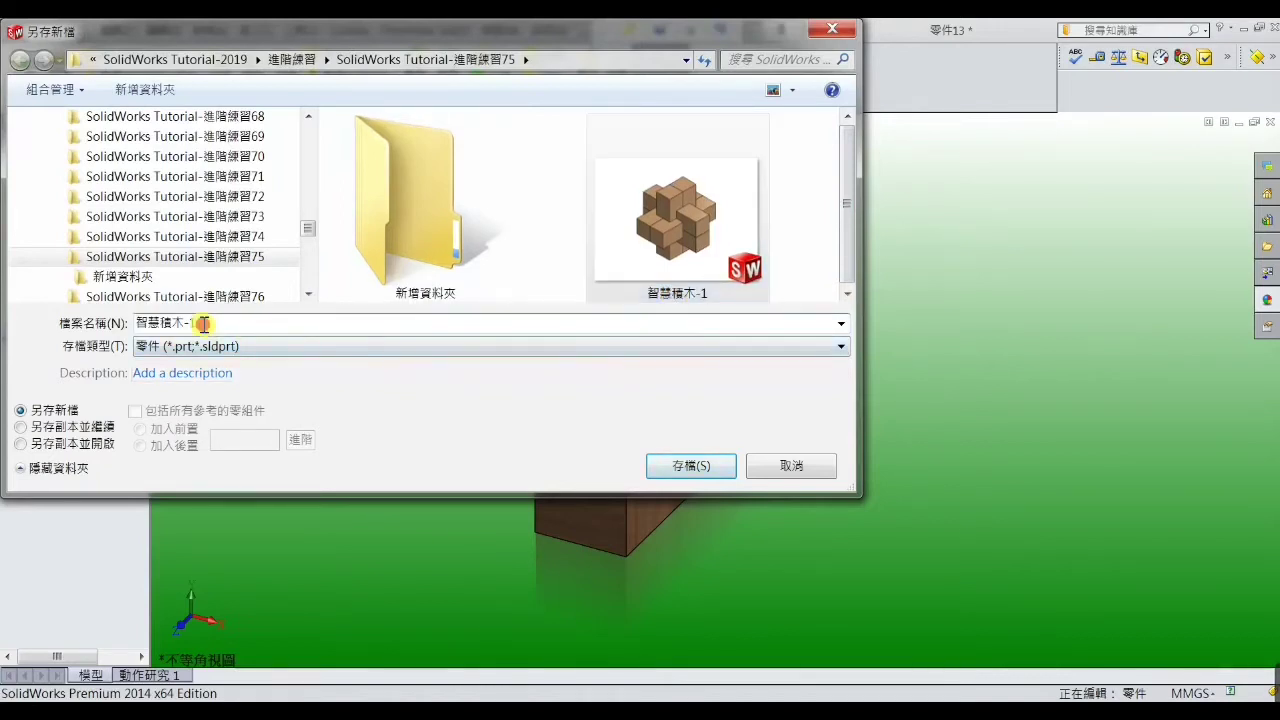
pyautogui.write('A')
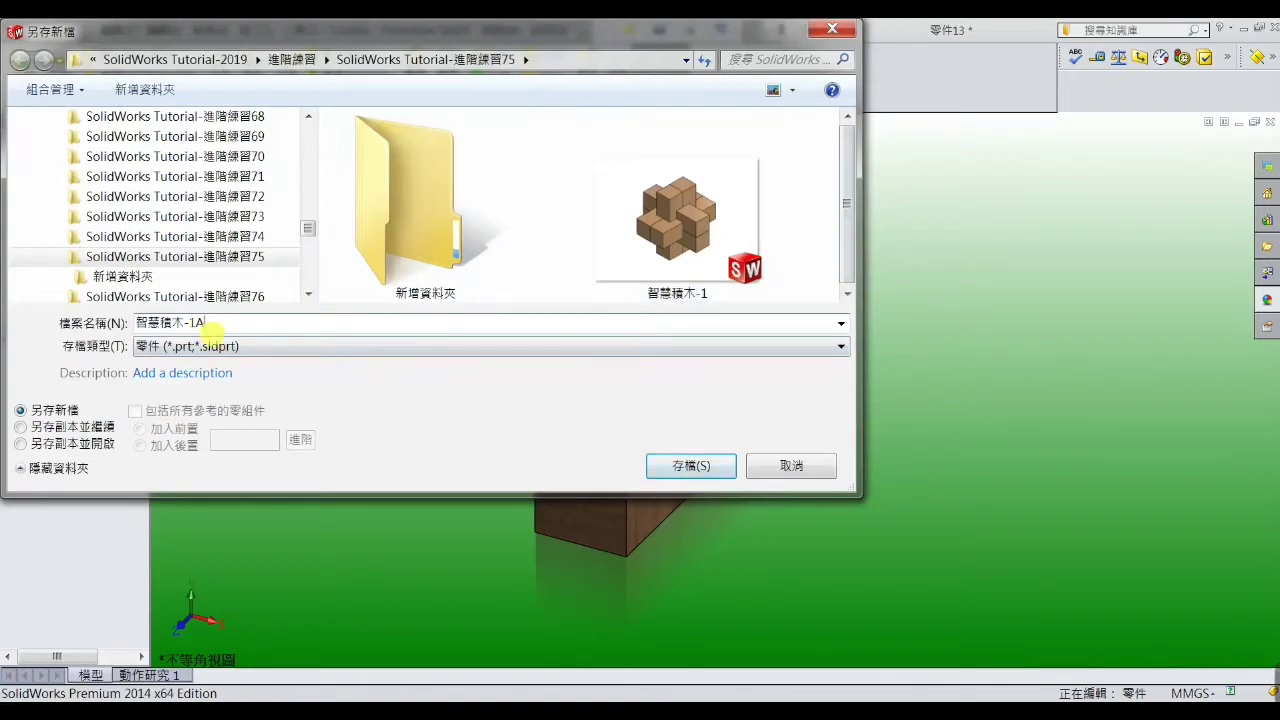
pyautogui.click(716, 467)
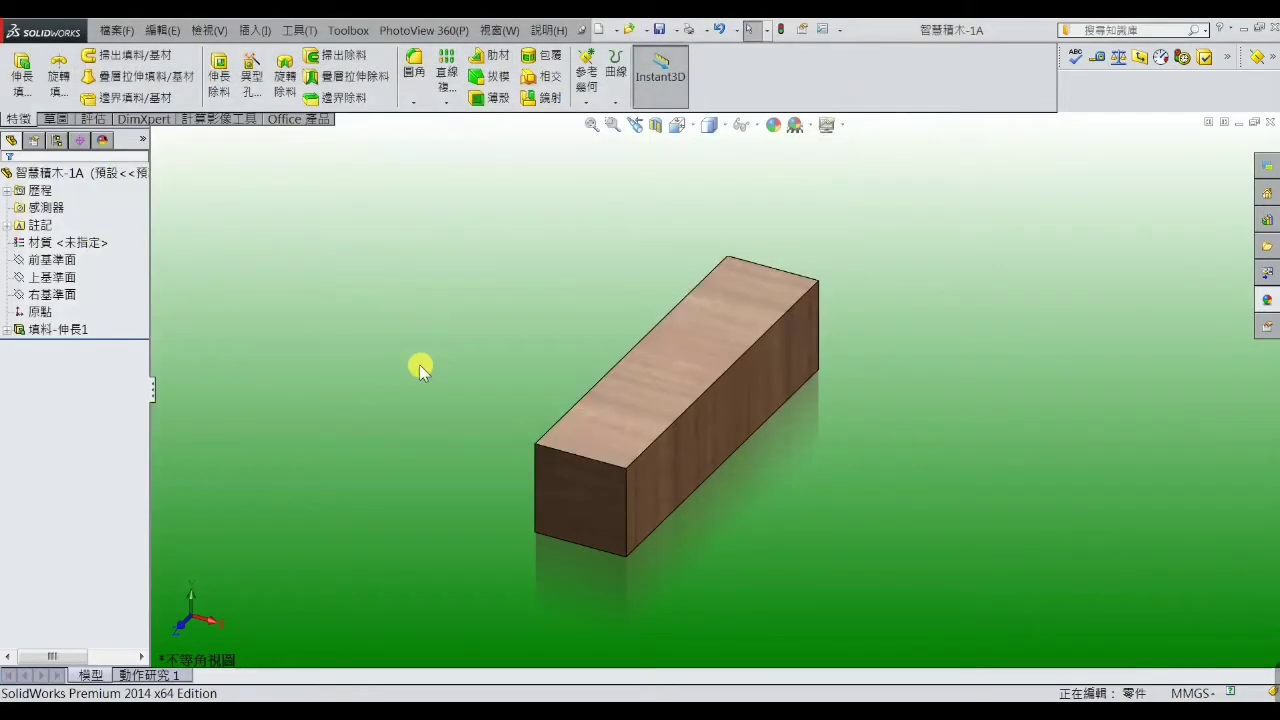
pyautogui.moveTo(434, 358)
pyautogui.mouseDown(button='middle')
pyautogui.moveTo(509, 274)
pyautogui.moveTo(420, 340)
pyautogui.mouseUp(button='middle')
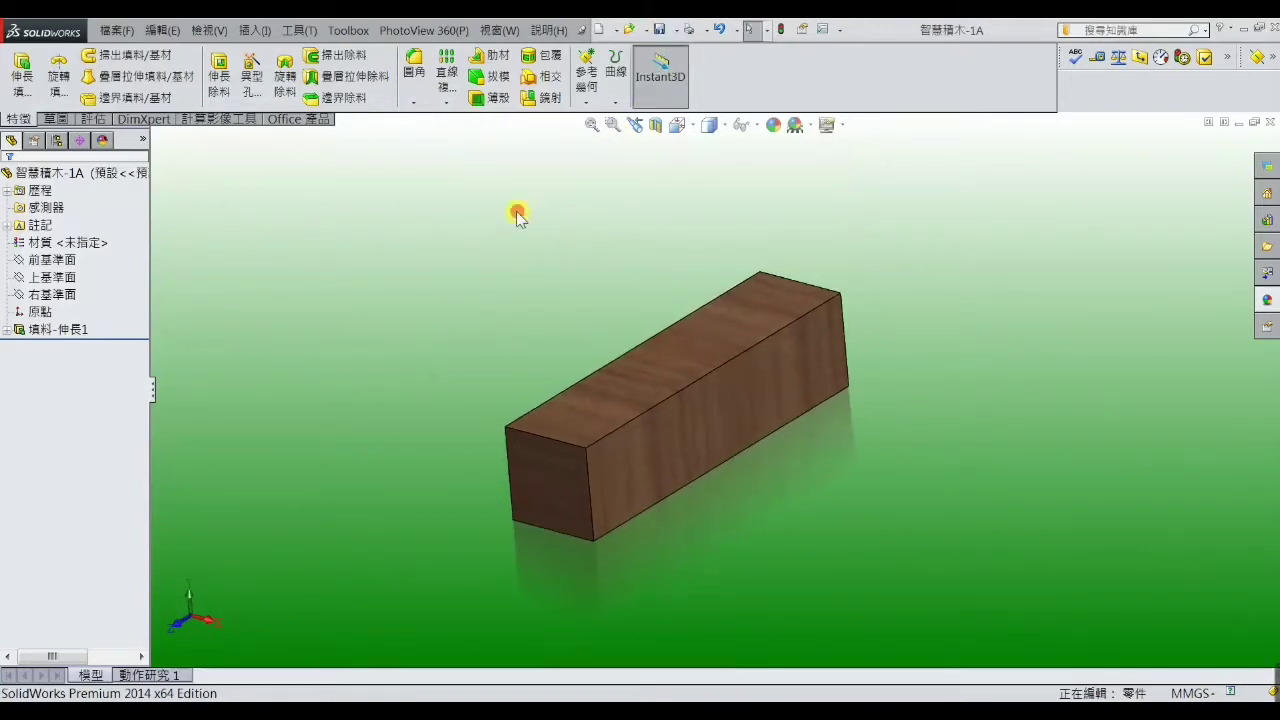
# - Save another copy of the bar as 智慧積木-1B
pyautogui.click(116, 30)
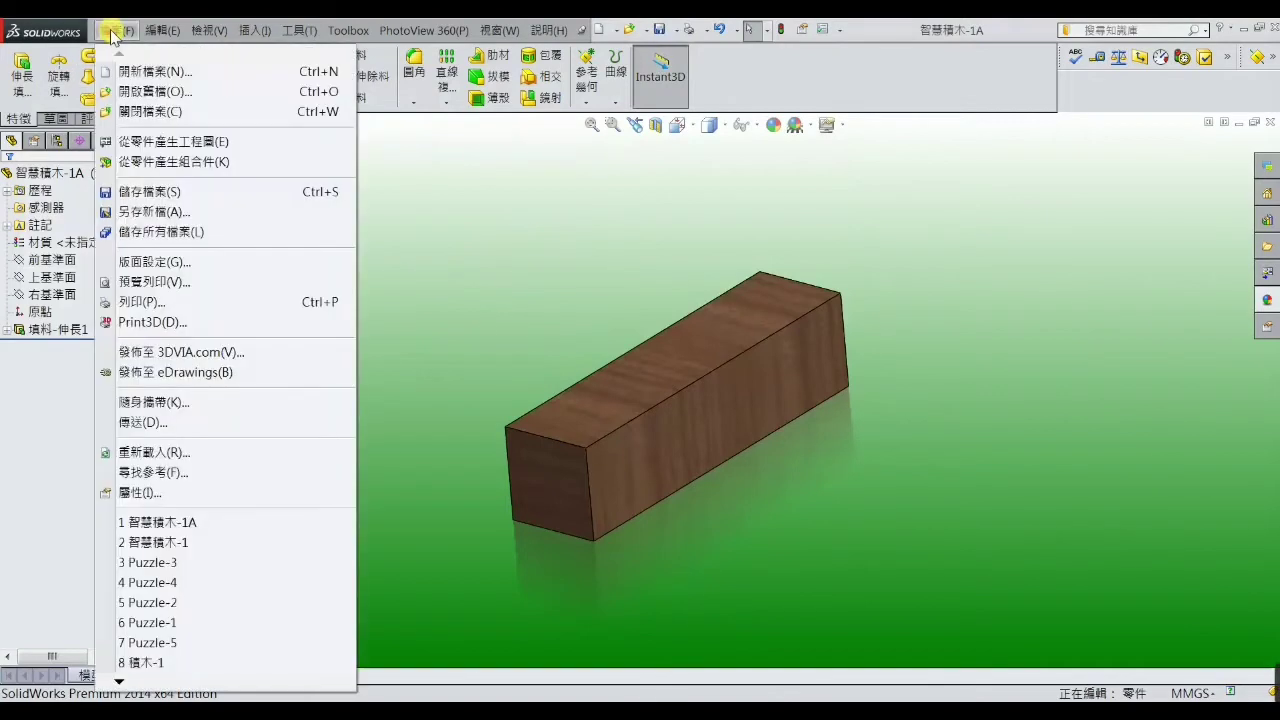
pyautogui.click(145, 211)
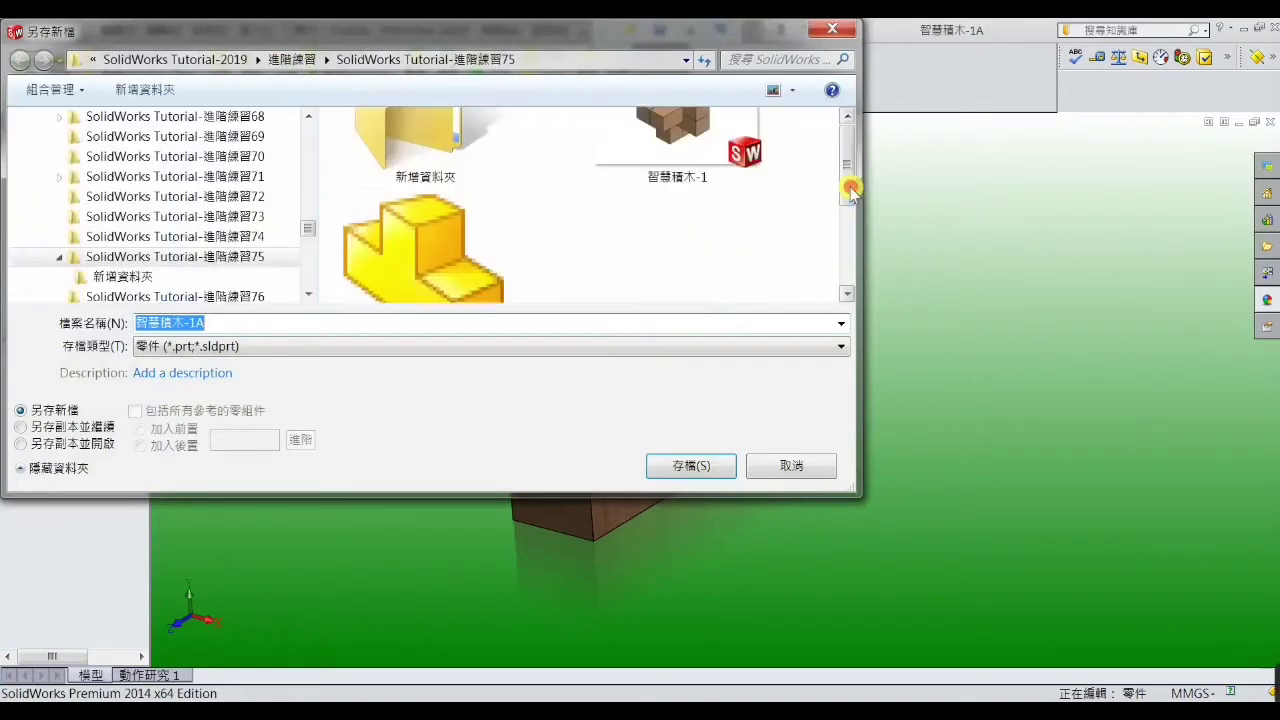
pyautogui.click(848, 228)
pyautogui.moveTo(848, 208); pyautogui.dragTo(845, 270)
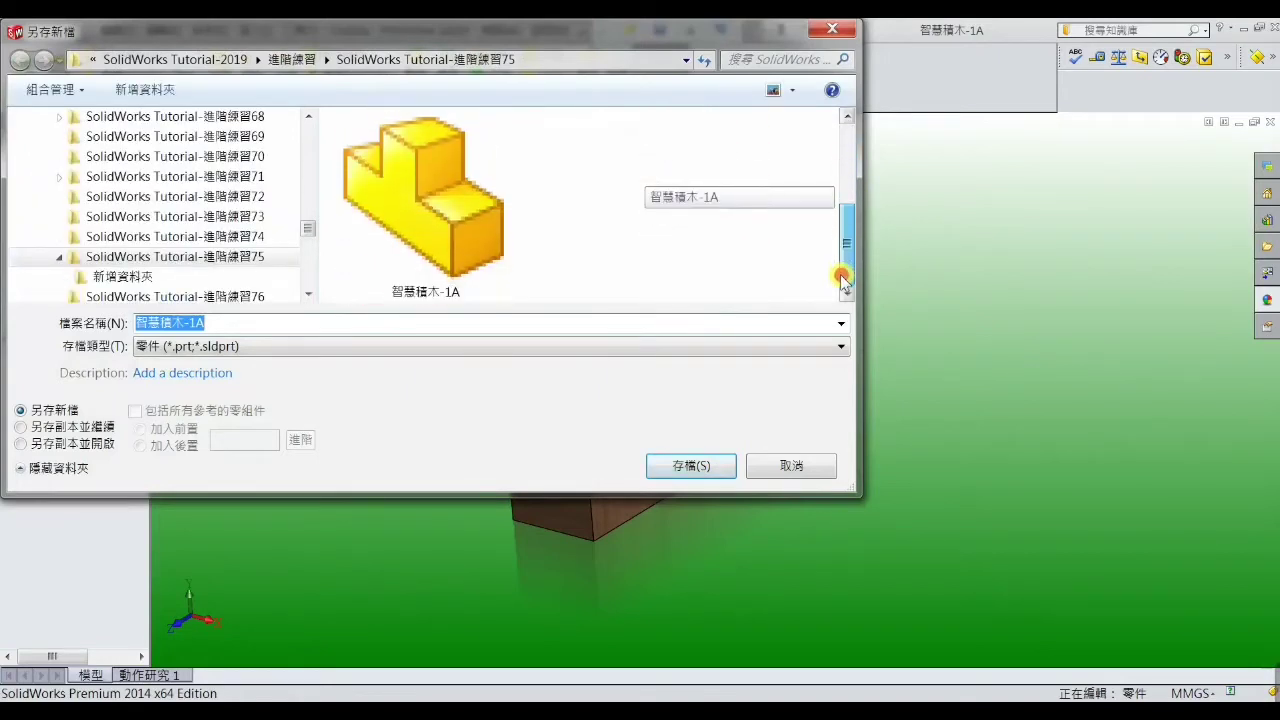
pyautogui.click(448, 276)
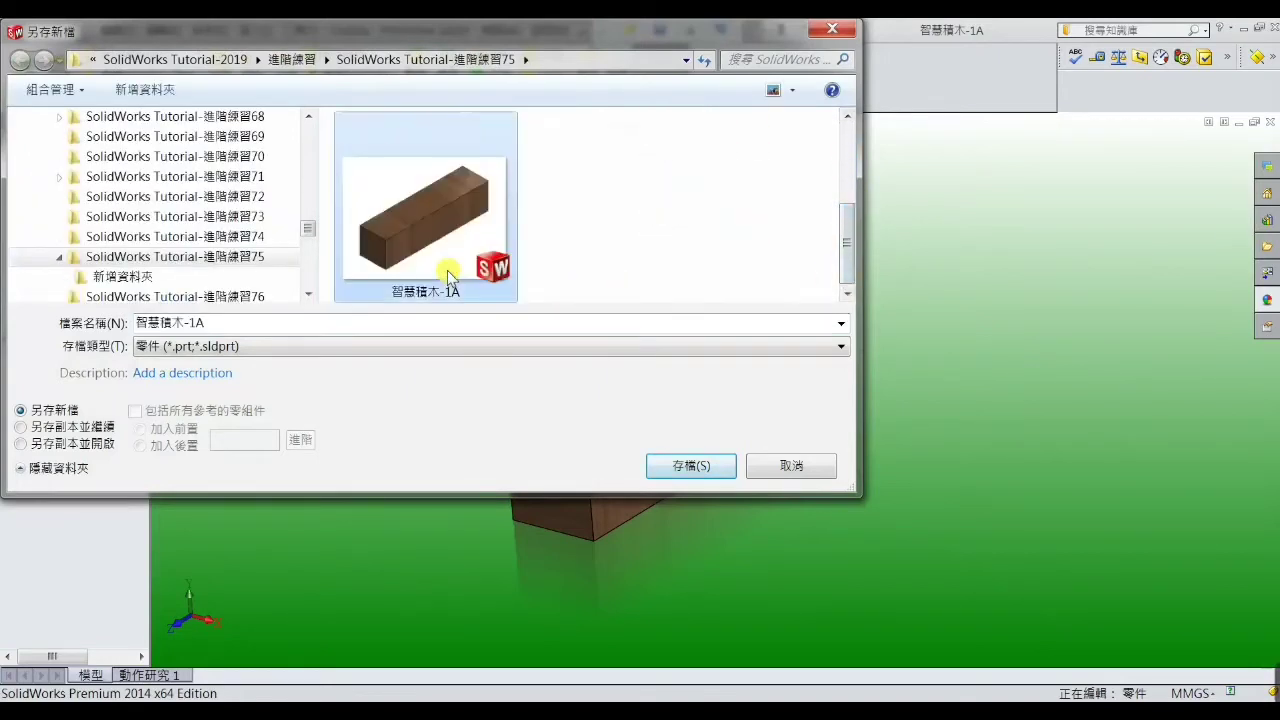
pyautogui.click(214, 329)
pyautogui.click(209, 323)
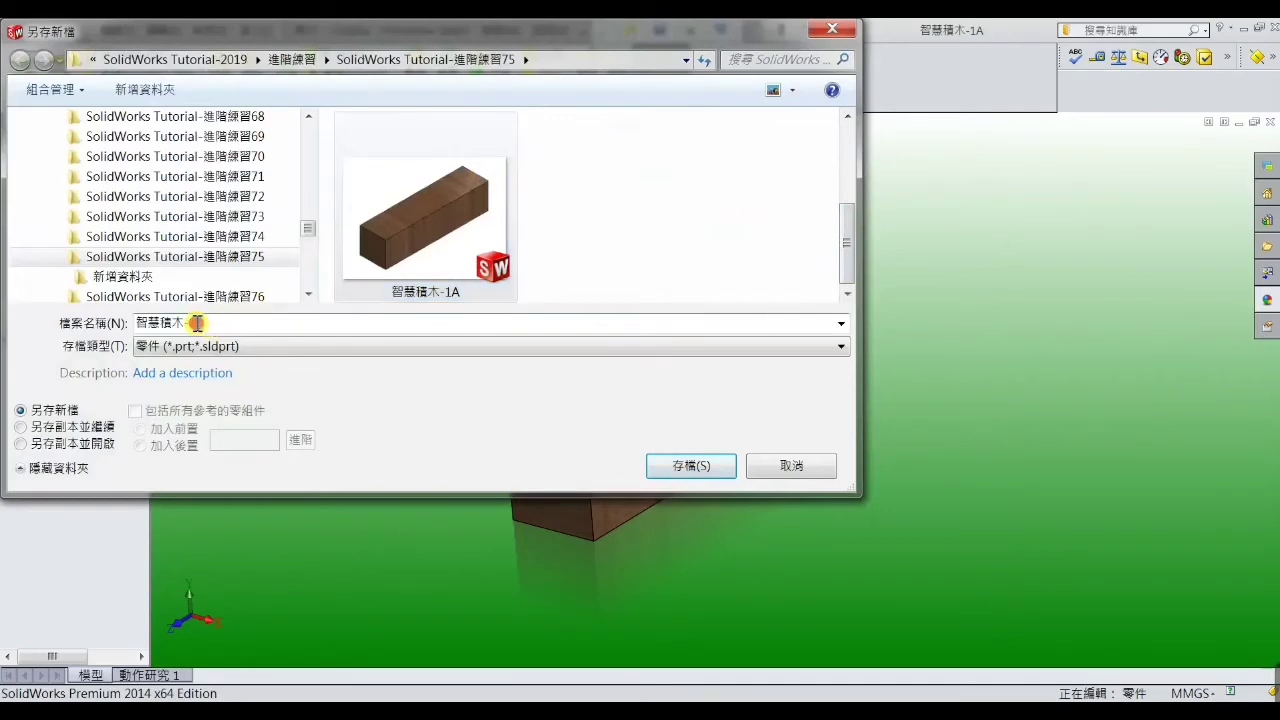
pyautogui.write('1B')
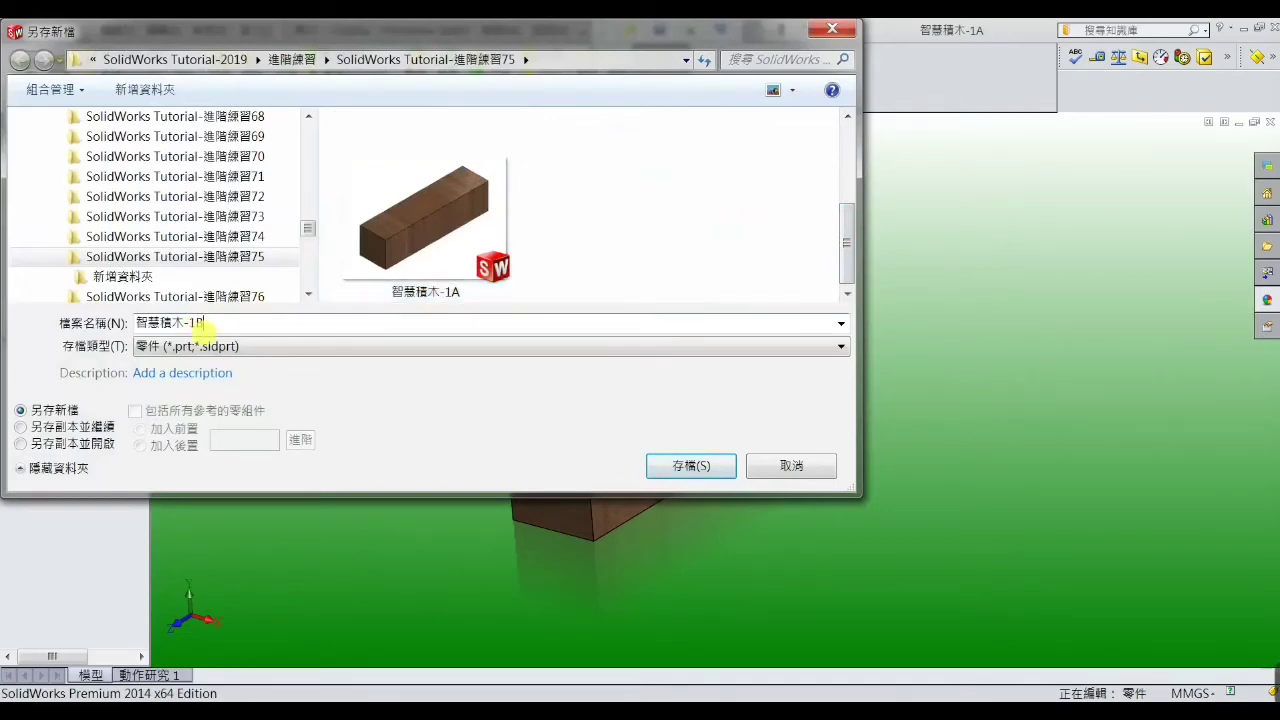
pyautogui.click(714, 472)
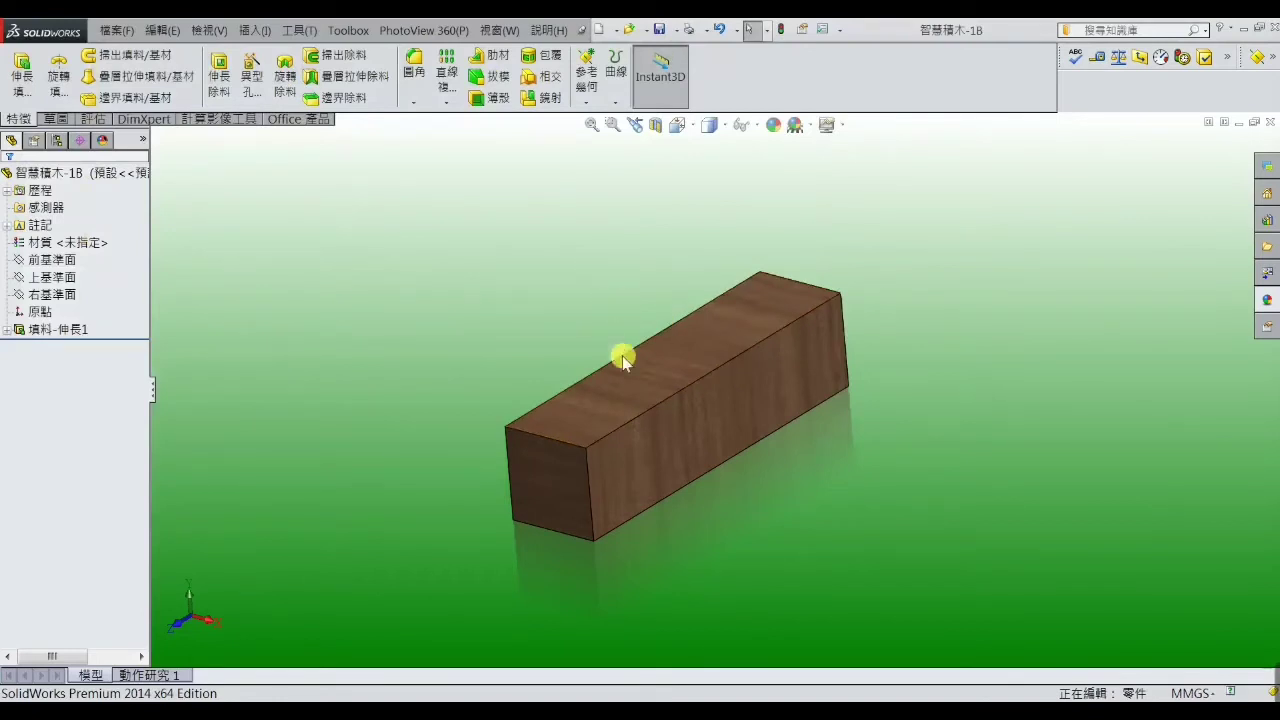
# - On the bar's top face, viewed head-on, sketch a centre rectangle straddling the right edge
pyautogui.click(694, 349)
pyautogui.click(752, 314)
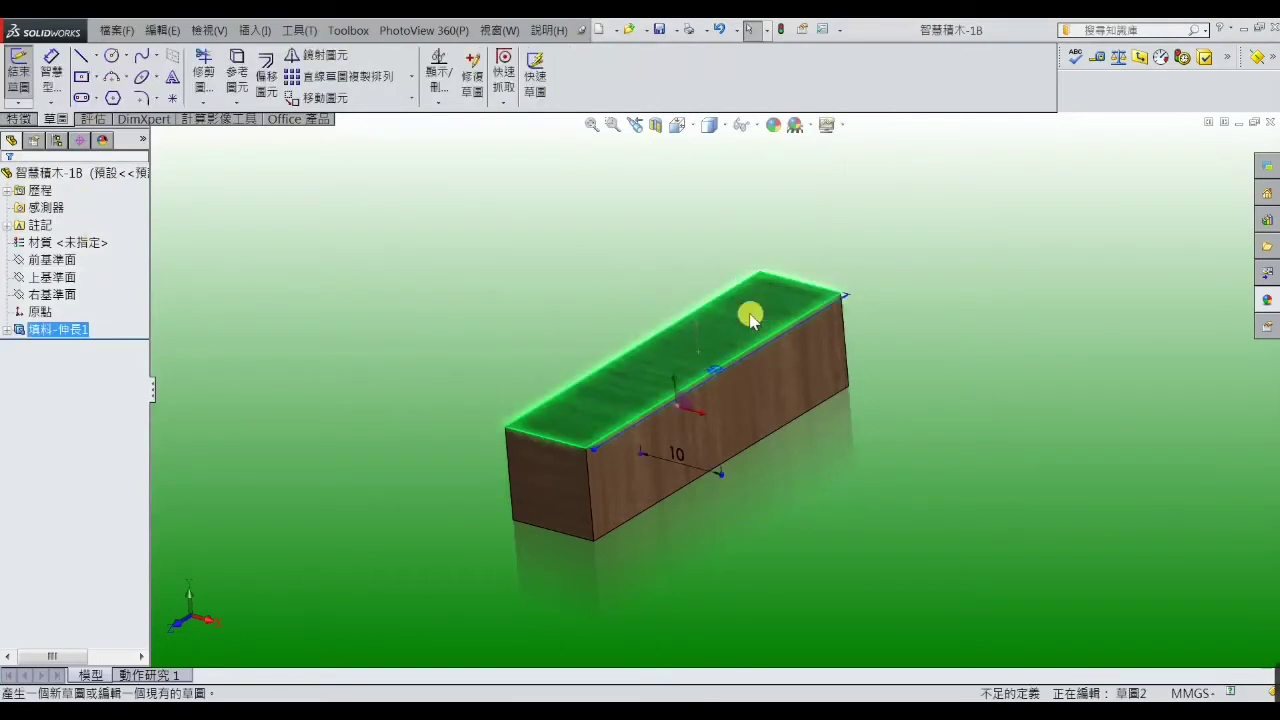
pyautogui.click(692, 125)
pyautogui.click(769, 218)
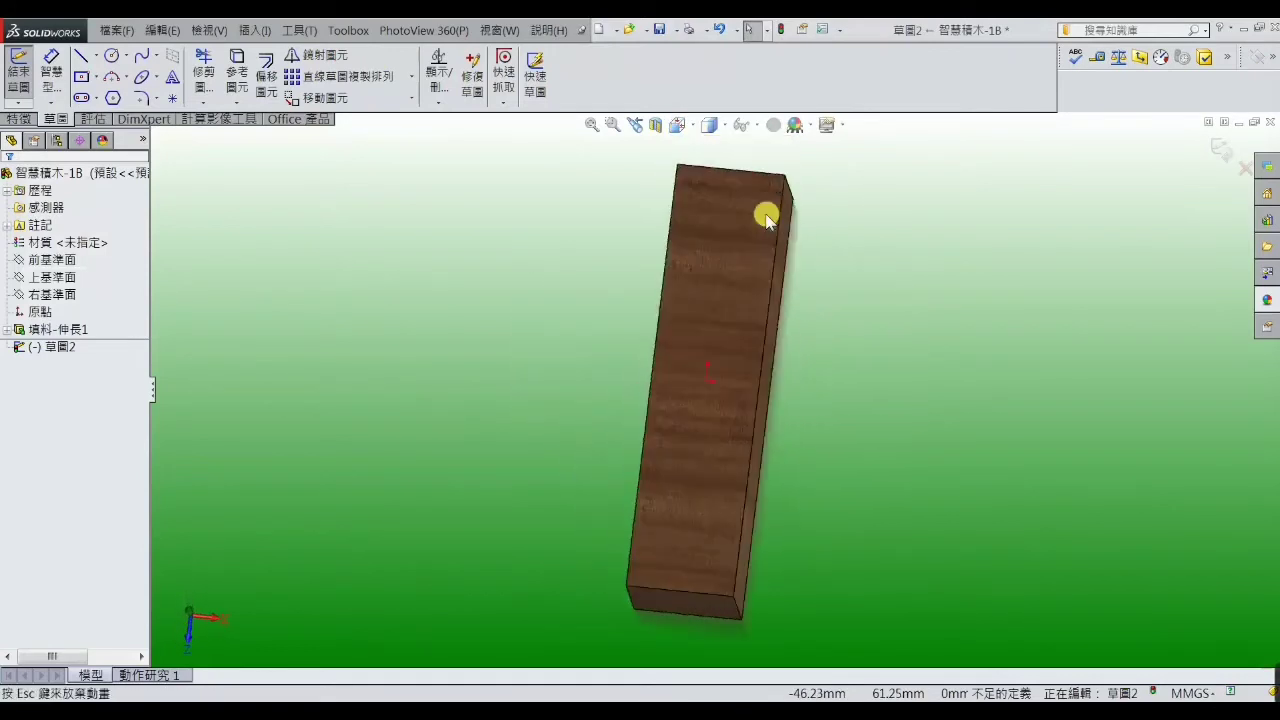
pyautogui.click(83, 78)
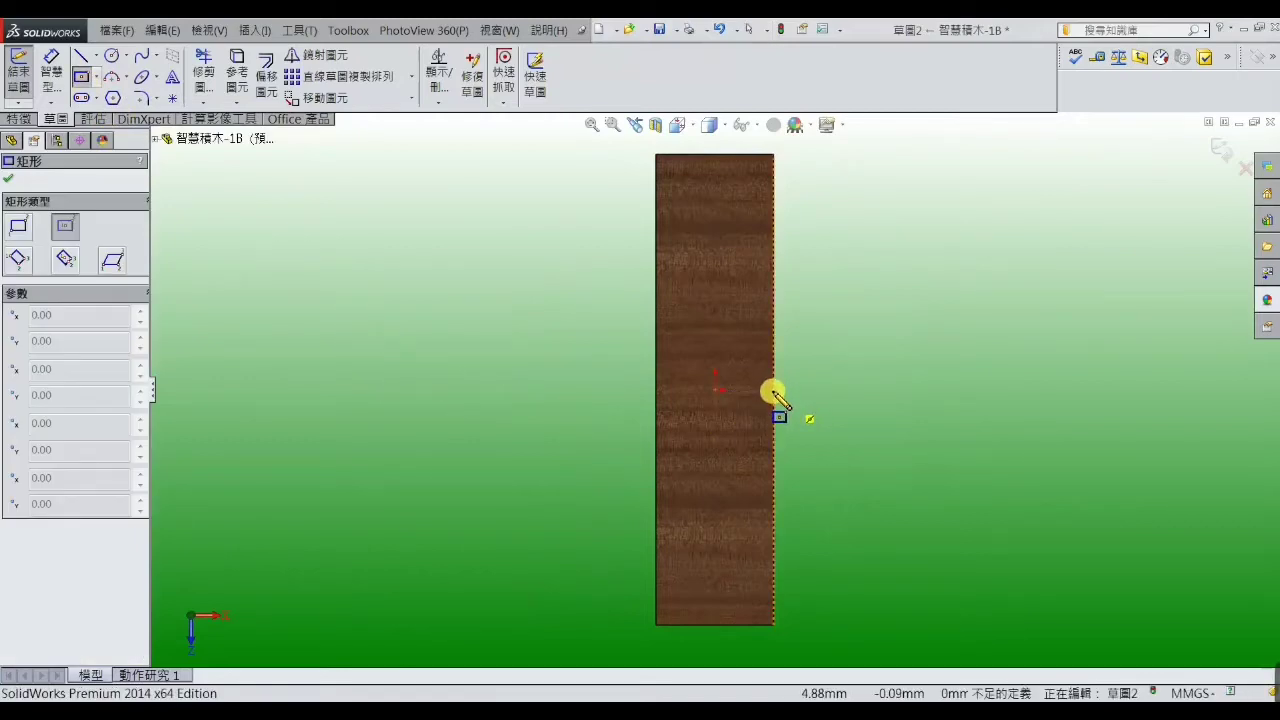
pyautogui.click(773, 392)
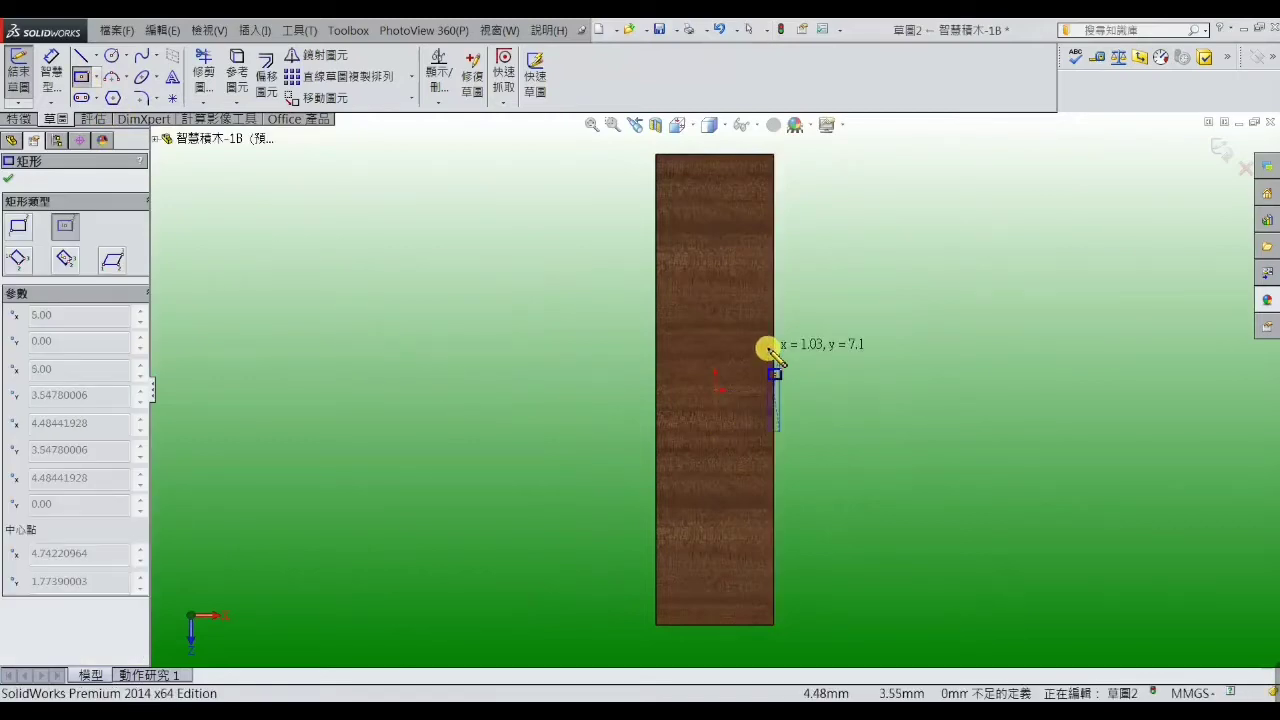
pyautogui.click(716, 316)
pyautogui.rightClick(716, 317)
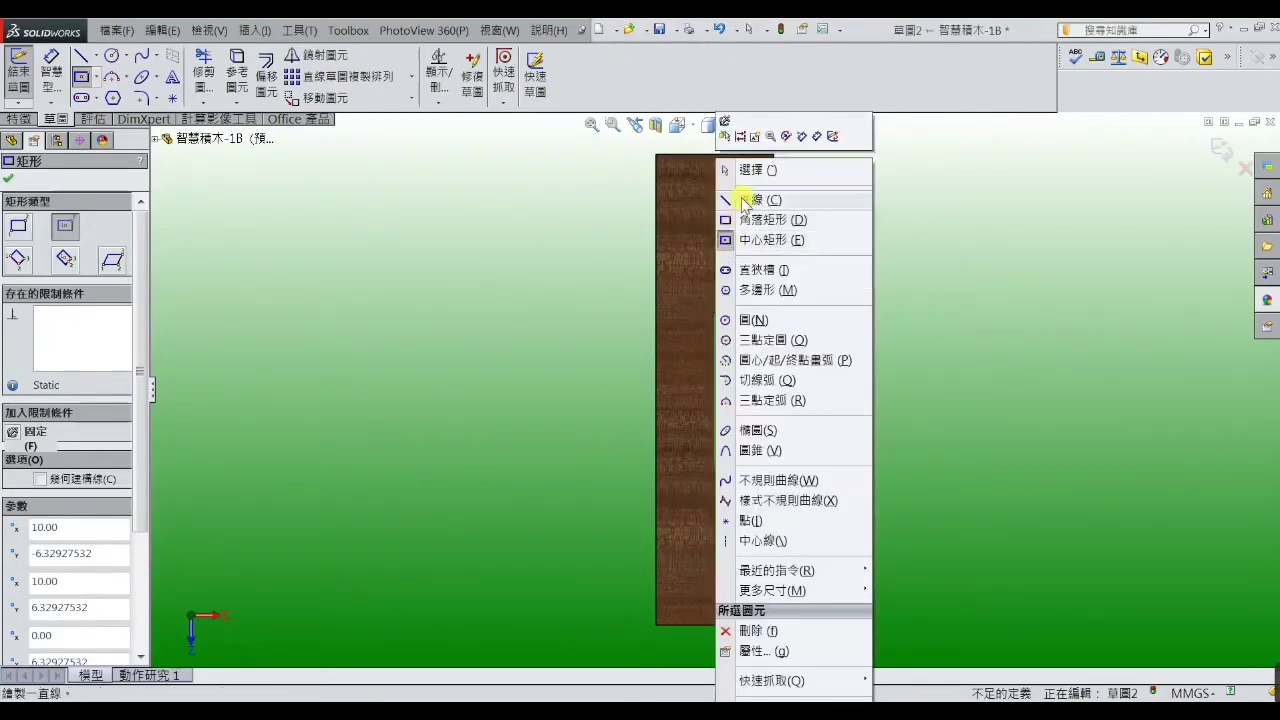
pyautogui.click(721, 167)
# - Dimension the rectangle 20 mm long and 5 mm into the bar
pyautogui.click(51, 72)
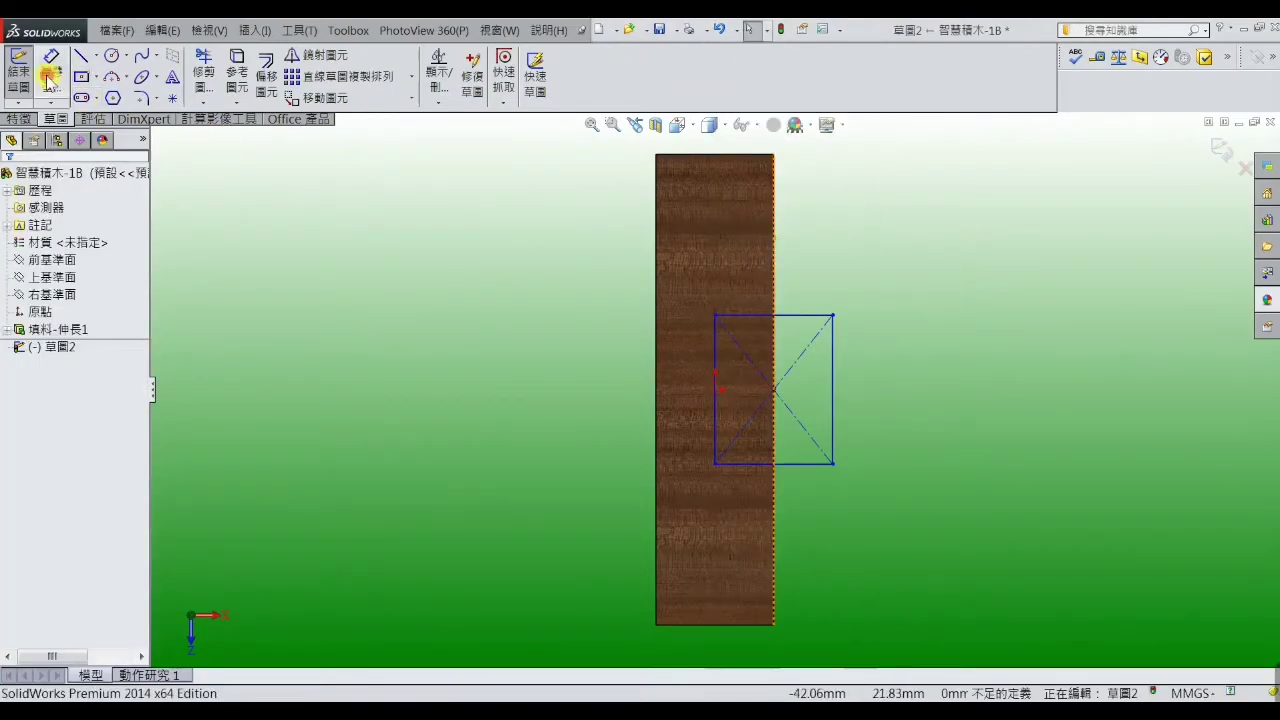
pyautogui.click(836, 385)
pyautogui.click(849, 388)
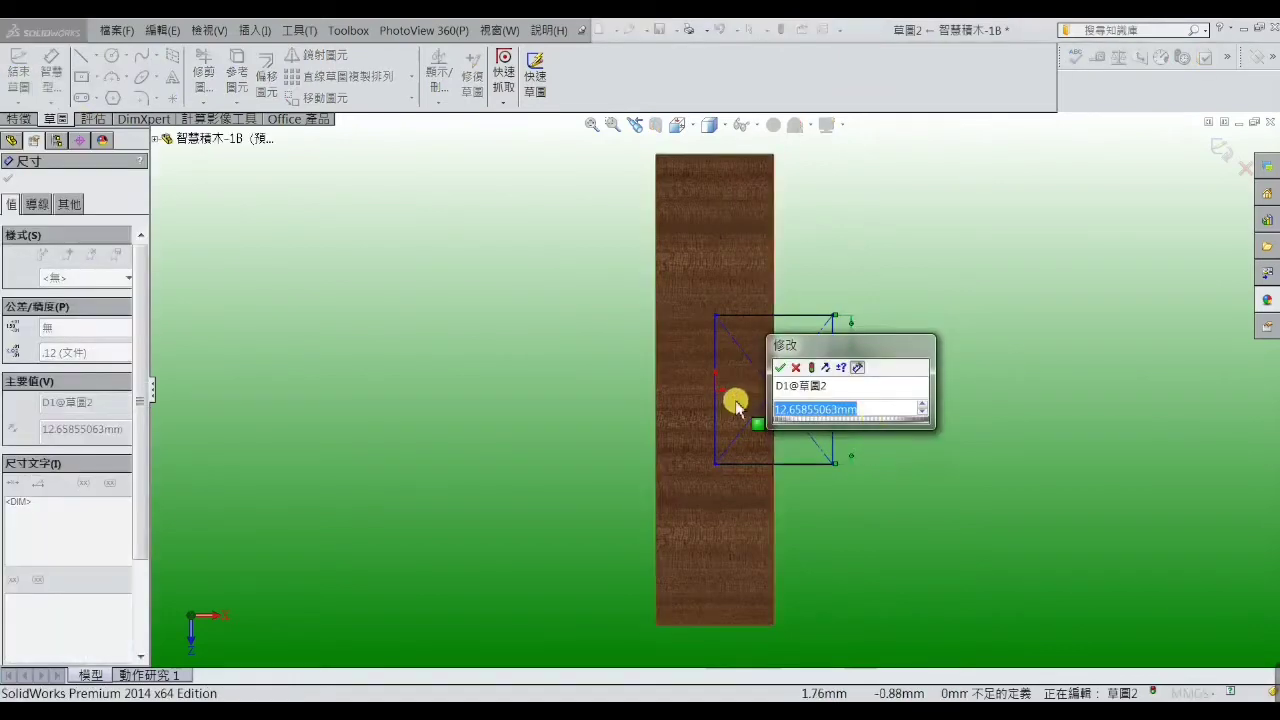
pyautogui.write('20')
pyautogui.press('Return')
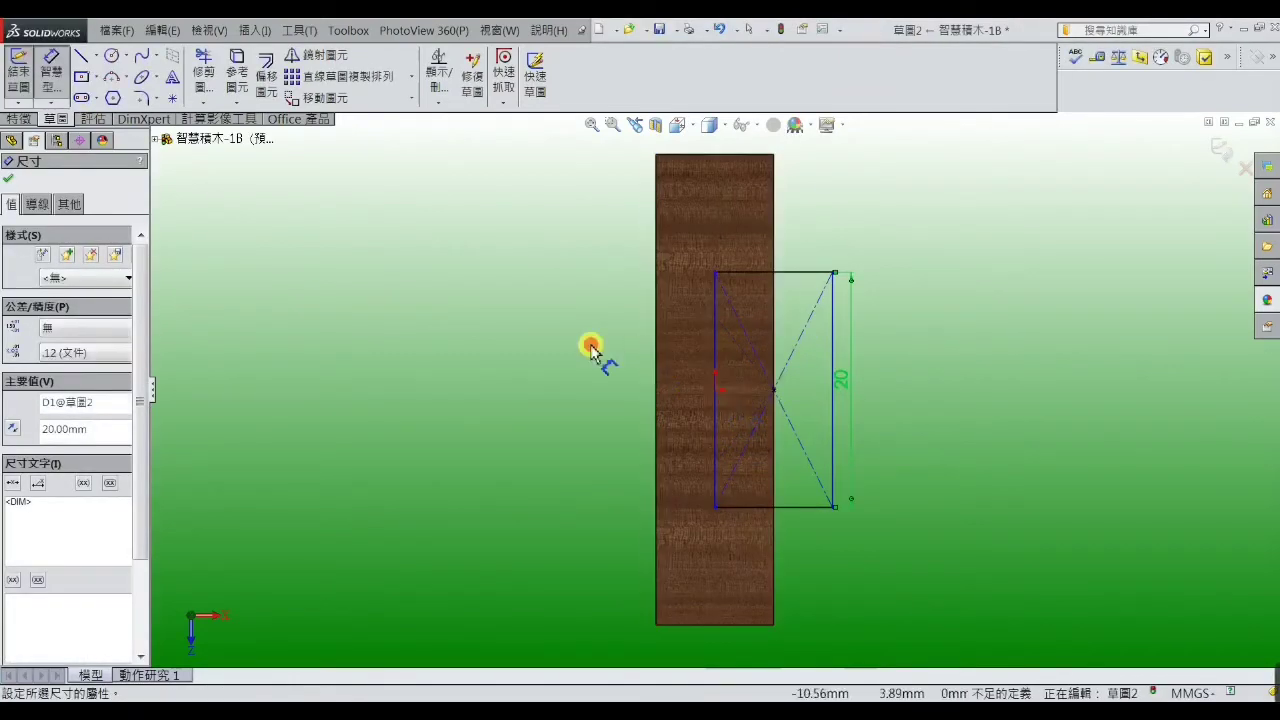
pyautogui.click(714, 434)
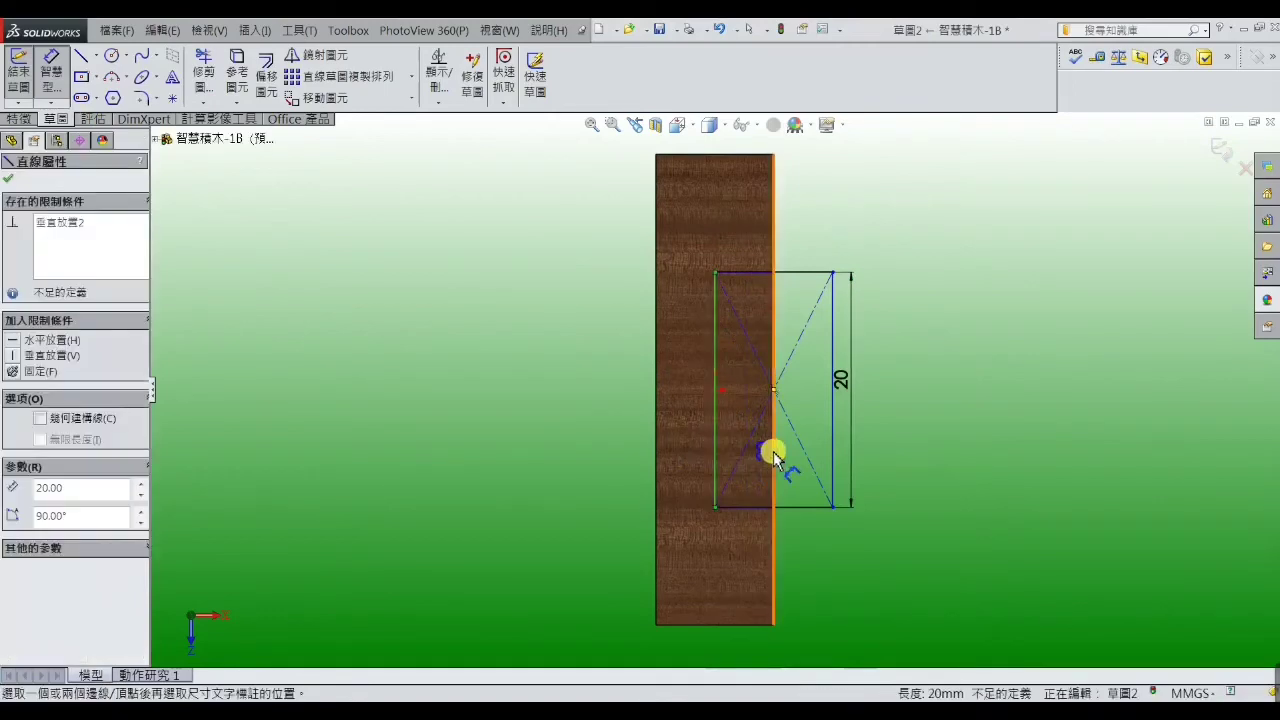
pyautogui.click(775, 455)
pyautogui.click(748, 458)
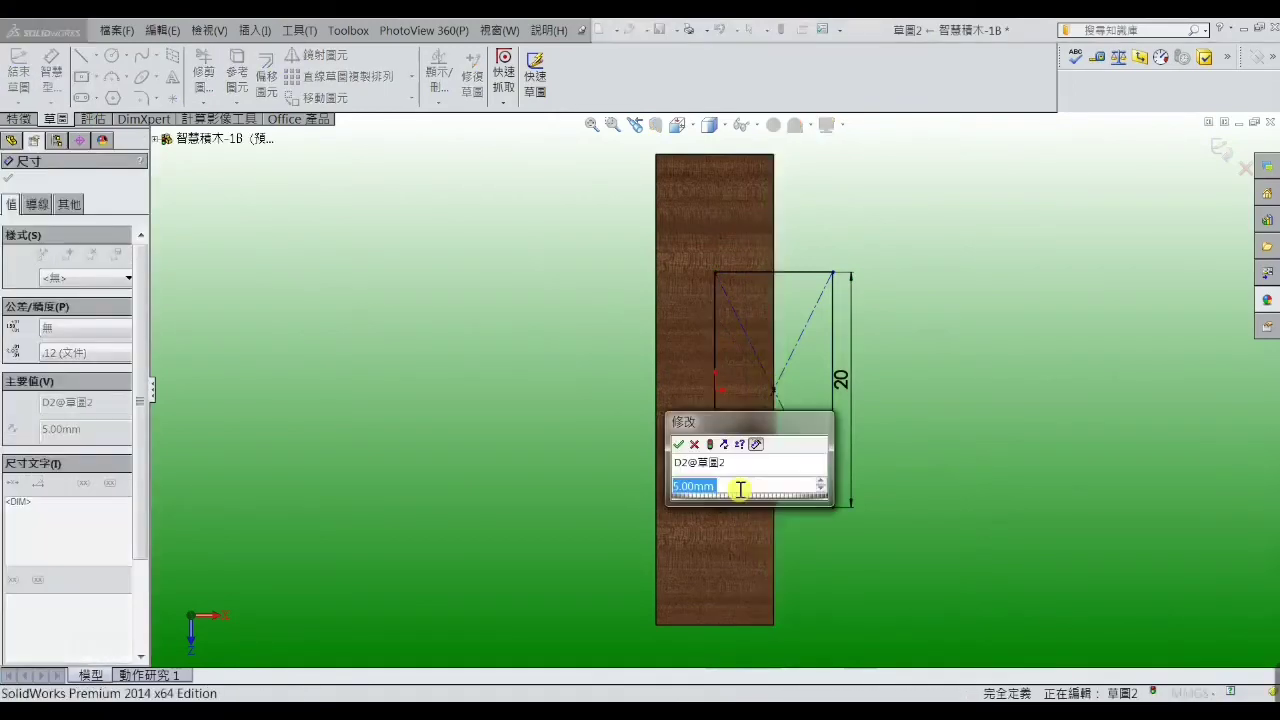
pyautogui.click(679, 447)
pyautogui.click(120, 173)
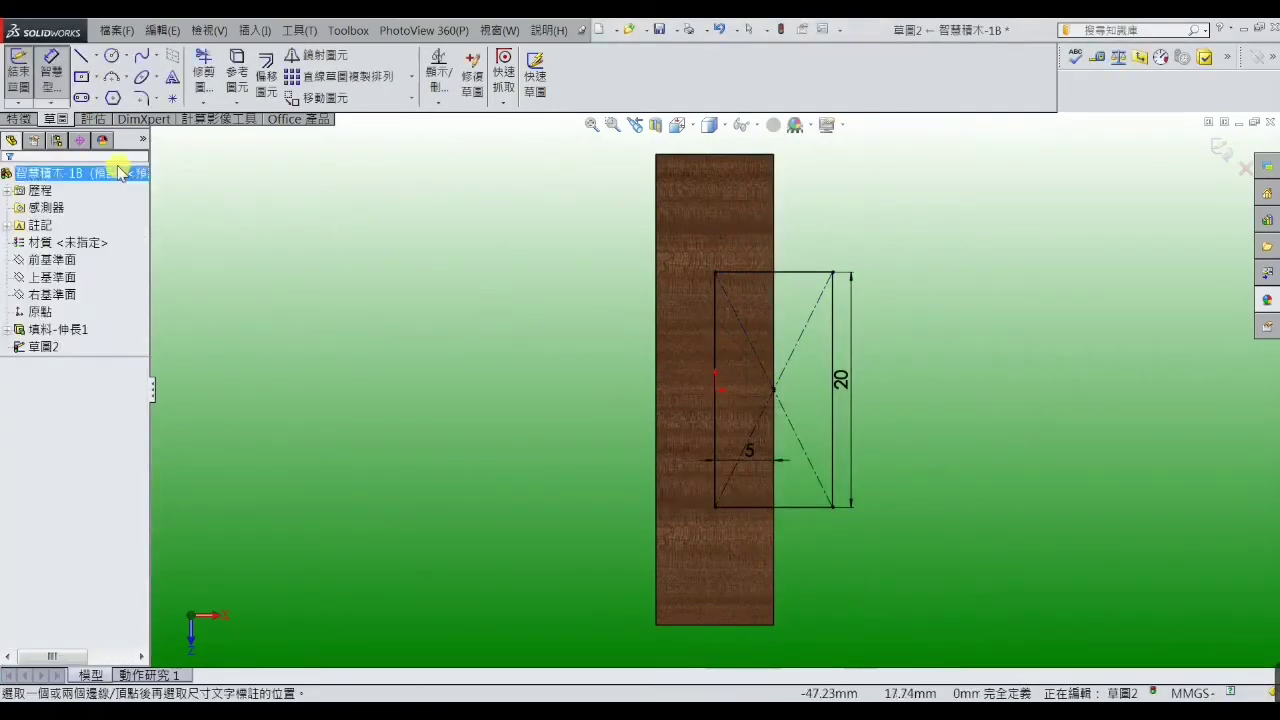
pyautogui.click(18, 119)
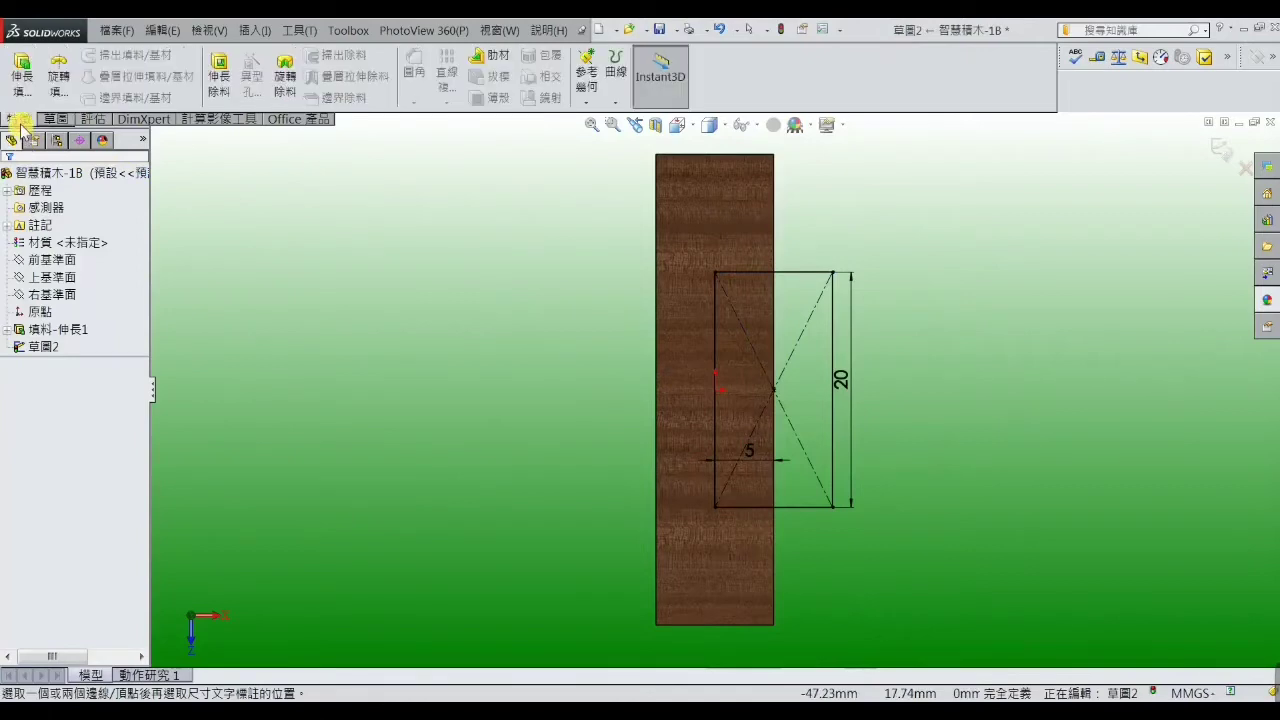
# - Cut the 20 × 5 mm rectangle Through All and orbit to inspect the notched bar
pyautogui.click(222, 86)
pyautogui.click(143, 273)
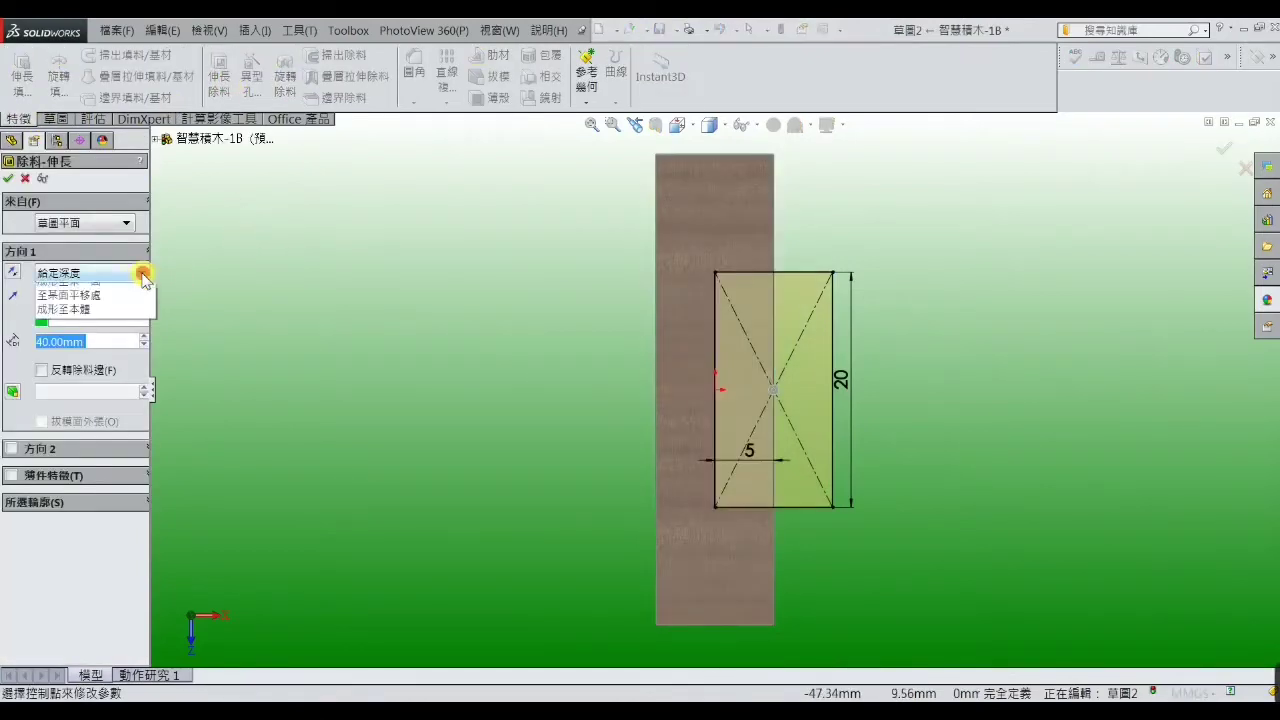
pyautogui.click(100, 296)
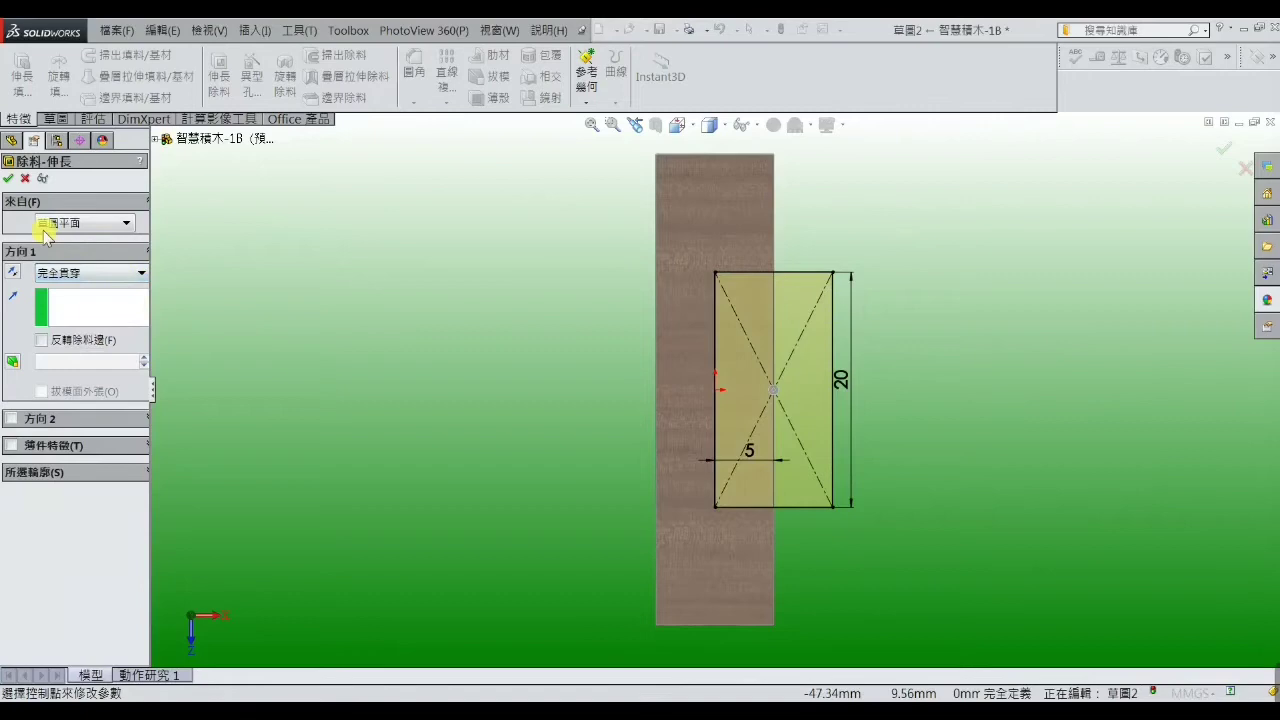
pyautogui.click(10, 179)
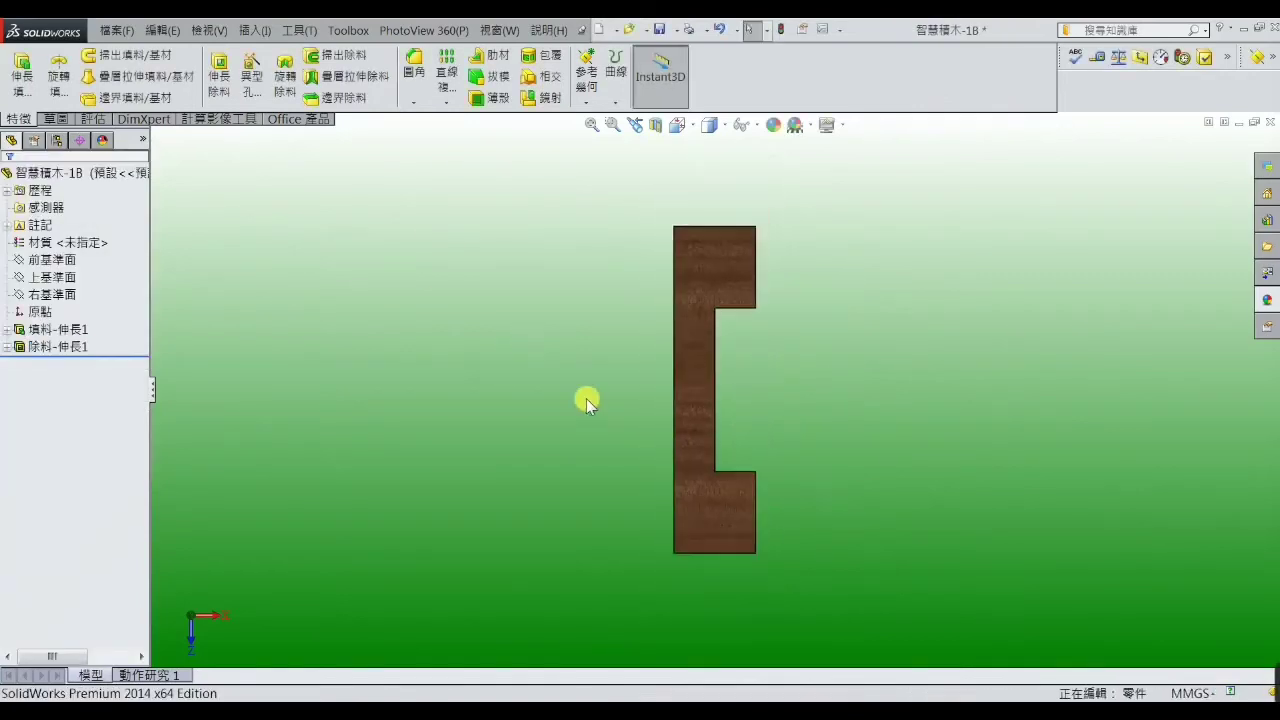
pyautogui.moveTo(587, 402); pyautogui.dragTo(528, 317, button='middle')
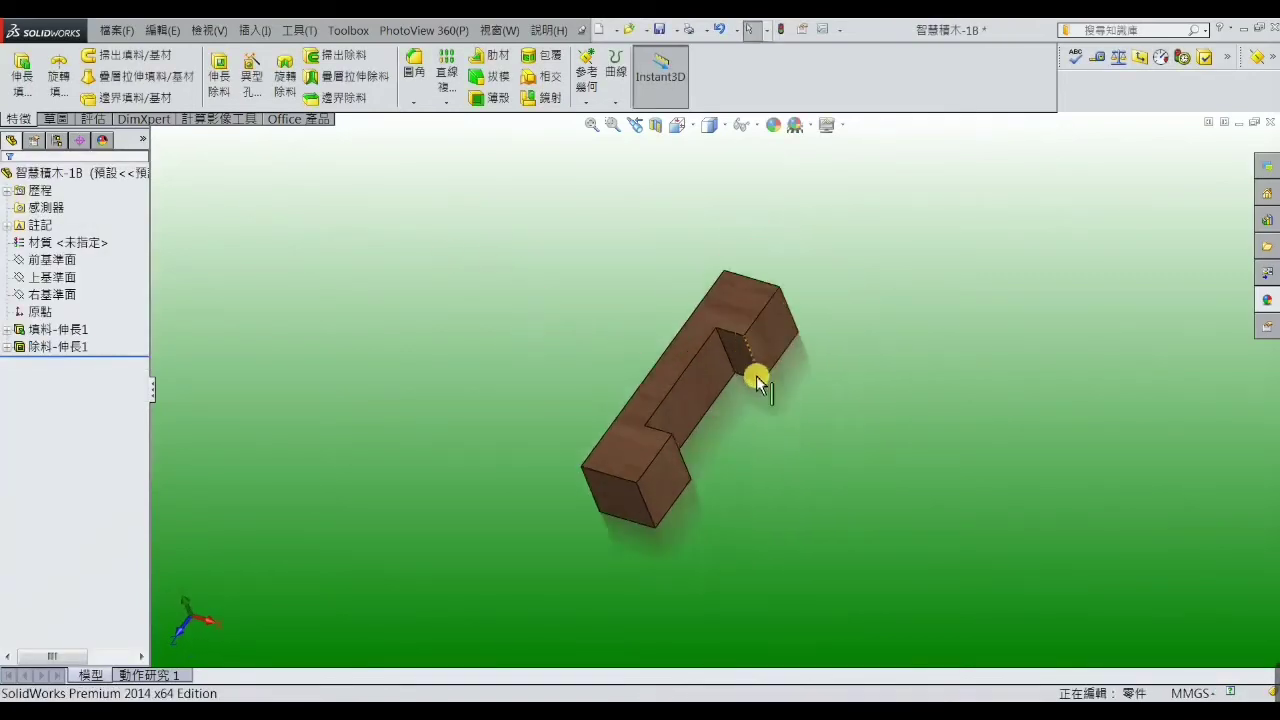
pyautogui.moveTo(757, 382)
pyautogui.mouseDown(button='middle')
pyautogui.moveTo(766, 334)
pyautogui.moveTo(703, 331)
pyautogui.moveTo(711, 354)
pyautogui.mouseUp(button='middle')
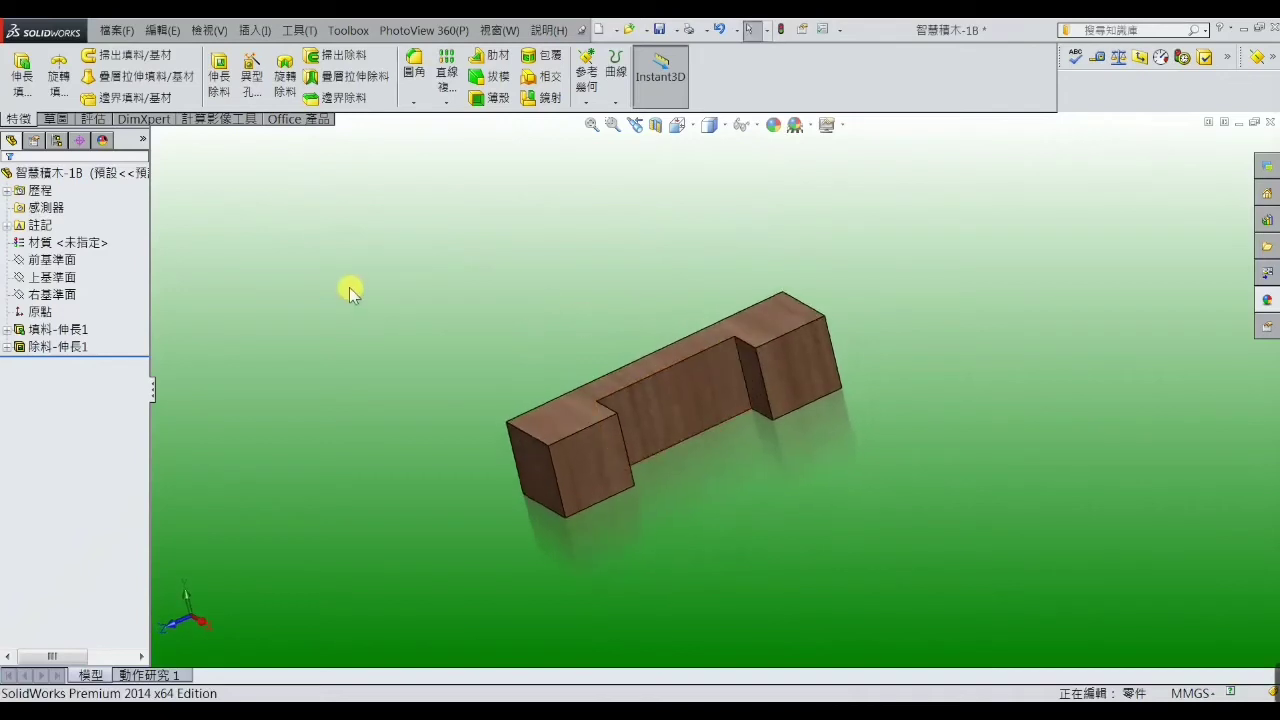
pyautogui.moveTo(398, 306)
pyautogui.mouseDown(button='middle')
pyautogui.moveTo(429, 291)
pyautogui.moveTo(594, 291)
pyautogui.mouseUp(button='middle')
pyautogui.click(652, 87)
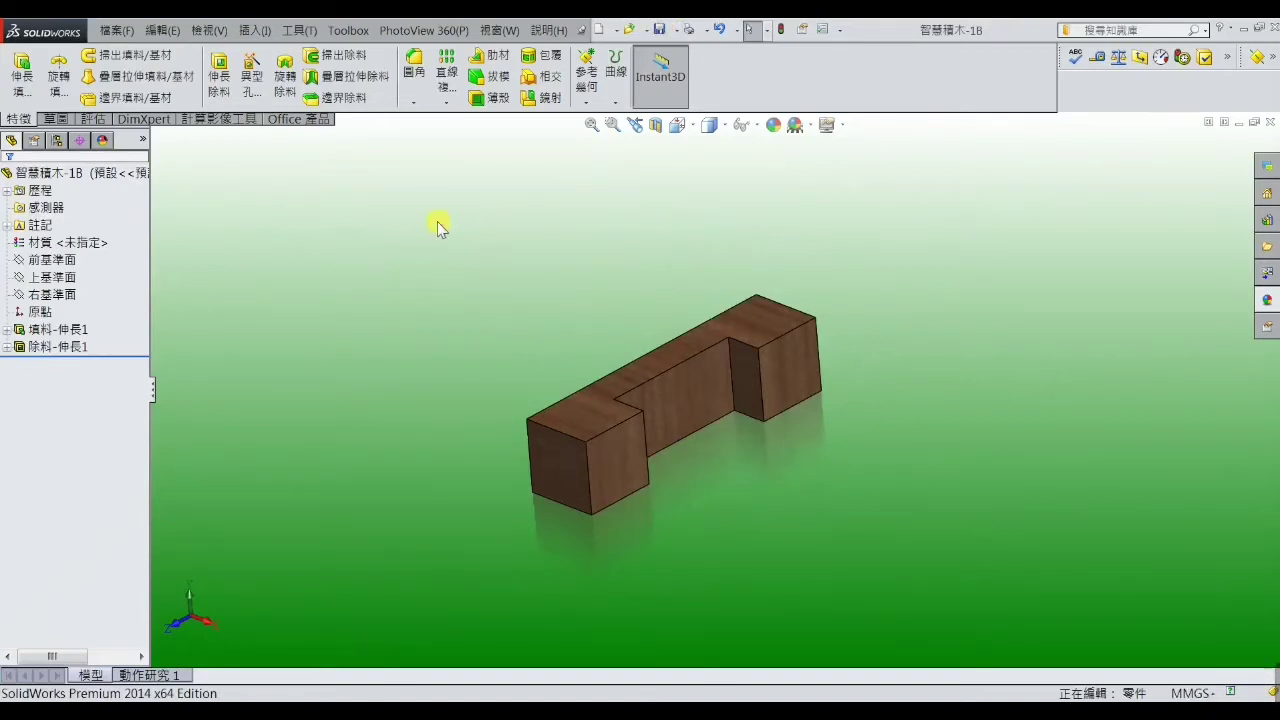
# - Save the notched bar as 智慧積木-1C, based on the 智慧積木-1B name
pyautogui.click(110, 31)
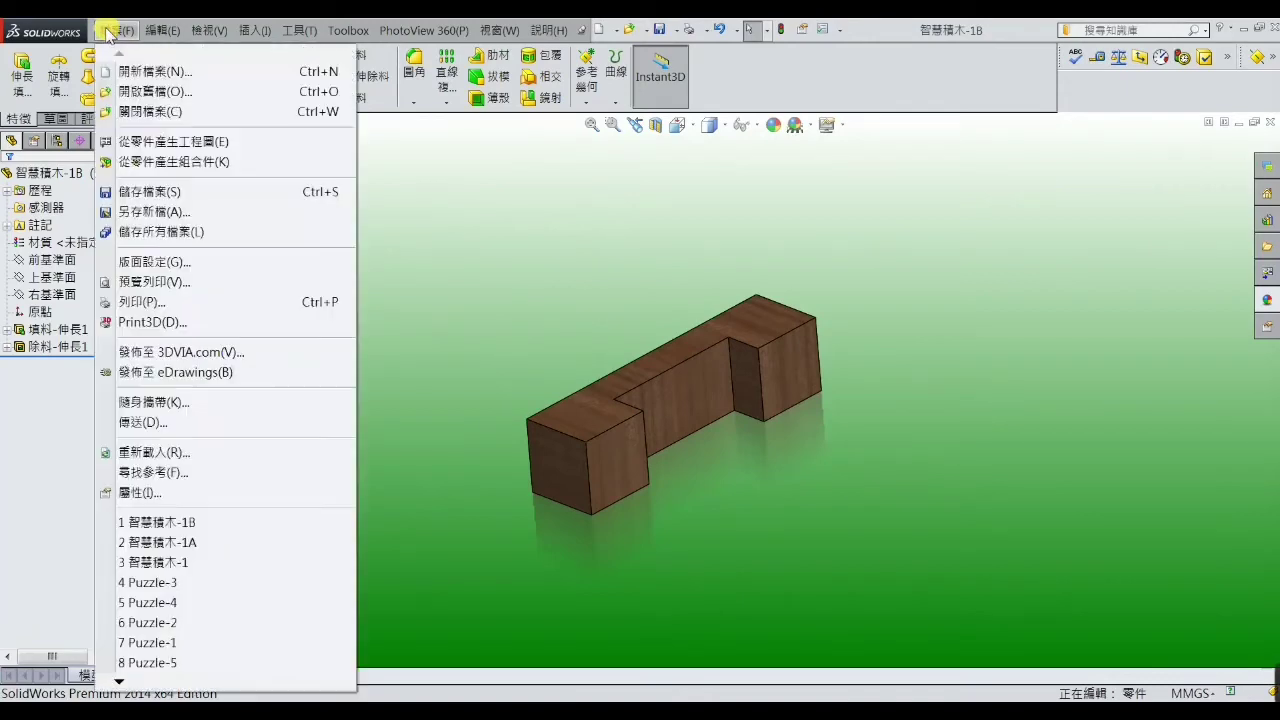
pyautogui.click(152, 210)
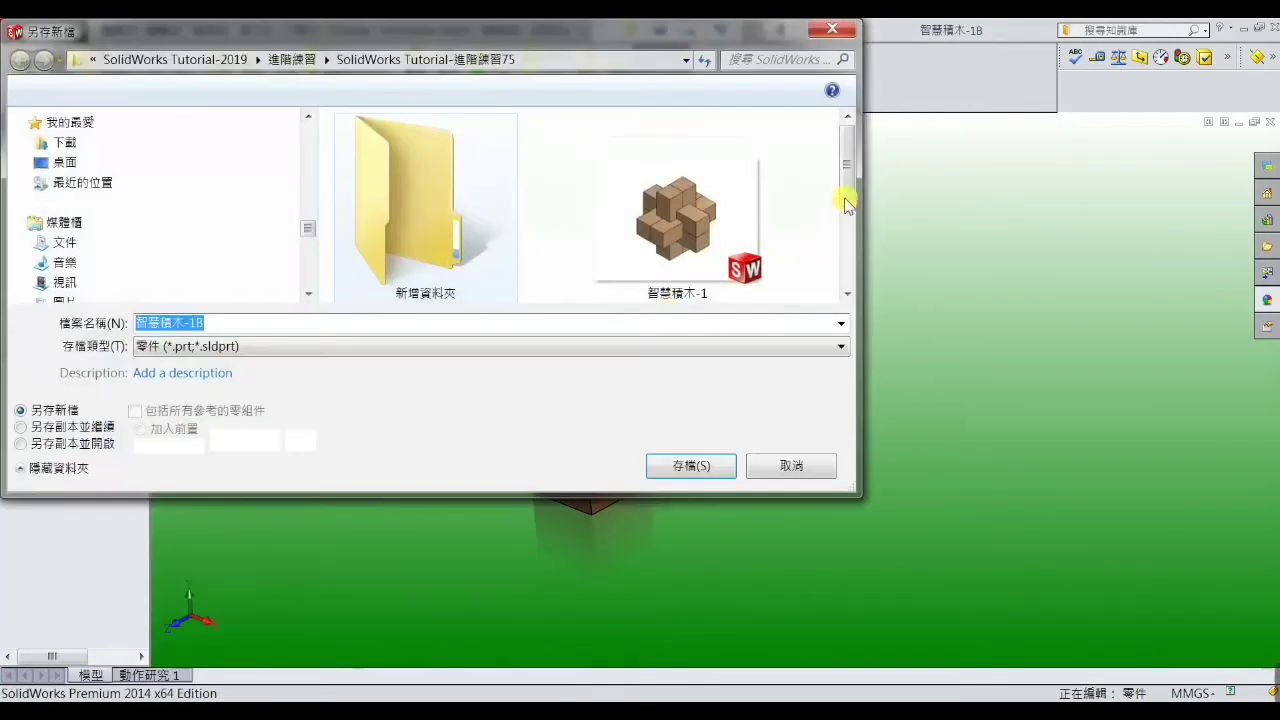
pyautogui.click(848, 246)
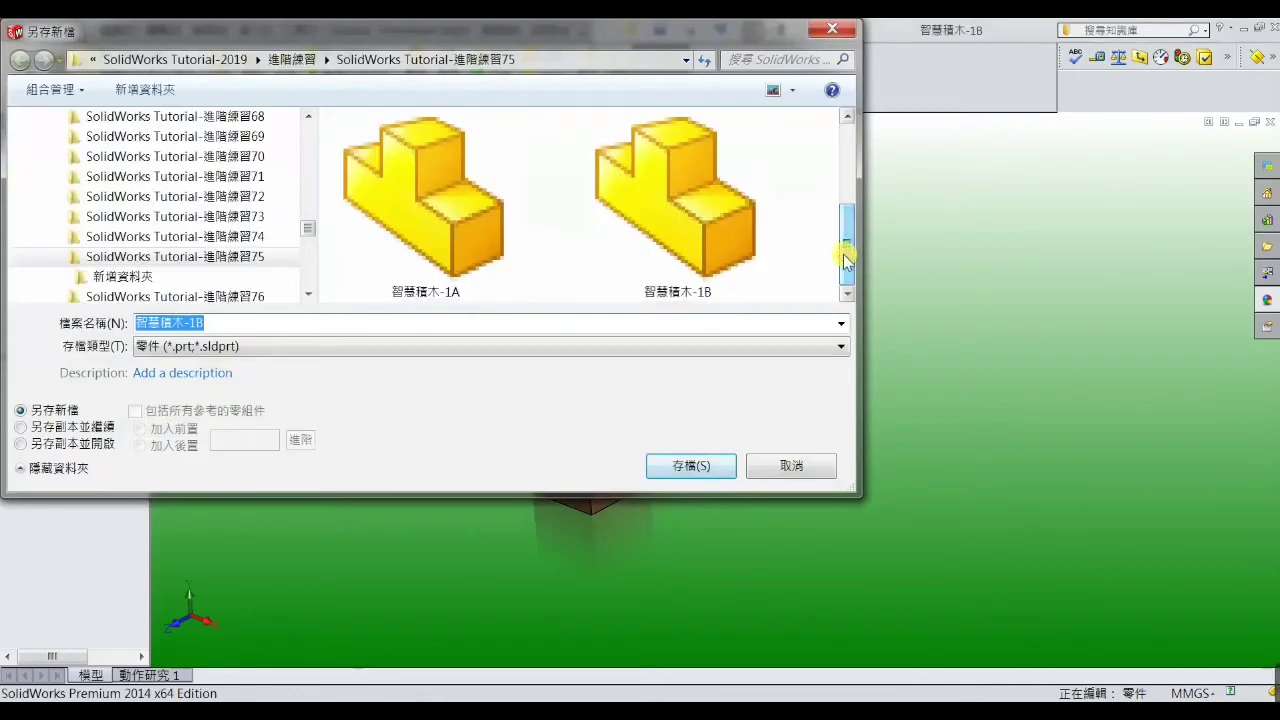
pyautogui.click(697, 290)
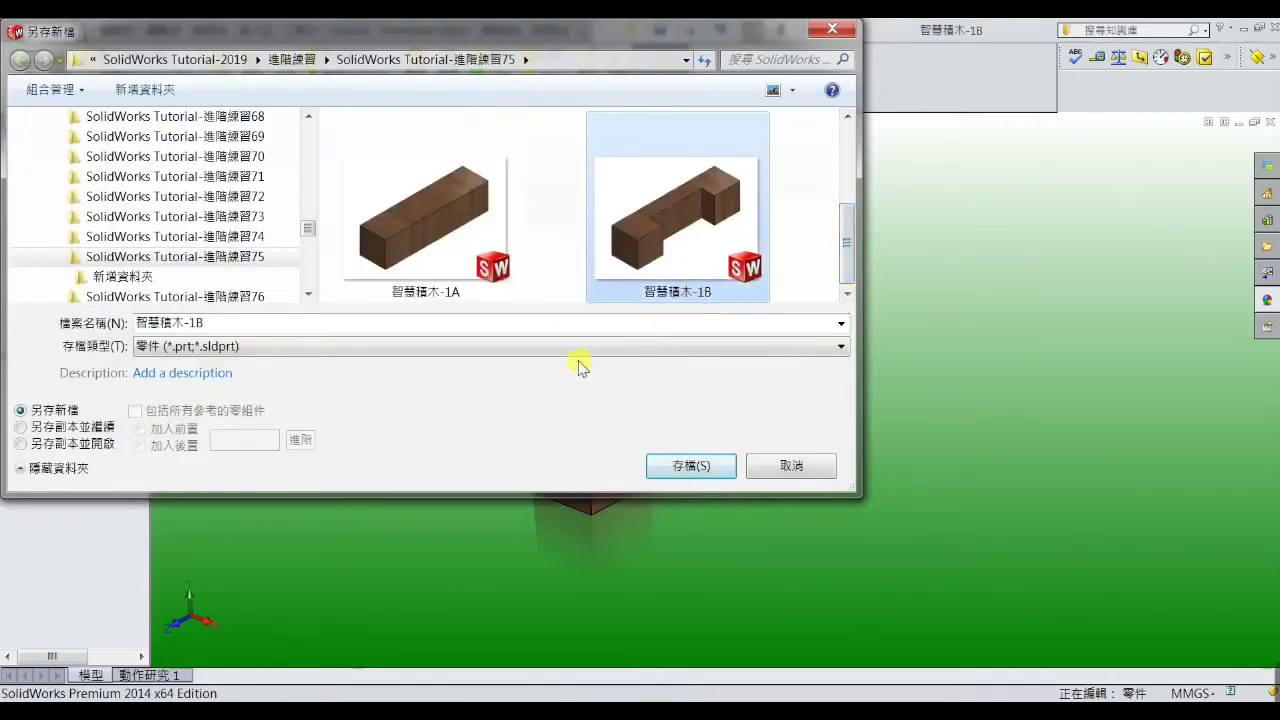
pyautogui.click(220, 323)
pyautogui.click(204, 323)
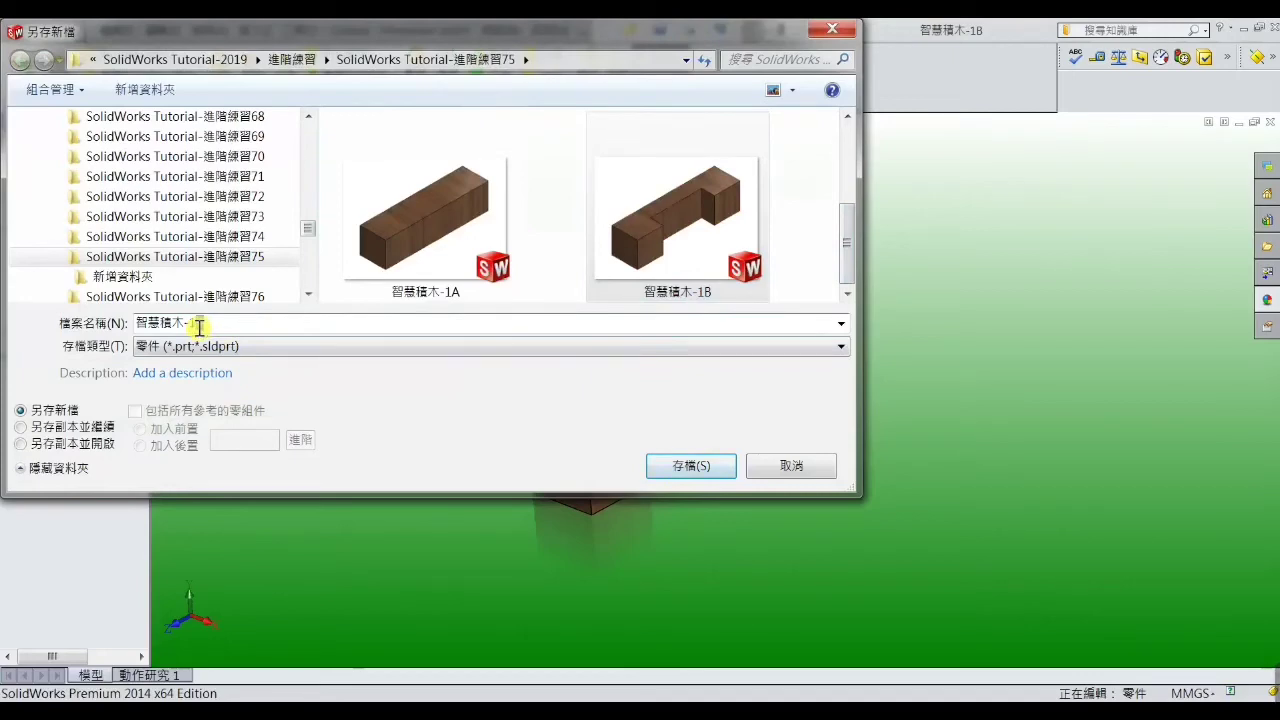
pyautogui.write('C')
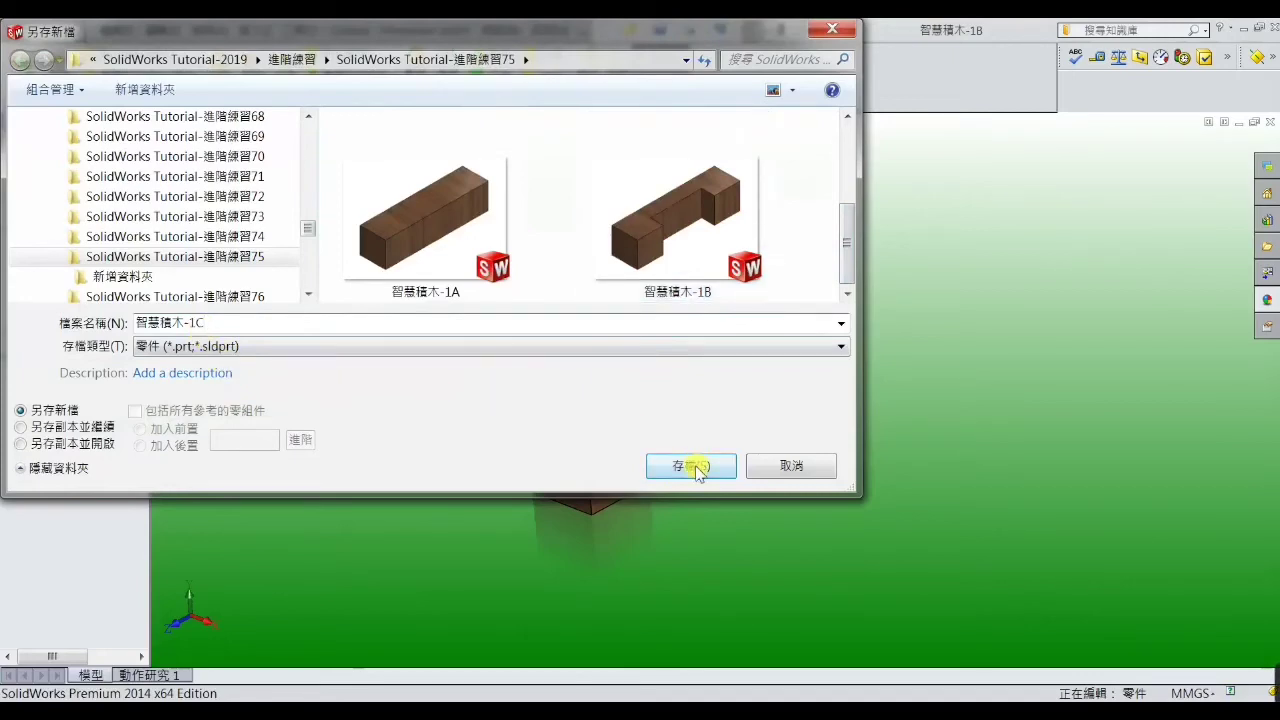
pyautogui.click(691, 466)
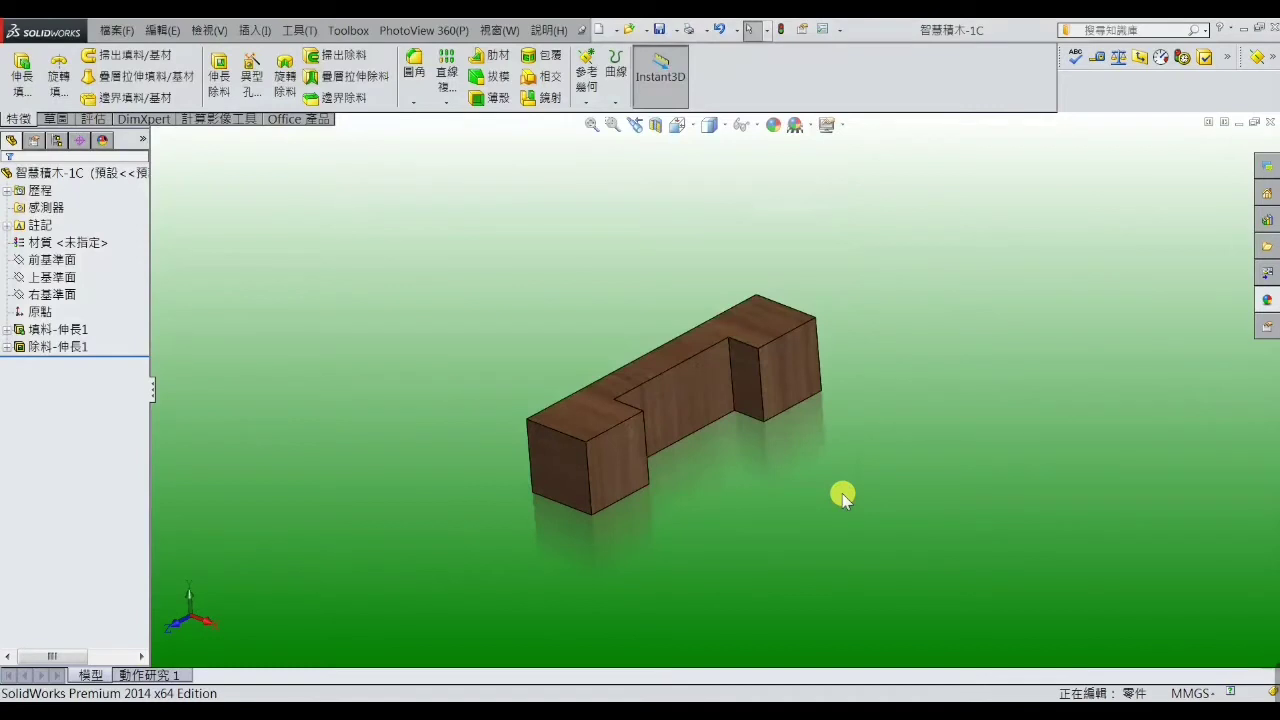
# - Sketch a centre rectangle from the origin on the notch's inner face, viewed head-on
pyautogui.click(700, 375)
pyautogui.click(754, 342)
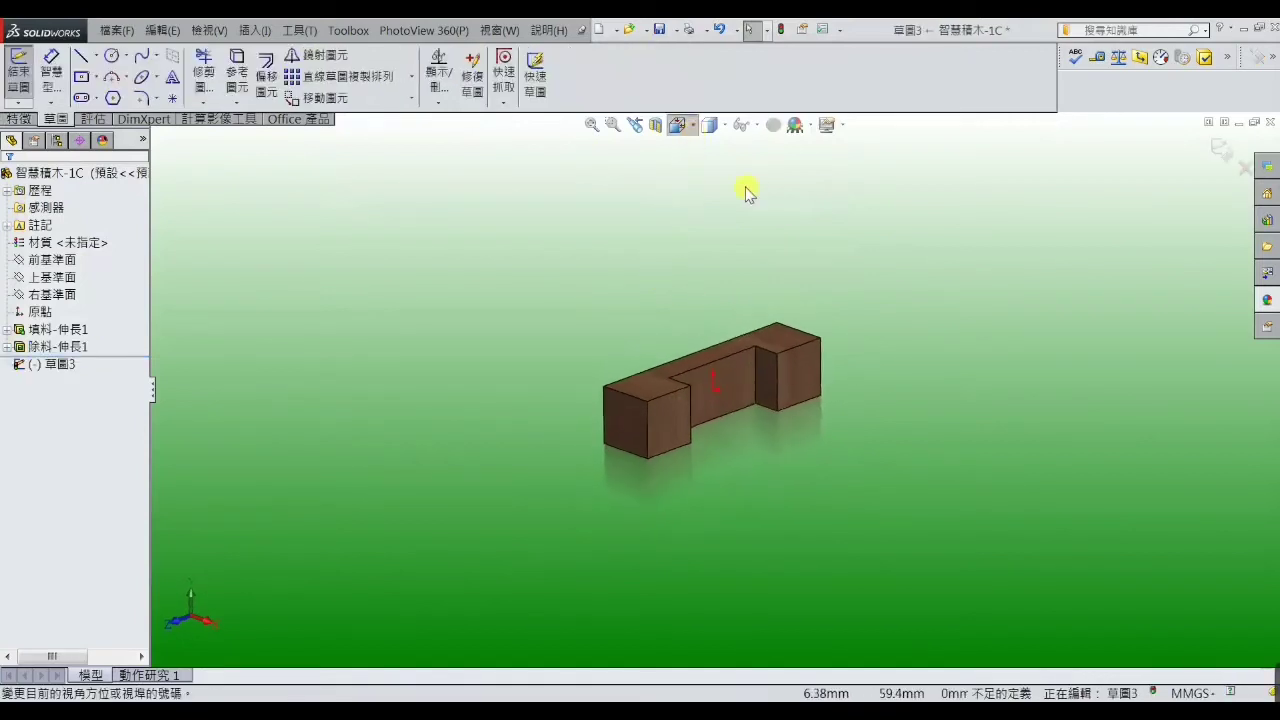
pyautogui.press('space')
pyautogui.click(766, 212)
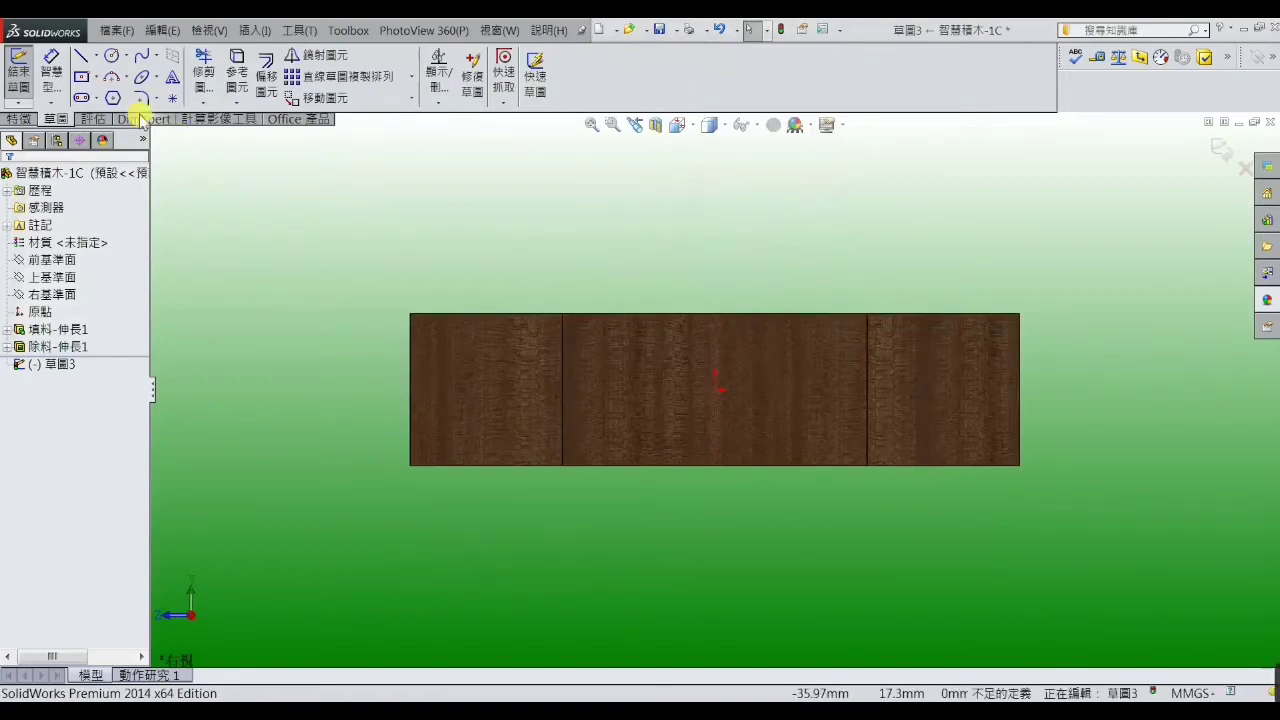
pyautogui.click(84, 78)
pyautogui.click(64, 226)
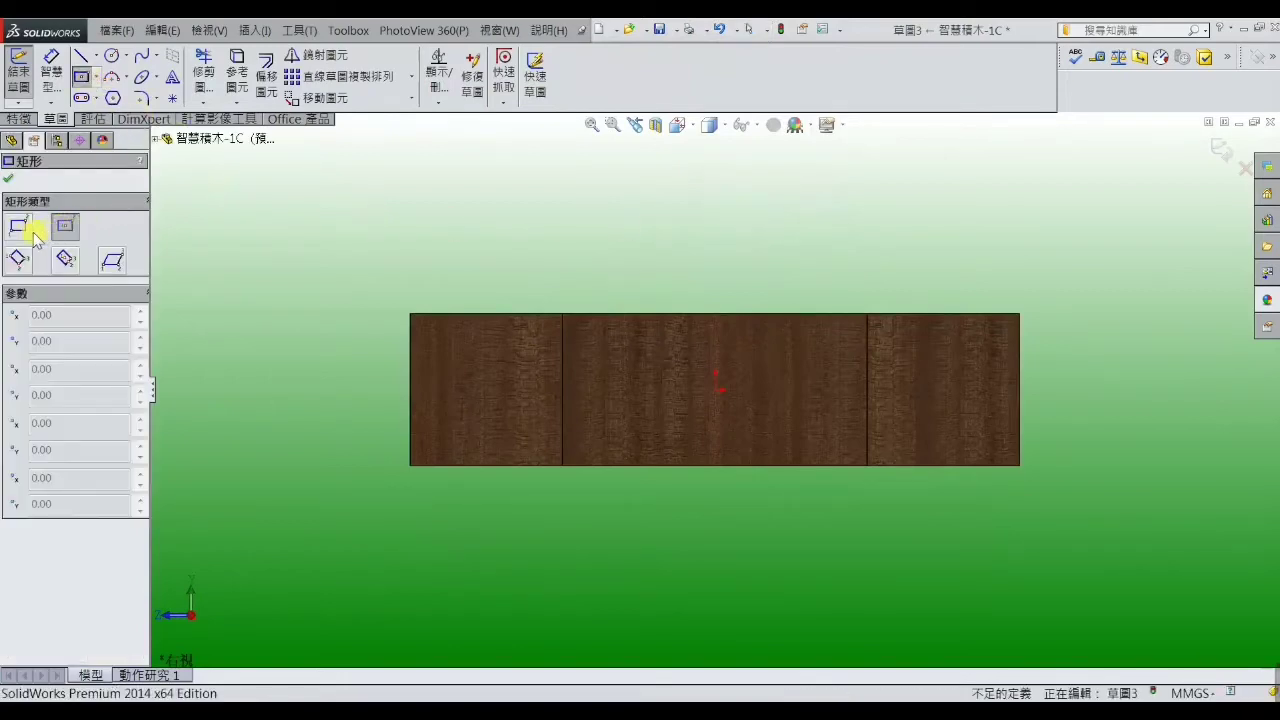
pyautogui.click(717, 315)
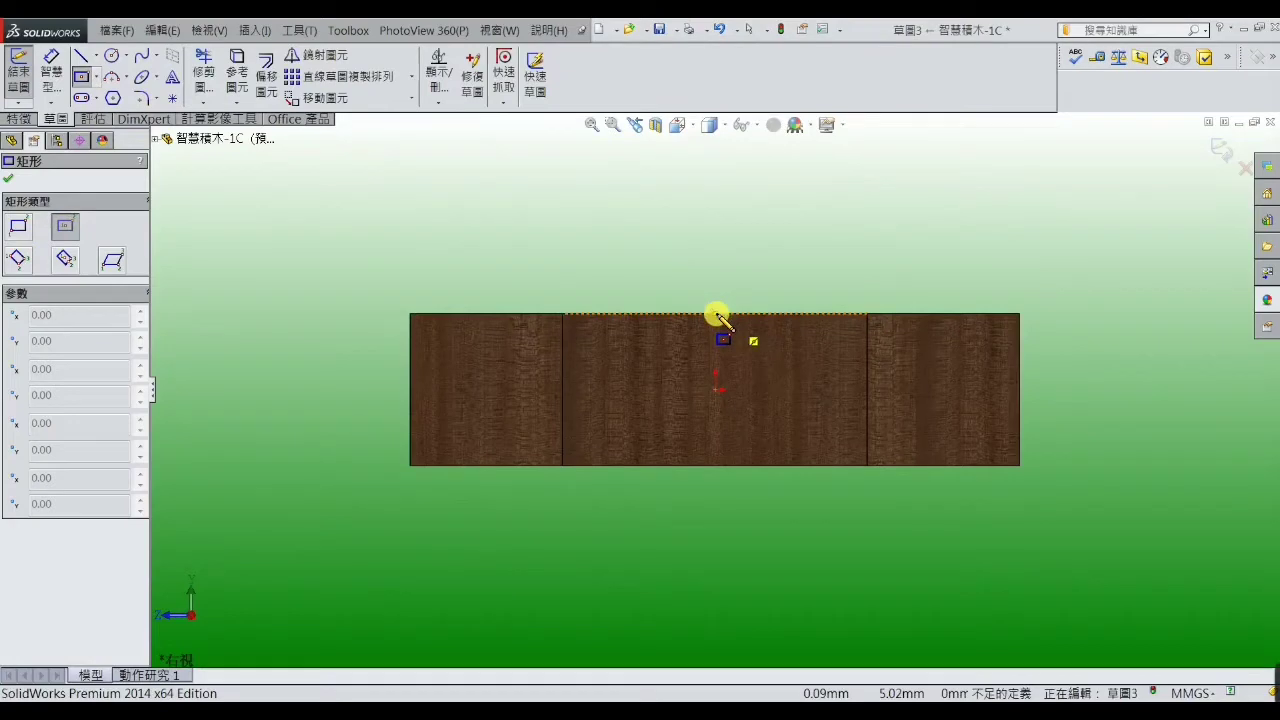
pyautogui.click(766, 390)
pyautogui.rightClick(766, 390)
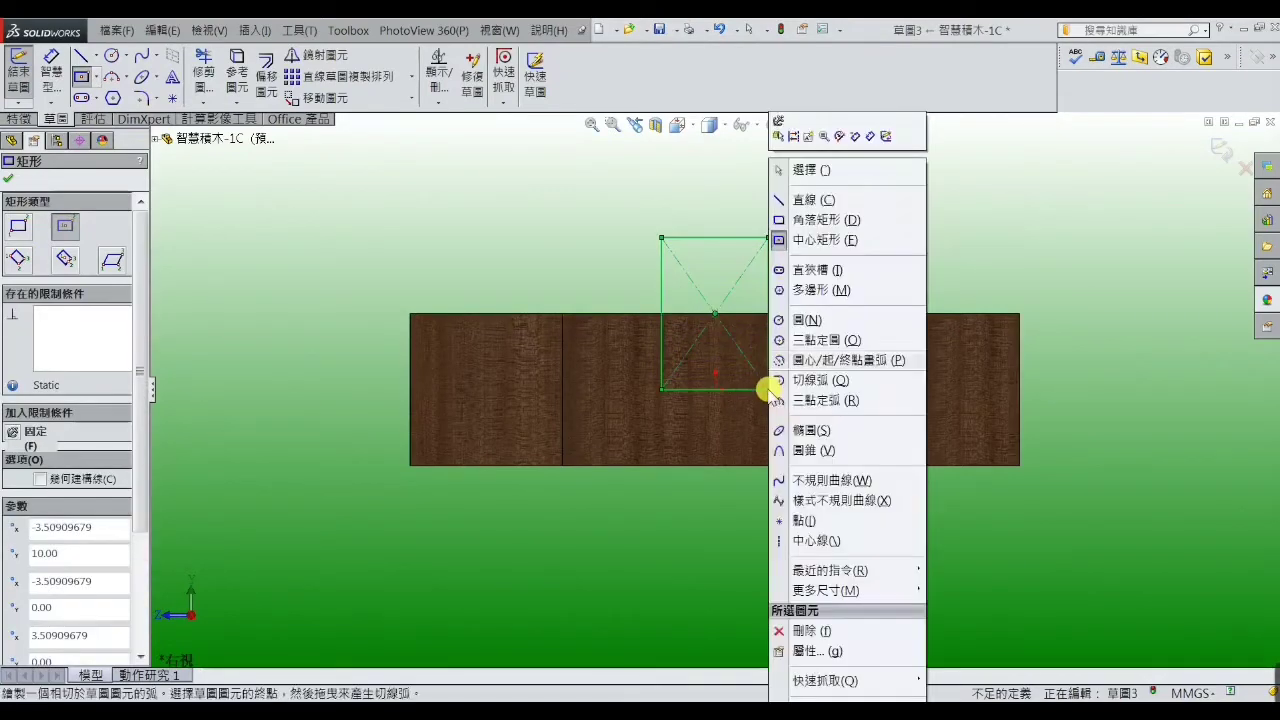
pyautogui.click(808, 170)
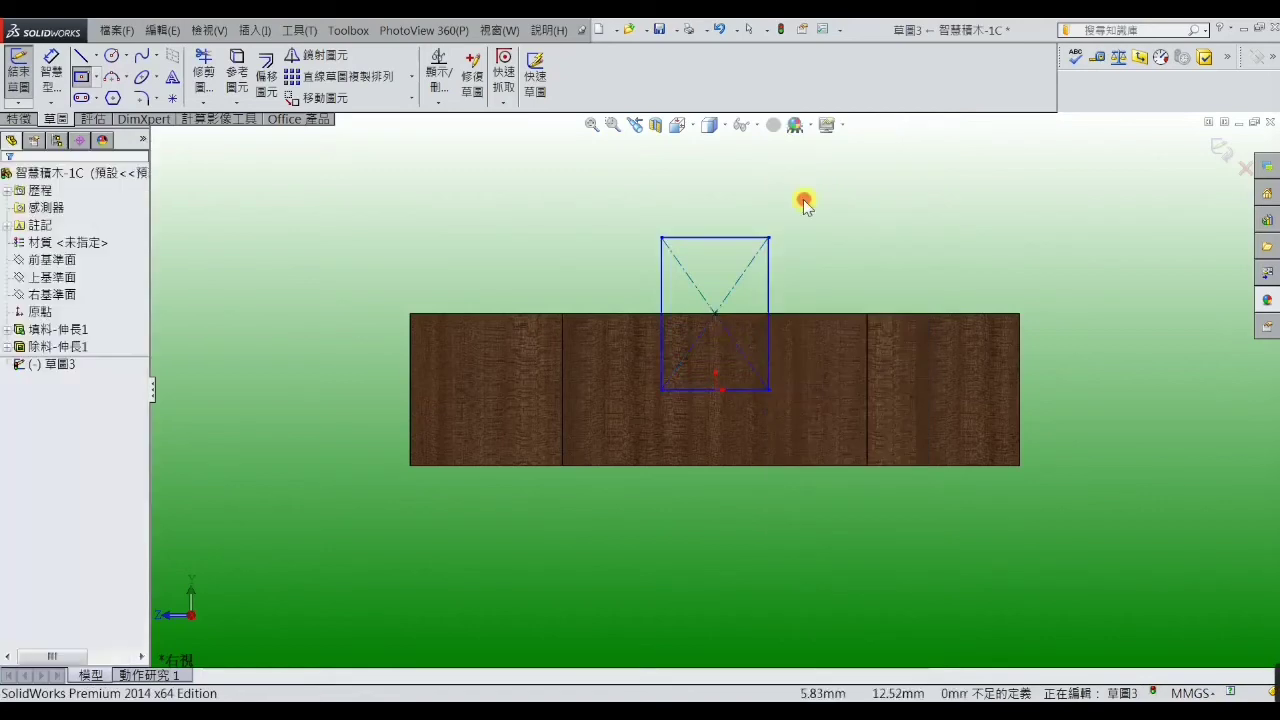
# - Dimension the rectangle 10 mm wide with its bottom 5 mm below the top edge
pyautogui.click(51, 72)
pyautogui.click(688, 389)
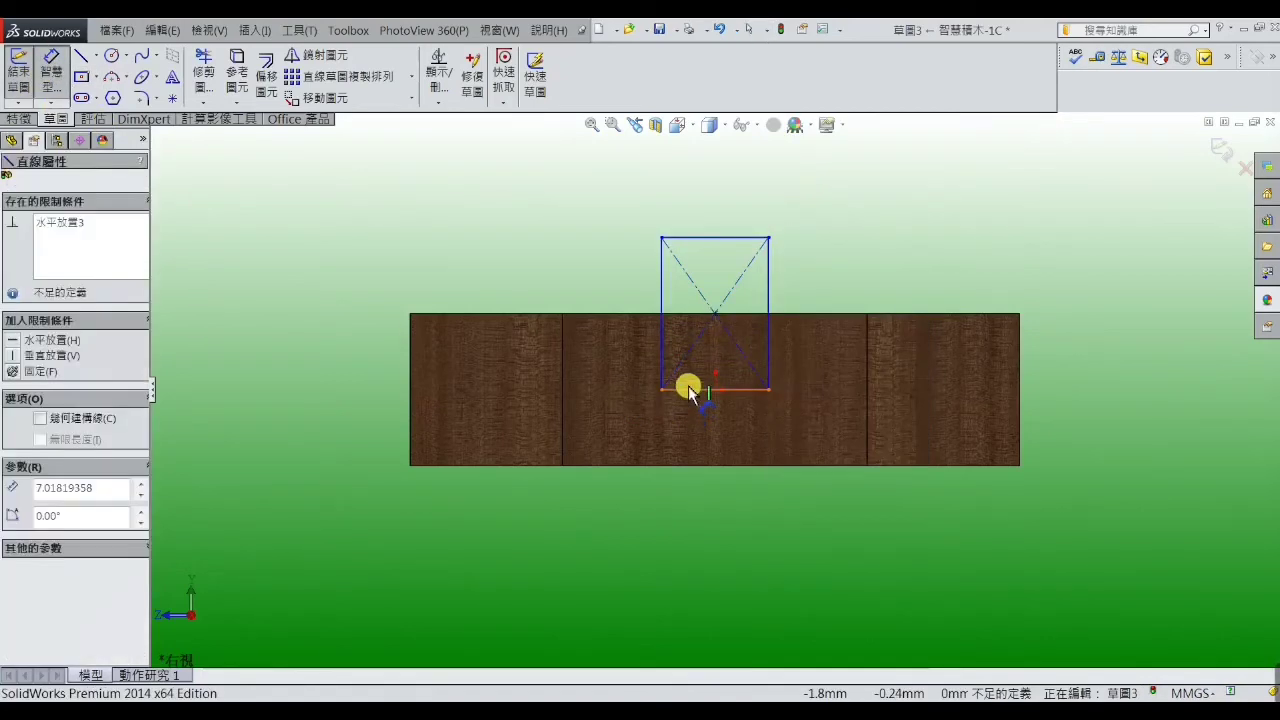
pyautogui.click(706, 220)
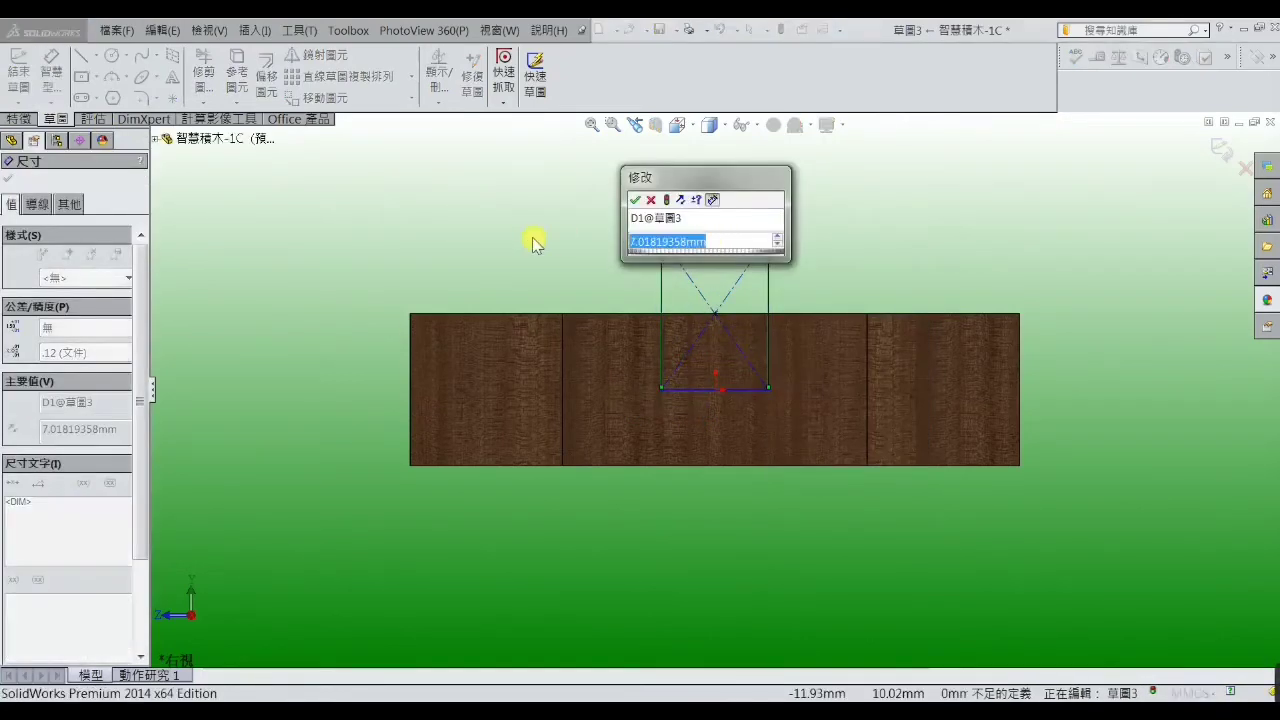
pyautogui.write('10')
pyautogui.press('Return')
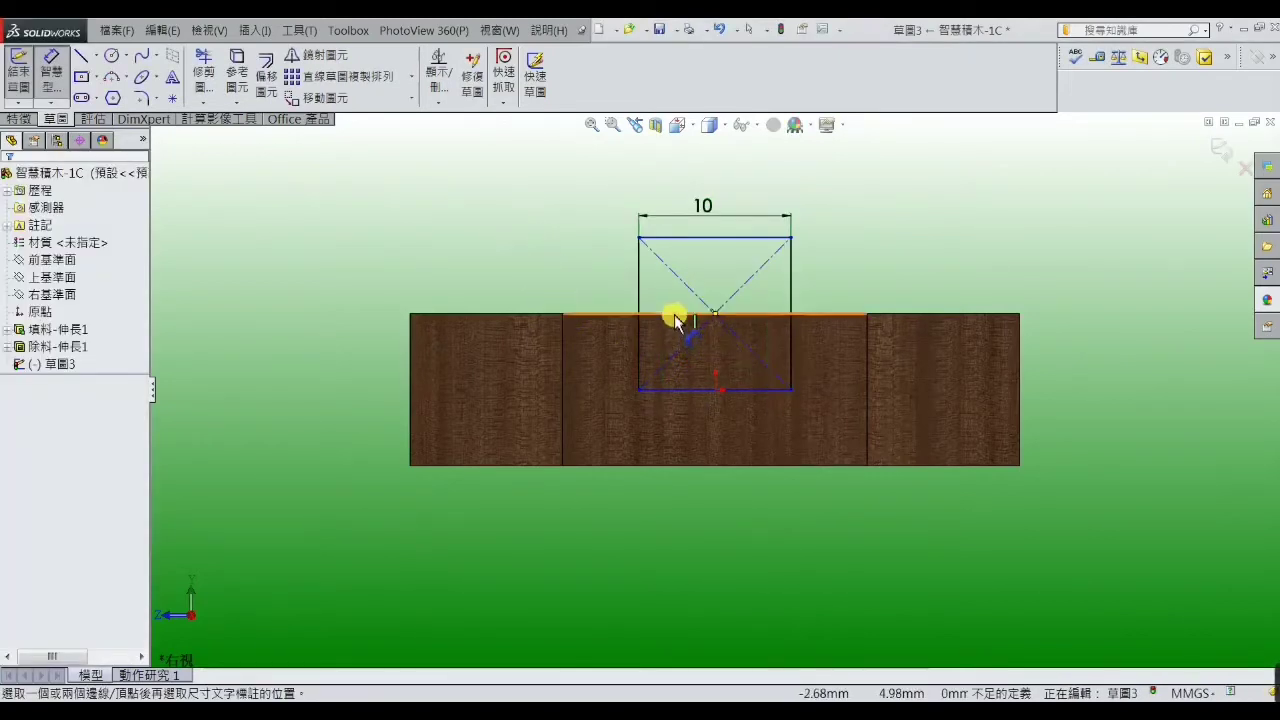
pyautogui.click(668, 314)
pyautogui.click(666, 389)
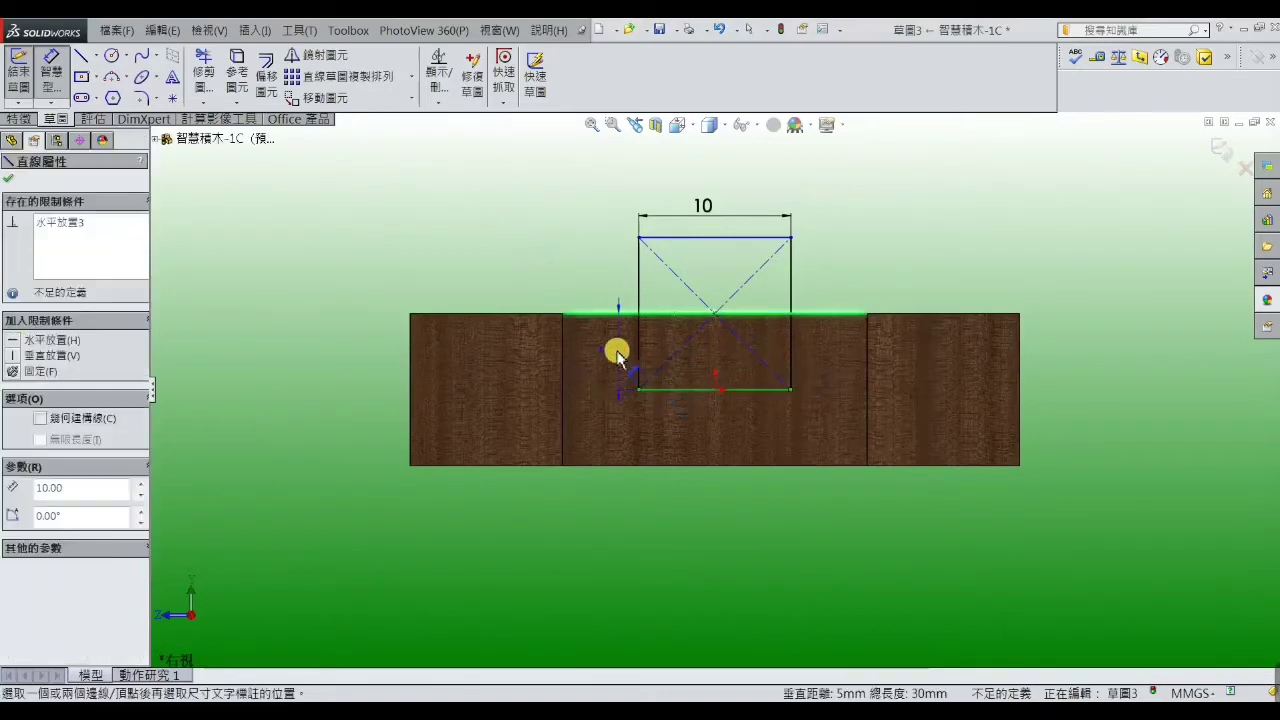
pyautogui.click(610, 355)
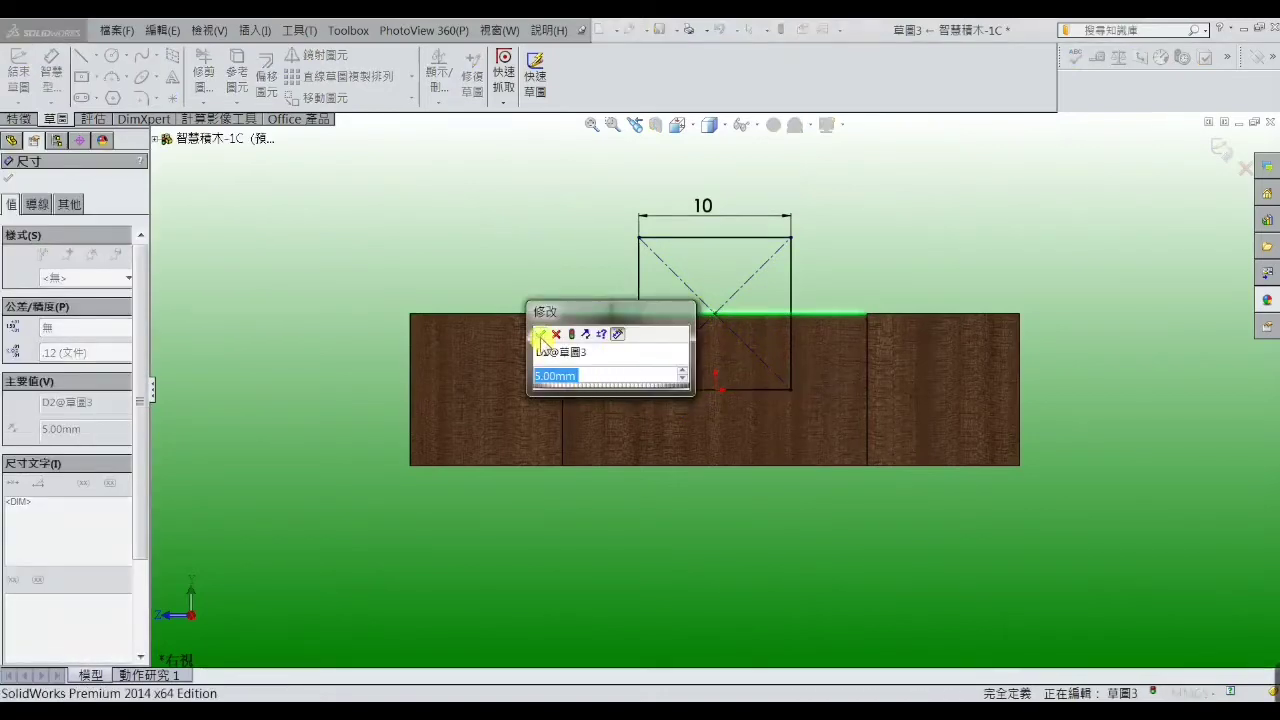
pyautogui.click(540, 334)
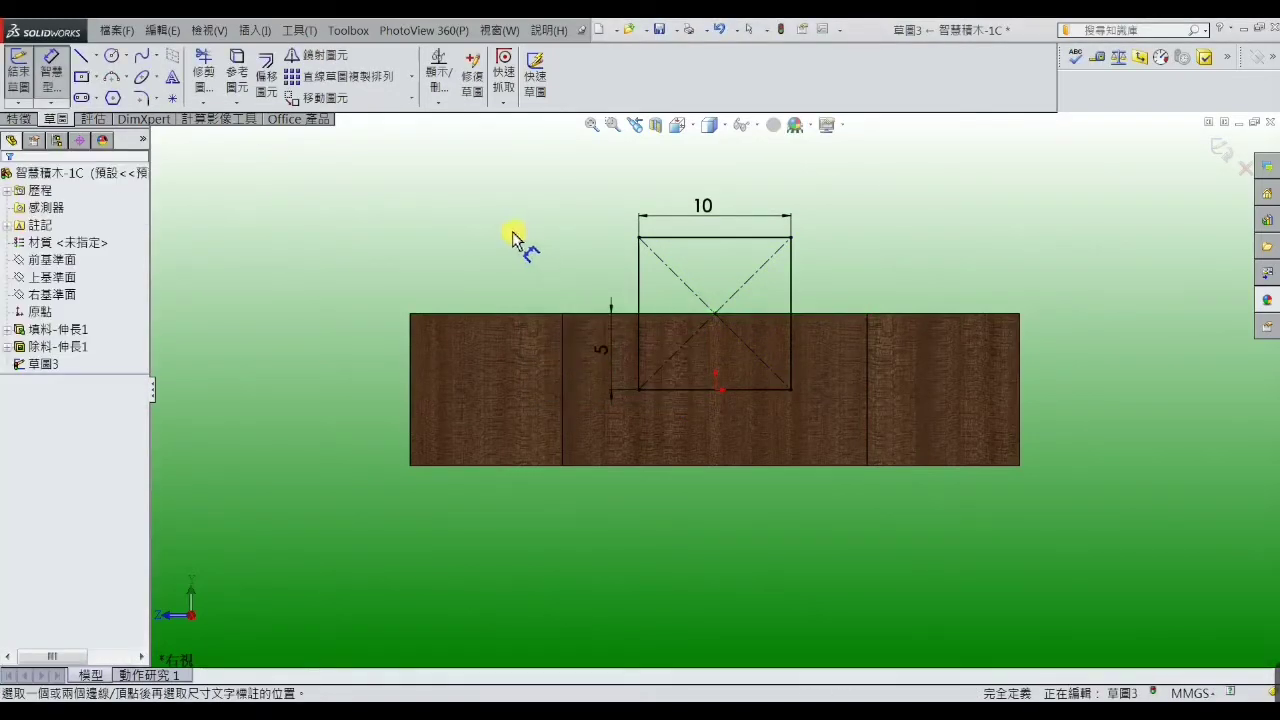
pyautogui.click(18, 119)
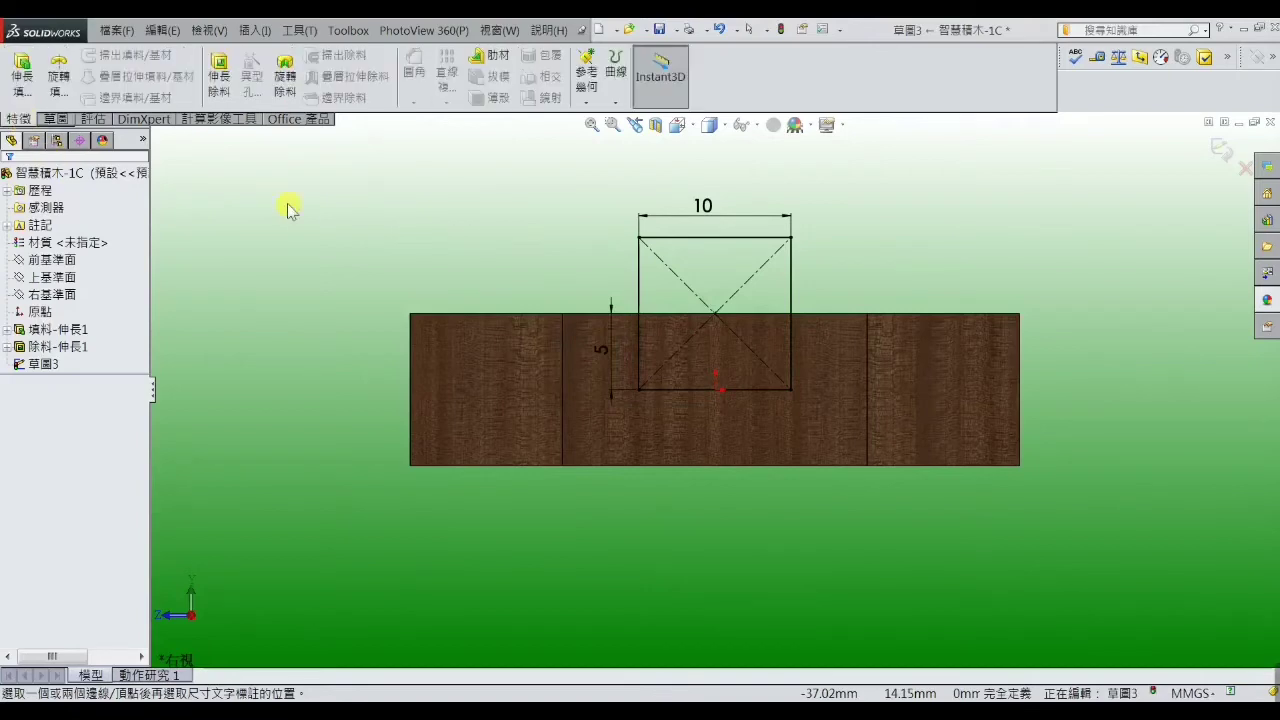
# - Cut the 10 mm rectangle Through All and orbit to view the stepped piece in 3-D
pyautogui.click(226, 95)
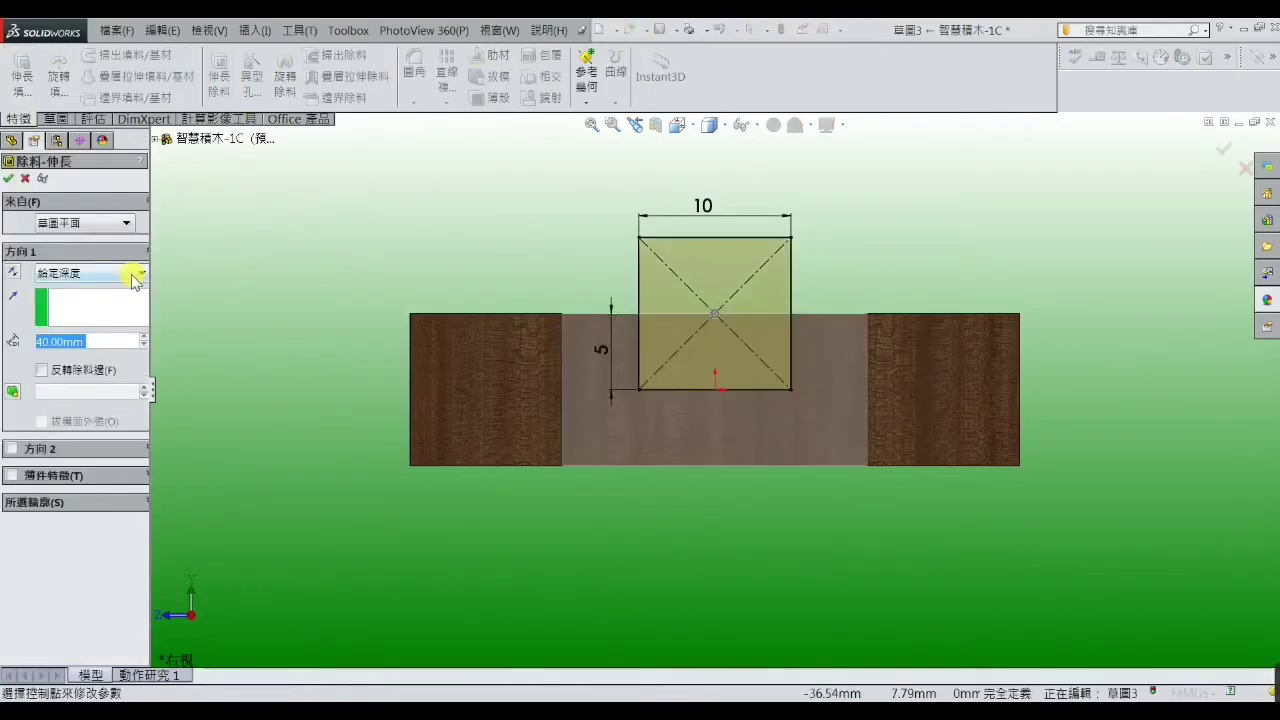
pyautogui.click(140, 275)
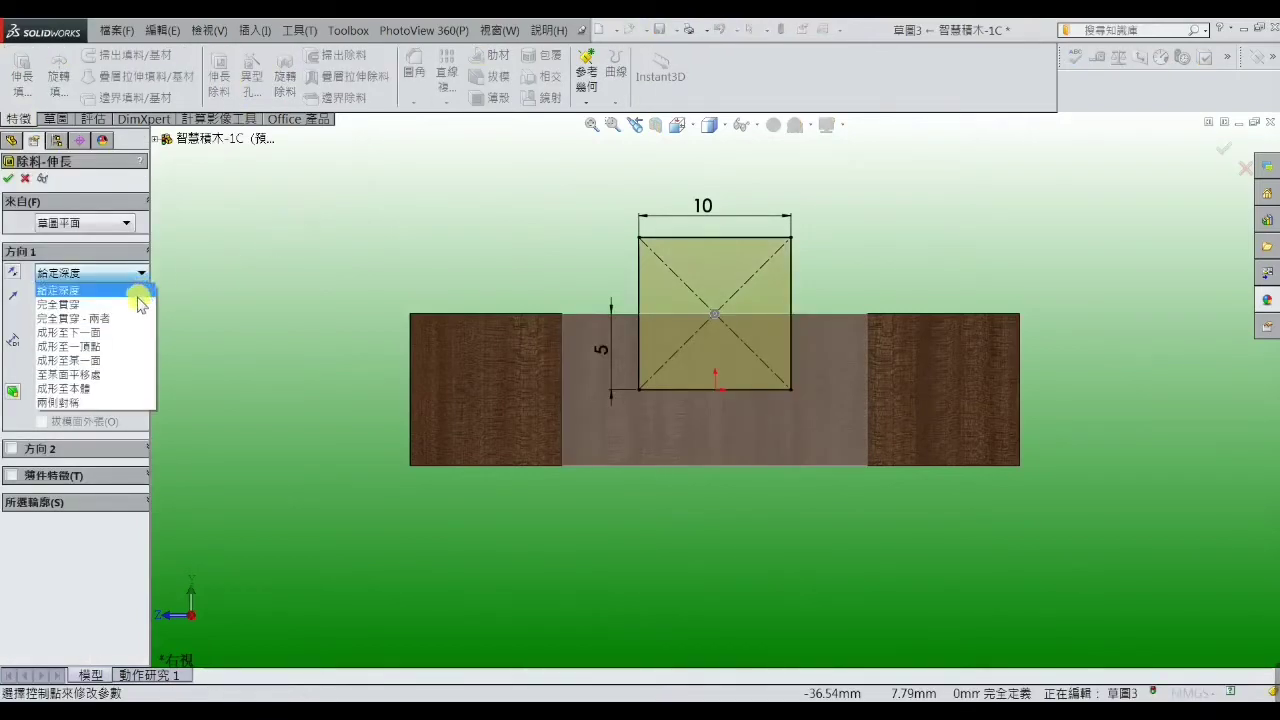
pyautogui.click(138, 304)
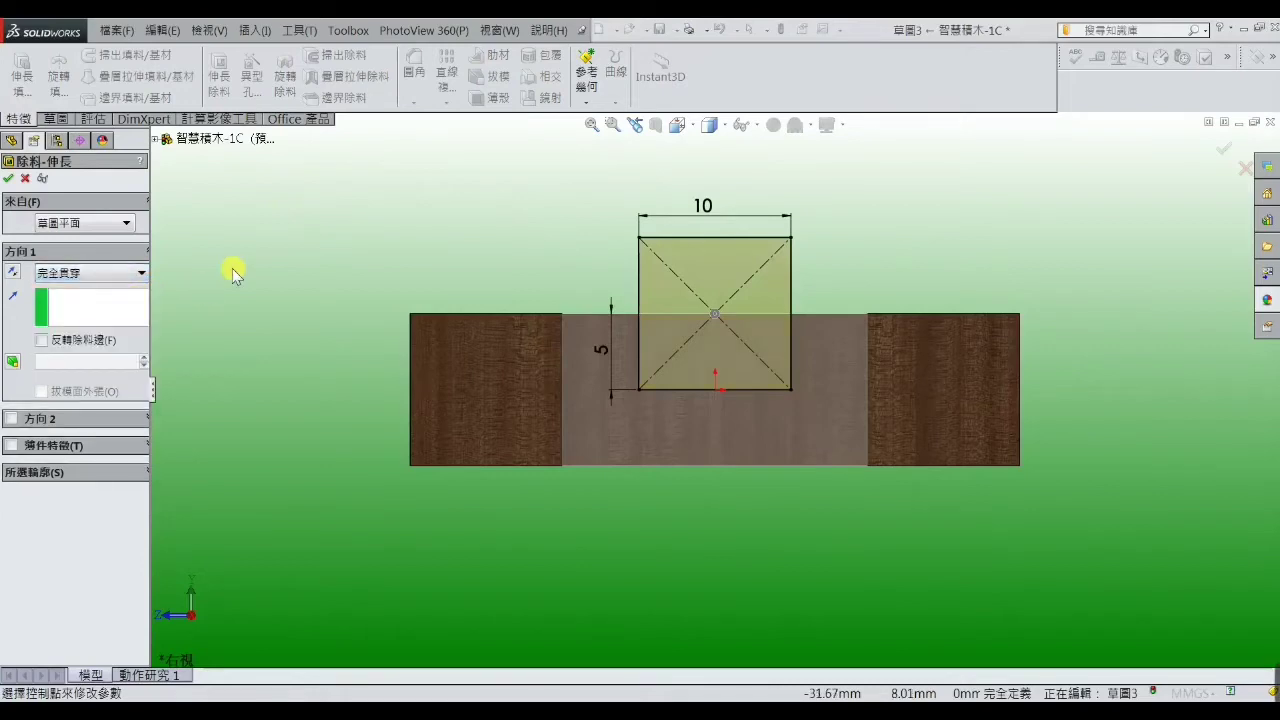
pyautogui.click(8, 179)
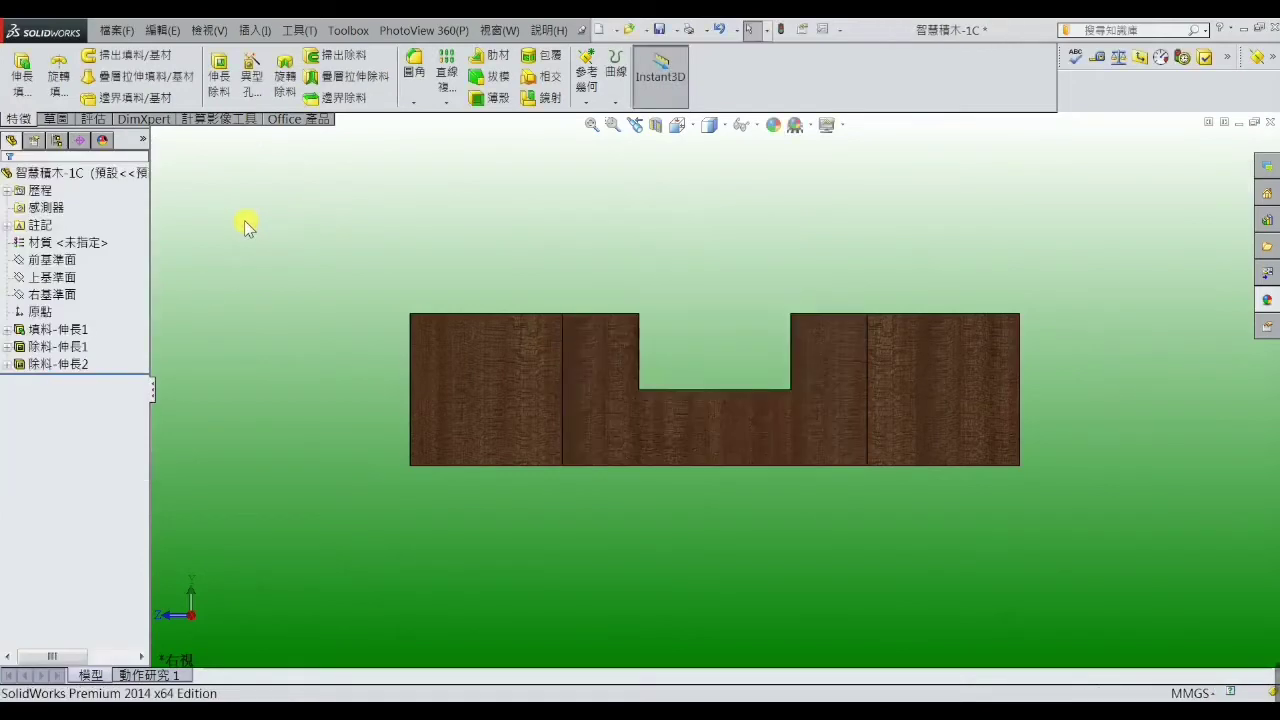
pyautogui.moveTo(248, 226)
pyautogui.mouseDown(button='middle')
pyautogui.moveTo(297, 280)
pyautogui.moveTo(314, 371)
pyautogui.moveTo(486, 314)
pyautogui.moveTo(691, 369)
pyautogui.mouseUp(button='middle')
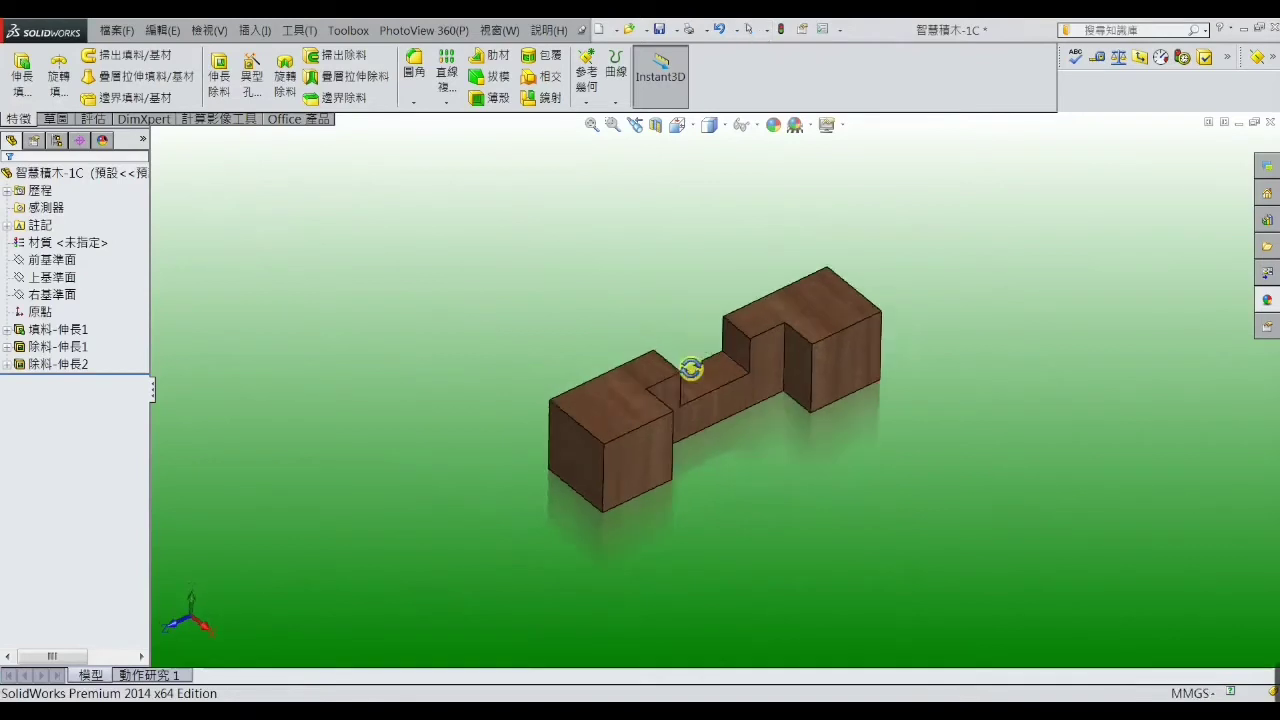
pyautogui.scroll(2, 751, 378)
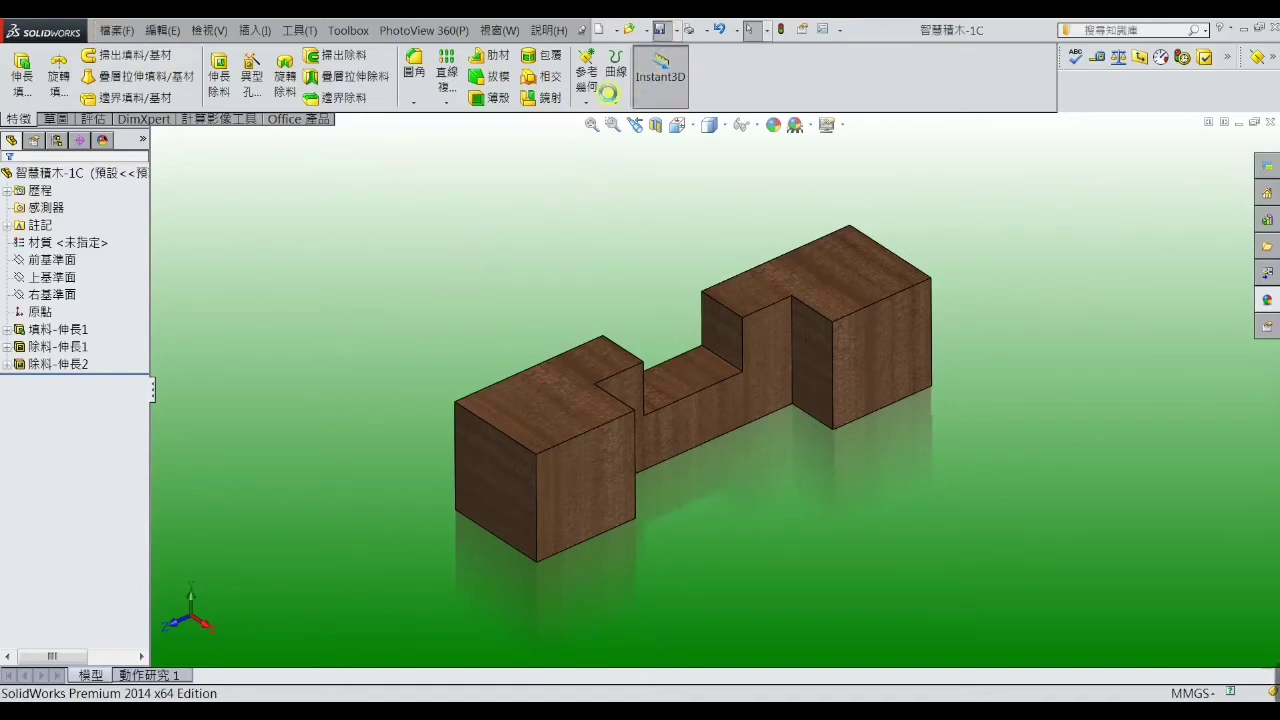
# - Save the stepped bar as 智慧積木-1D, changing the trailing C to D
pyautogui.click(116, 31)
pyautogui.click(143, 211)
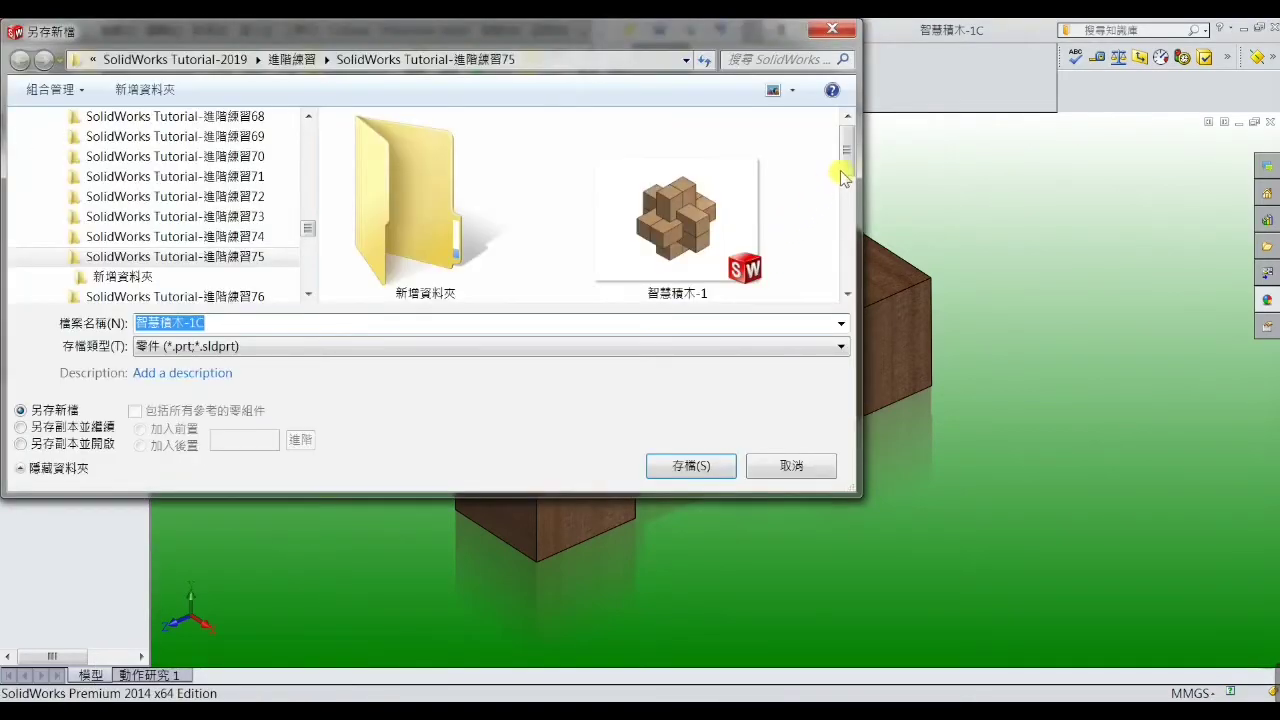
pyautogui.moveTo(846, 171); pyautogui.dragTo(848, 205)
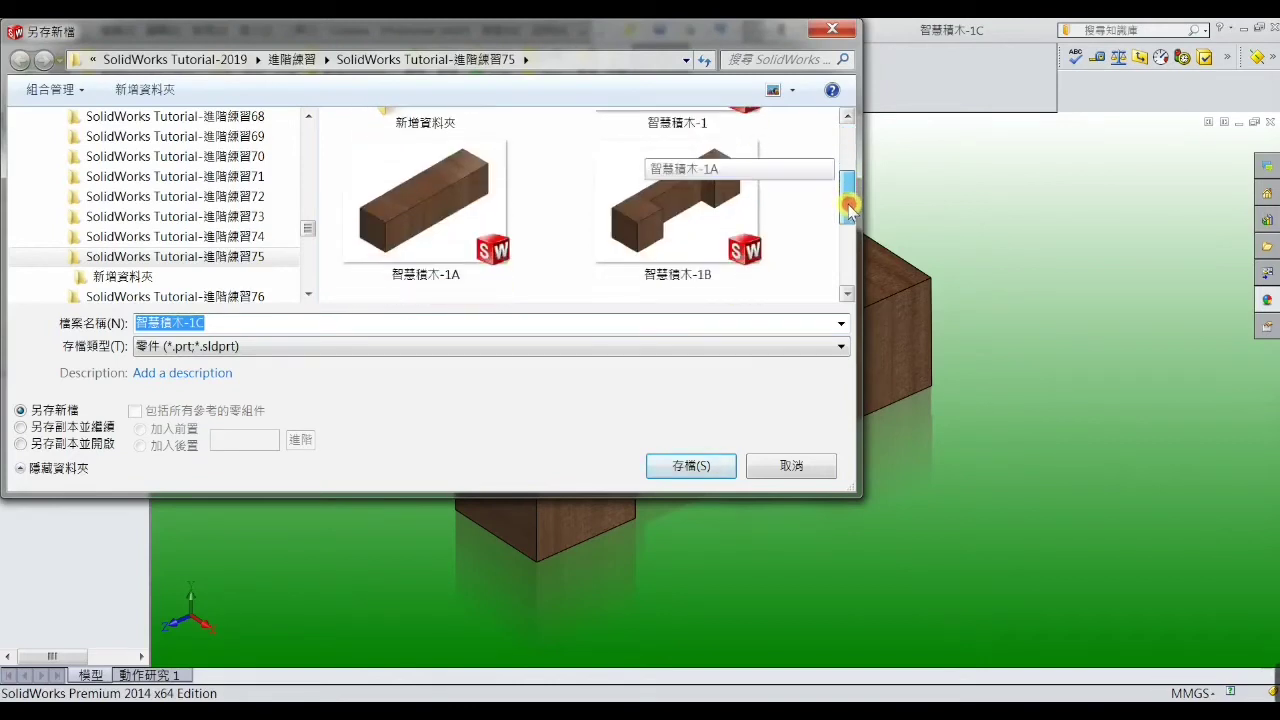
pyautogui.moveTo(848, 205); pyautogui.dragTo(846, 280)
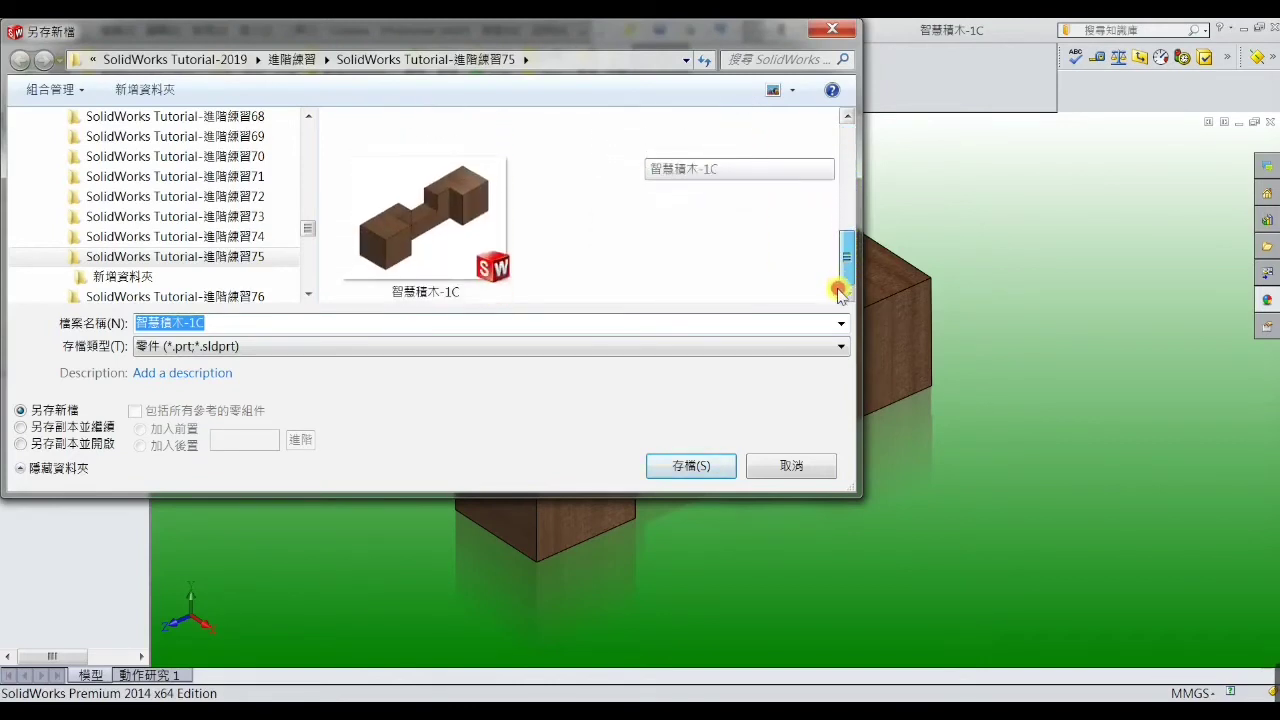
pyautogui.click(443, 294)
pyautogui.click(211, 320)
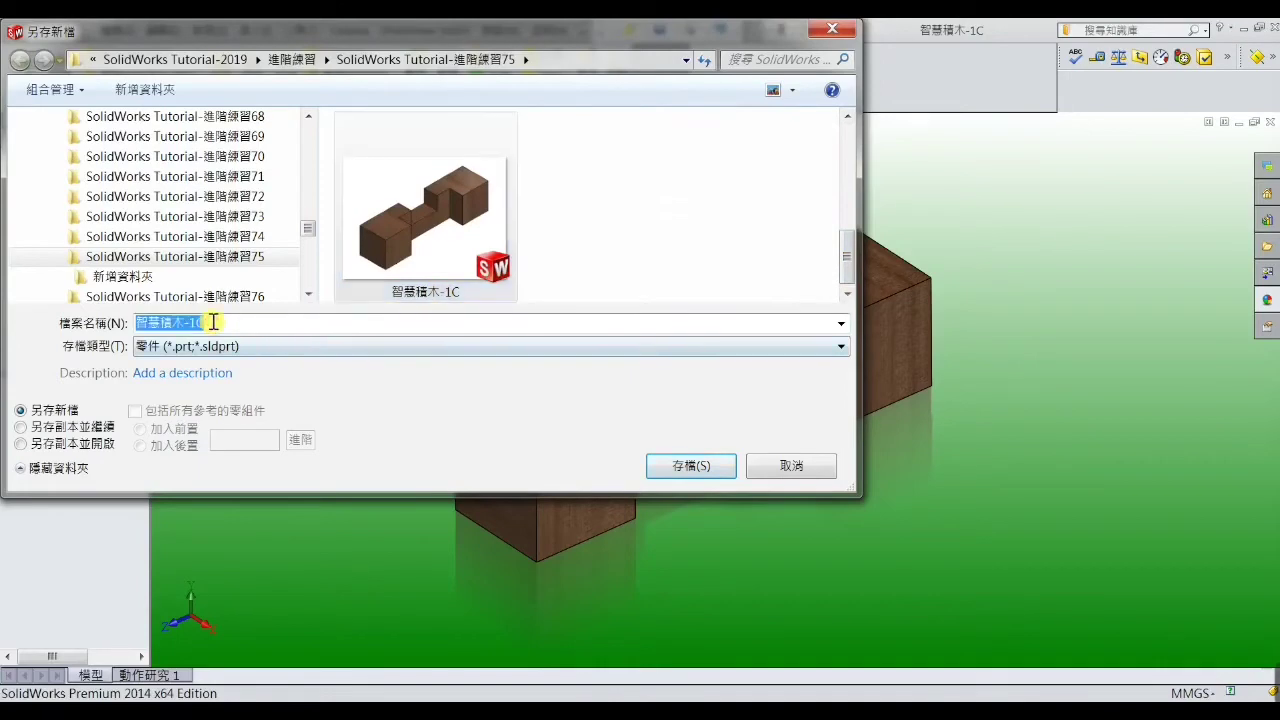
pyautogui.click(205, 322)
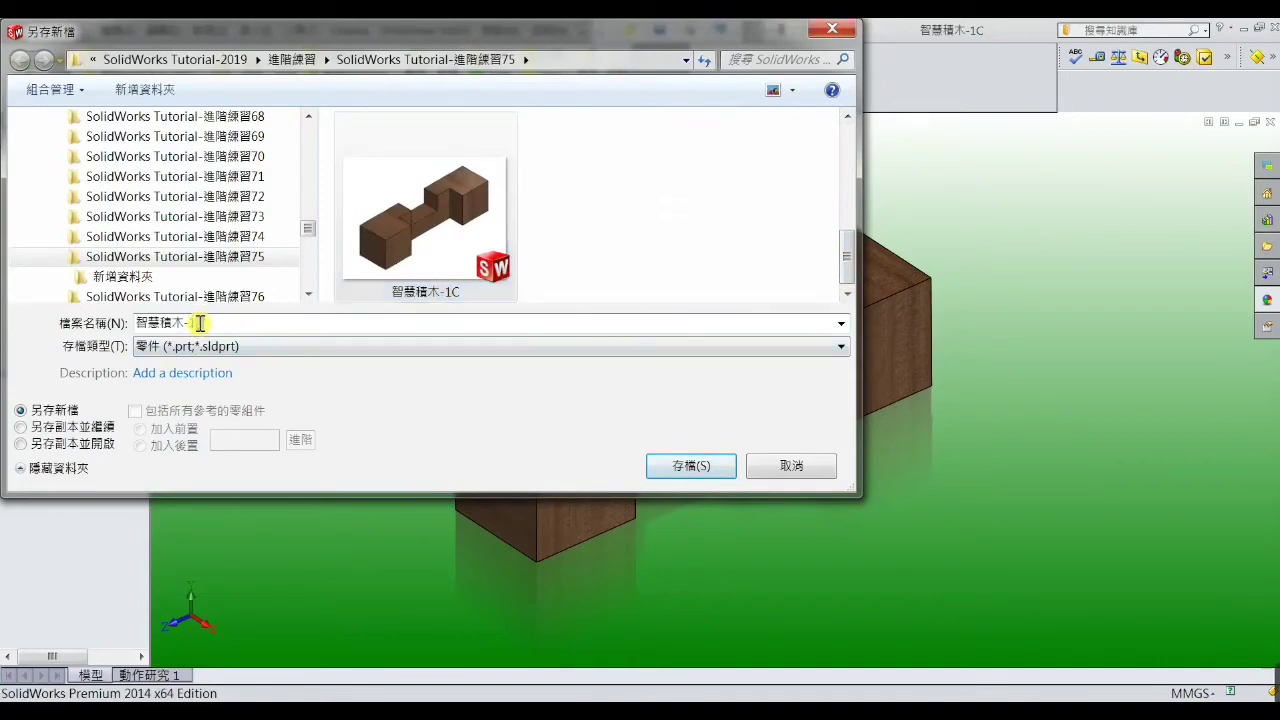
pyautogui.press('BackSpace')
pyautogui.write('D')
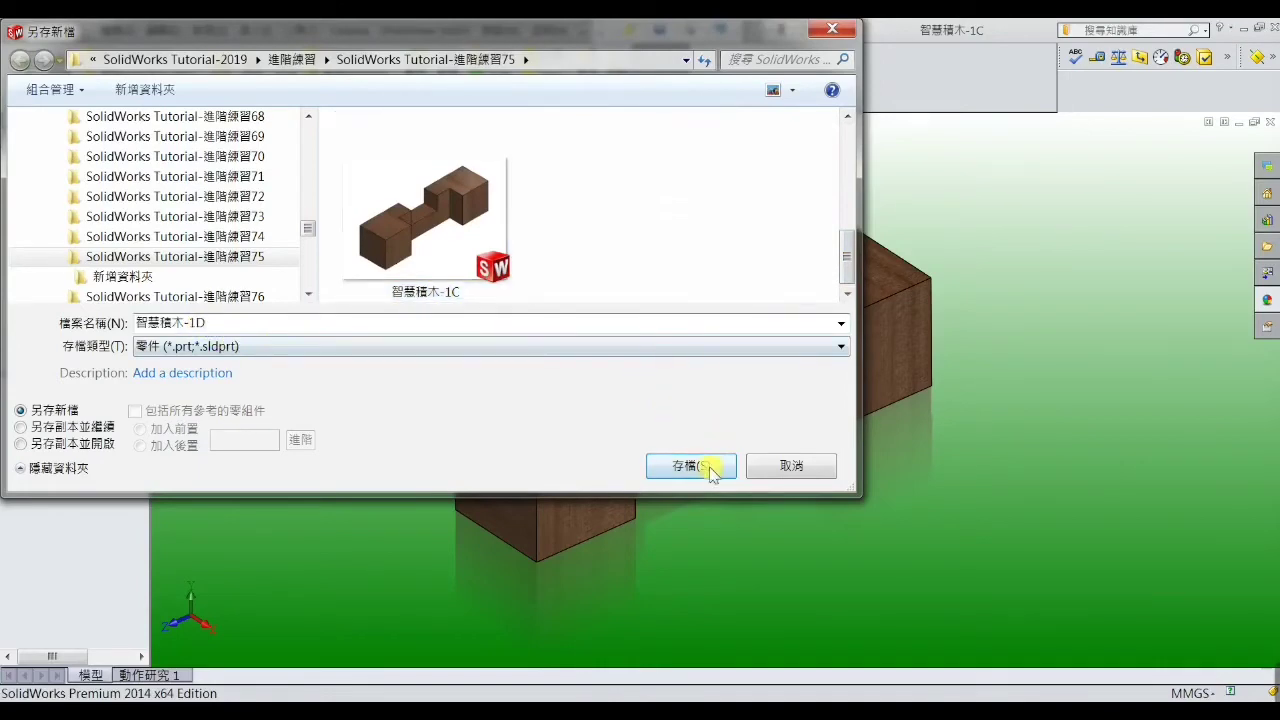
pyautogui.click(710, 468)
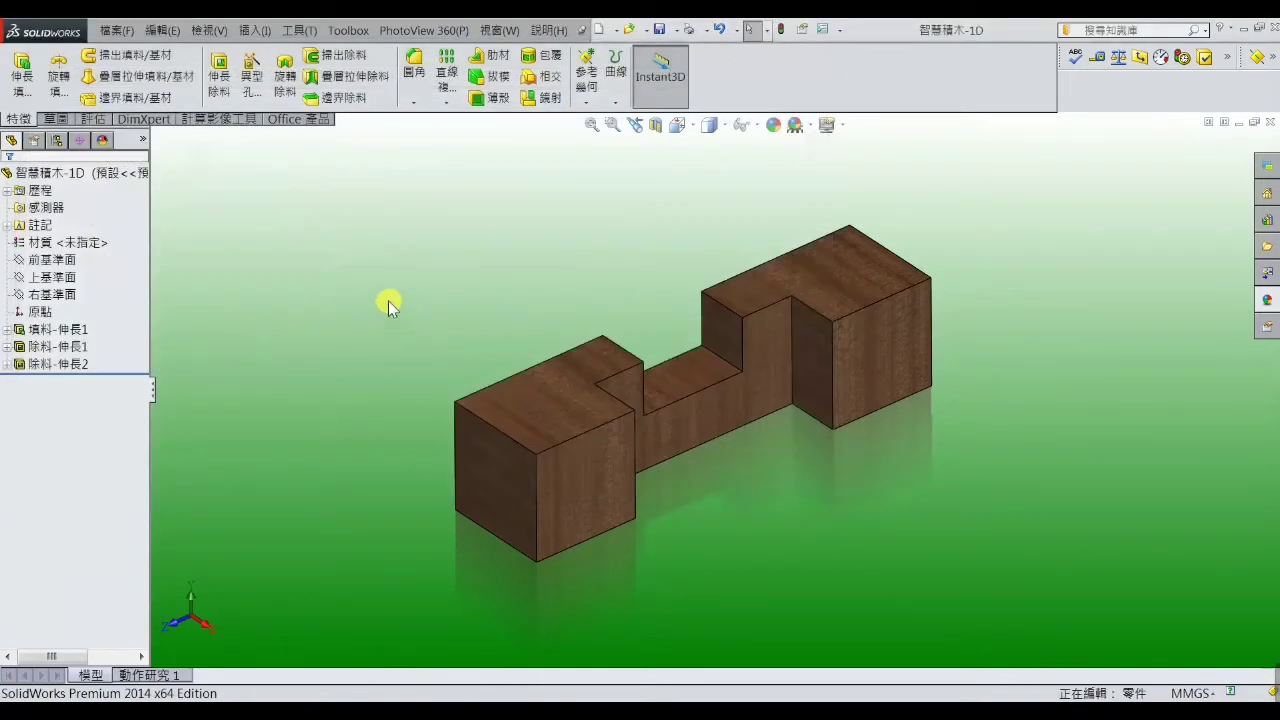
# - Delete the notch cut 除料-伸長2 but keep its square sketch
pyautogui.click(67, 365)
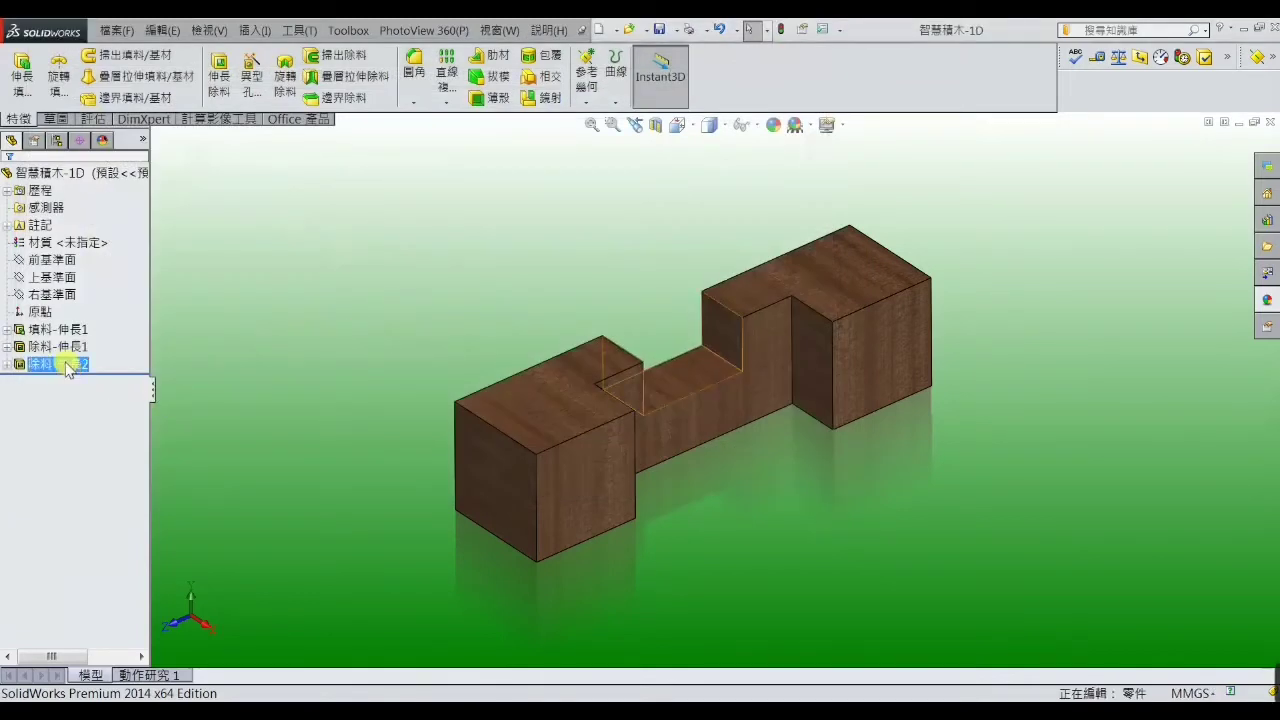
pyautogui.rightClick(67, 367)
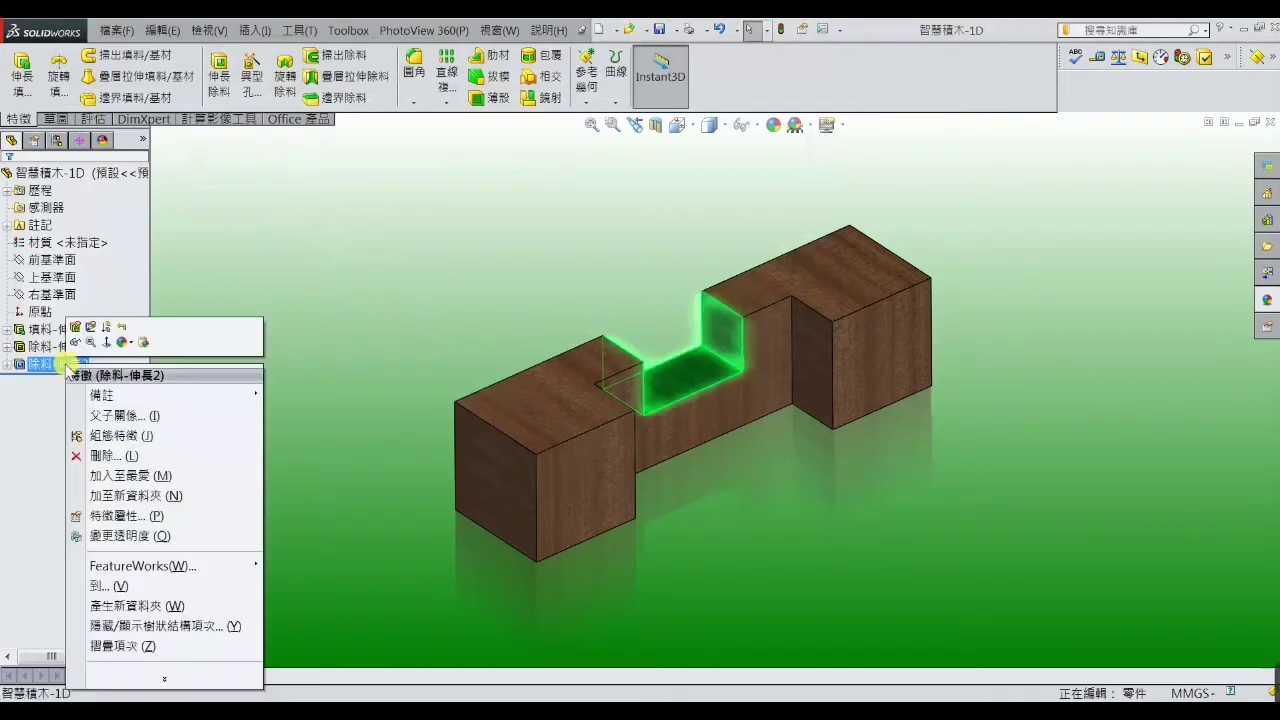
pyautogui.click(100, 458)
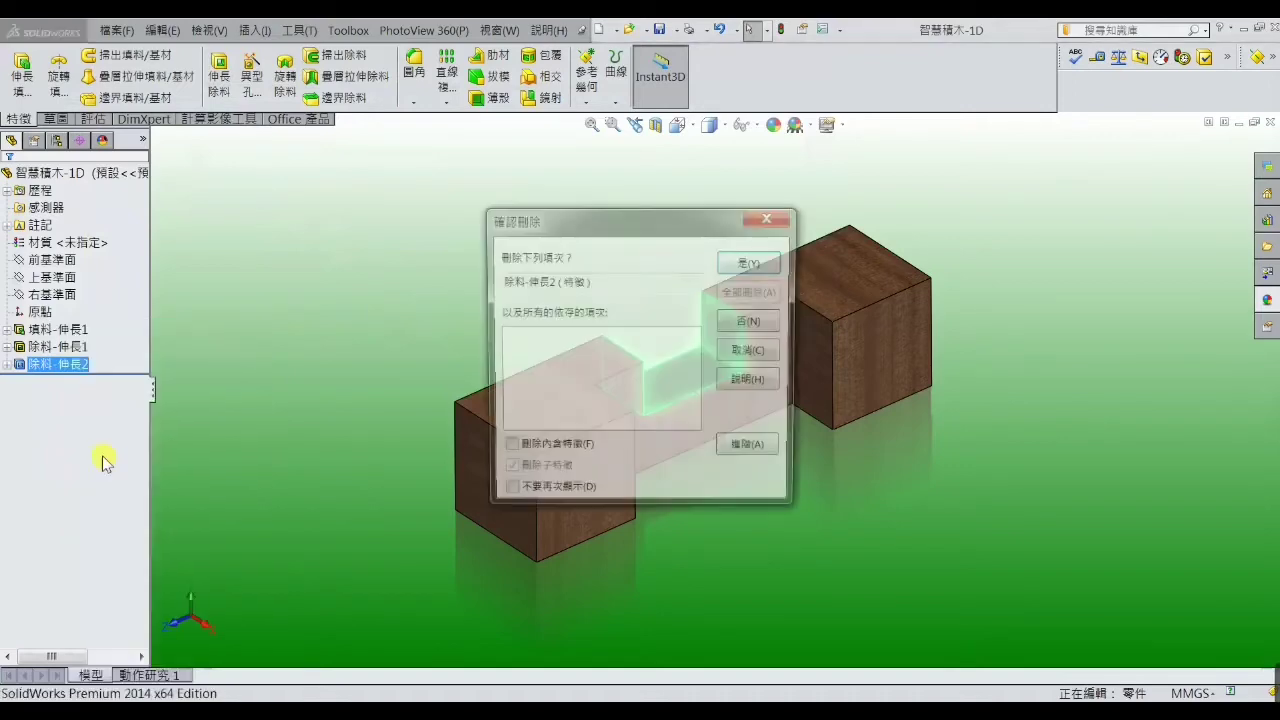
pyautogui.click(748, 260)
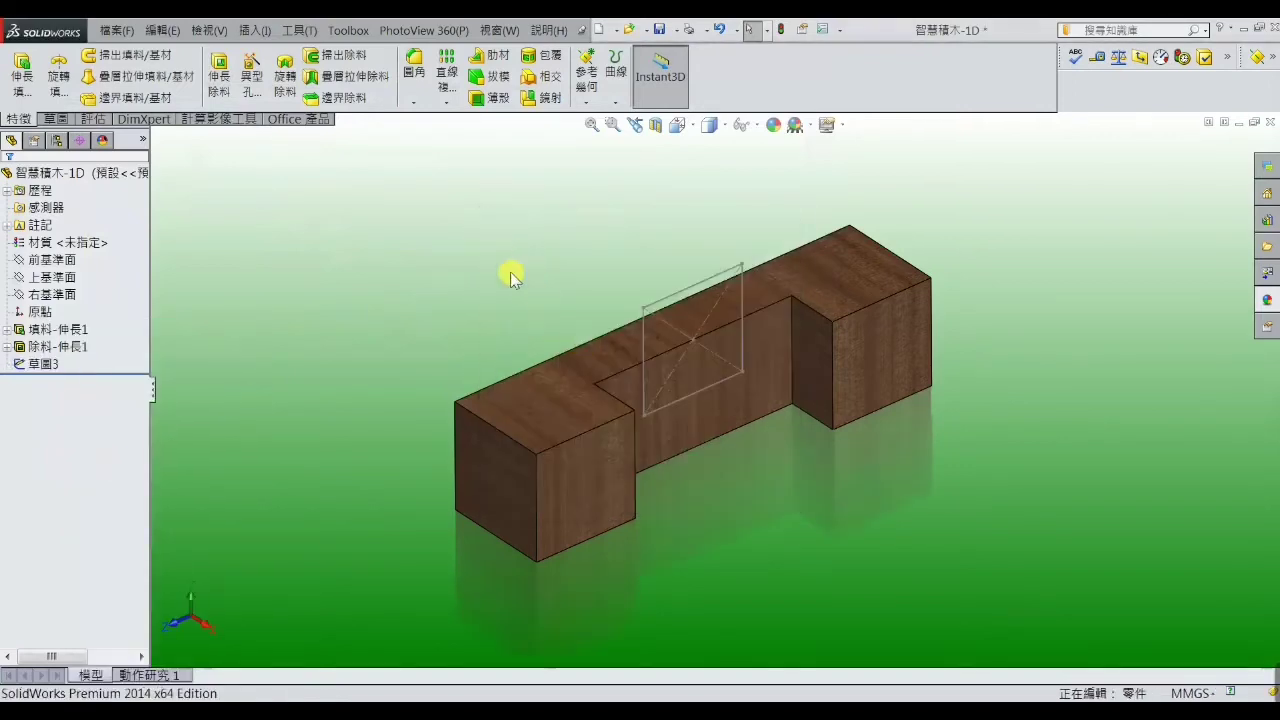
# - Reopen sketch 草圖3 for editing and view it from the Right
pyautogui.click(48, 364)
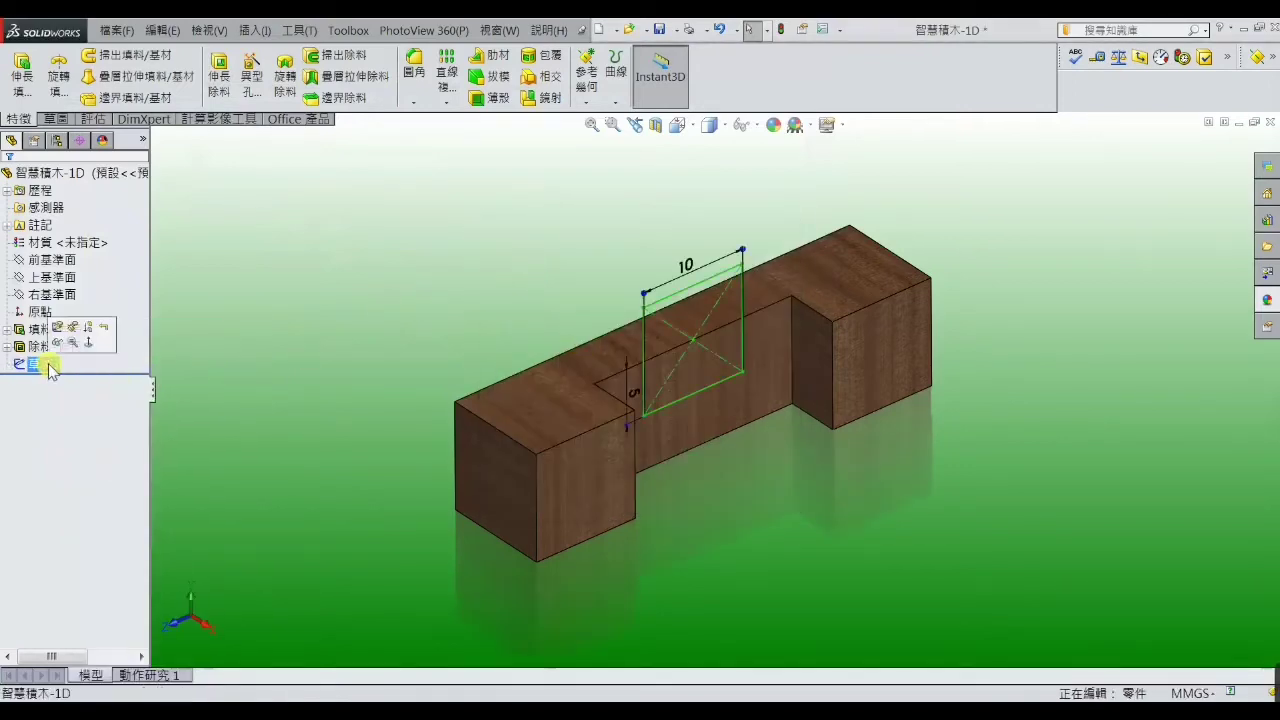
pyautogui.click(60, 328)
pyautogui.press('z')
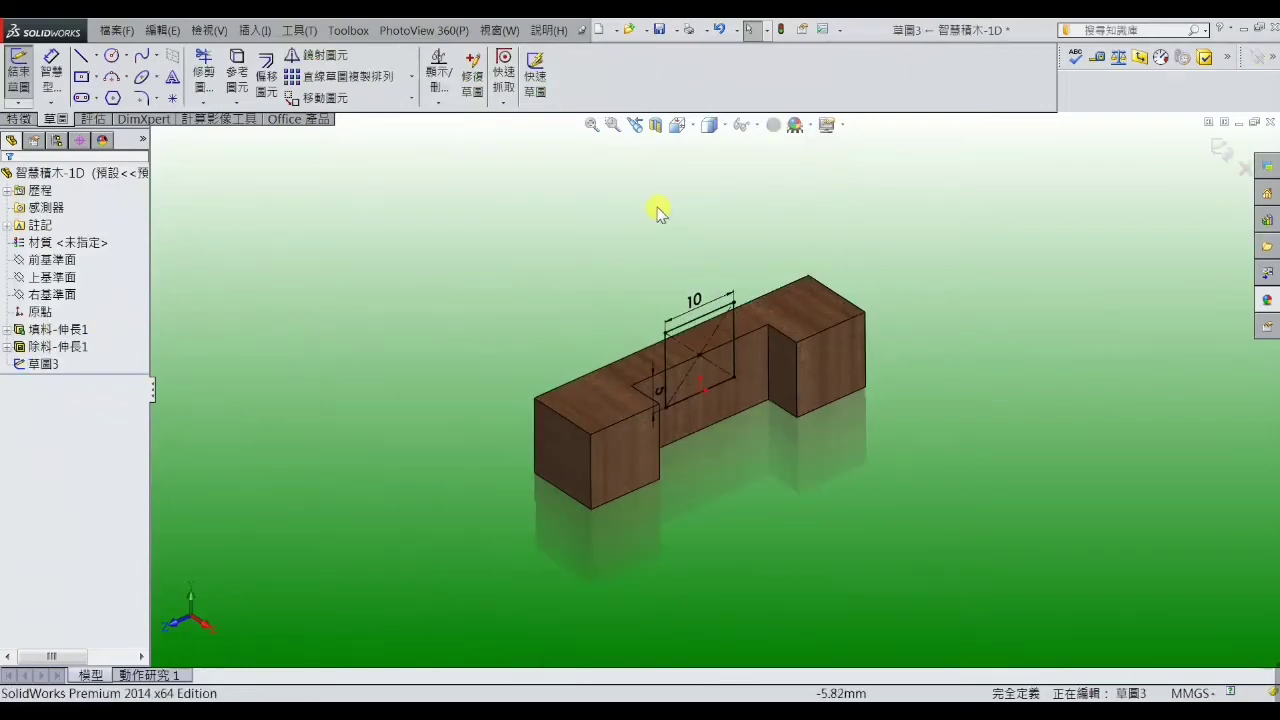
pyautogui.click(686, 128)
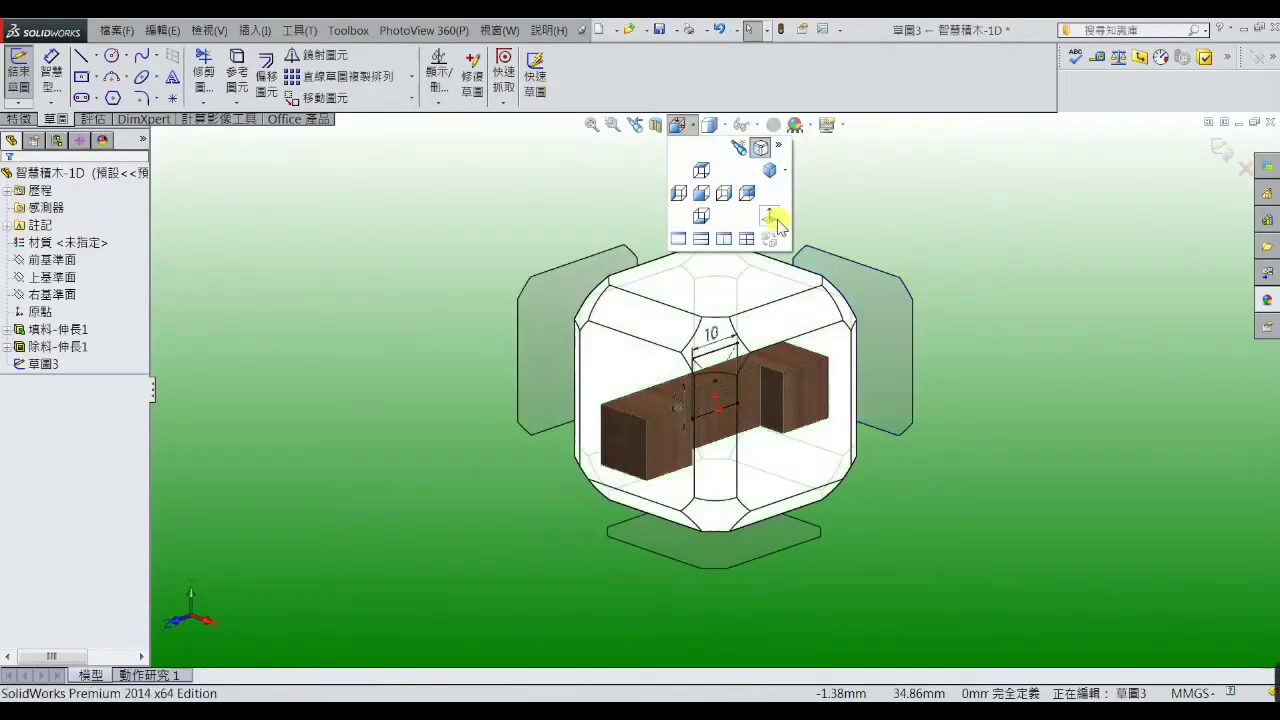
pyautogui.click(781, 225)
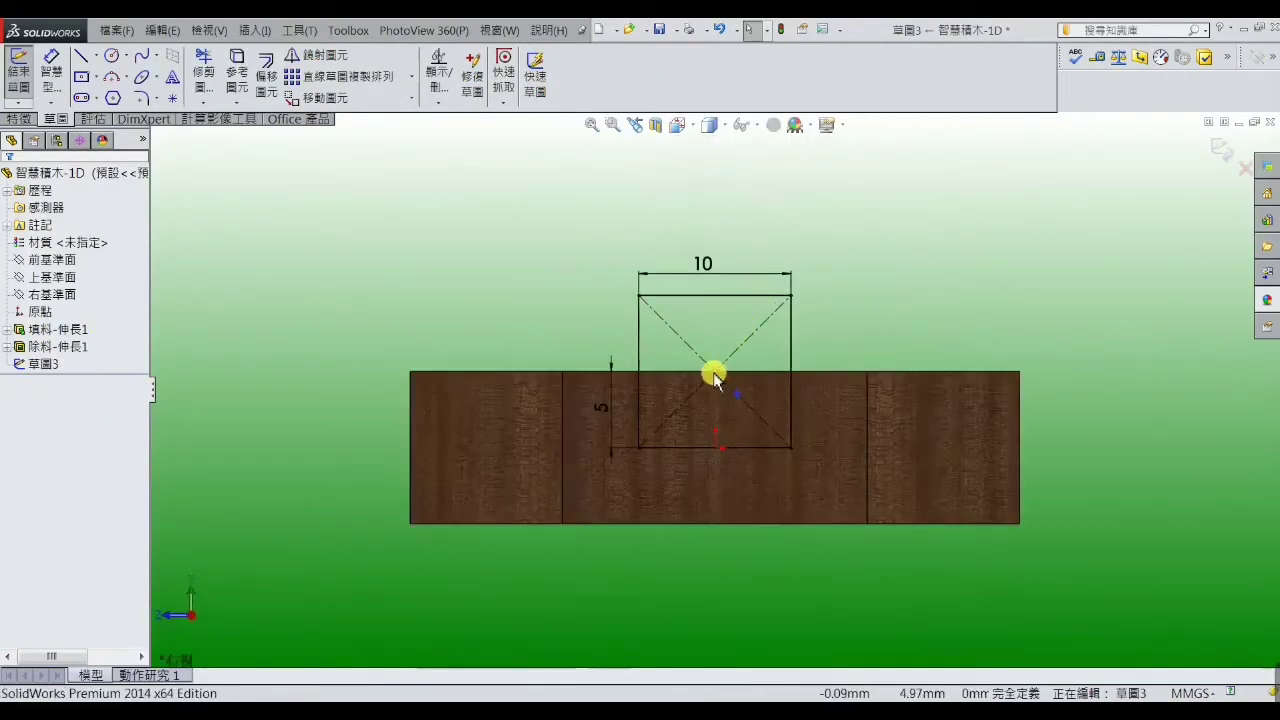
# - Clear the centre point's relations and drag the square down past the bar's bottom edge
pyautogui.click(713, 372)
pyautogui.rightClick(100, 222)
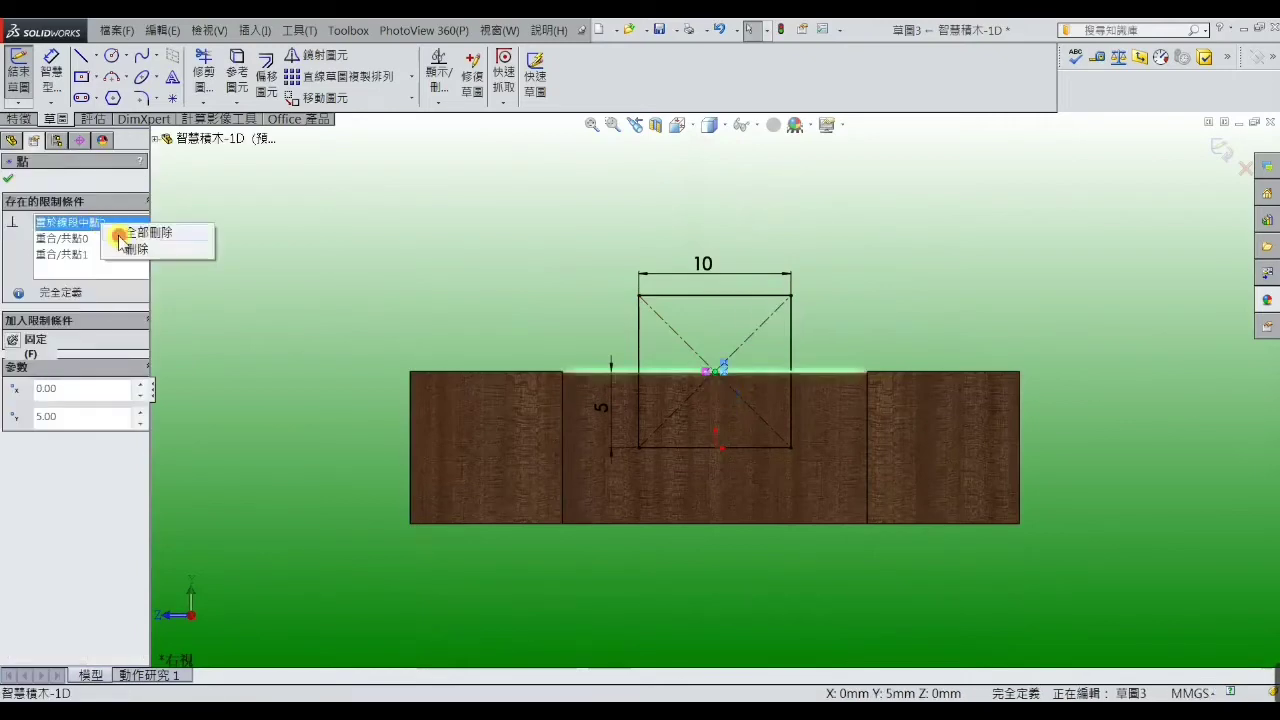
pyautogui.click(113, 237)
pyautogui.click(322, 252)
pyautogui.moveTo(726, 294)
pyautogui.mouseDown()
pyautogui.moveTo(716, 606)
pyautogui.moveTo(689, 606)
pyautogui.mouseUp()
pyautogui.click(549, 577)
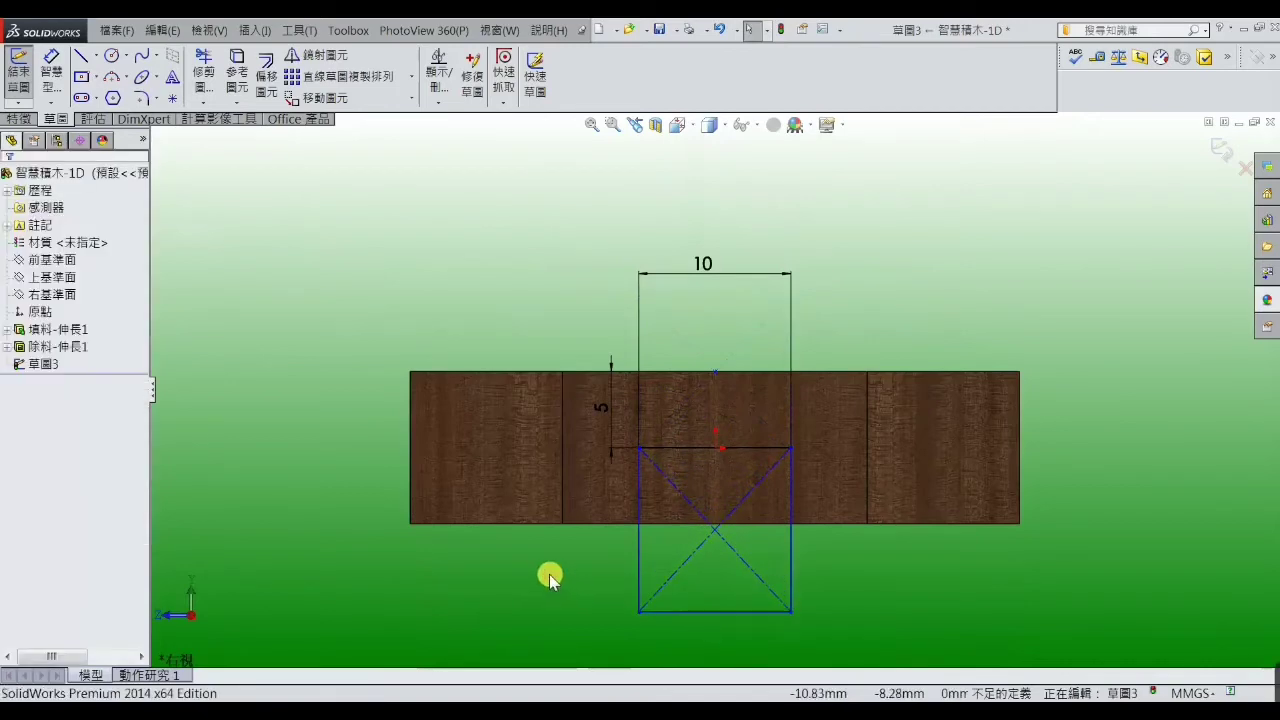
pyautogui.scroll(-1, 690, 540)
pyautogui.scroll(-1, 770, 545)
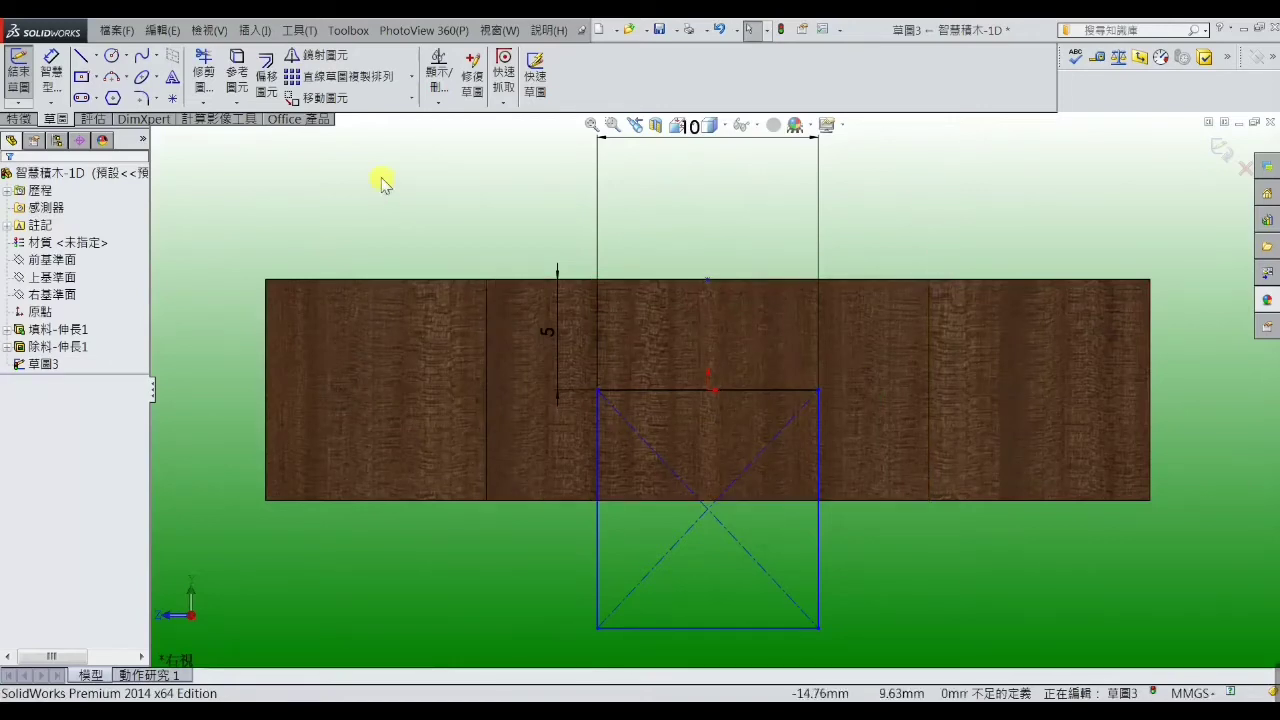
# - Extrude-cut the dropped 10 mm square Through All, creating 除料-伸長3
pyautogui.click(20, 119)
pyautogui.click(219, 72)
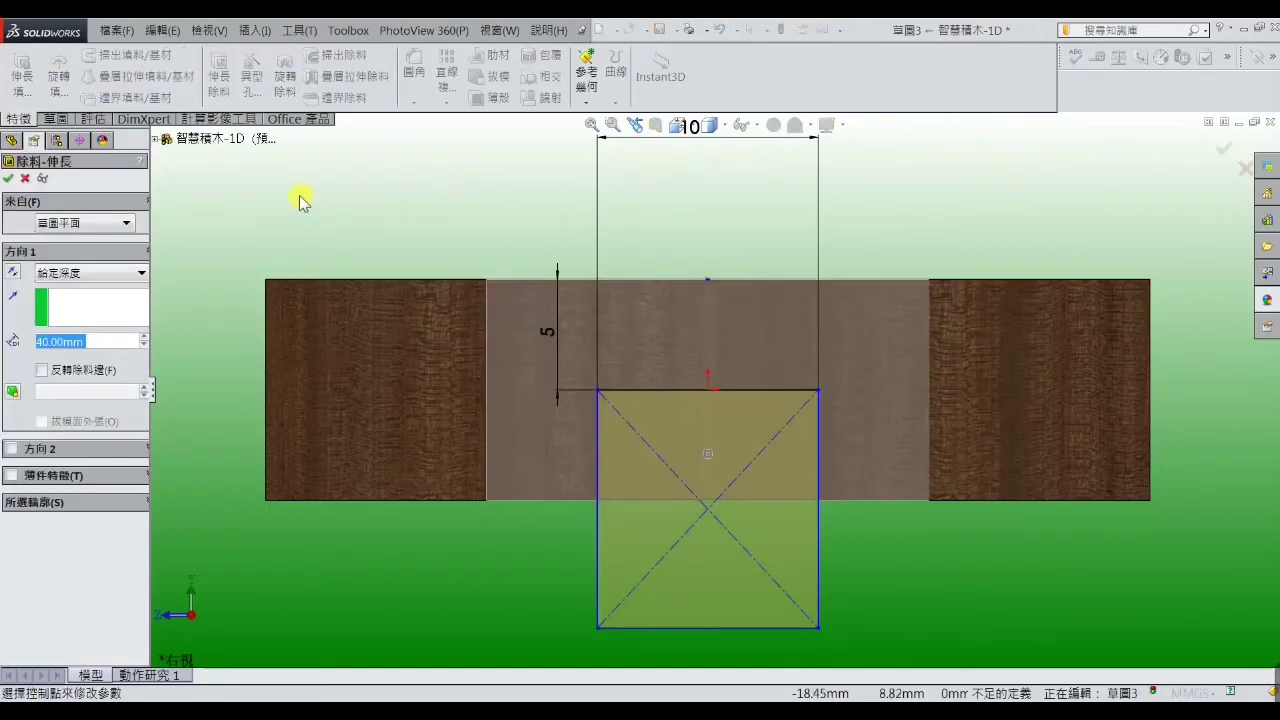
pyautogui.click(140, 277)
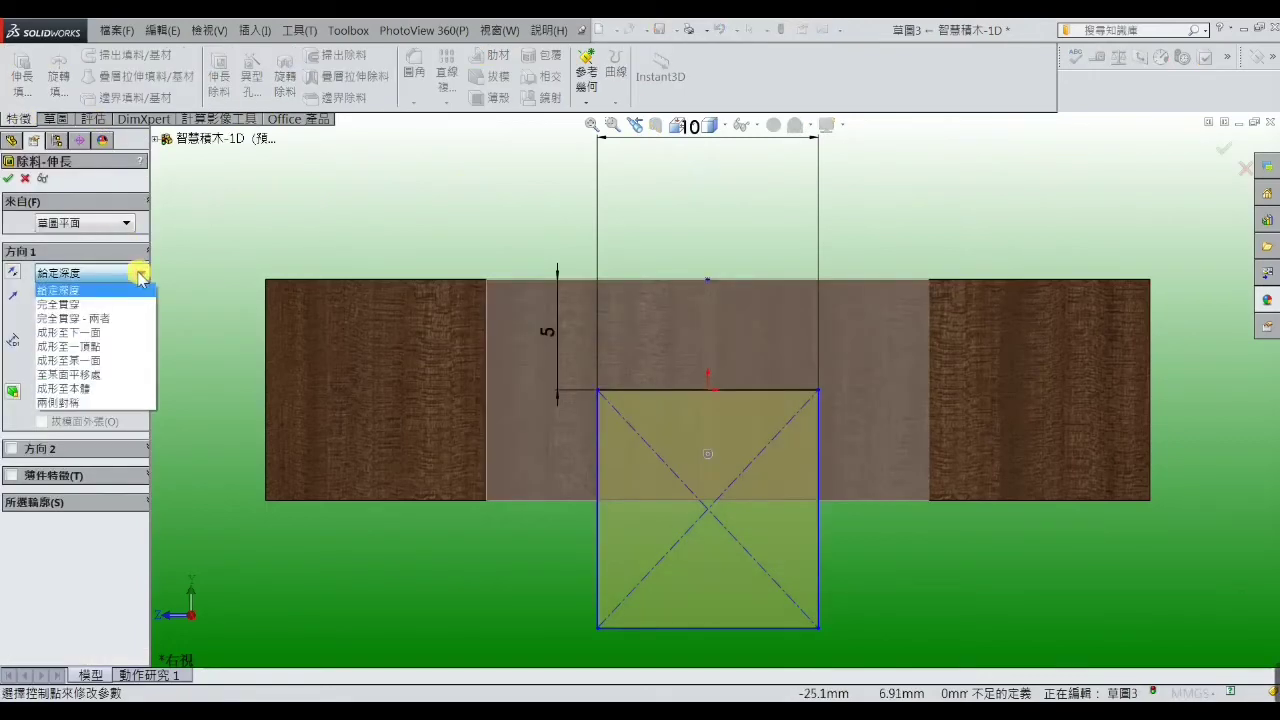
pyautogui.click(126, 292)
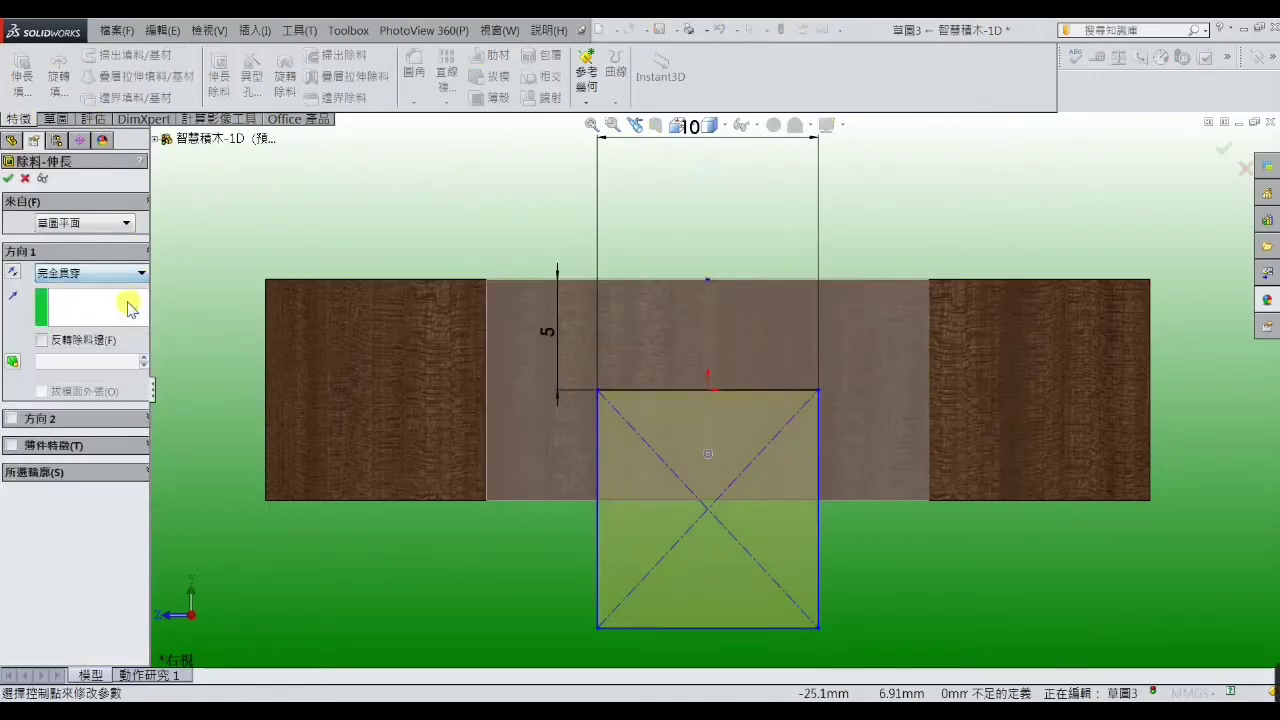
pyautogui.click(8, 178)
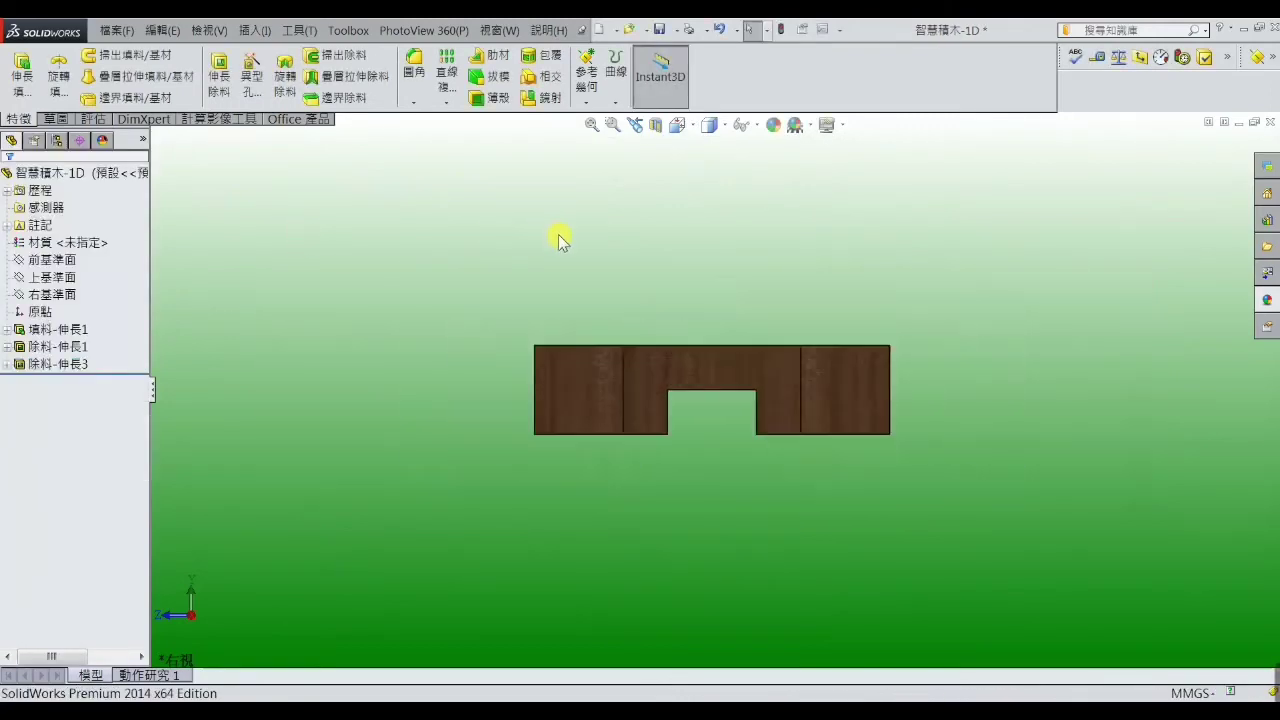
pyautogui.moveTo(560, 240); pyautogui.dragTo(608, 326, button='middle')
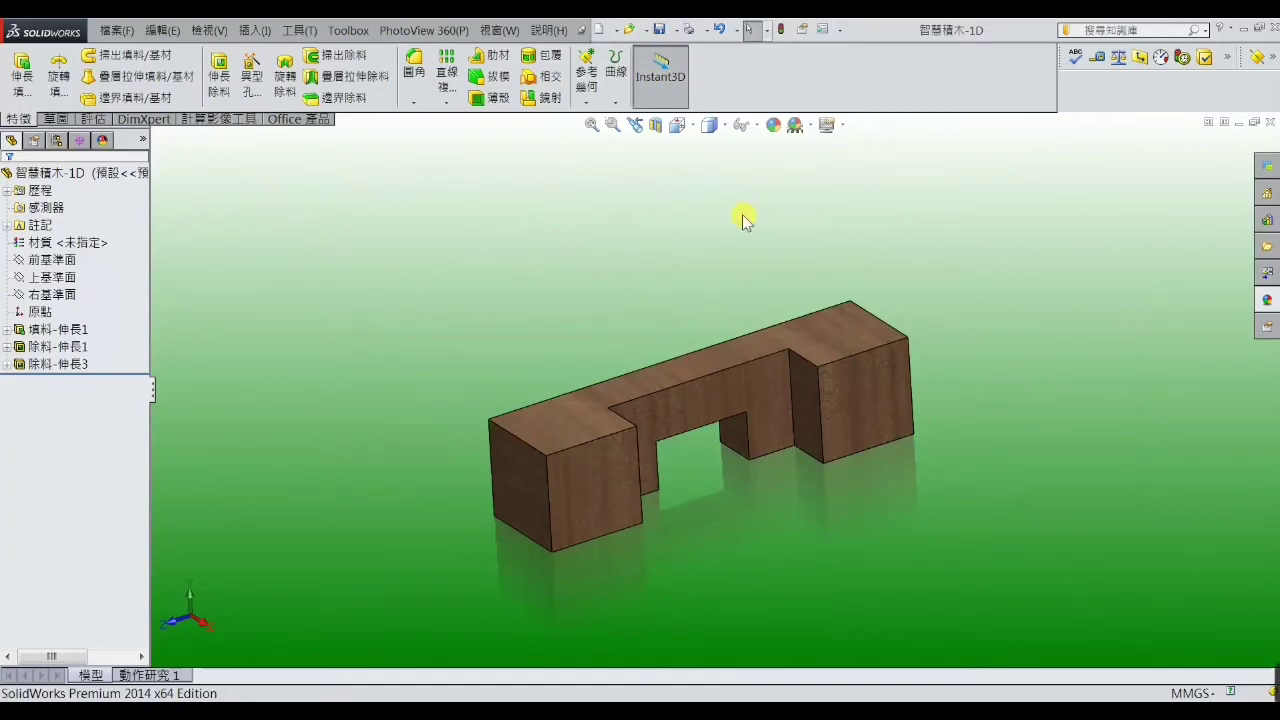
# - Close the current part and open the 智慧積木-1B part
pyautogui.click(1270, 124)
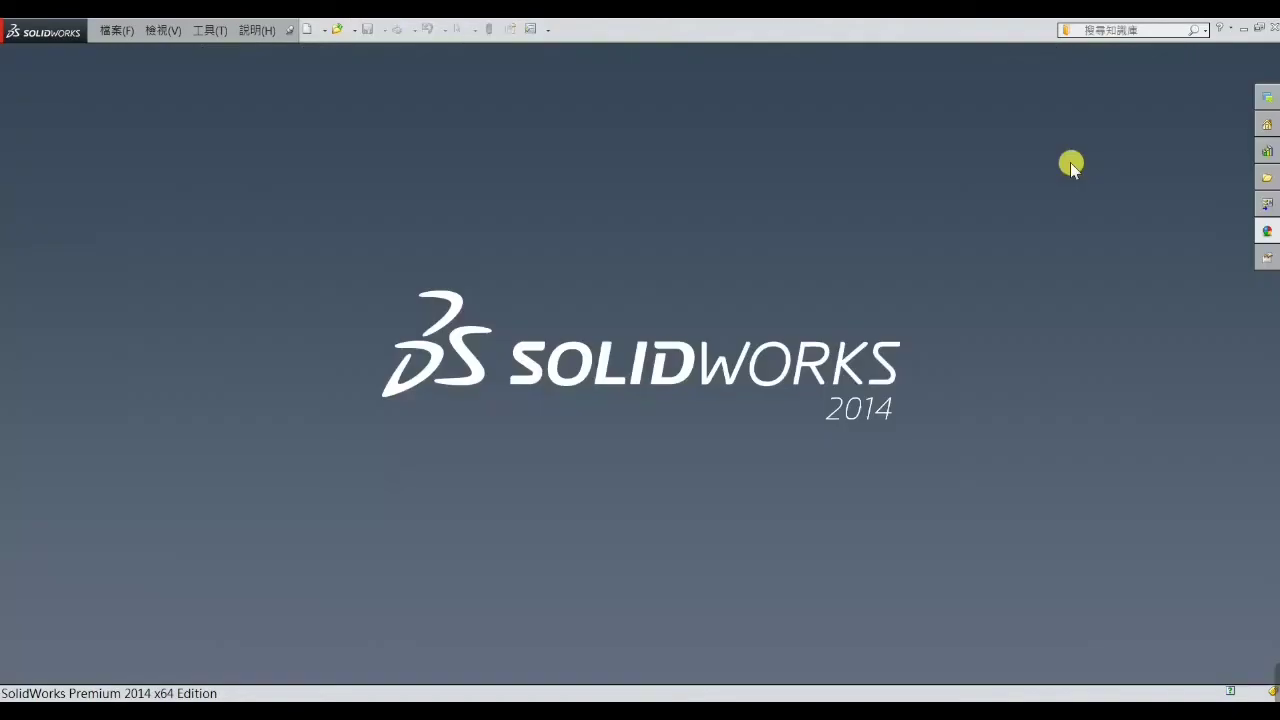
pyautogui.click(352, 34)
pyautogui.click(345, 46)
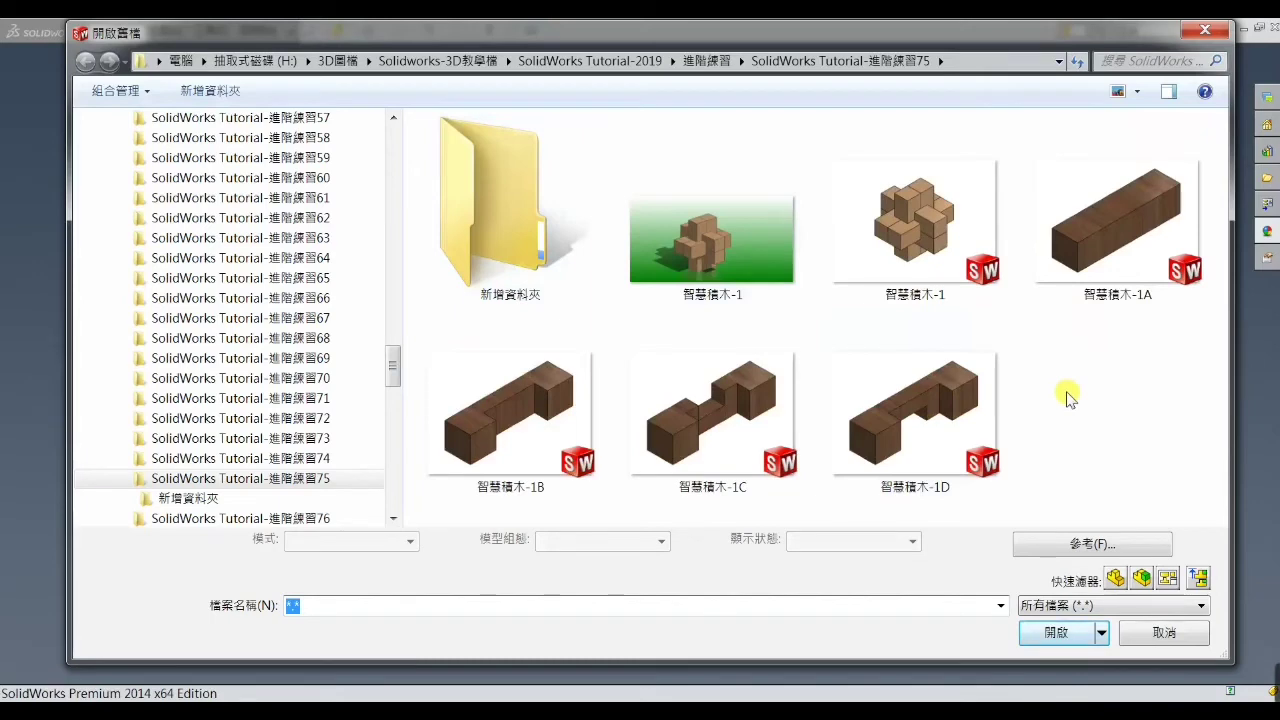
pyautogui.click(528, 438)
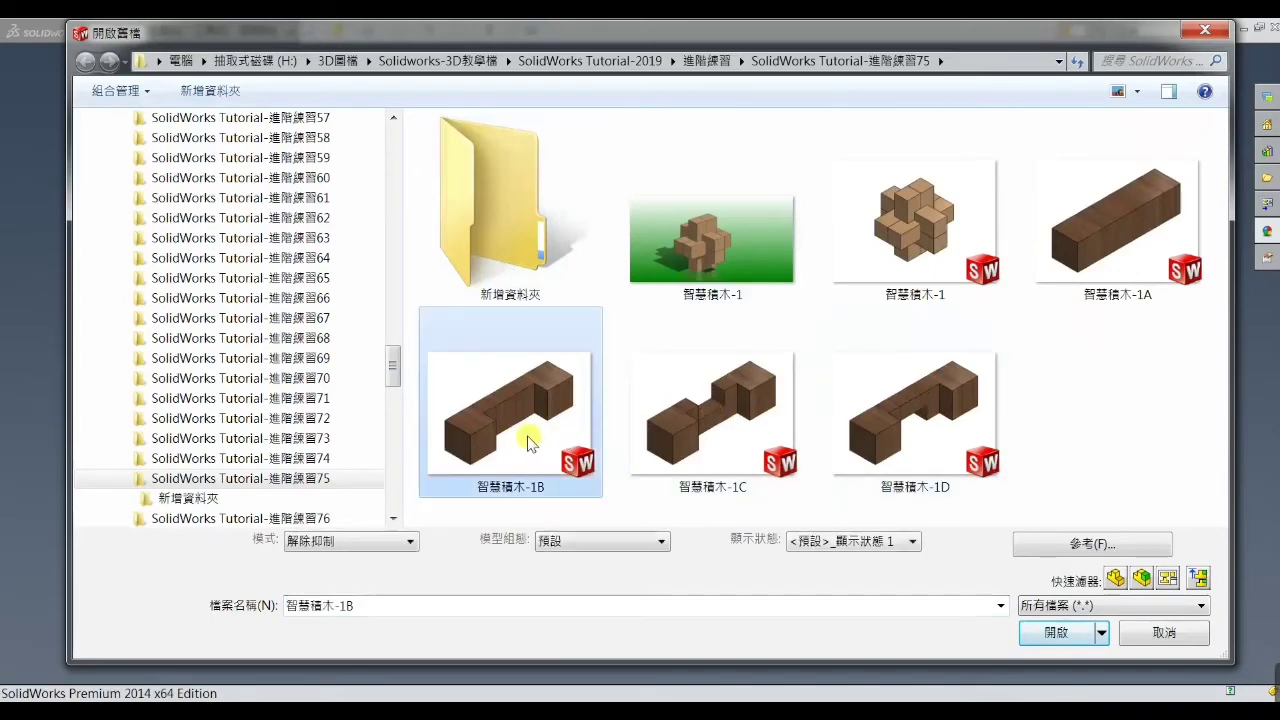
pyautogui.doubleClick(528, 438)
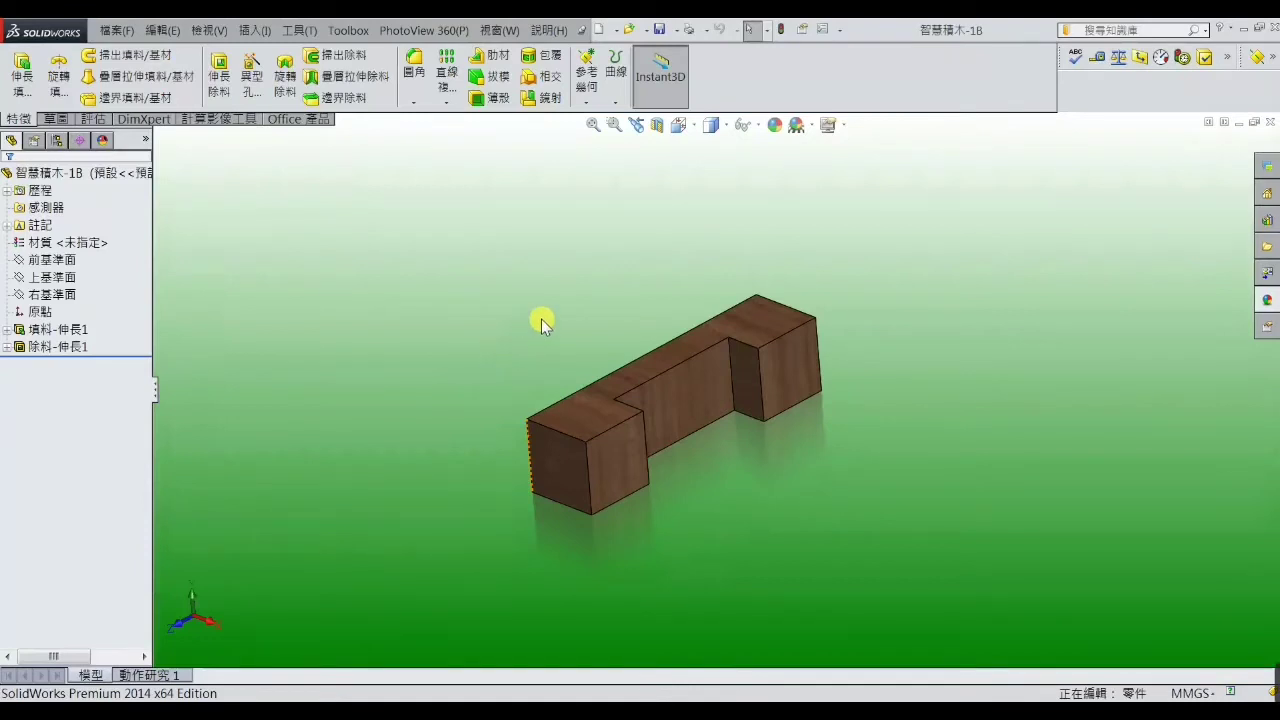
# - Save 智慧積木-1B as a new part named 智慧積木-1E
pyautogui.click(113, 30)
pyautogui.click(141, 212)
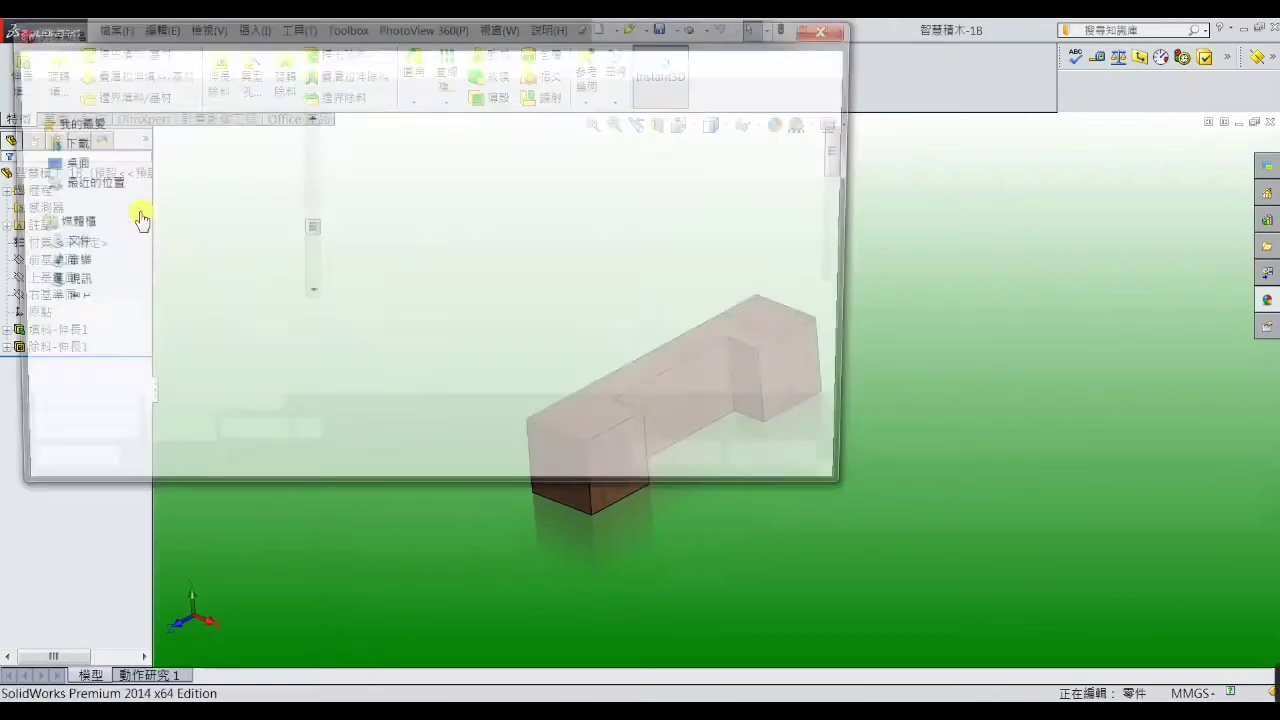
pyautogui.moveTo(846, 186); pyautogui.dragTo(853, 275)
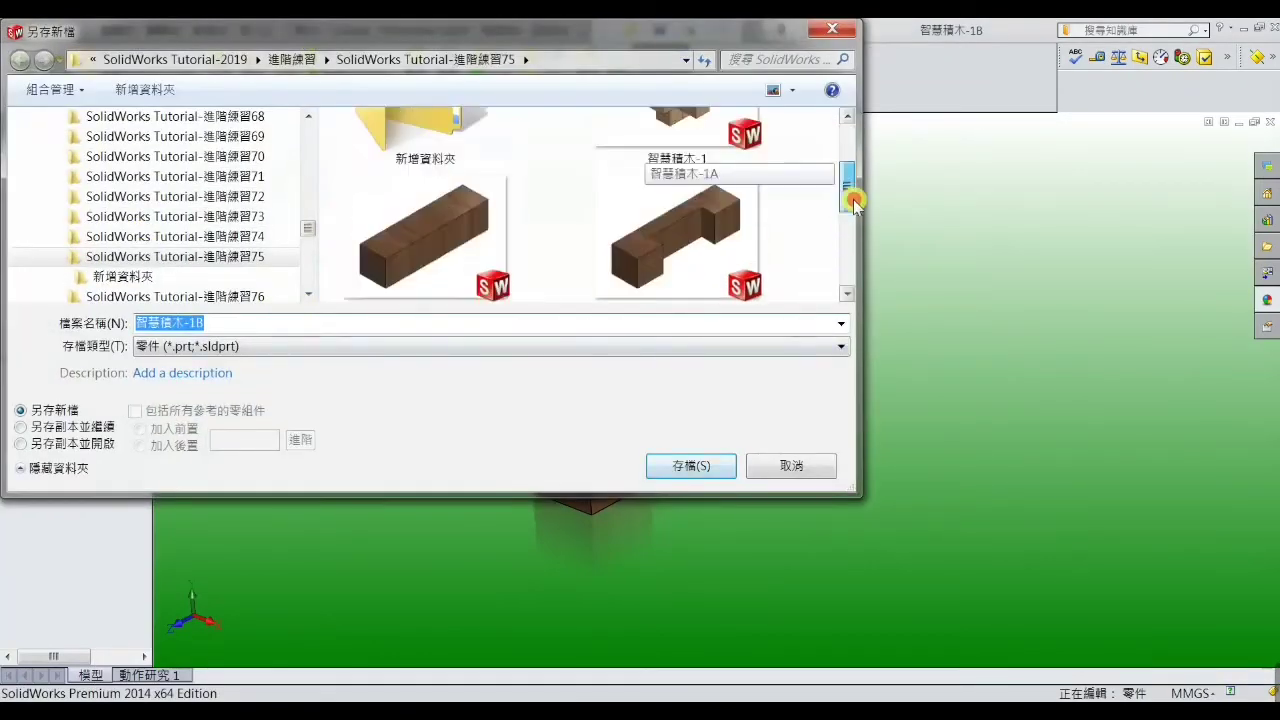
pyautogui.click(628, 286)
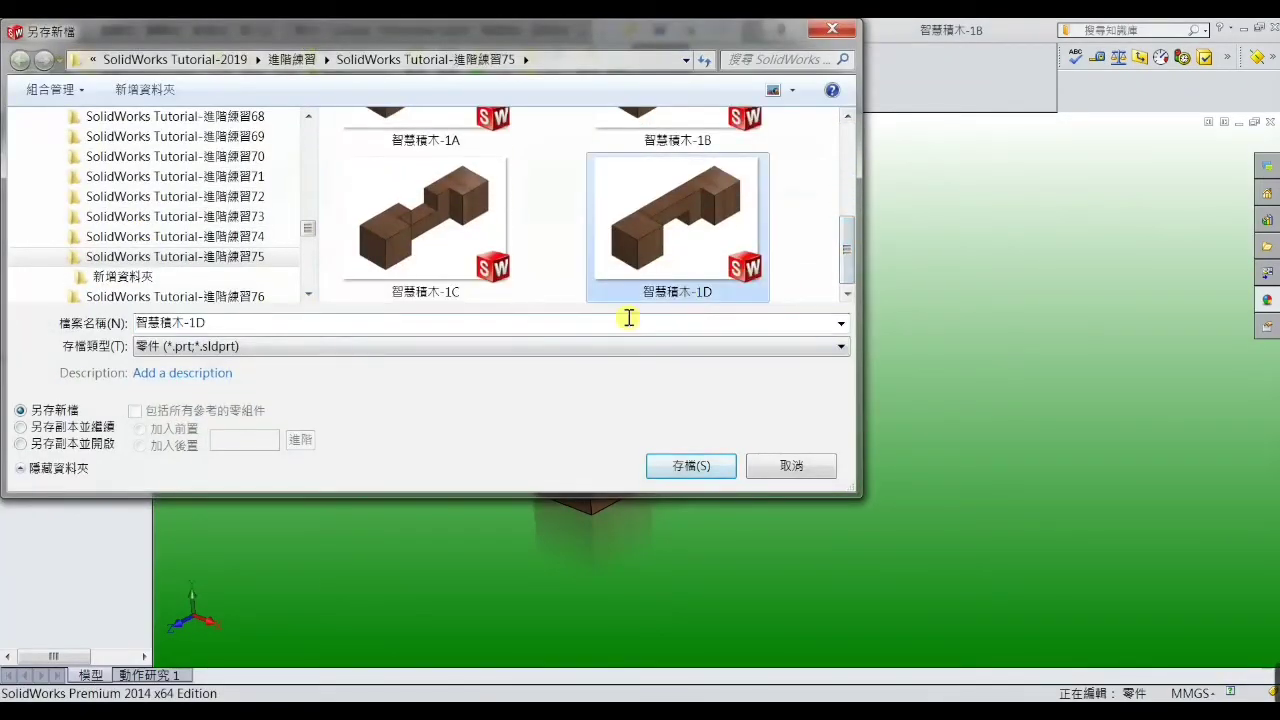
pyautogui.click(219, 323)
pyautogui.click(219, 323)
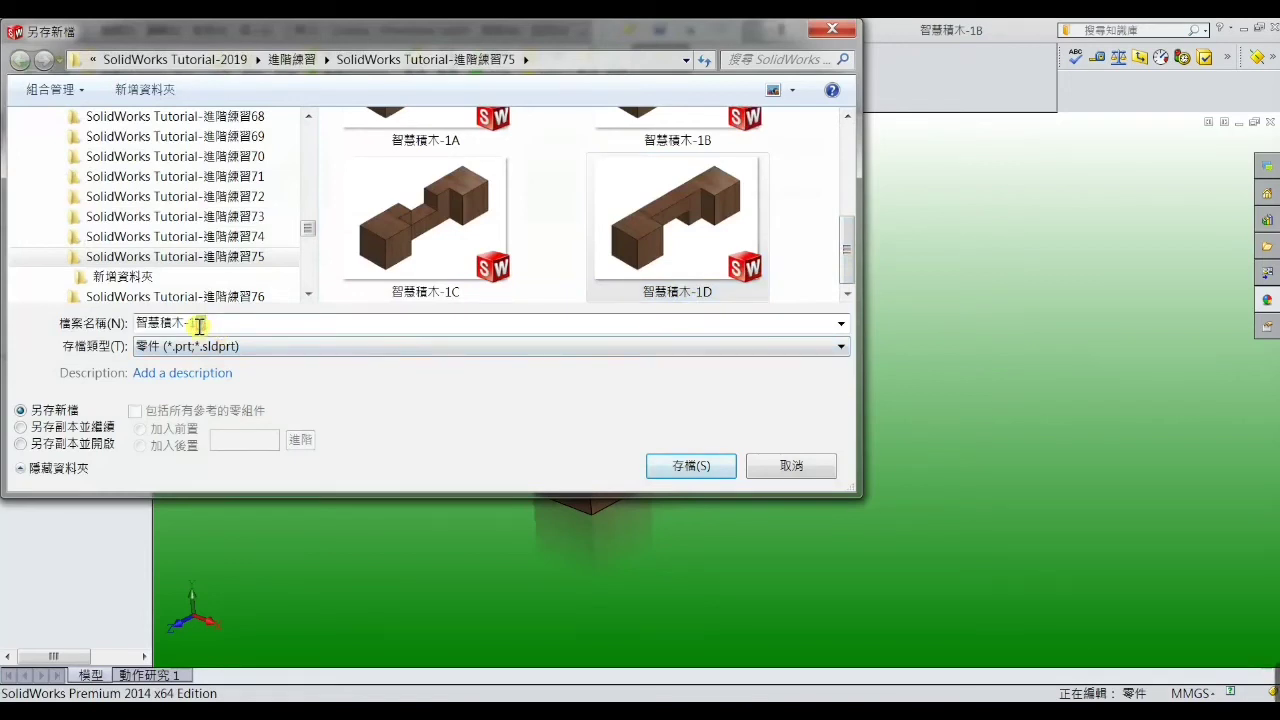
pyautogui.write('E')
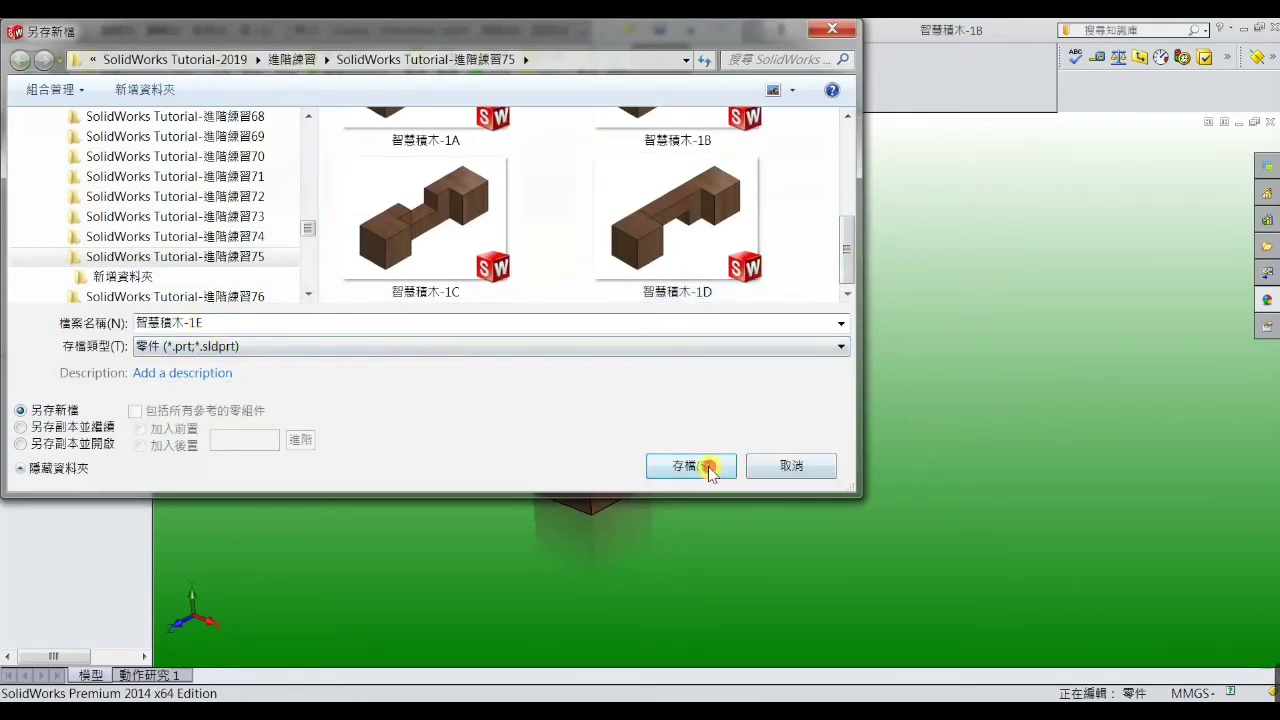
pyautogui.click(709, 467)
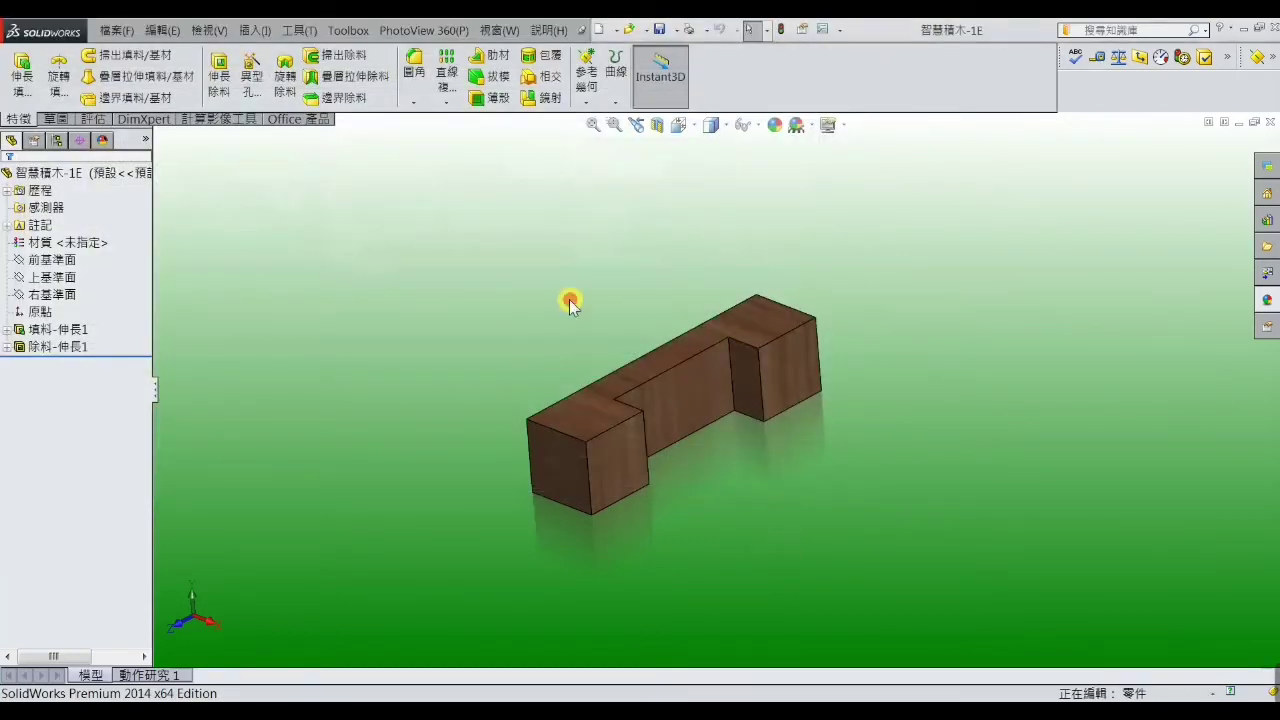
# - Start a new sketch on the cut face and turn it to a front view
pyautogui.click(683, 380)
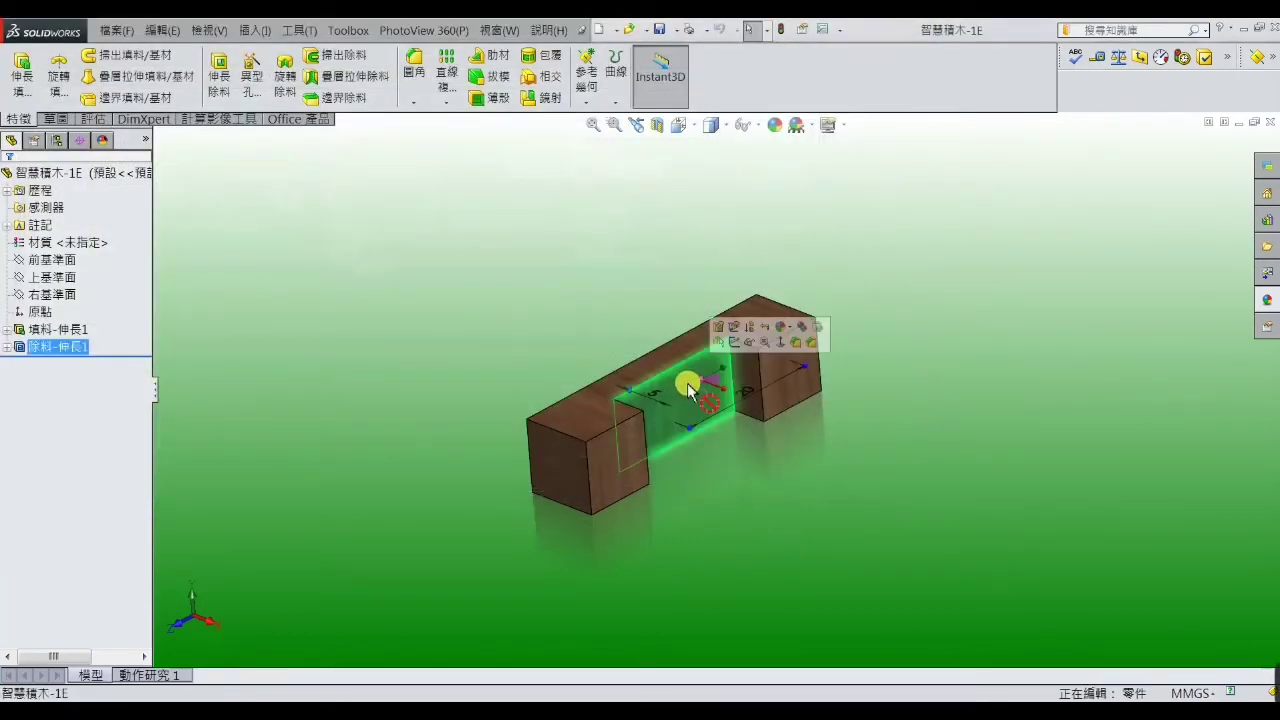
pyautogui.click(733, 343)
pyautogui.scroll(3, 654, 263)
pyautogui.scroll(2, 660, 240)
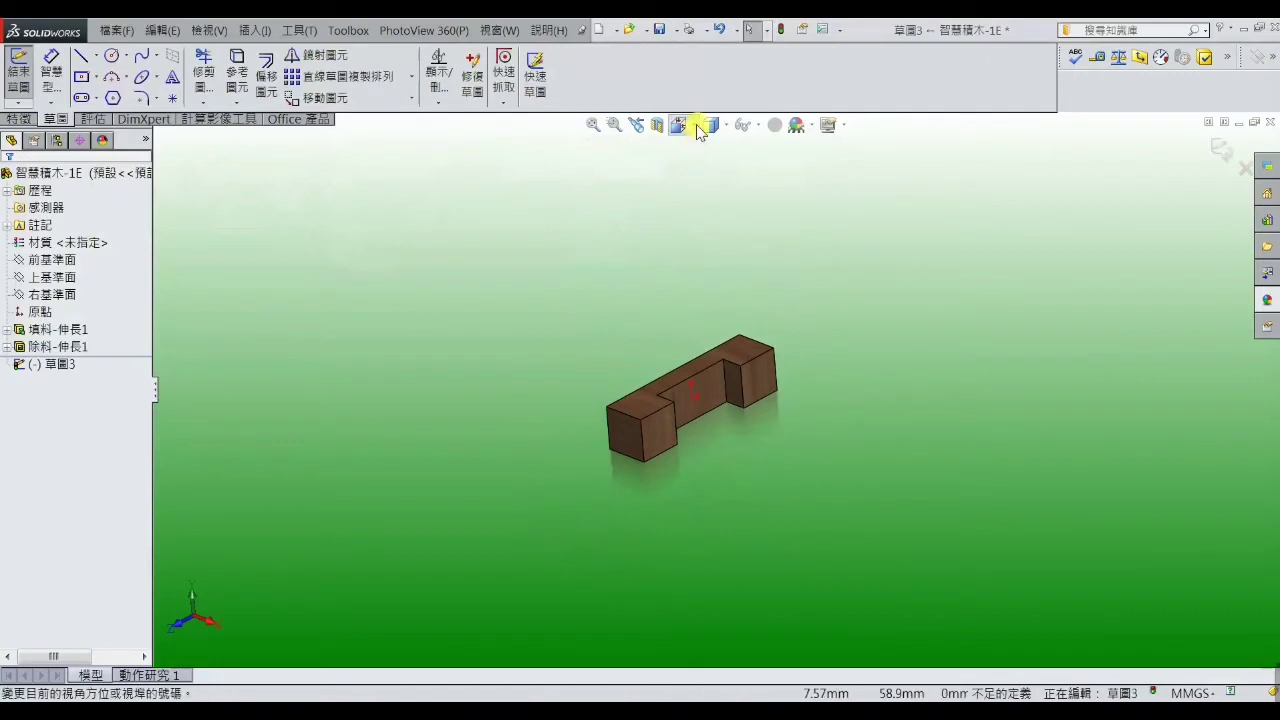
pyautogui.click(700, 128)
pyautogui.click(768, 224)
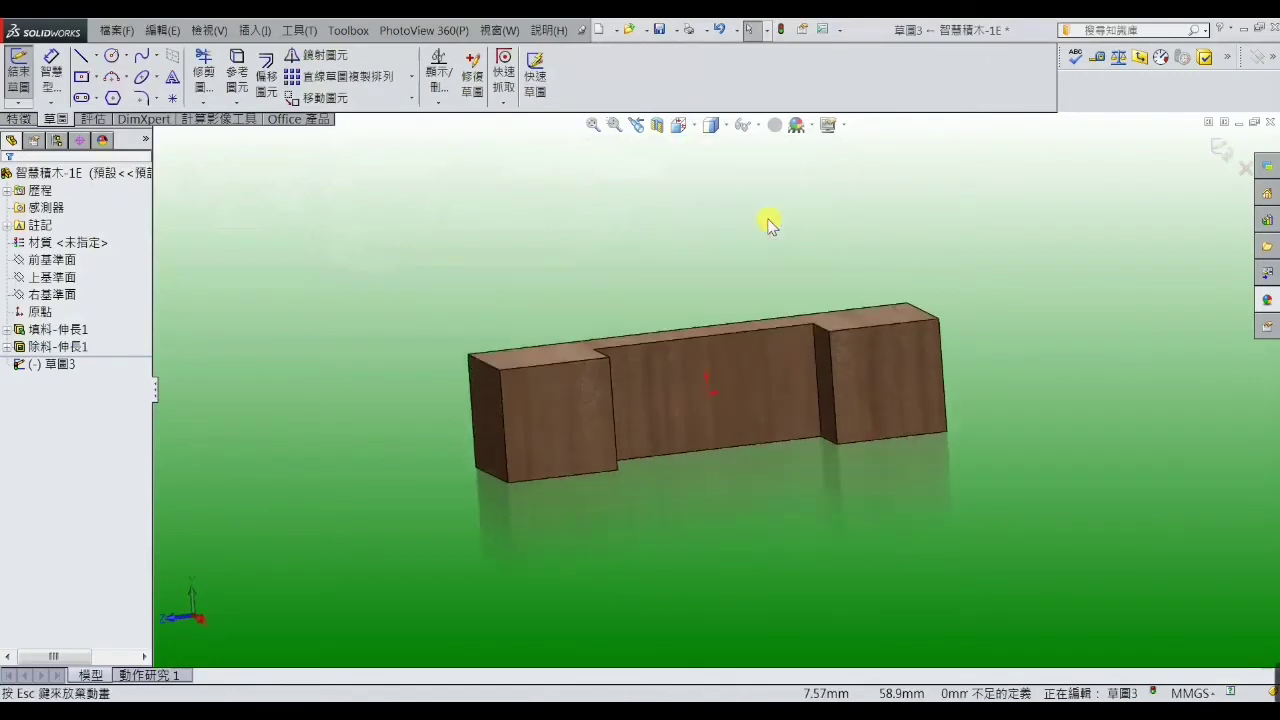
# - Draw a centre rectangle from the part's midpoint to the top edge, then select its top edge
pyautogui.click(81, 76)
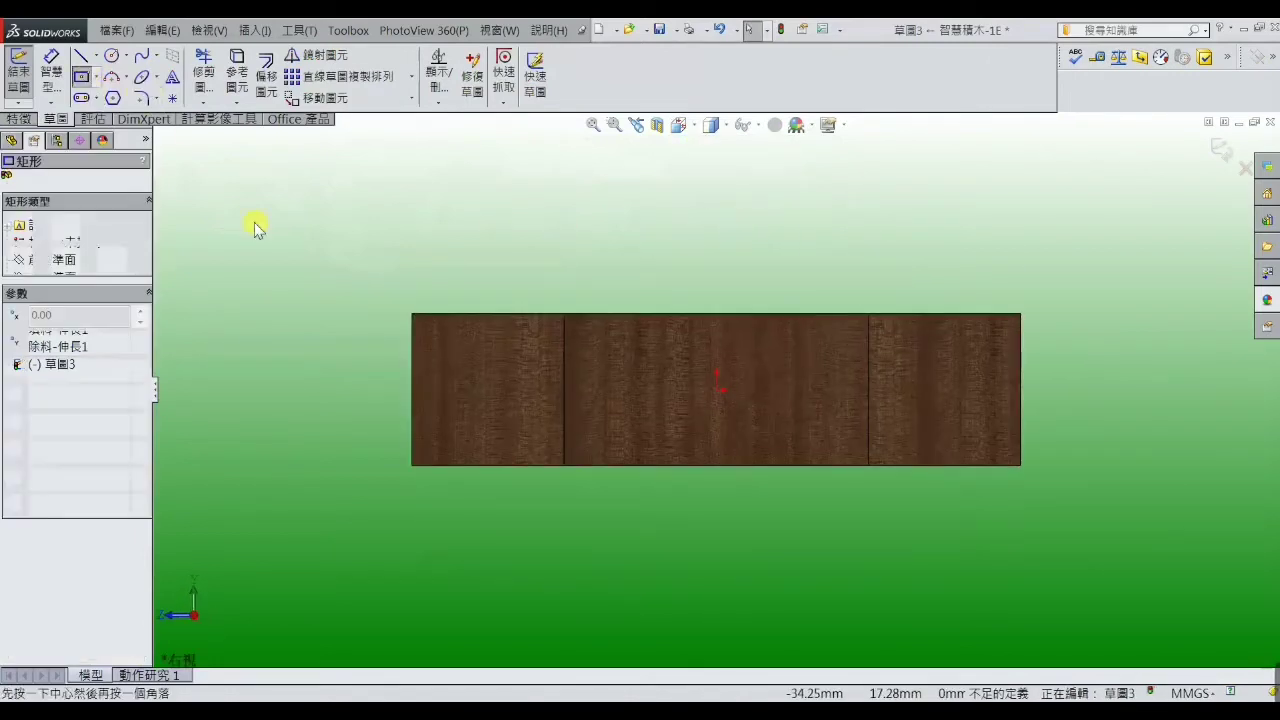
pyautogui.click(716, 386)
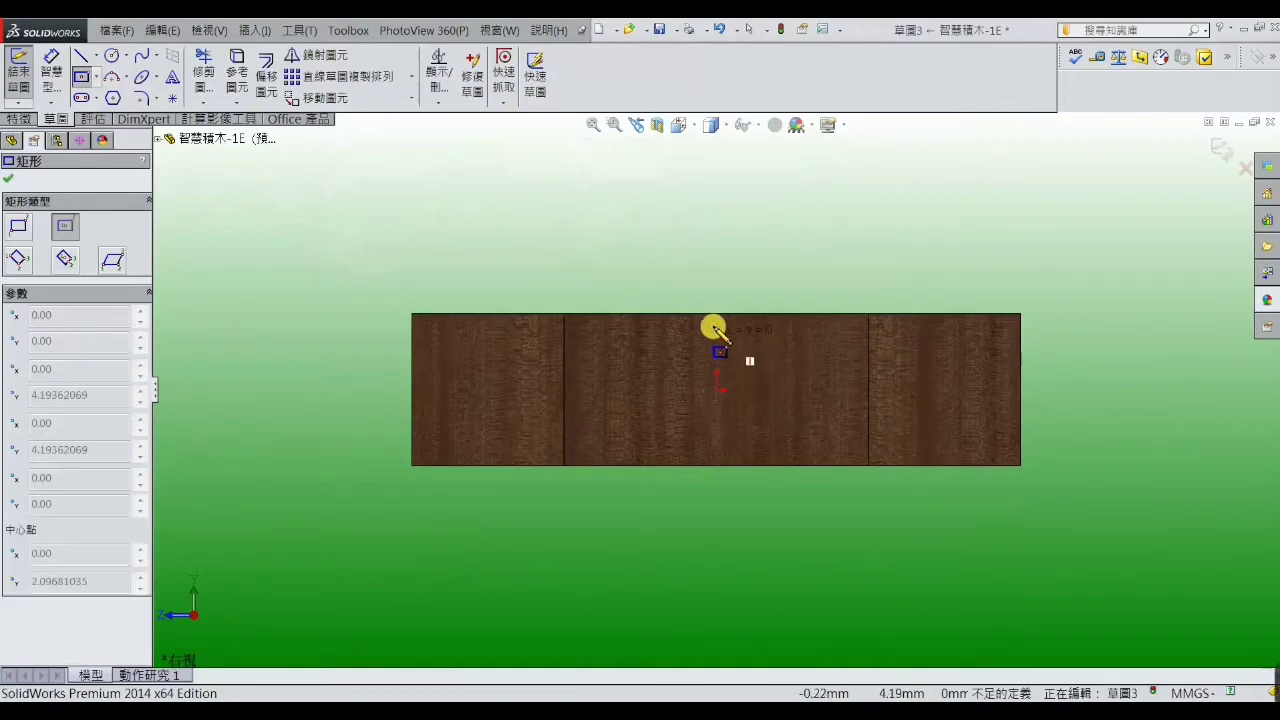
pyautogui.click(780, 314)
pyautogui.rightClick(781, 315)
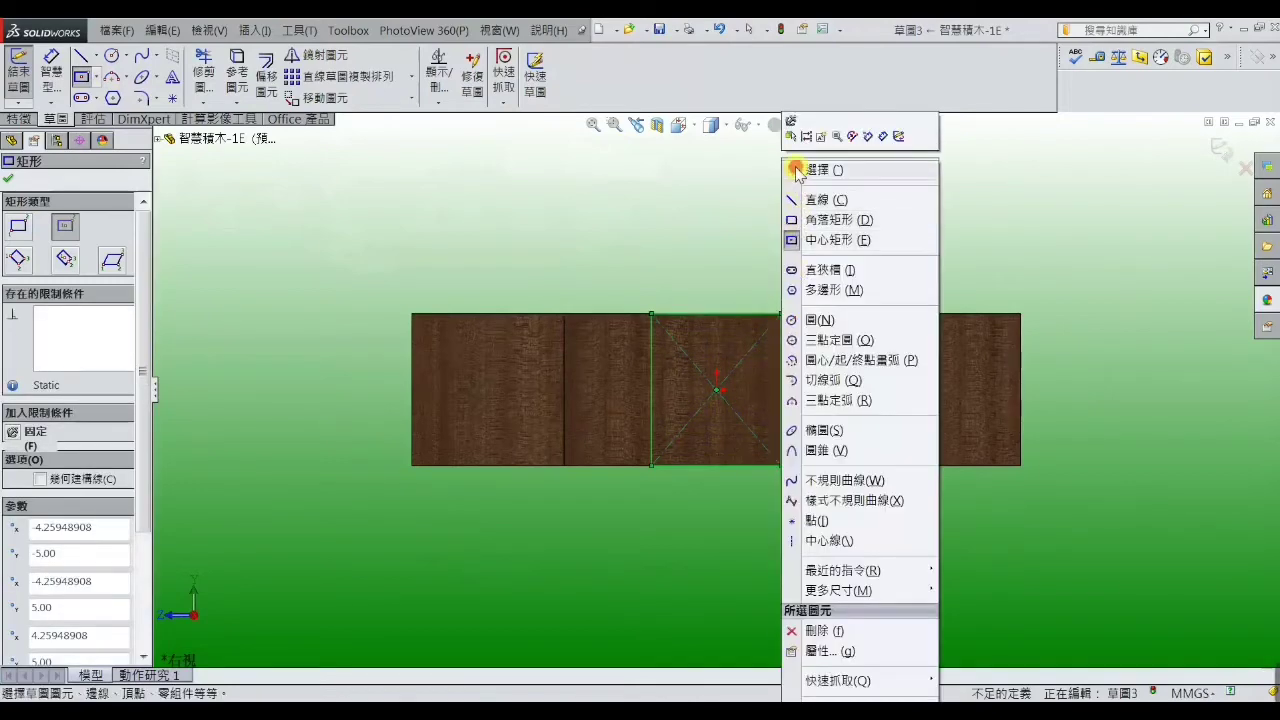
pyautogui.click(797, 168)
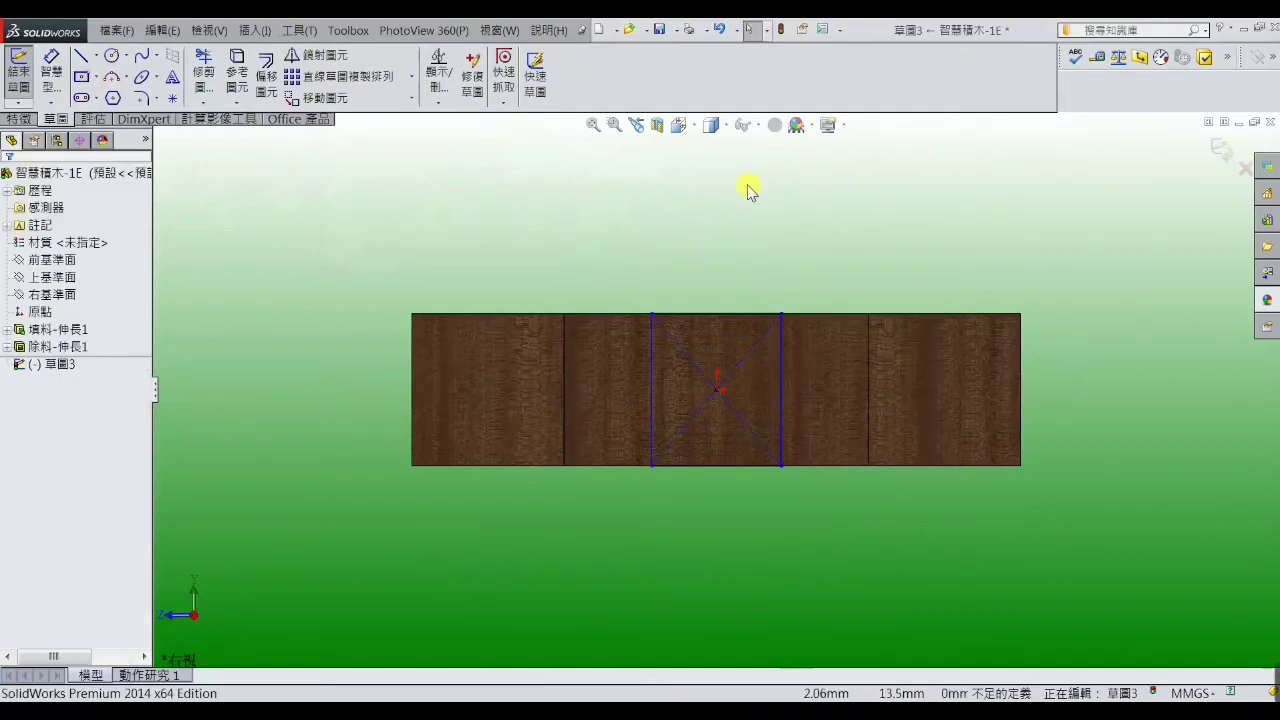
pyautogui.click(740, 313)
# - Make the rectangle's top and right edges Equal to form a square
pyautogui.keyDown('ctrl'); pyautogui.click(780, 350); pyautogui.keyUp('ctrl')
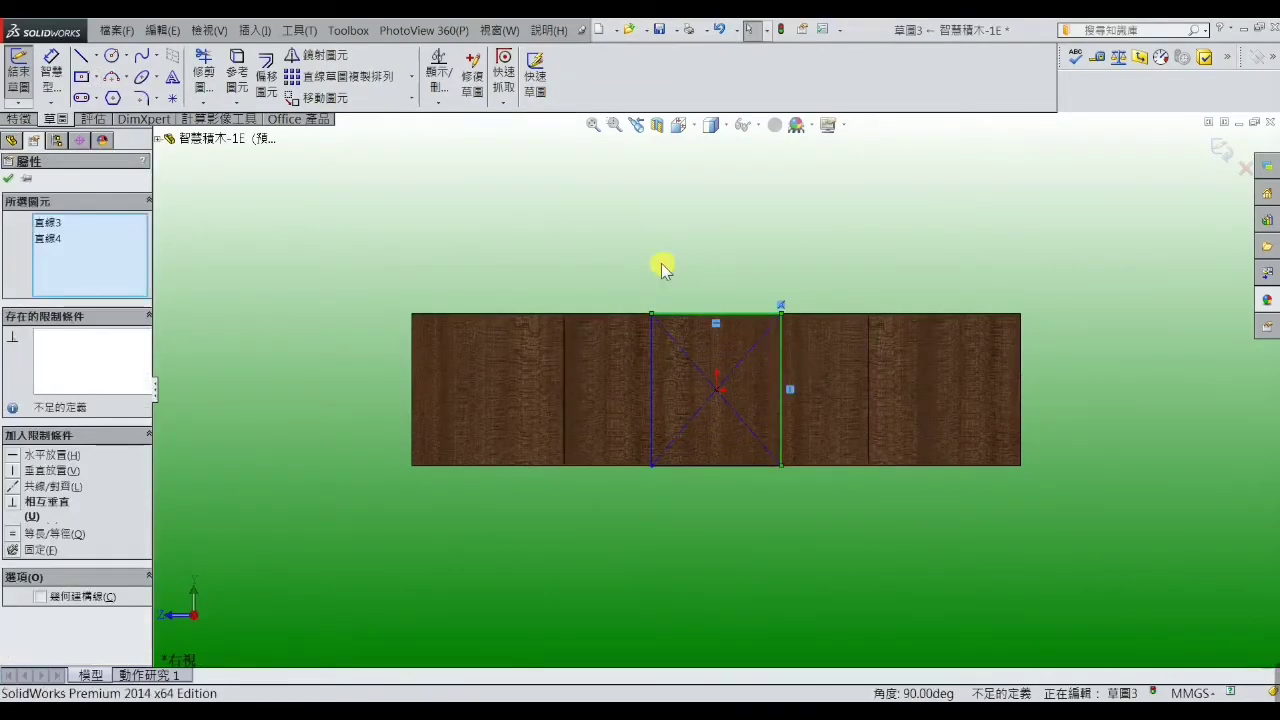
pyautogui.click(12, 533)
pyautogui.click(189, 354)
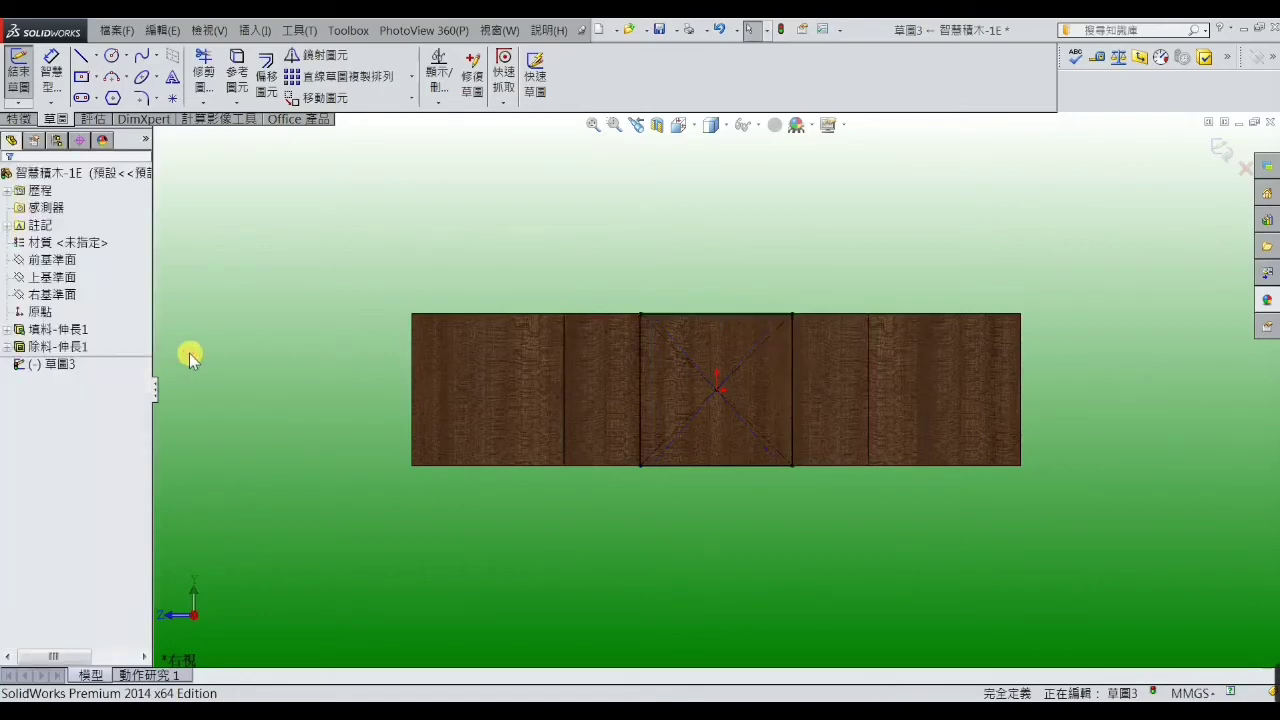
# - Extrude the square 5 mm as boss 填料-伸長2, then close the part
pyautogui.click(20, 120)
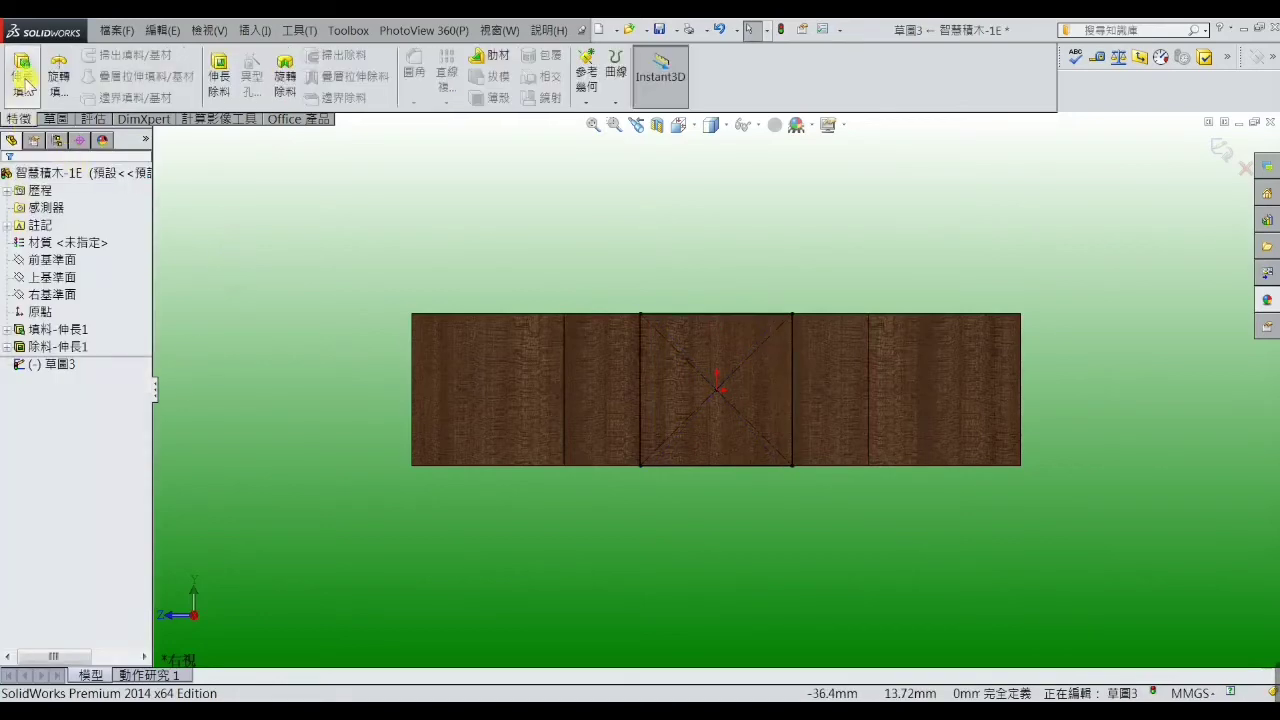
pyautogui.click(22, 75)
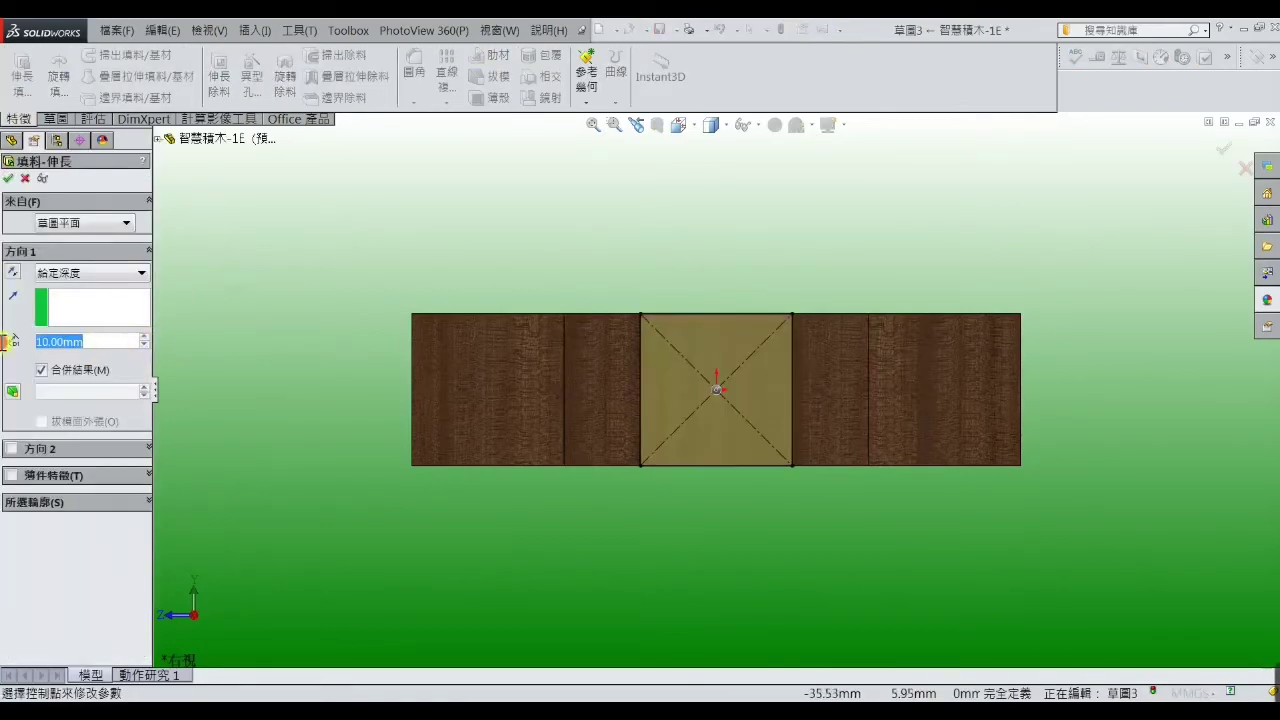
pyautogui.write('5')
pyautogui.press('Return')
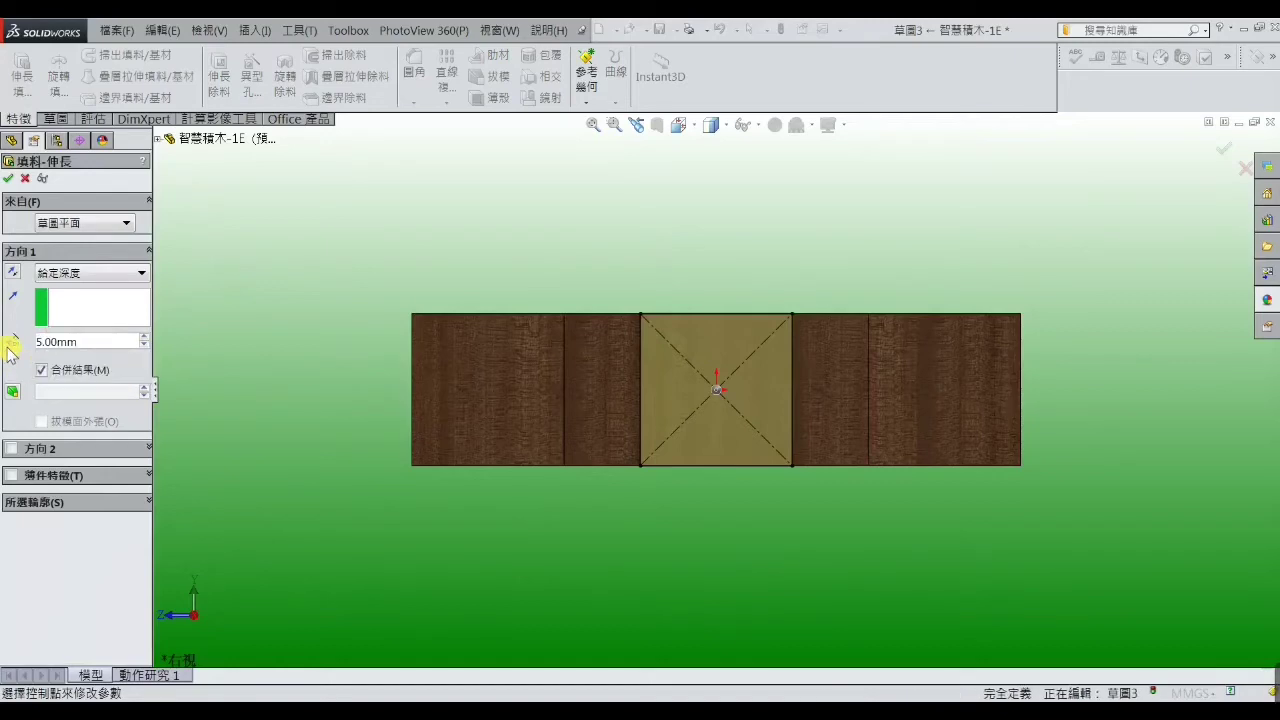
pyautogui.click(12, 180)
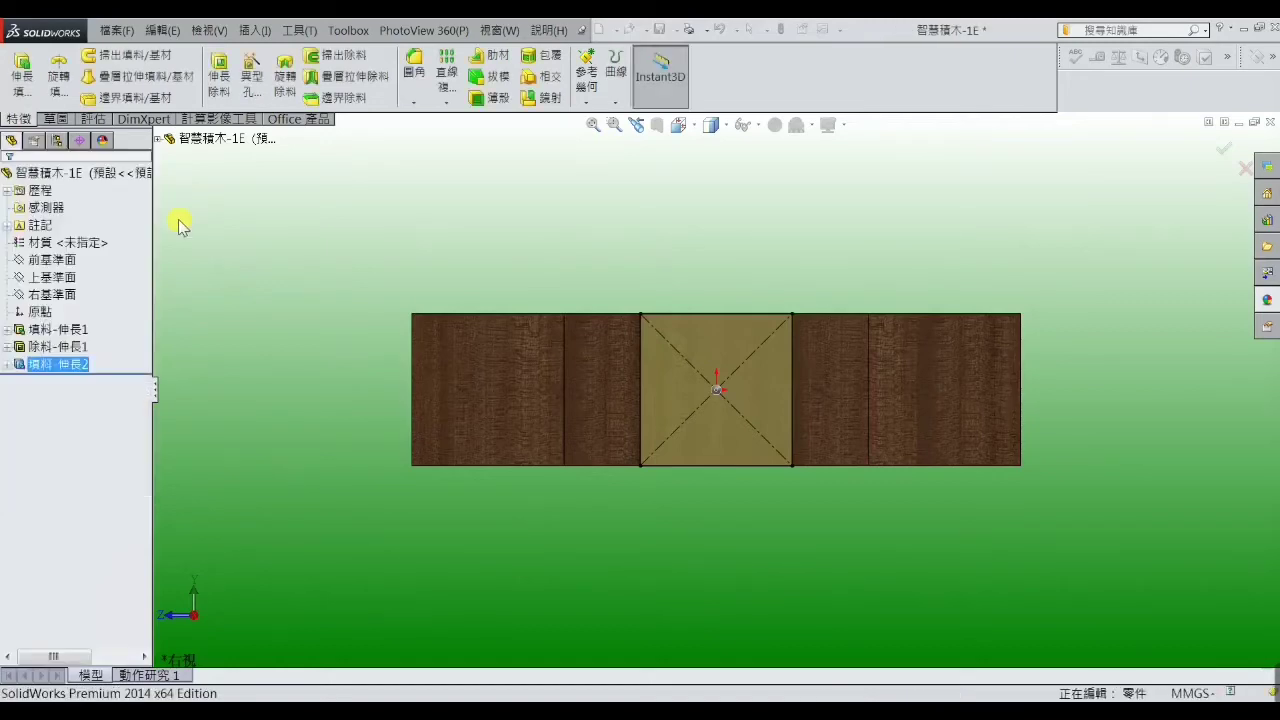
pyautogui.moveTo(243, 270)
pyautogui.mouseDown(button='middle')
pyautogui.moveTo(272, 296)
pyautogui.moveTo(314, 386)
pyautogui.moveTo(780, 369)
pyautogui.mouseUp(button='middle')
pyautogui.scroll(2, 500, 293)
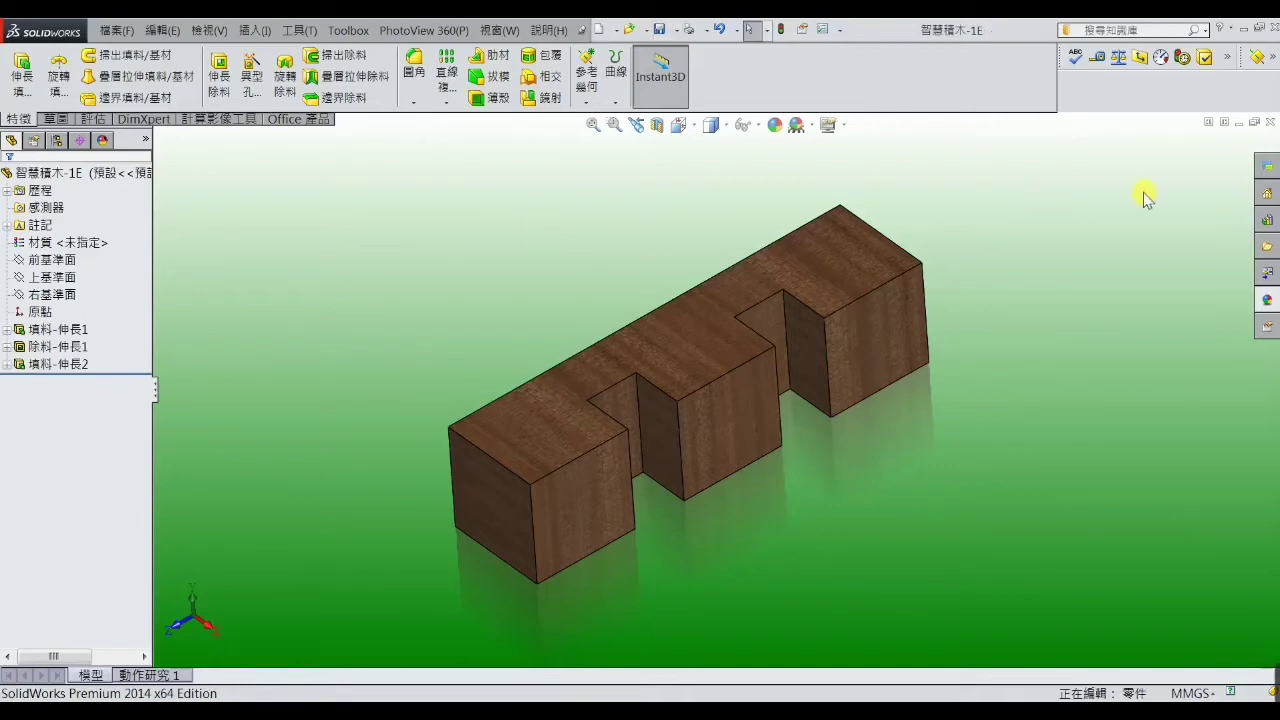
pyautogui.click(1270, 123)
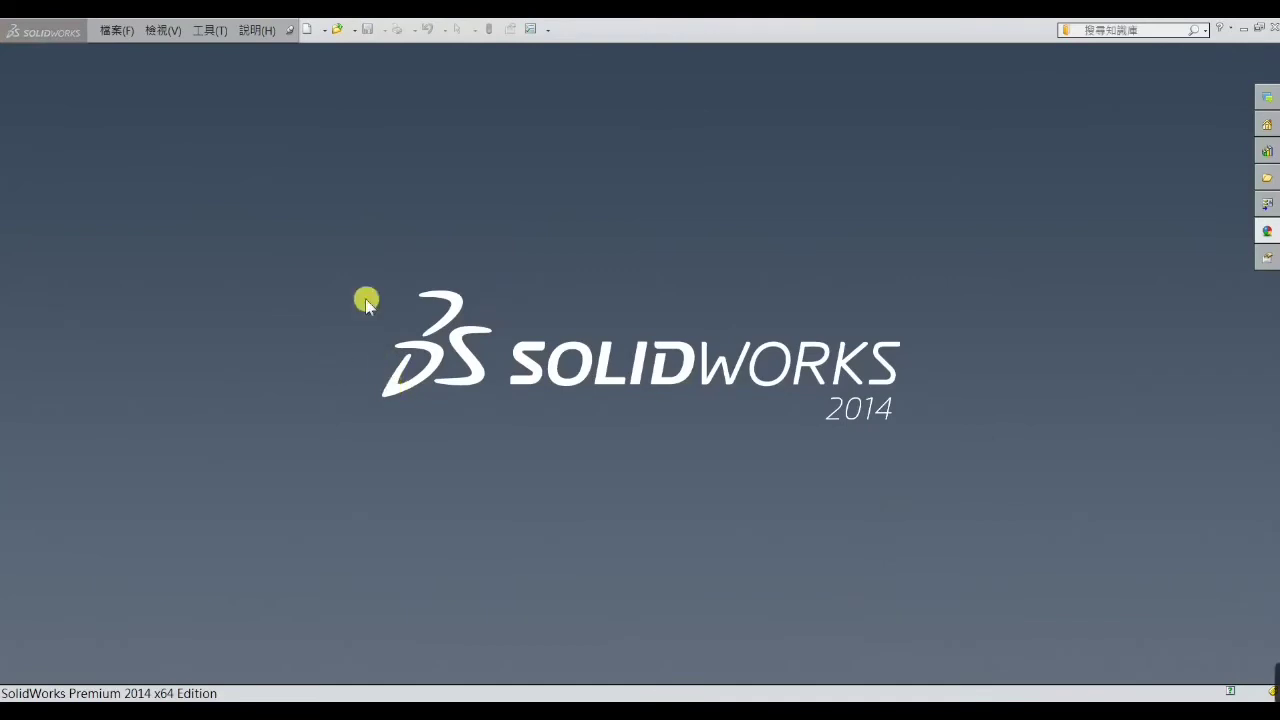
# - Create a new Assembly (組合件) document
pyautogui.click(356, 32)
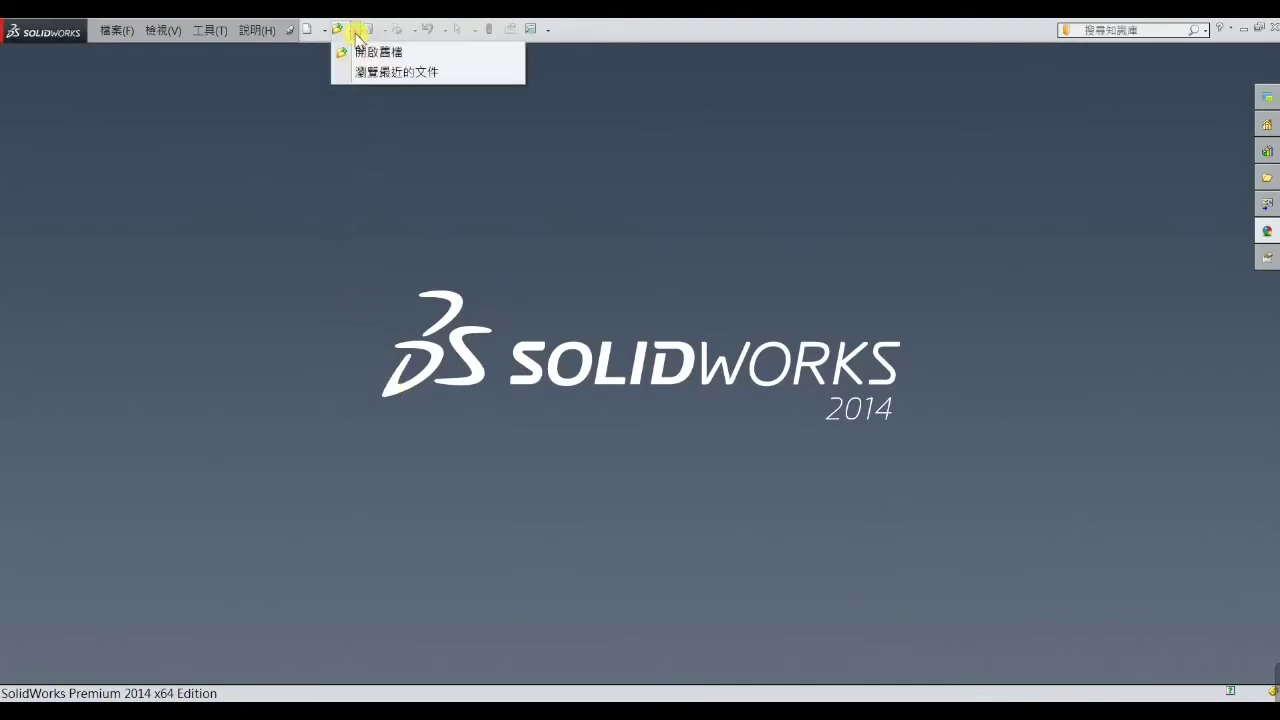
pyautogui.moveTo(307, 29)
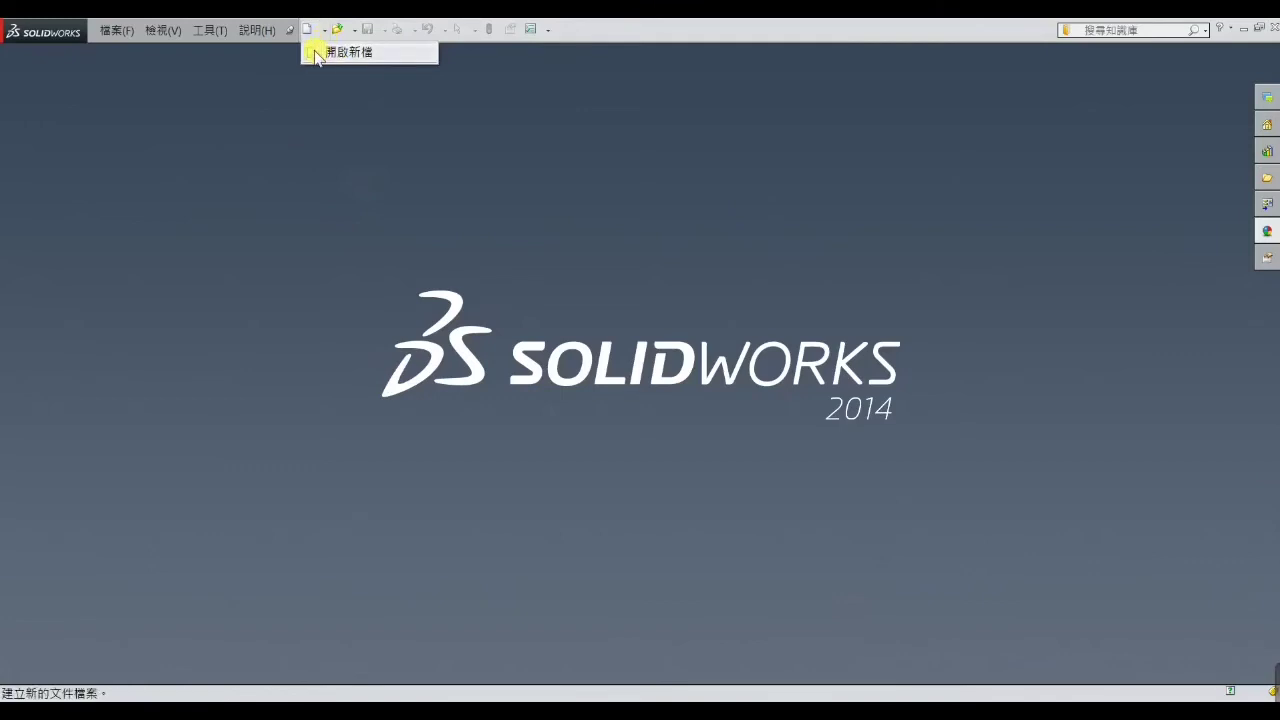
pyautogui.click(316, 53)
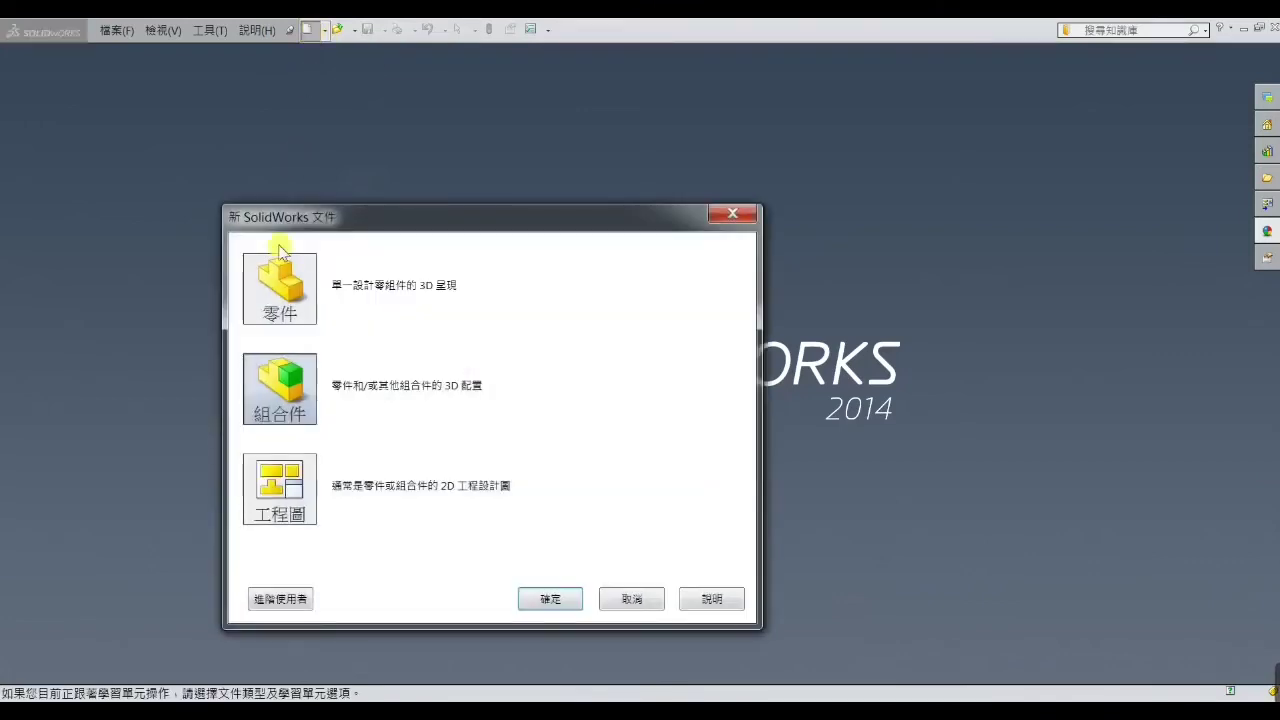
pyautogui.click(281, 398)
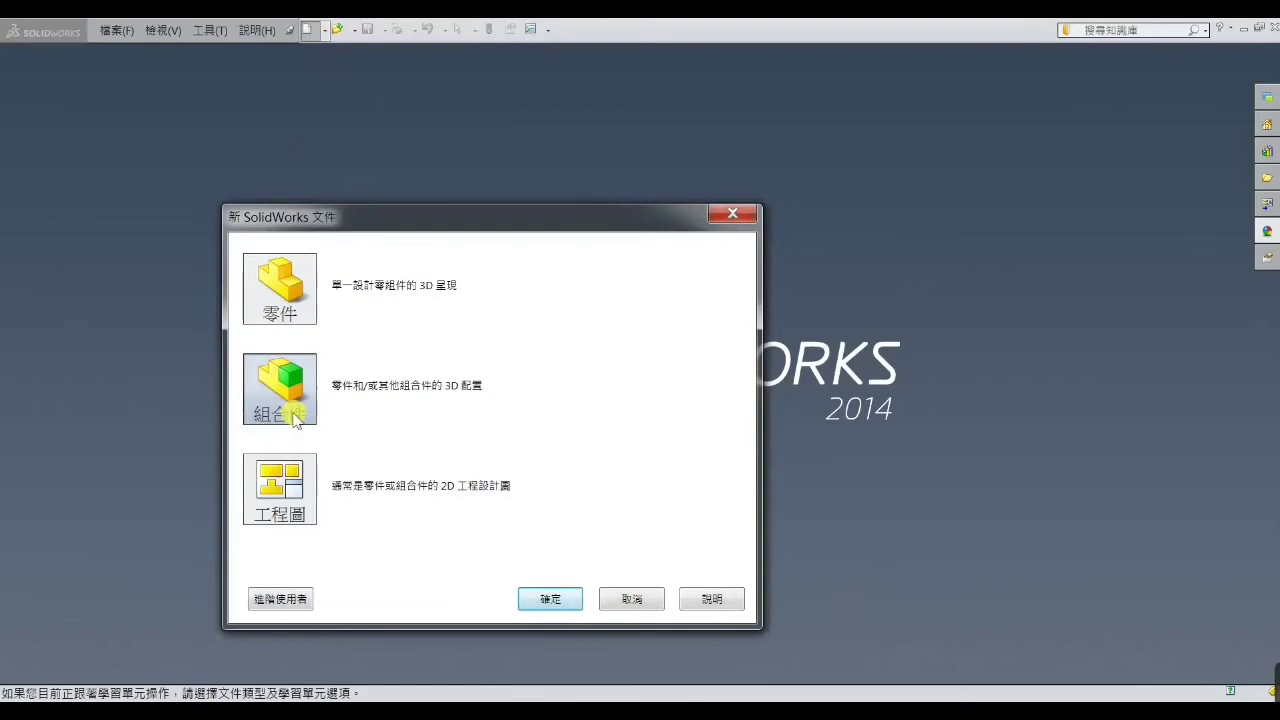
pyautogui.click(579, 598)
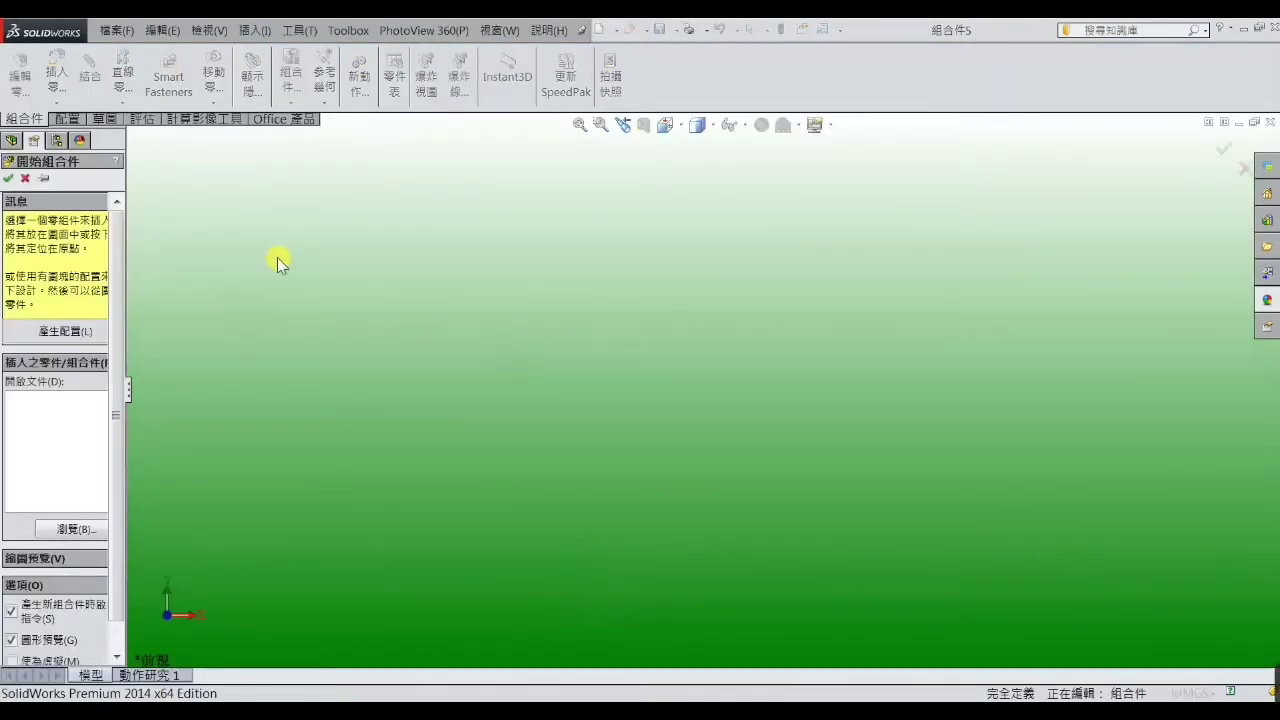
# - Insert 智慧積木-1A as the first fixed component and place it in the assembly
pyautogui.click(256, 31)
pyautogui.moveTo(284, 55)
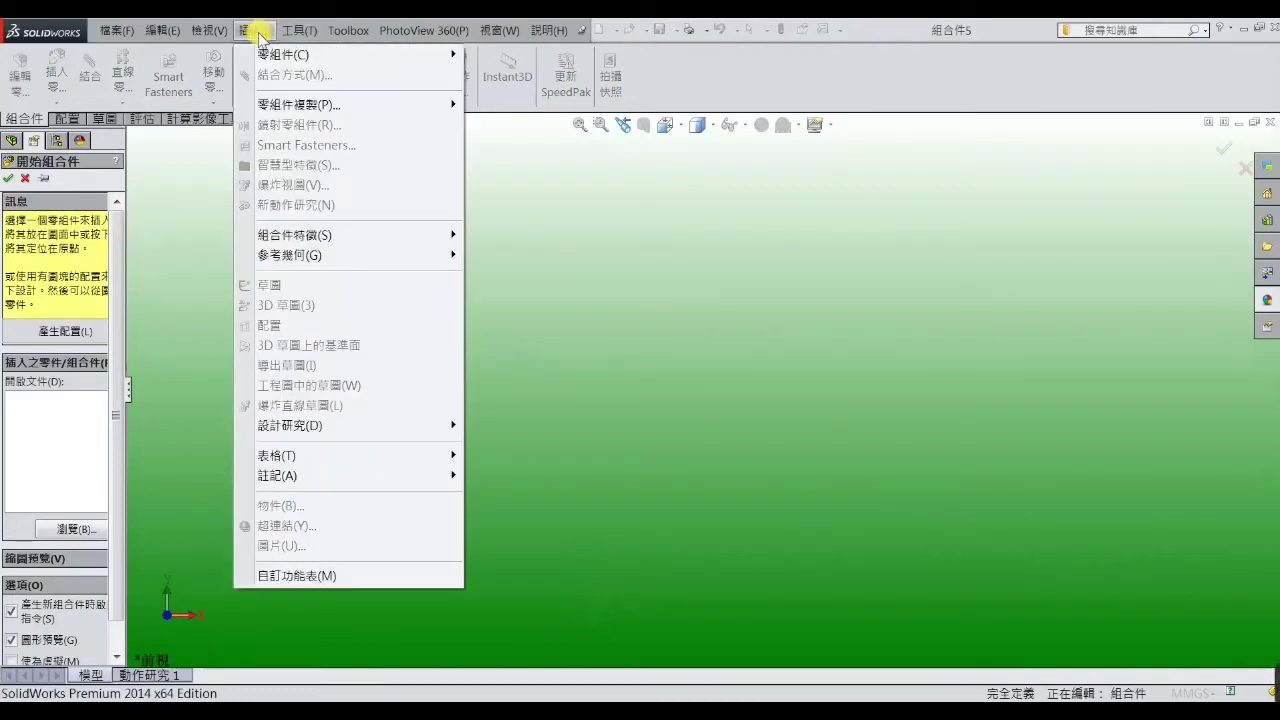
pyautogui.click(193, 290)
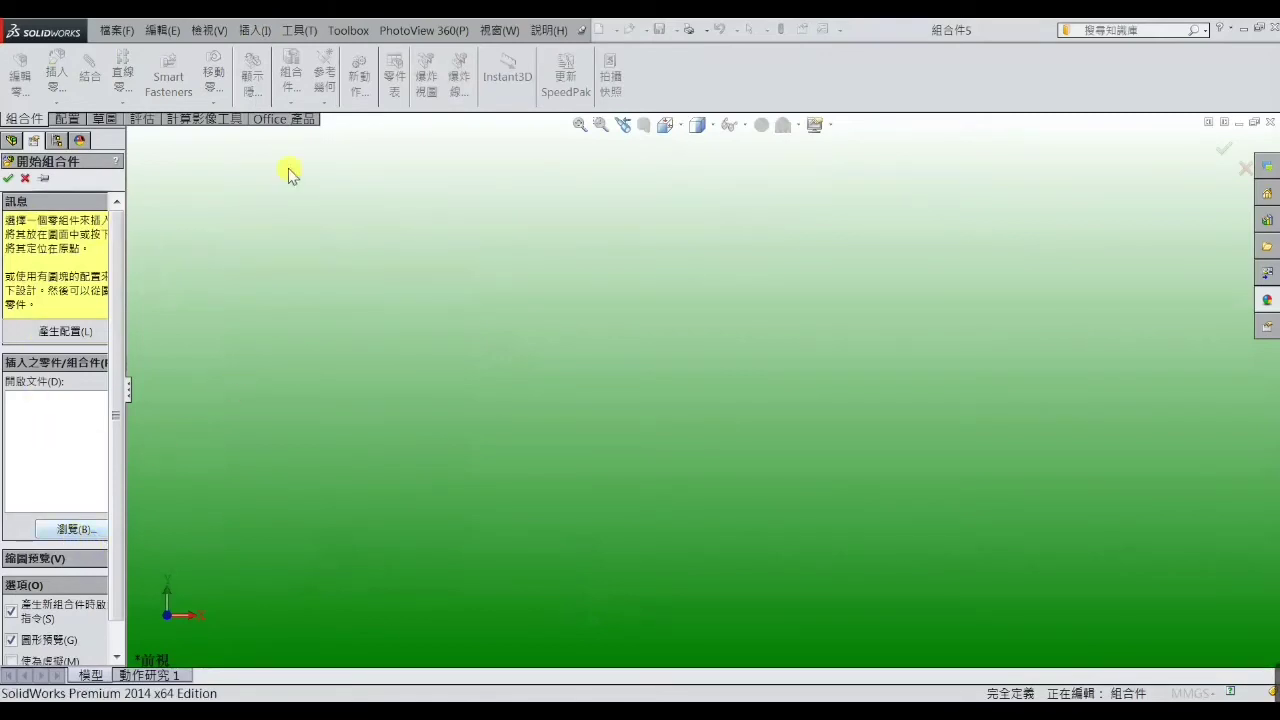
pyautogui.click(78, 529)
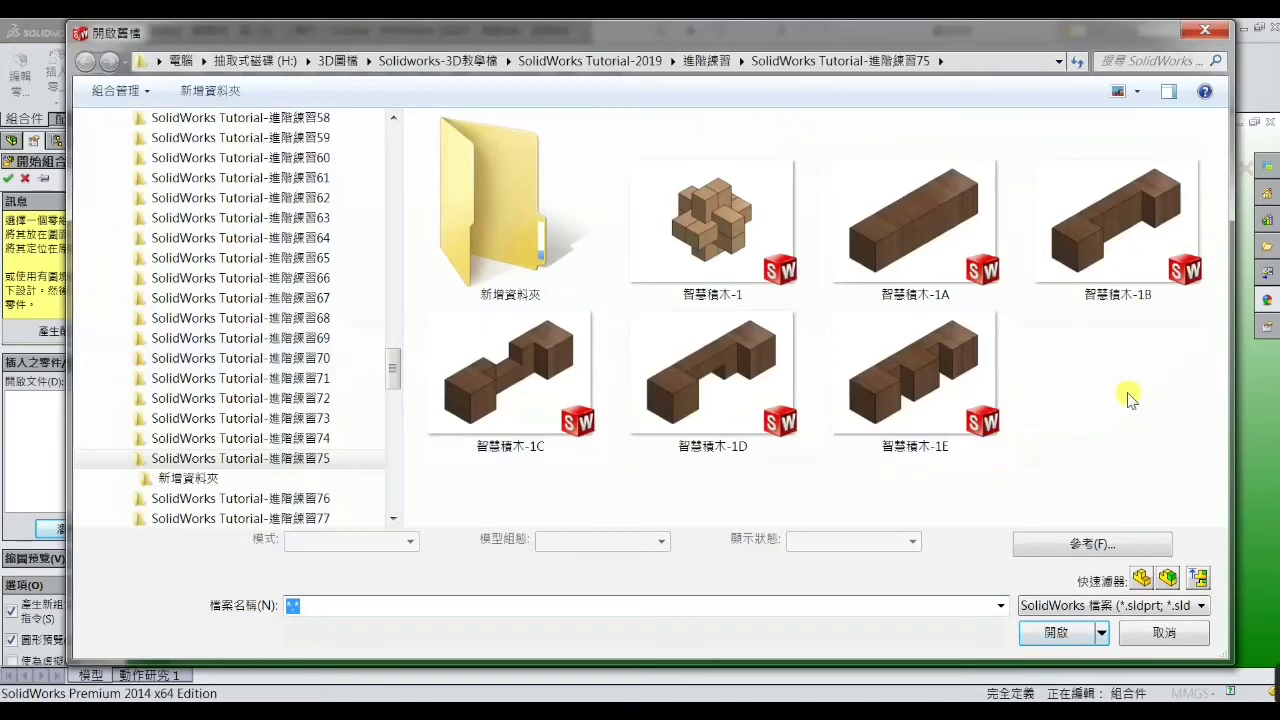
pyautogui.click(912, 248)
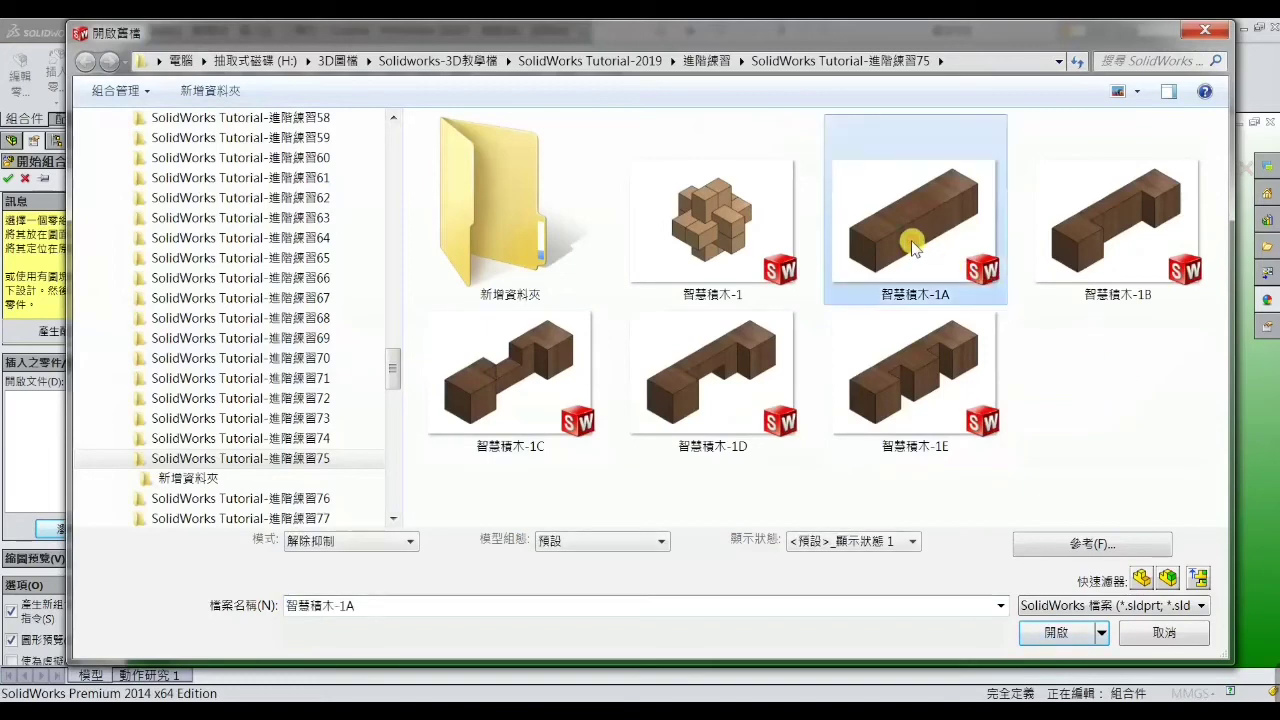
pyautogui.click(1056, 632)
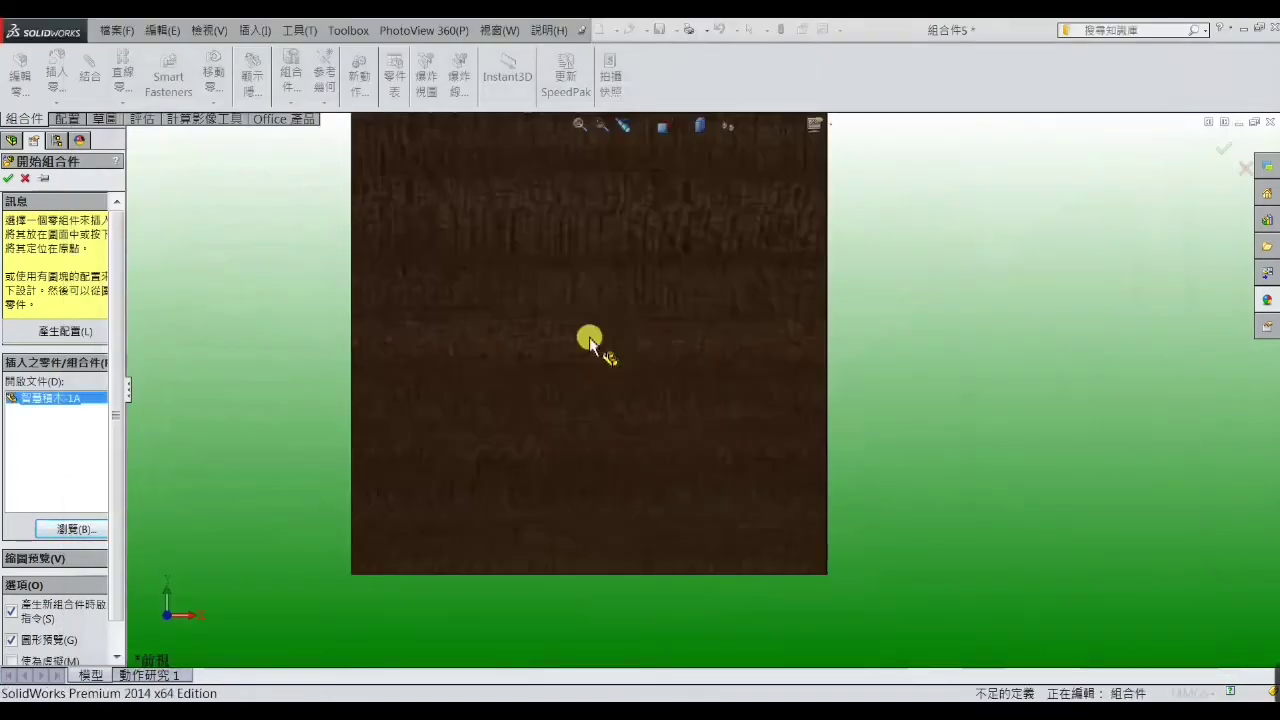
pyautogui.click(731, 363)
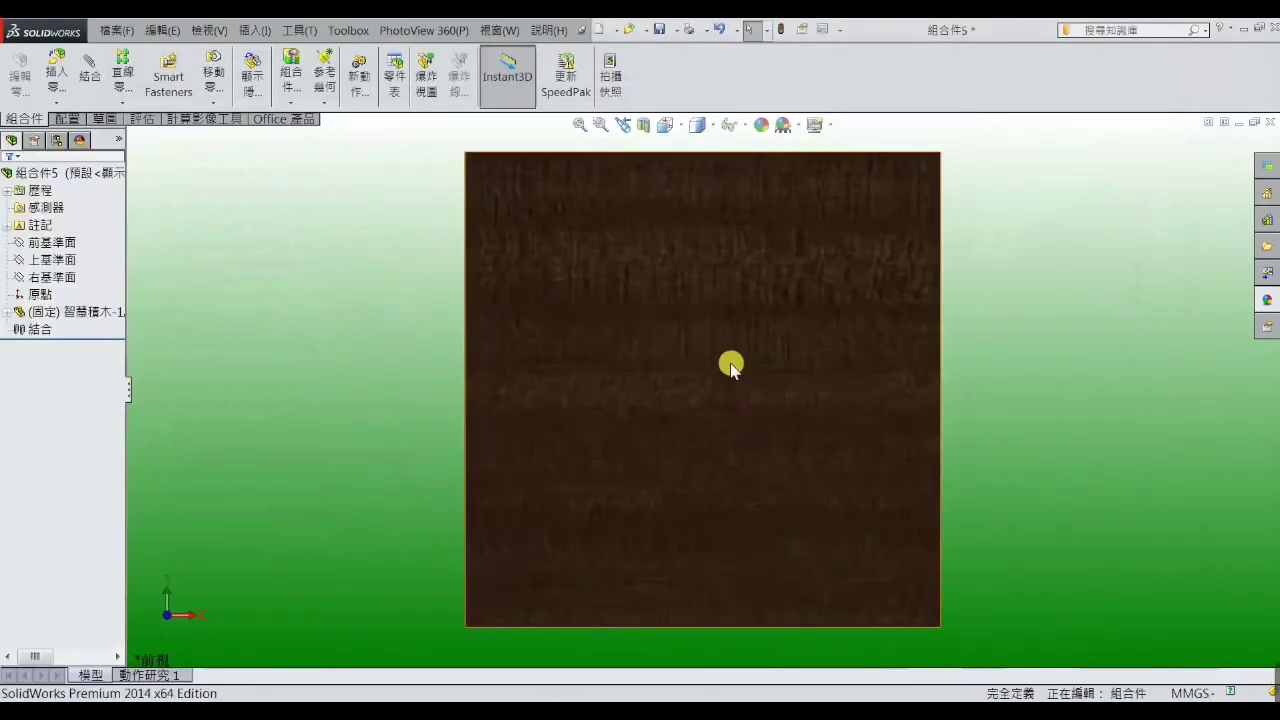
pyautogui.scroll(3, 745, 382)
pyautogui.moveTo(748, 383); pyautogui.dragTo(690, 438, button='middle')
pyautogui.scroll(3, 690, 438)
pyautogui.moveTo(883, 400); pyautogui.dragTo(814, 380, button='middle')
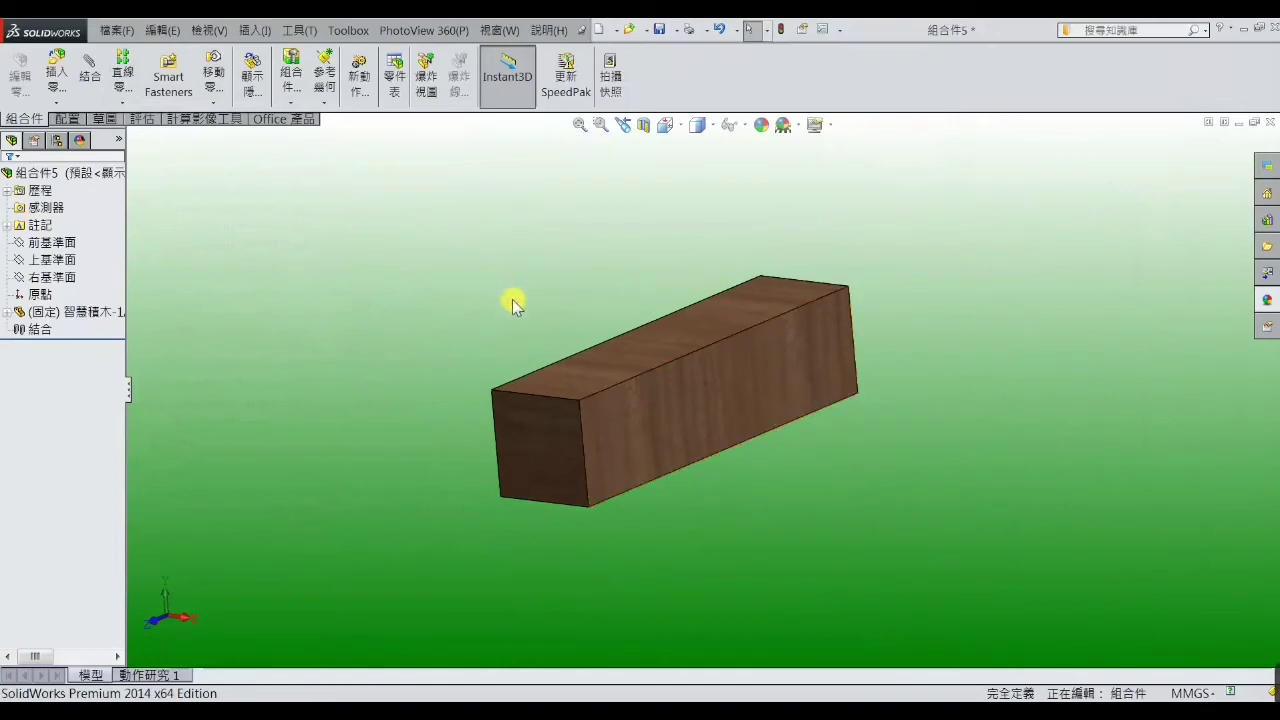
# - Insert the 智慧積木-1E part and place it beside the 1A beam
pyautogui.click(255, 30)
pyautogui.moveTo(285, 55)
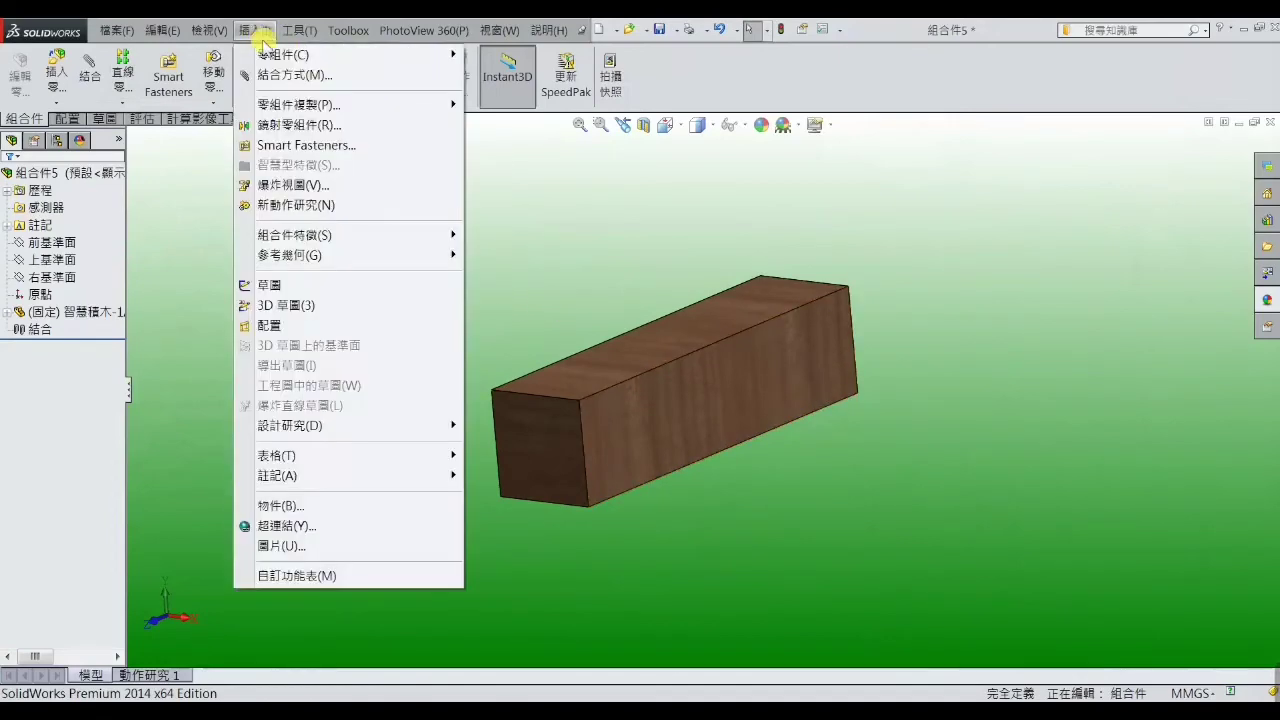
pyautogui.click(520, 55)
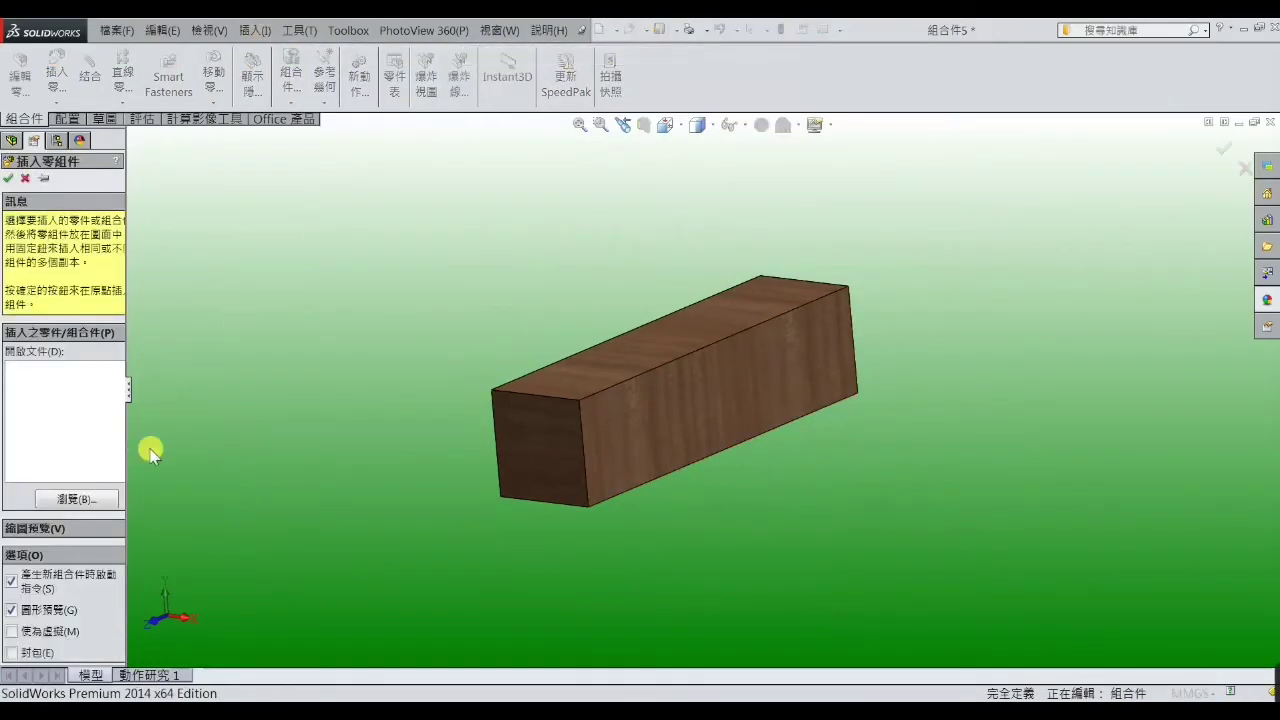
pyautogui.click(103, 503)
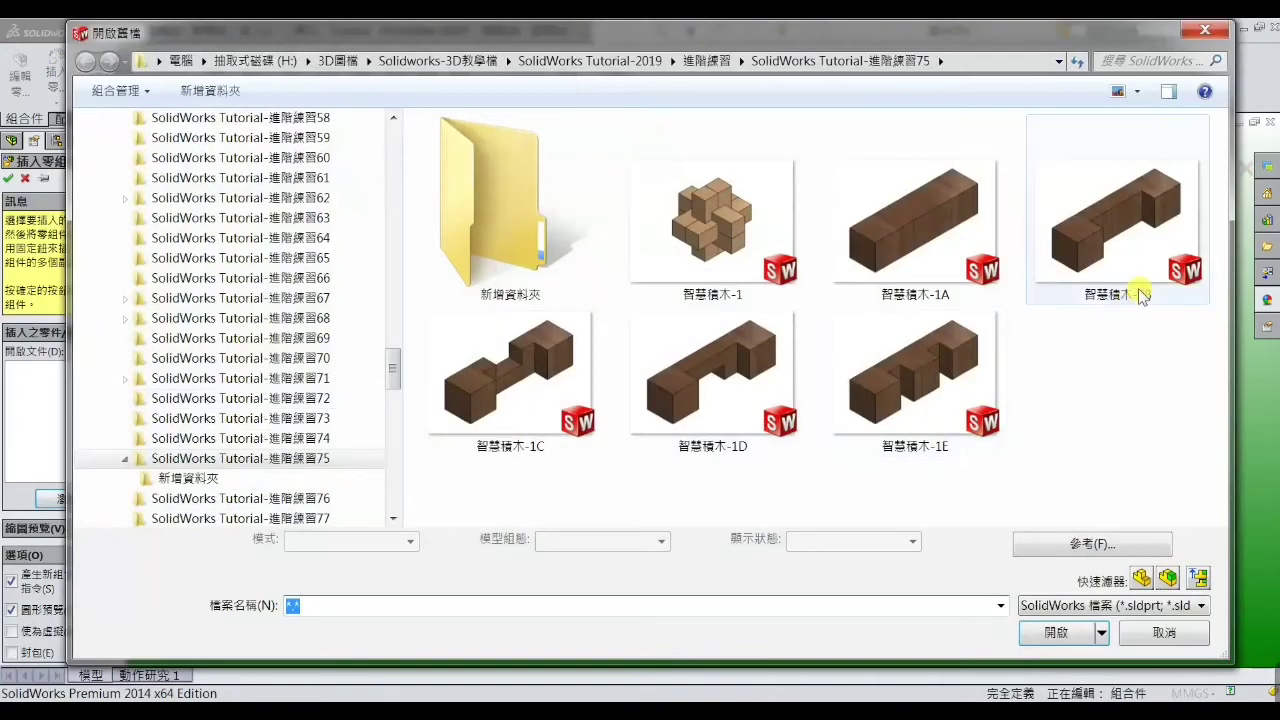
pyautogui.doubleClick(910, 415)
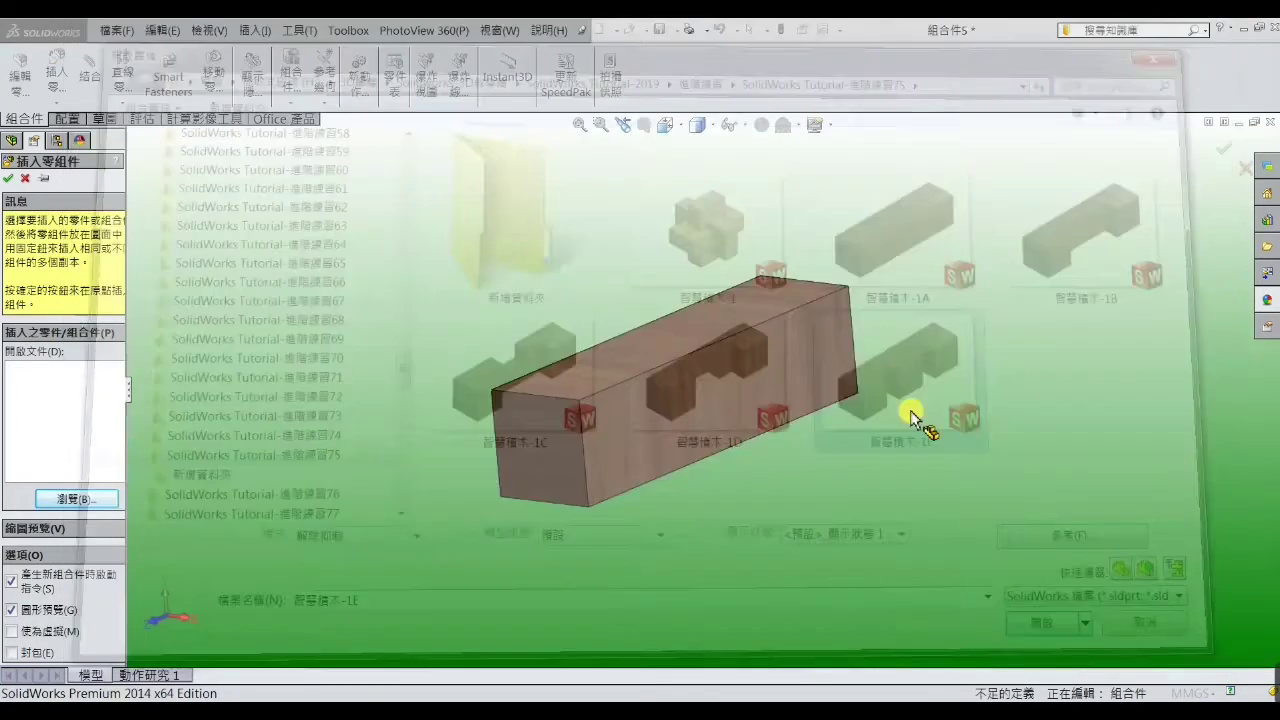
pyautogui.click(894, 451)
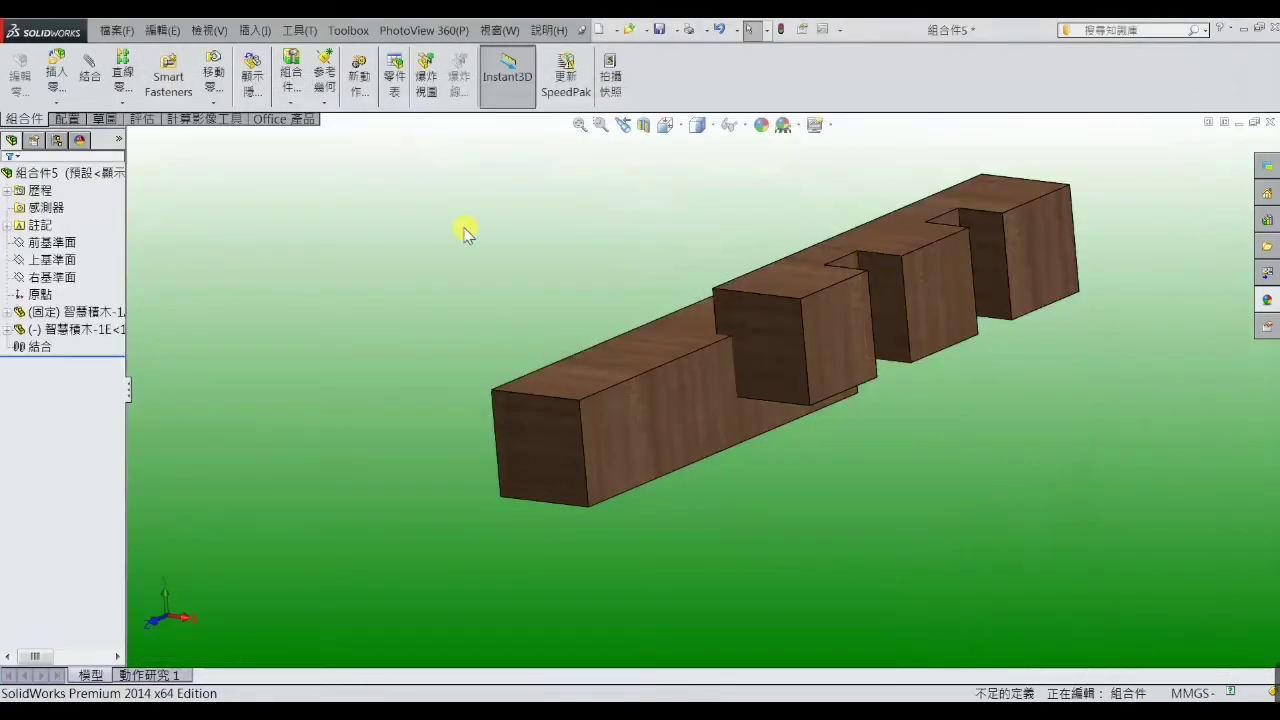
# - Add two coincident mates joining 1E to the beam, flipping alignment on the first
pyautogui.click(89, 72)
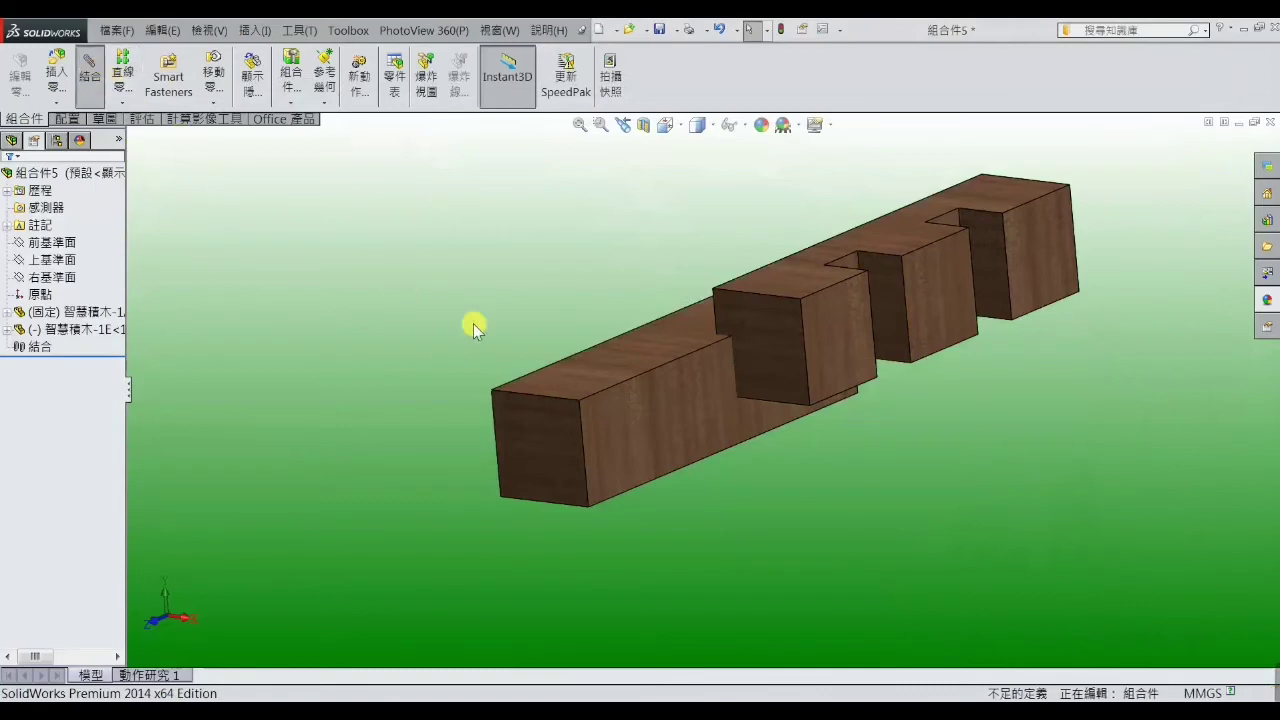
pyautogui.click(838, 340)
pyautogui.click(695, 429)
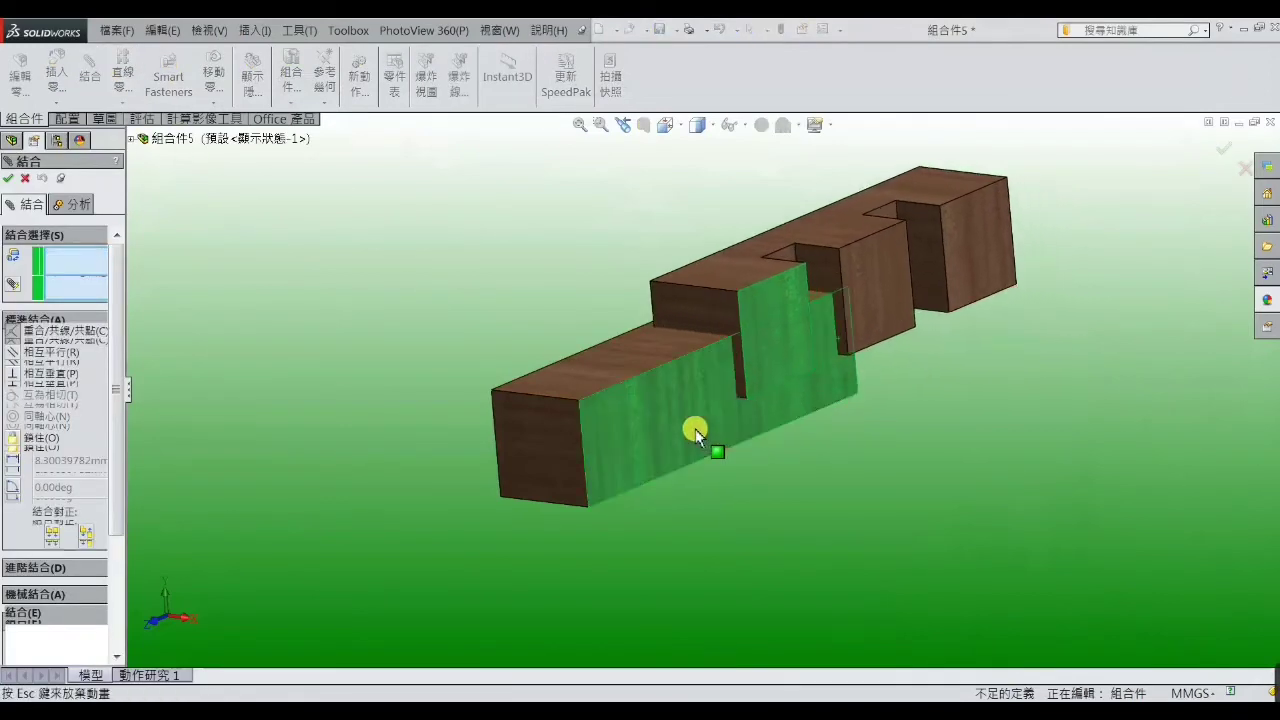
pyautogui.click(80, 533)
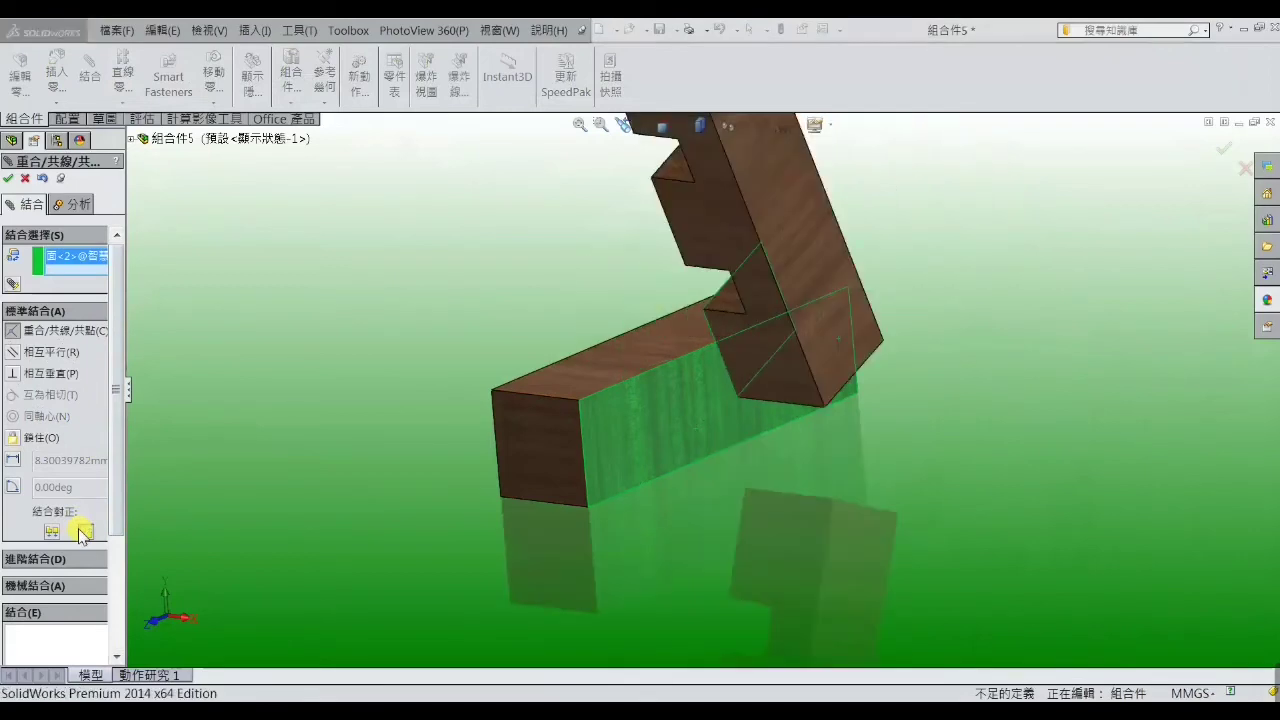
pyautogui.click(8, 178)
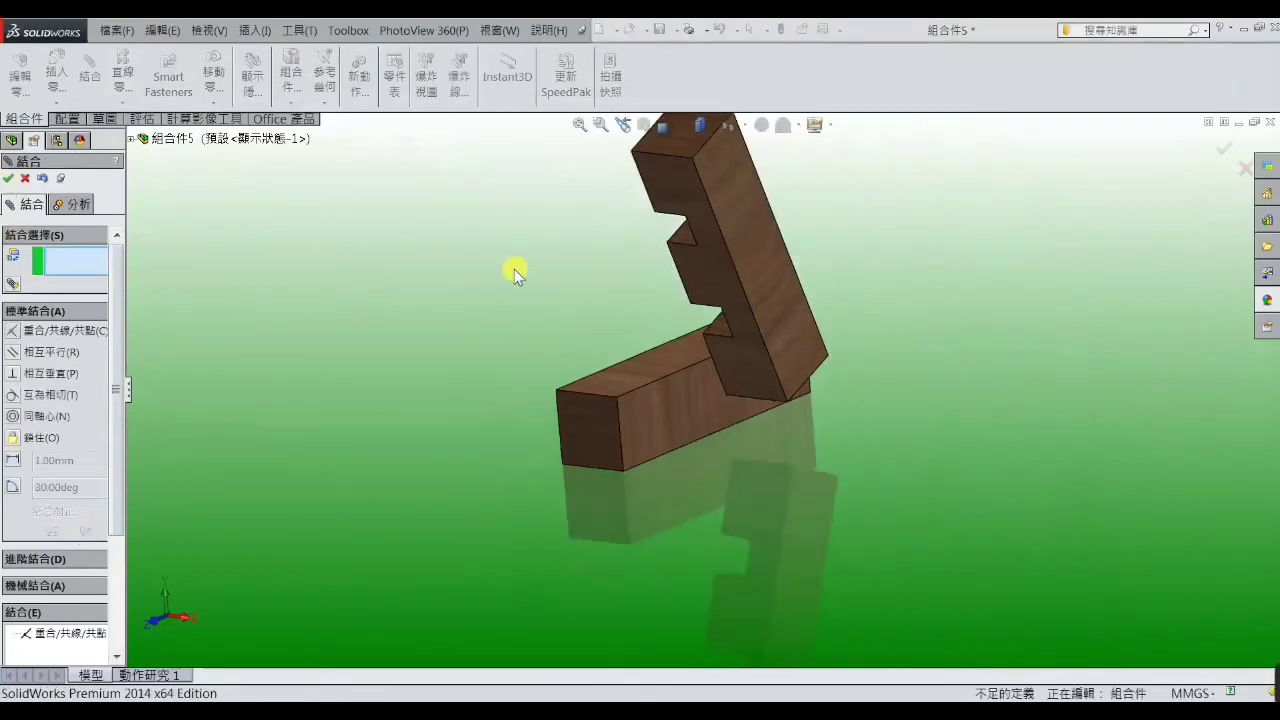
pyautogui.click(668, 147)
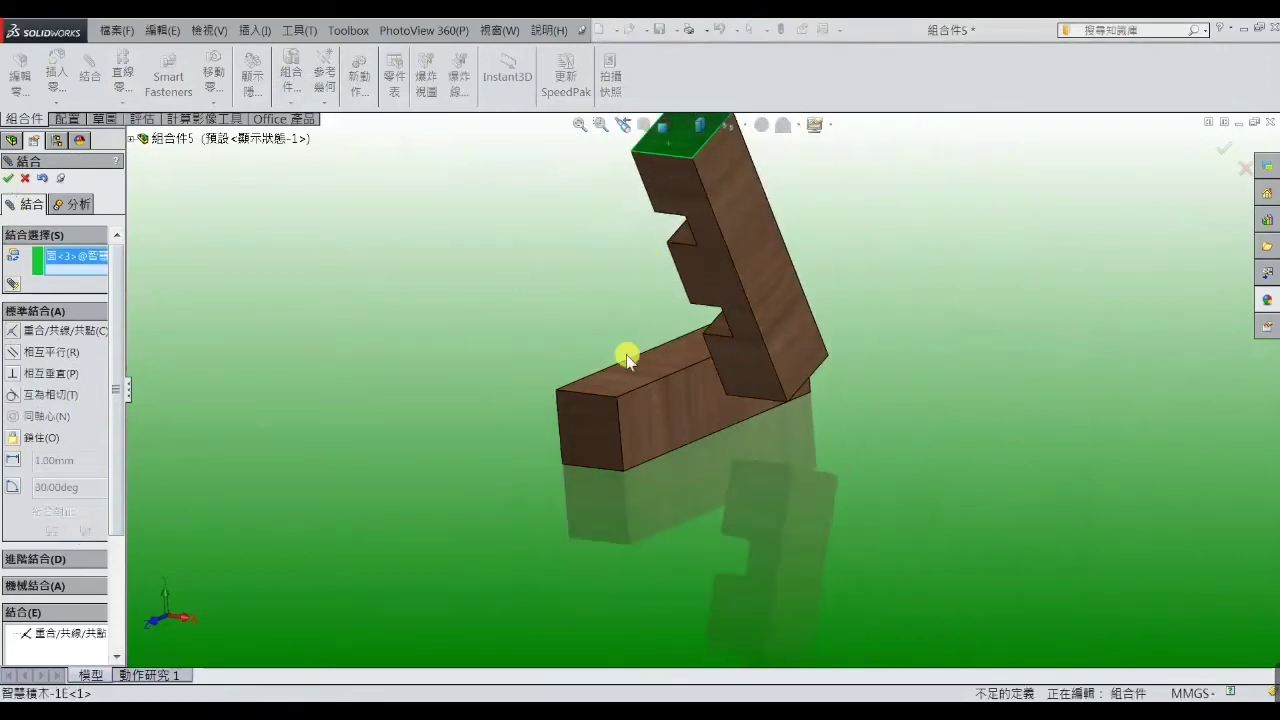
pyautogui.click(604, 412)
pyautogui.click(8, 178)
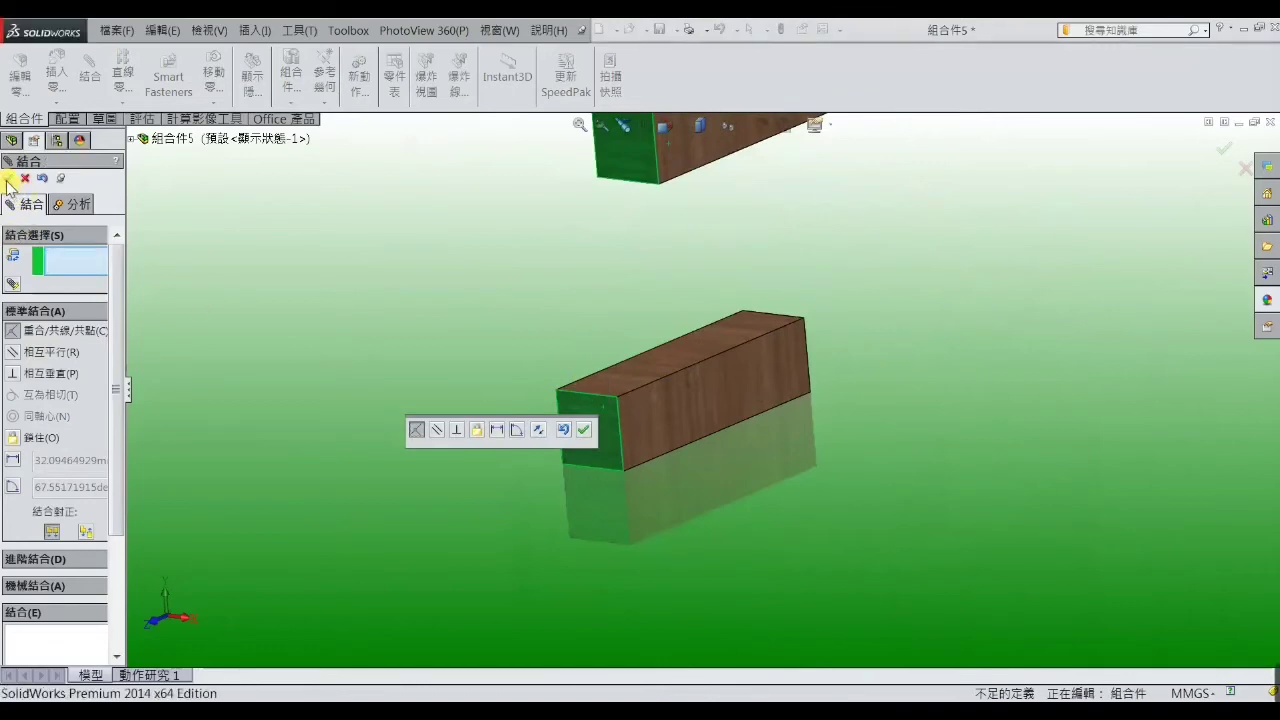
# - Mate 1E's top face flush with the beam's top, fully defining the assembly
pyautogui.click(709, 235)
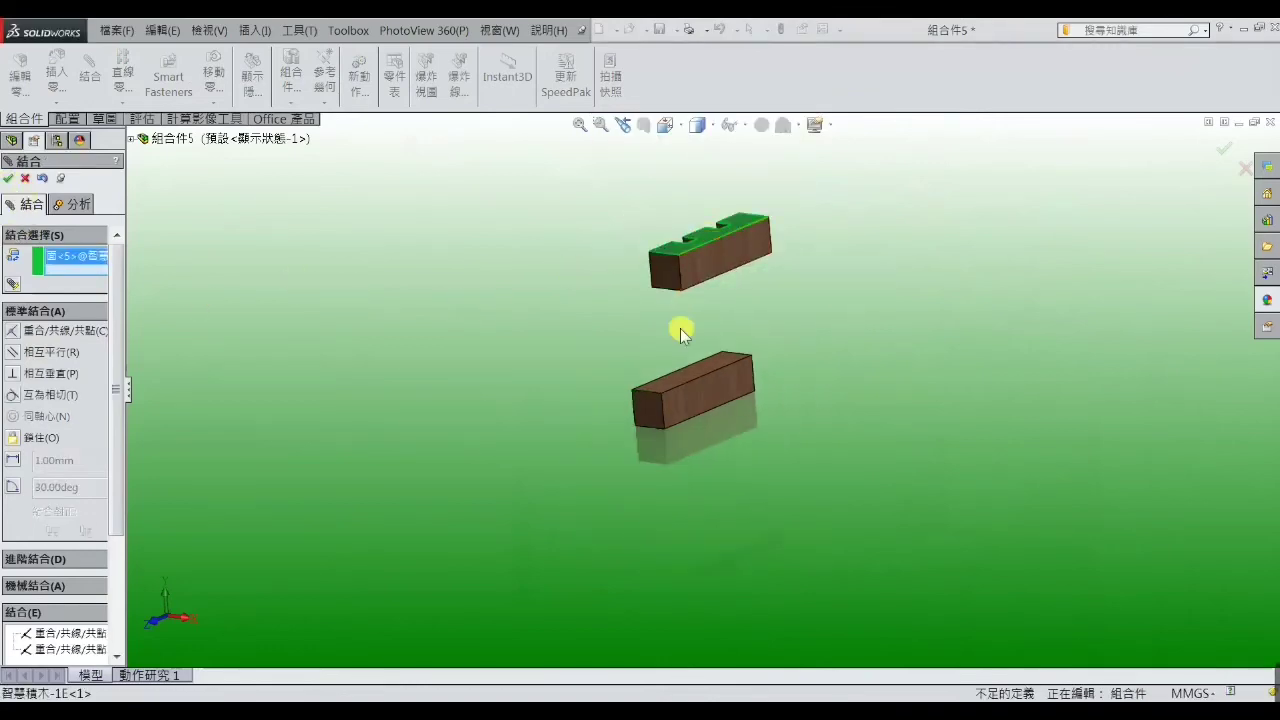
pyautogui.click(684, 376)
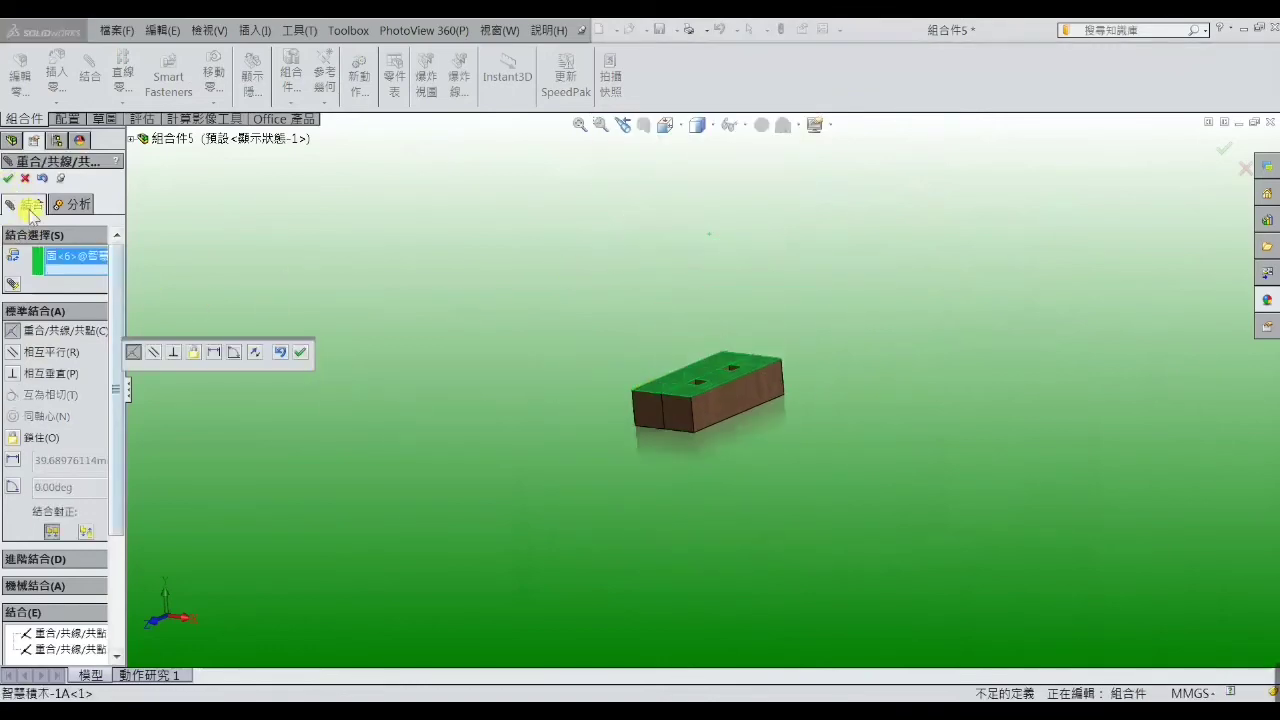
pyautogui.click(8, 178)
pyautogui.moveTo(580, 401)
pyautogui.mouseDown(button='middle')
pyautogui.moveTo(614, 377)
pyautogui.moveTo(586, 417)
pyautogui.moveTo(600, 410)
pyautogui.mouseUp(button='middle')
pyautogui.scroll(-5, 740, 372)
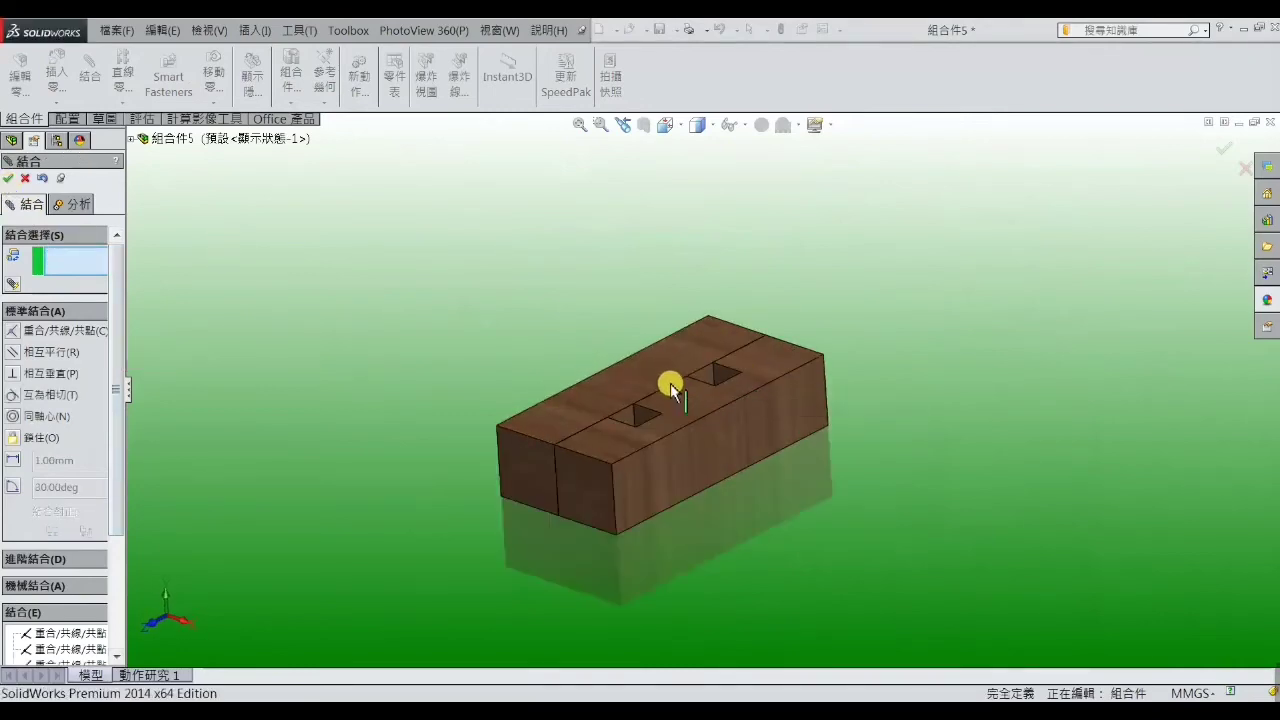
pyautogui.moveTo(666, 380)
pyautogui.mouseDown(button='middle')
pyautogui.moveTo(686, 374)
pyautogui.moveTo(614, 363)
pyautogui.mouseUp(button='middle')
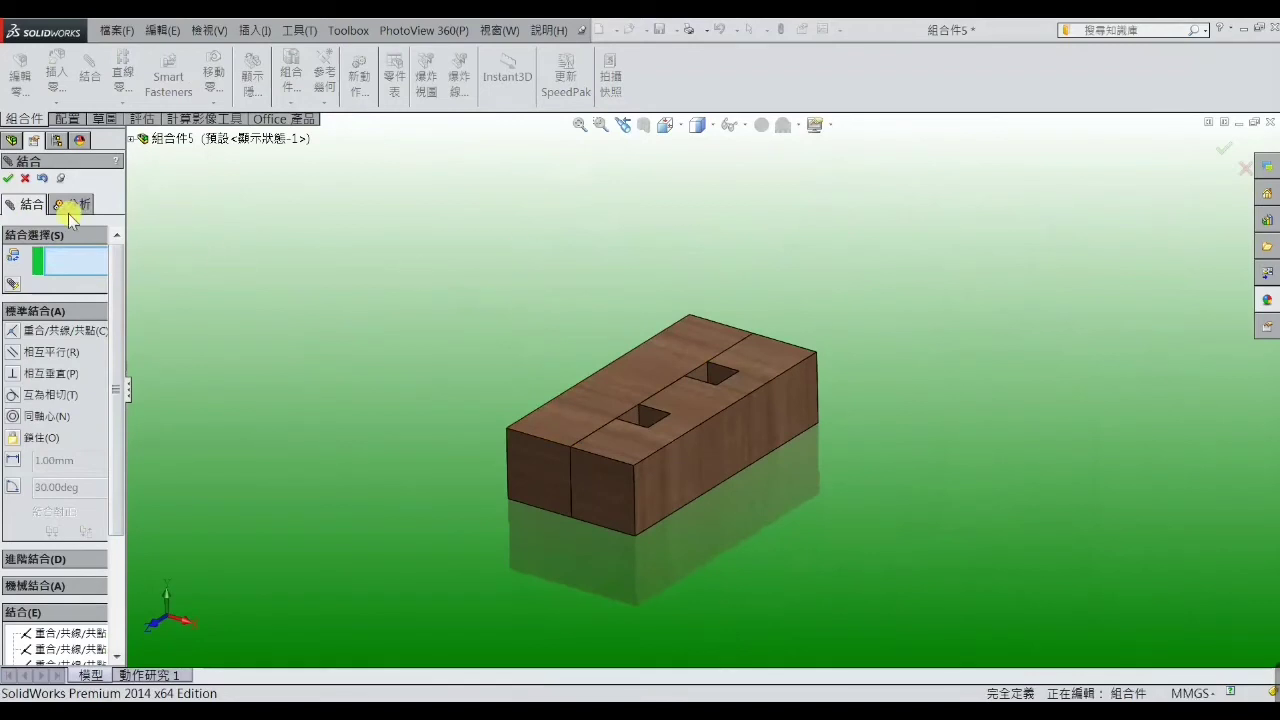
pyautogui.click(10, 179)
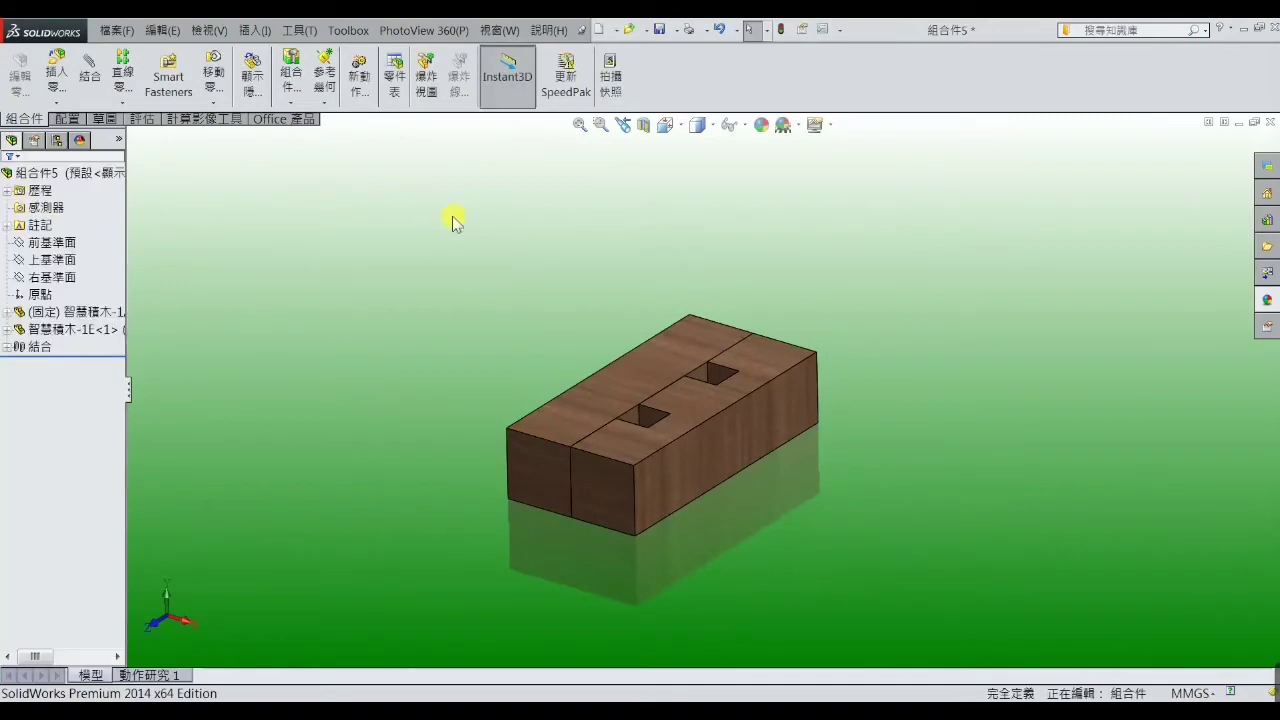
# - Insert a 智慧積木-1B part above the assembly
pyautogui.click(254, 30)
pyautogui.moveTo(283, 55)
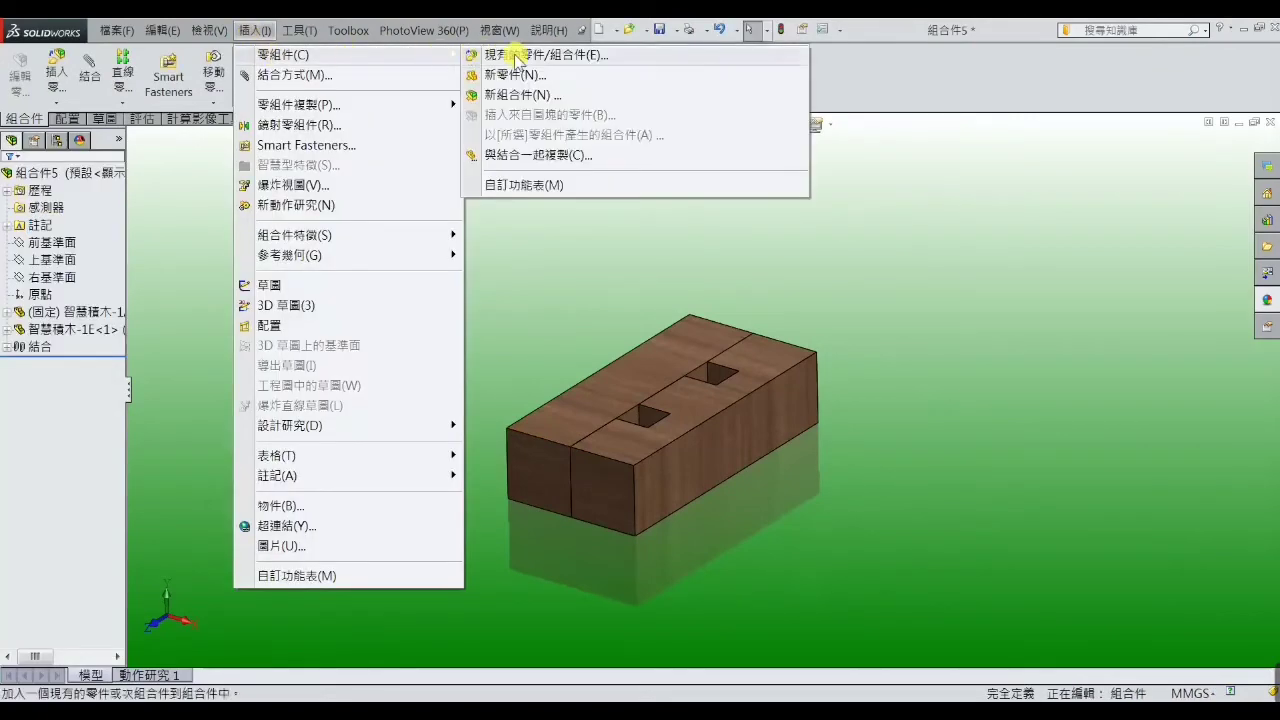
pyautogui.click(514, 56)
pyautogui.click(95, 498)
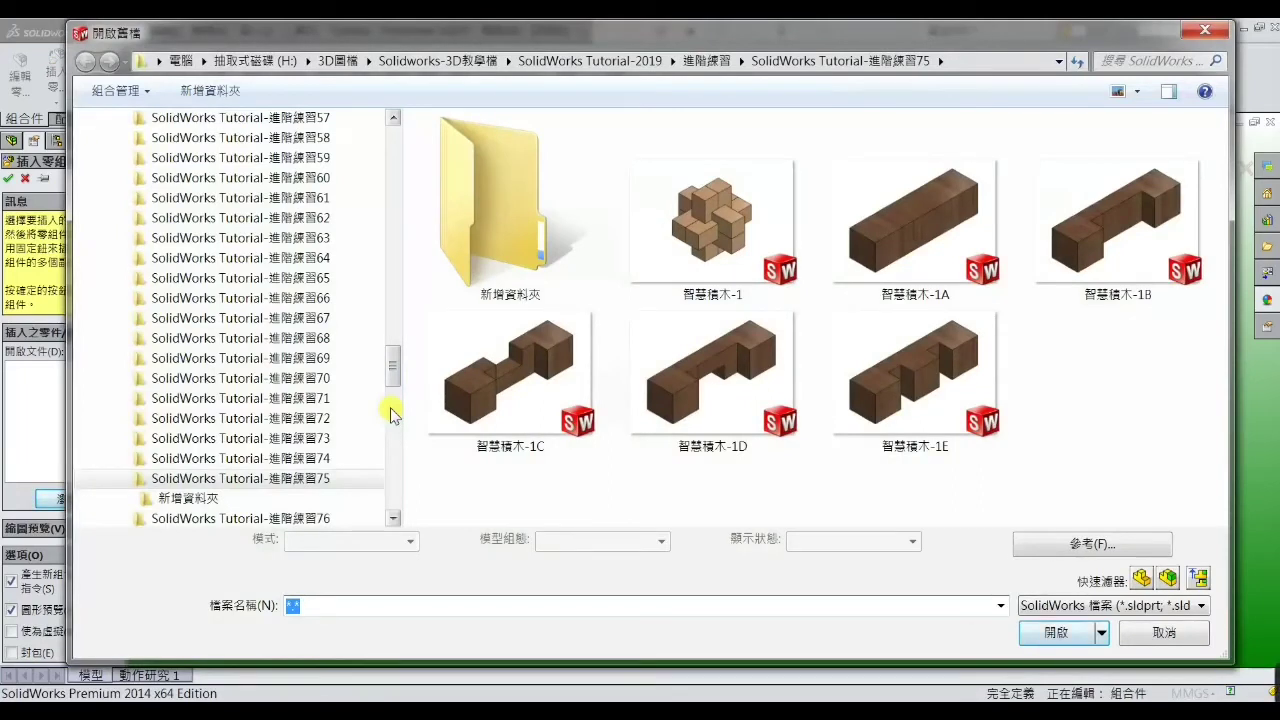
pyautogui.click(1088, 255)
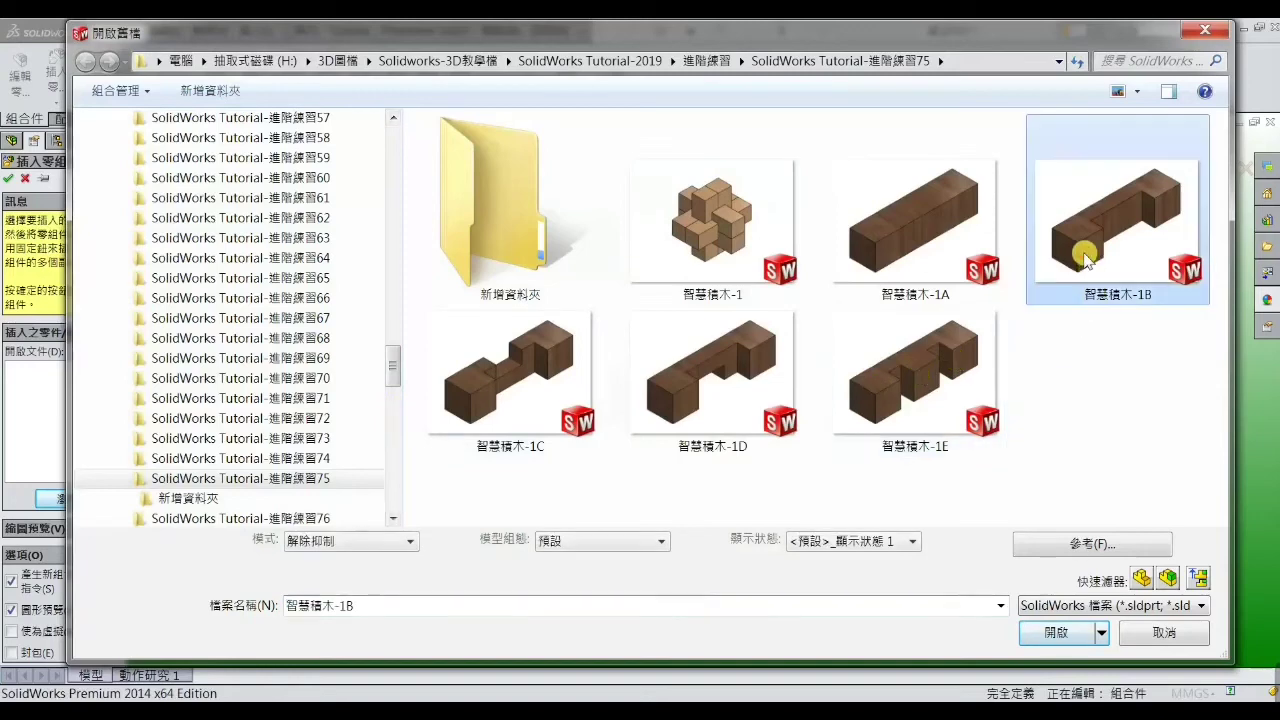
pyautogui.click(1055, 633)
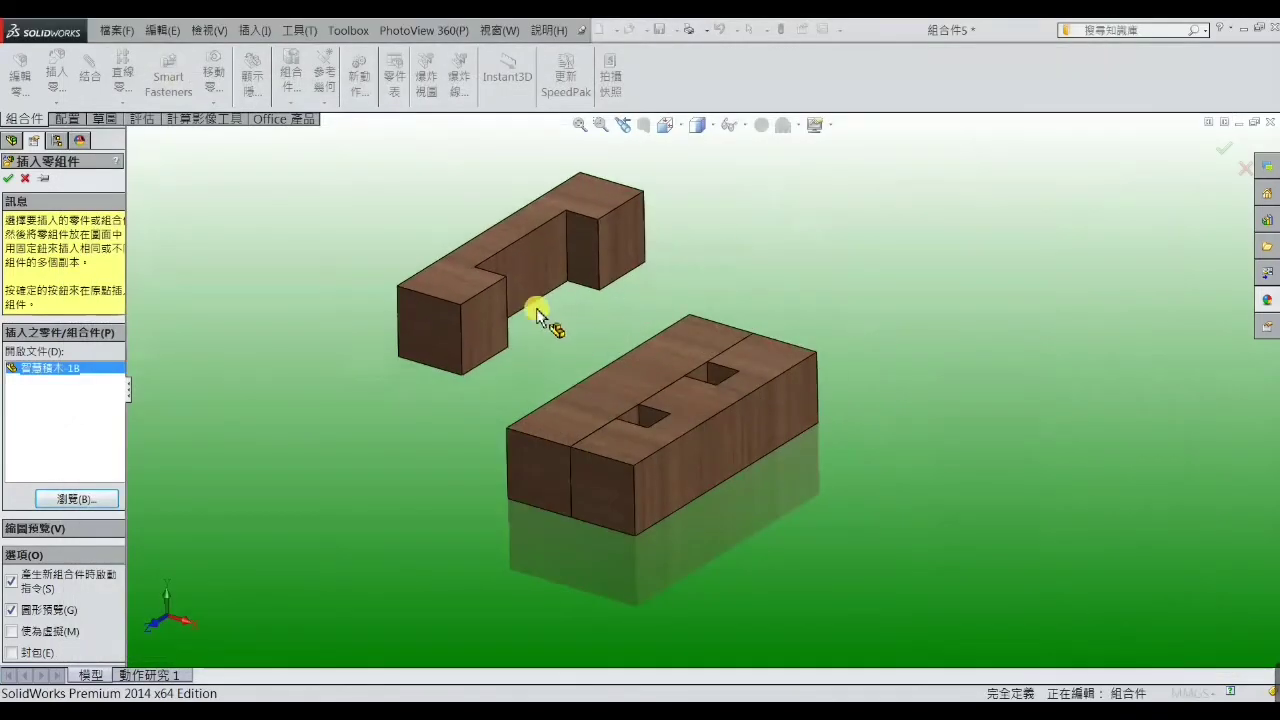
pyautogui.click(537, 316)
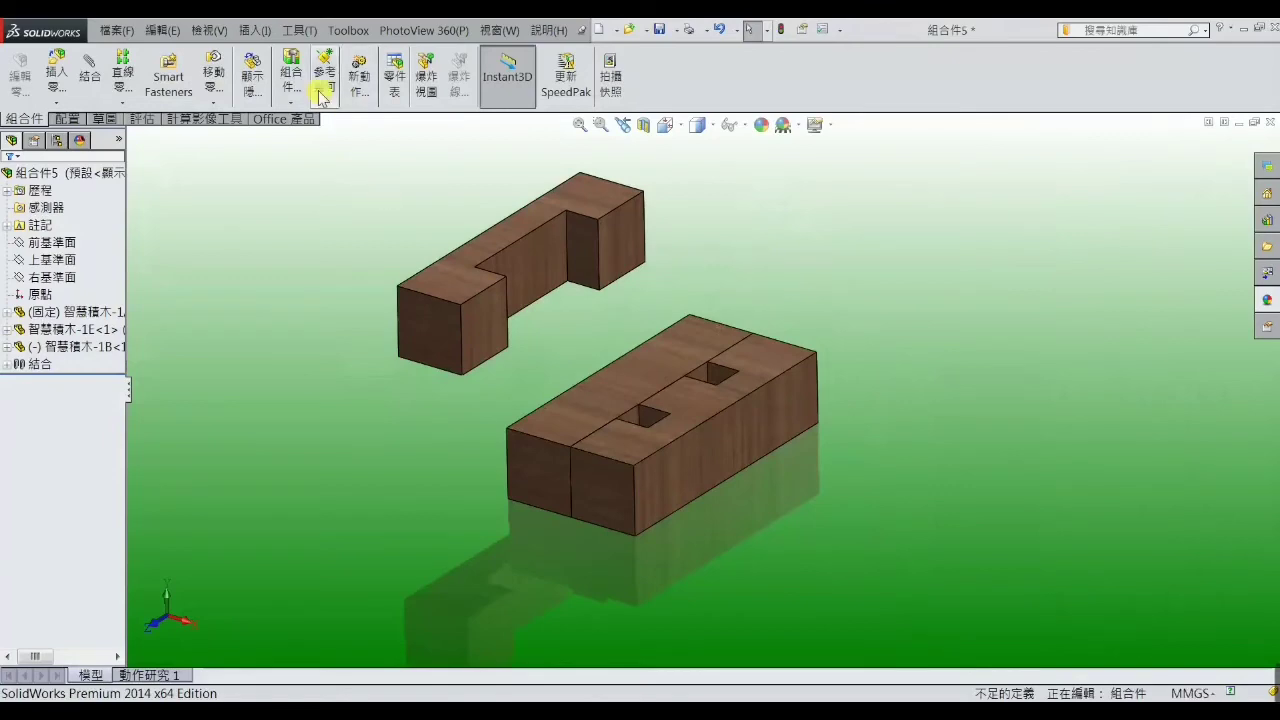
# - Insert a second copy of 智慧積木-1B above the base
pyautogui.click(252, 30)
pyautogui.click(508, 55)
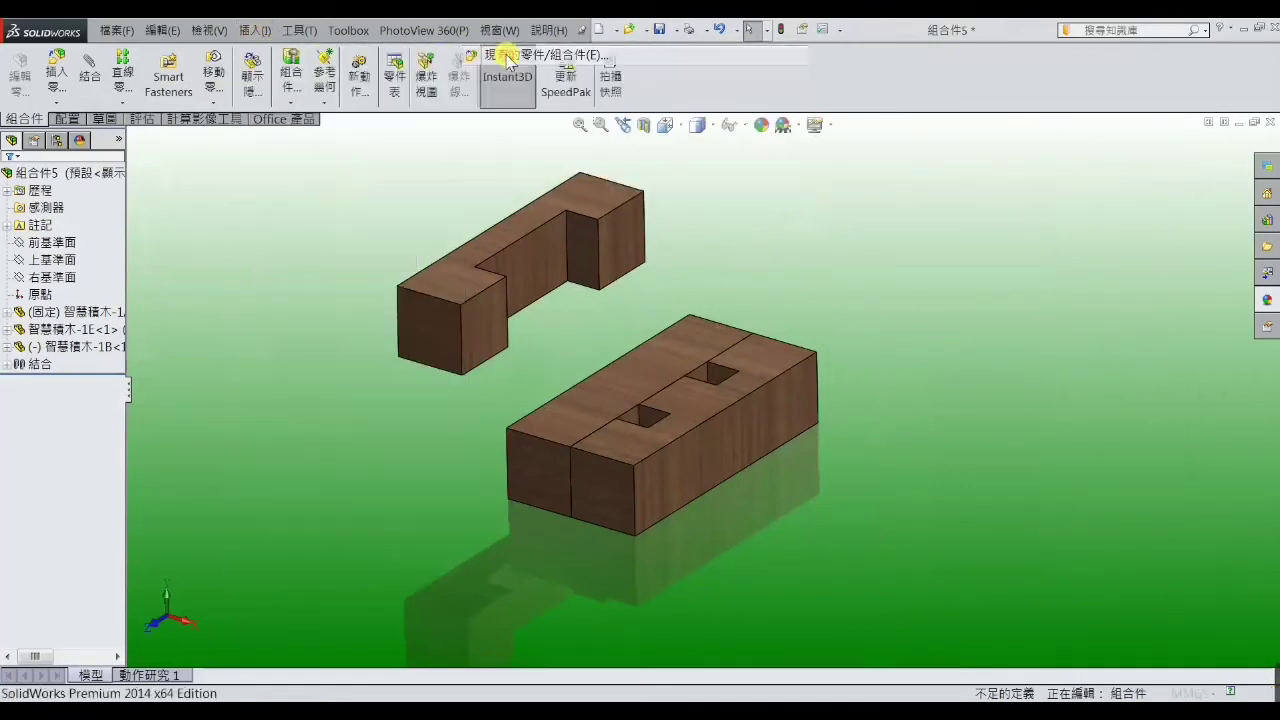
pyautogui.click(102, 505)
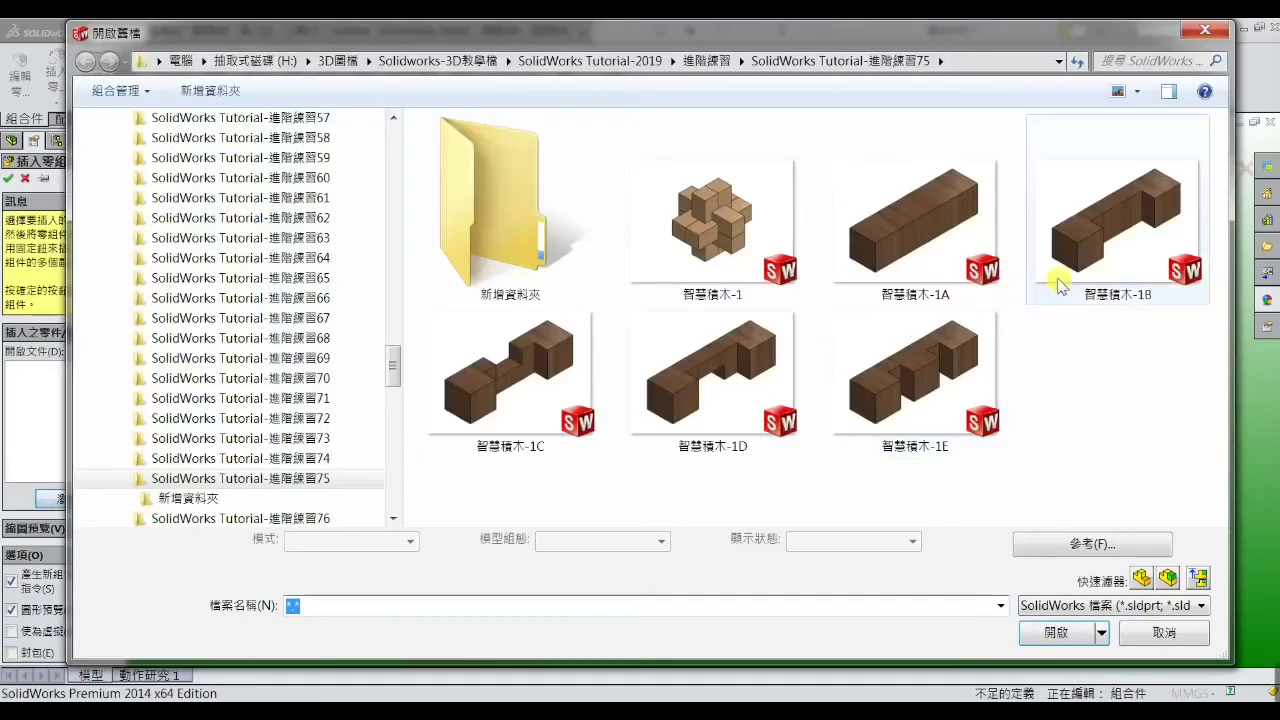
pyautogui.click(1111, 260)
pyautogui.doubleClick(1111, 260)
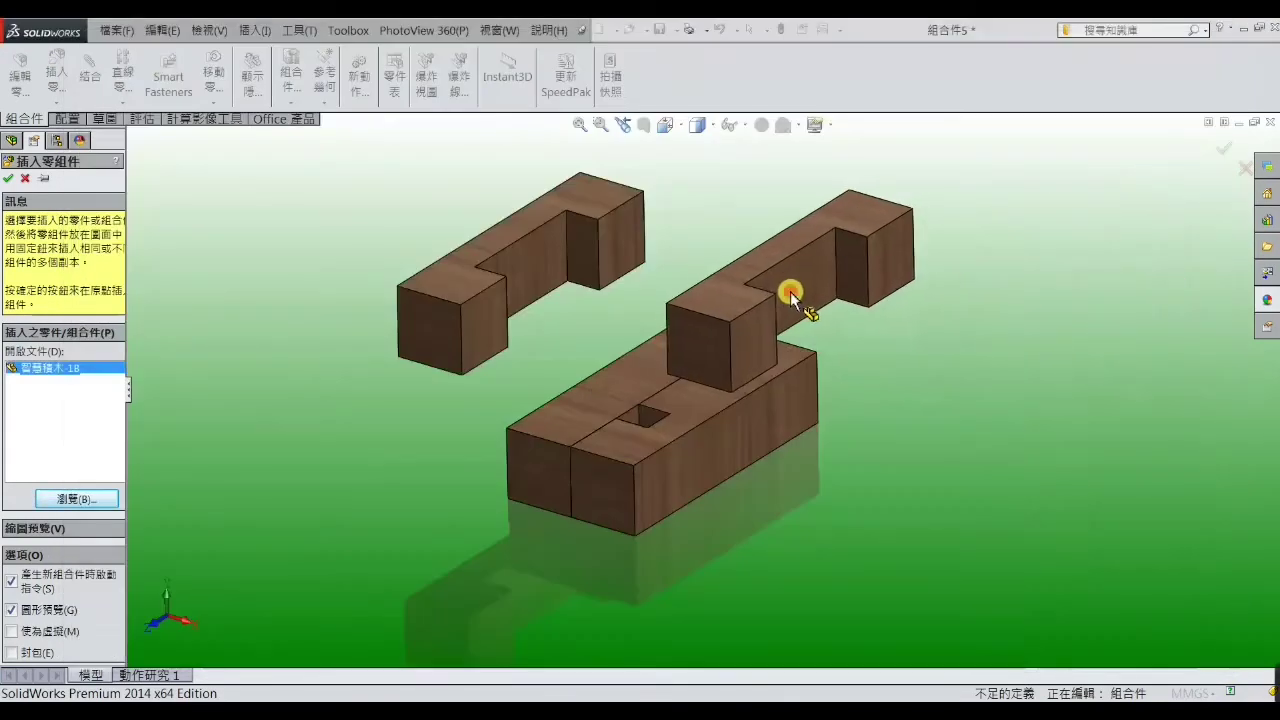
pyautogui.click(791, 286)
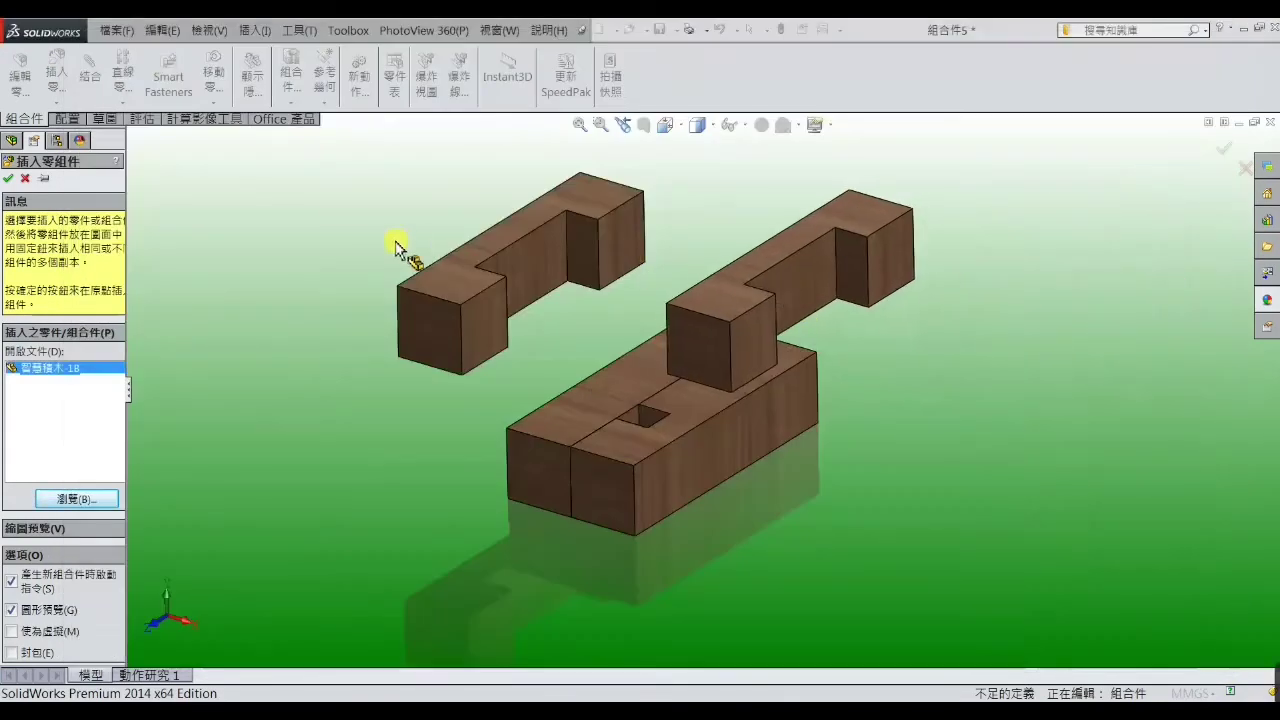
# - Mate the two 1B pieces' end and side faces coincident, flipping the second mate
pyautogui.click(90, 70)
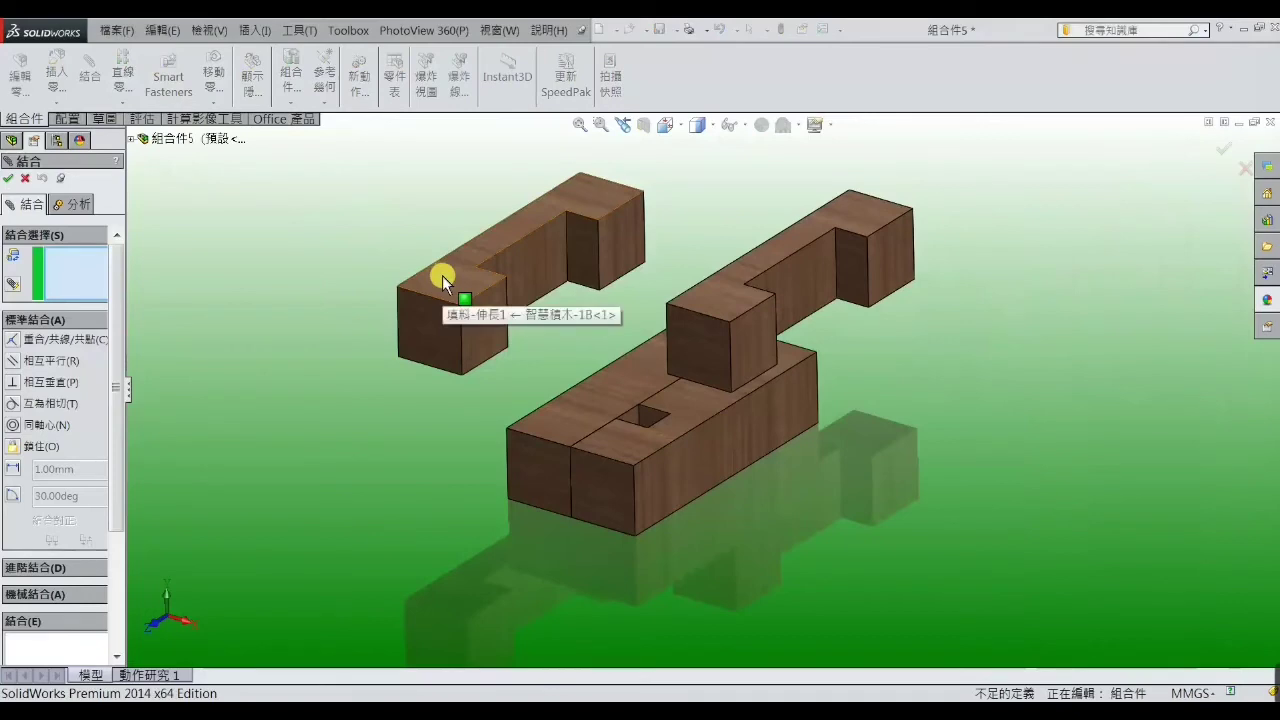
pyautogui.click(425, 321)
pyautogui.click(692, 338)
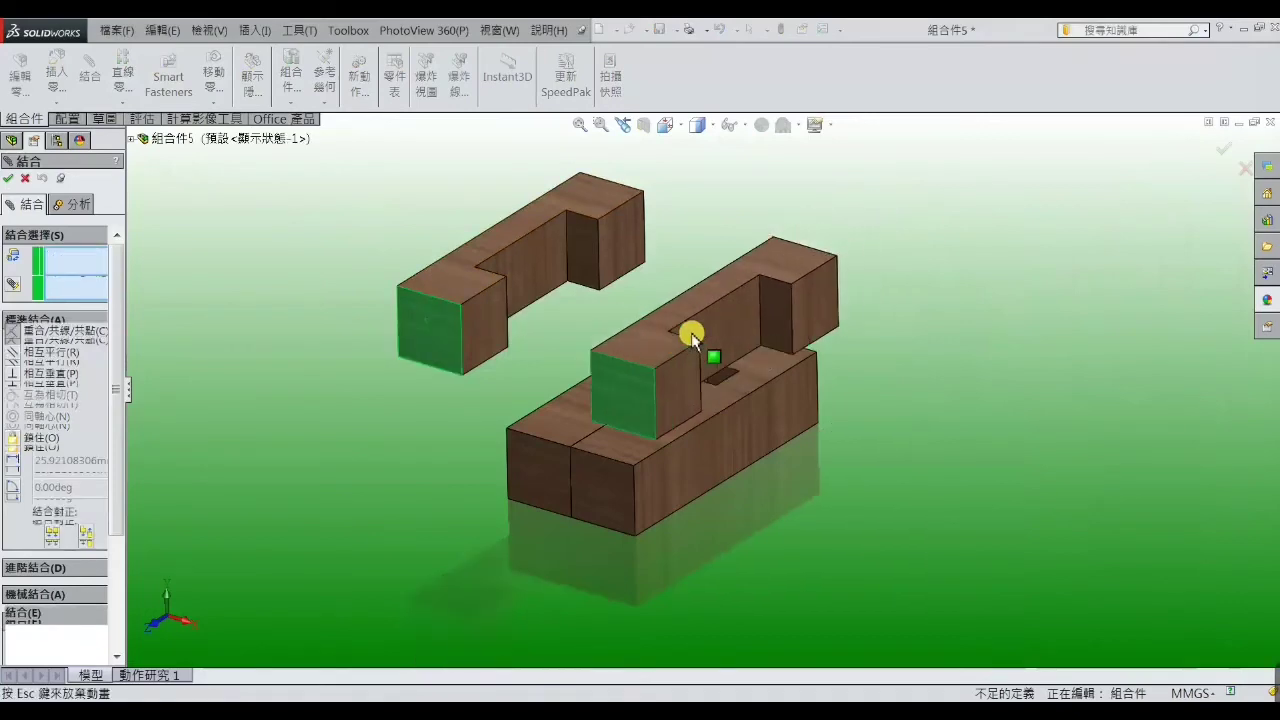
pyautogui.click(9, 178)
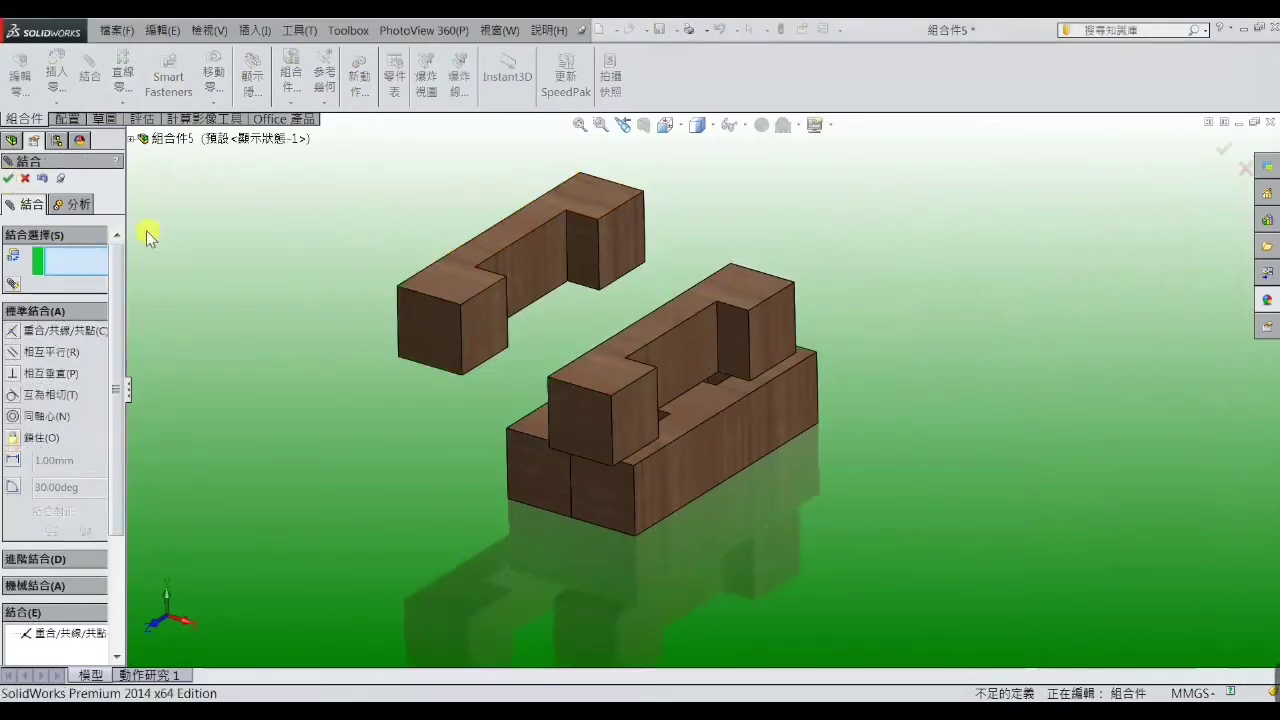
pyautogui.click(476, 318)
pyautogui.click(639, 387)
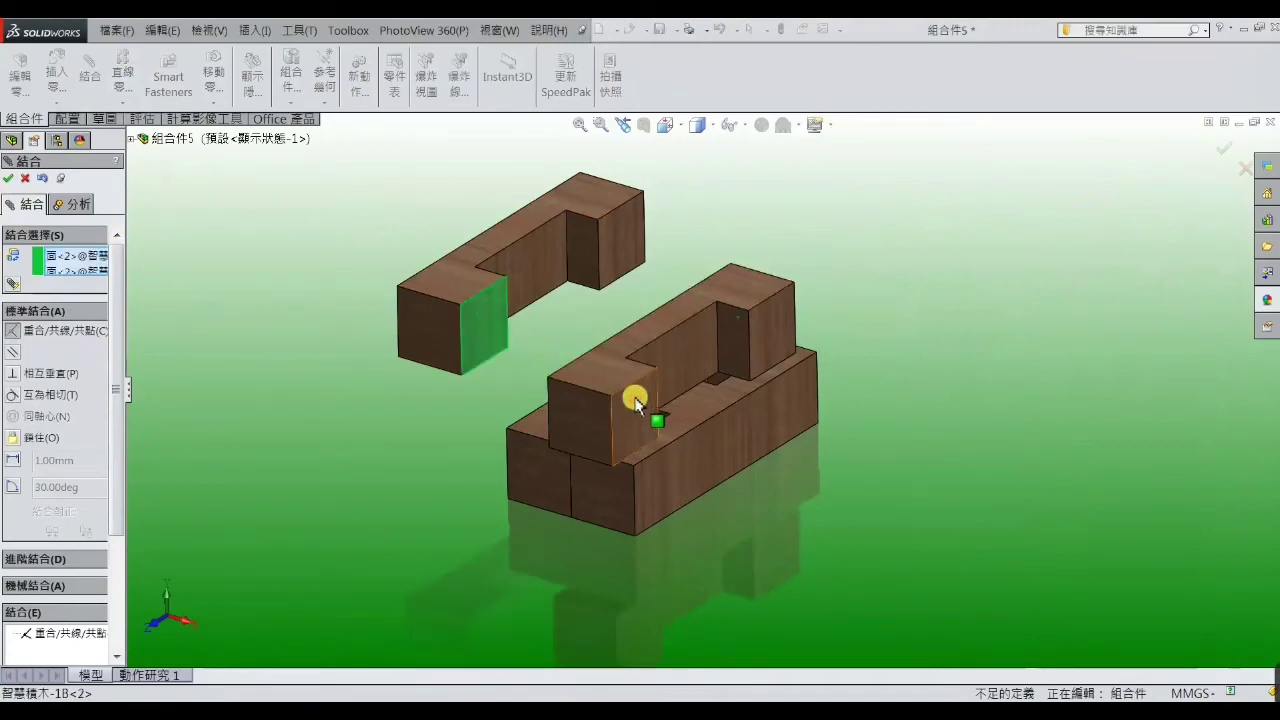
pyautogui.click(87, 530)
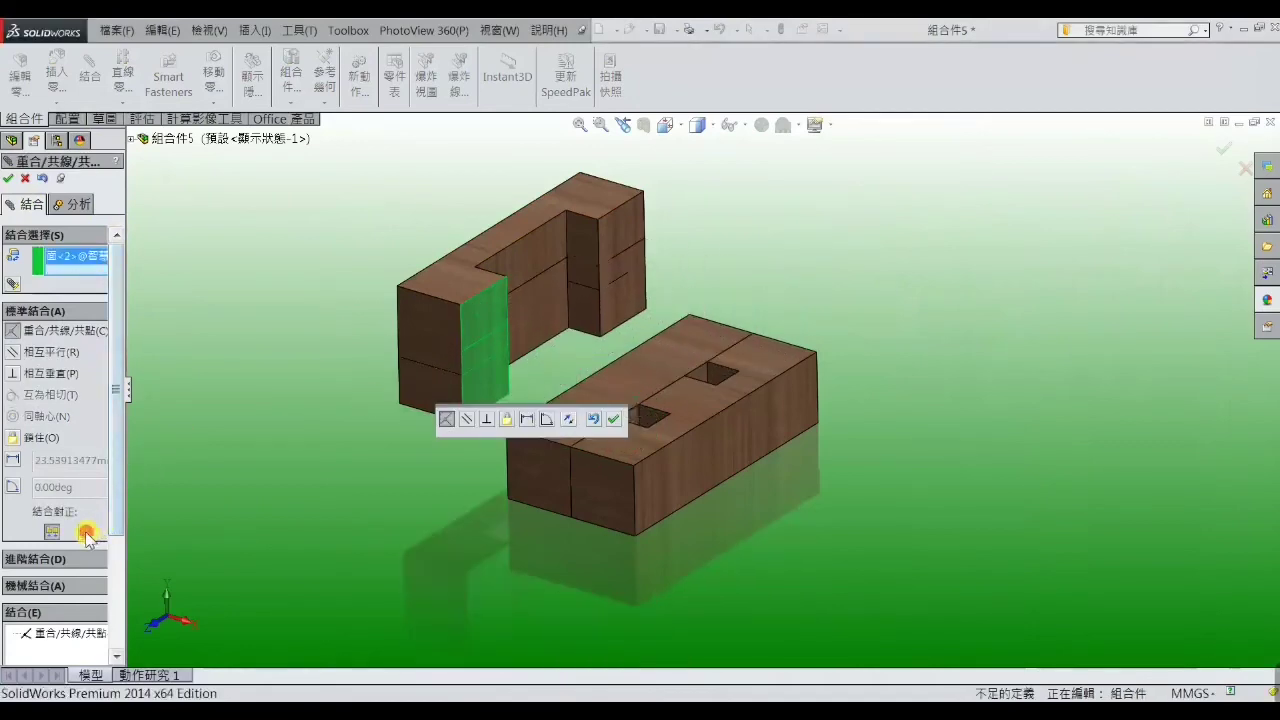
pyautogui.click(9, 178)
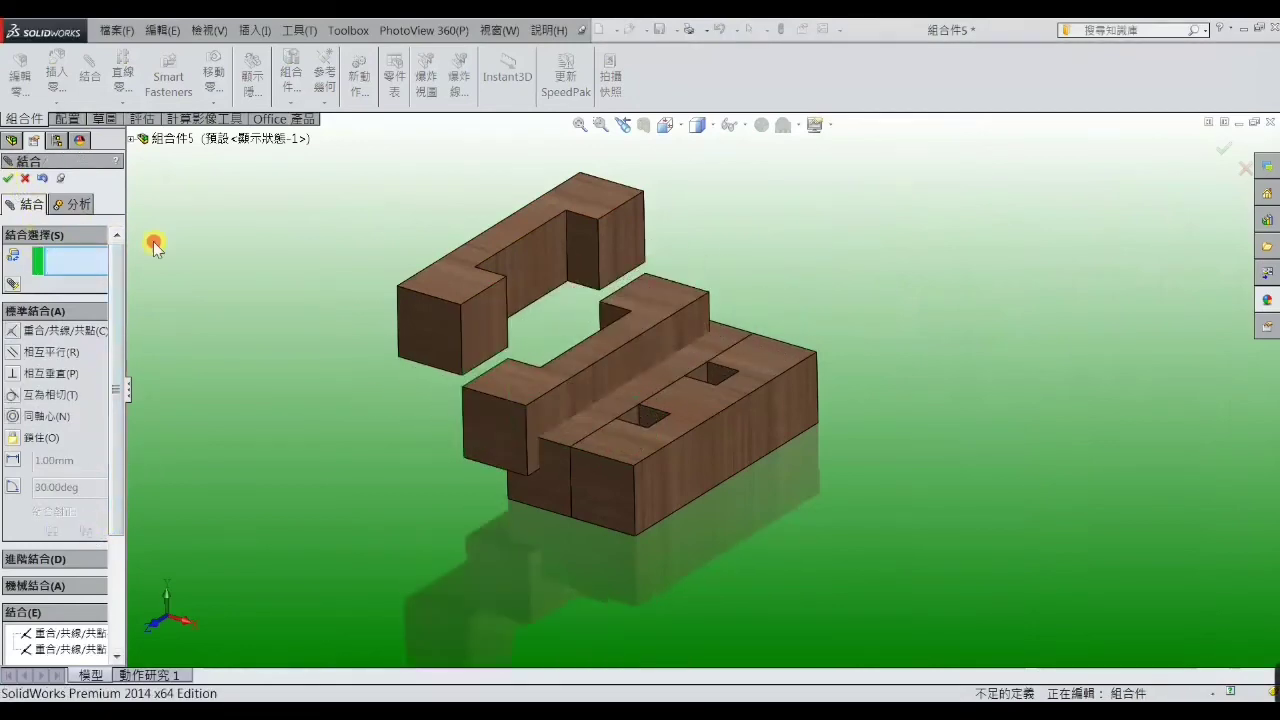
# - Level the two blocks' top faces to complete the frame, then drag it aside
pyautogui.click(457, 280)
pyautogui.click(503, 393)
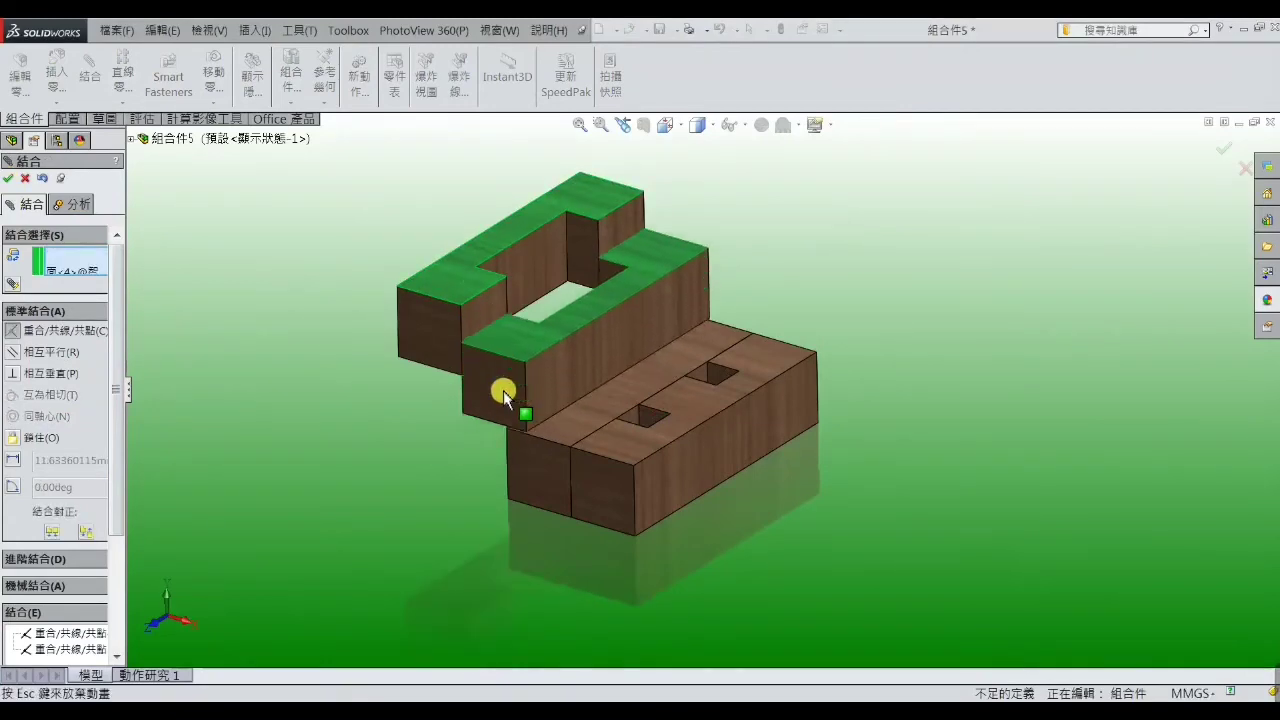
pyautogui.click(9, 178)
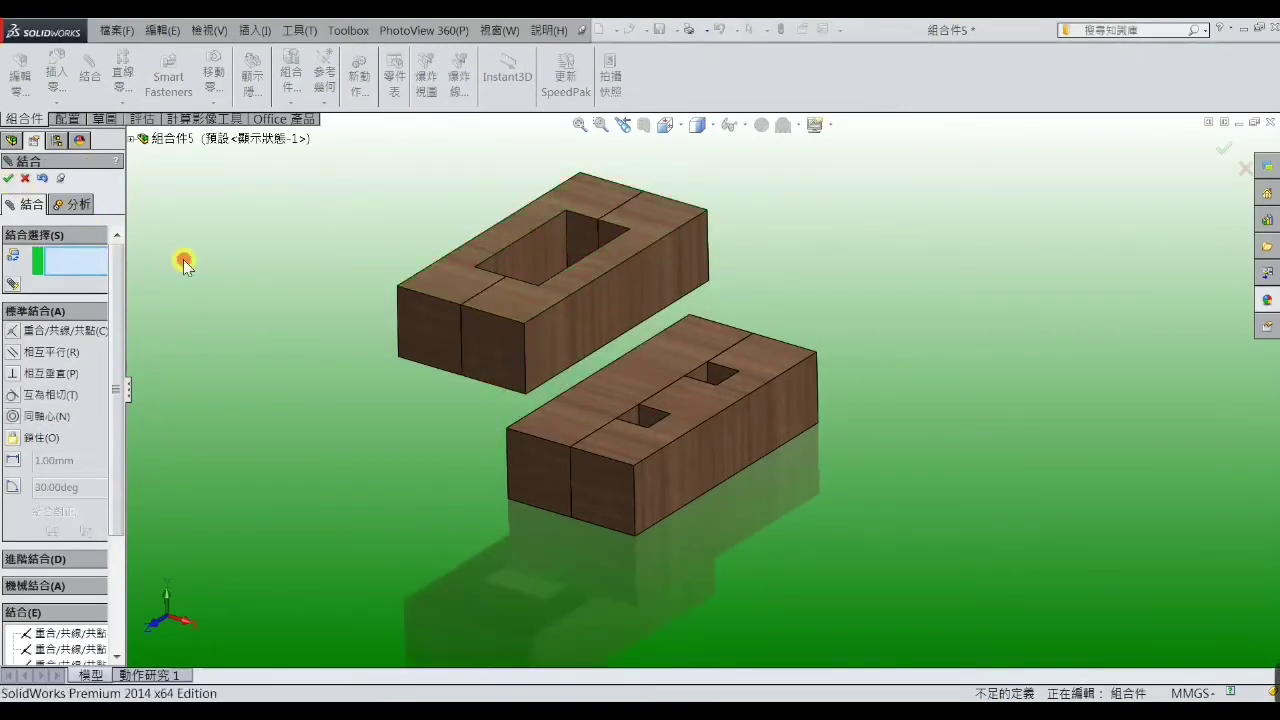
pyautogui.press('z')
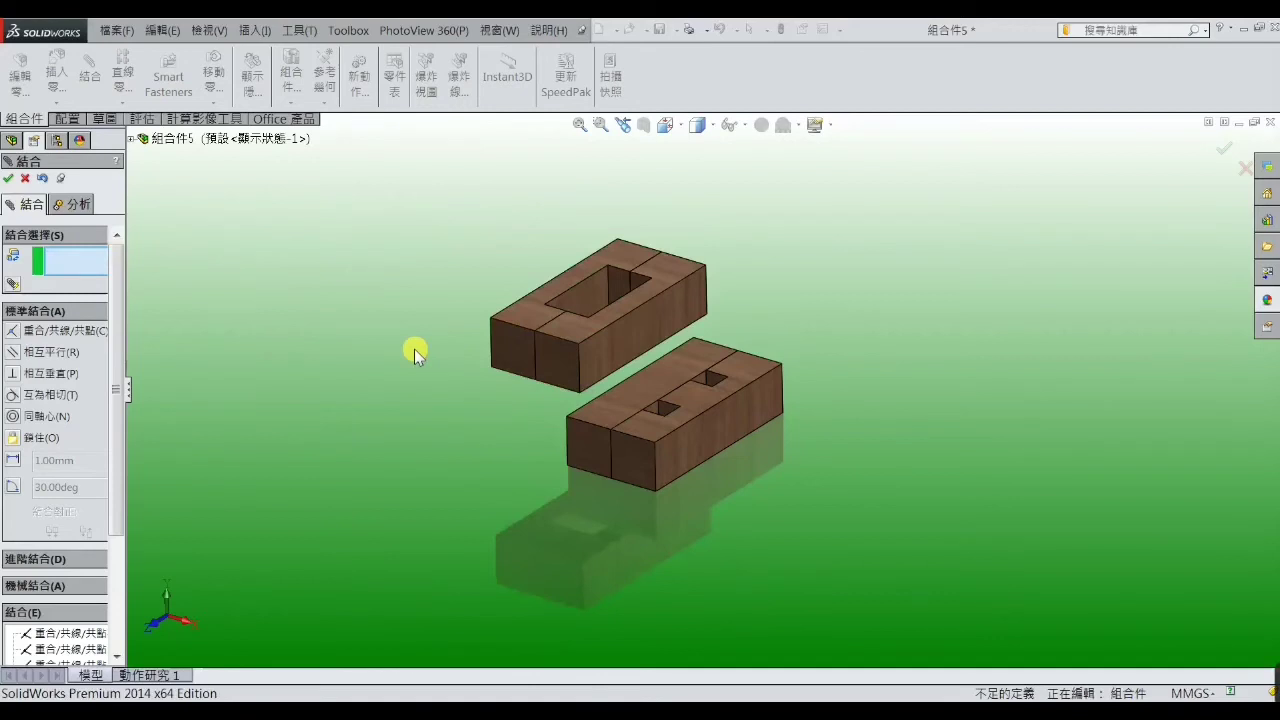
pyautogui.moveTo(636, 338); pyautogui.dragTo(556, 320)
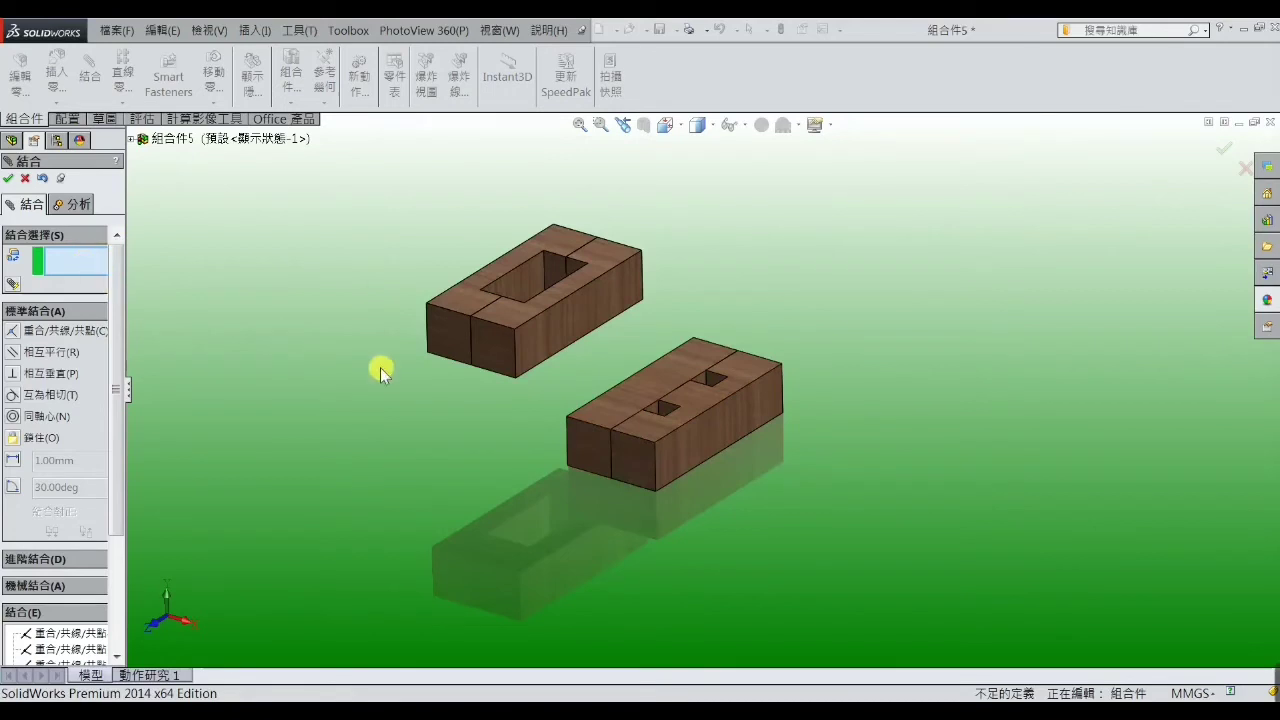
# - Mate the frame's inner faces to the lower pair's top and hole faces, flipping one
pyautogui.click(506, 288)
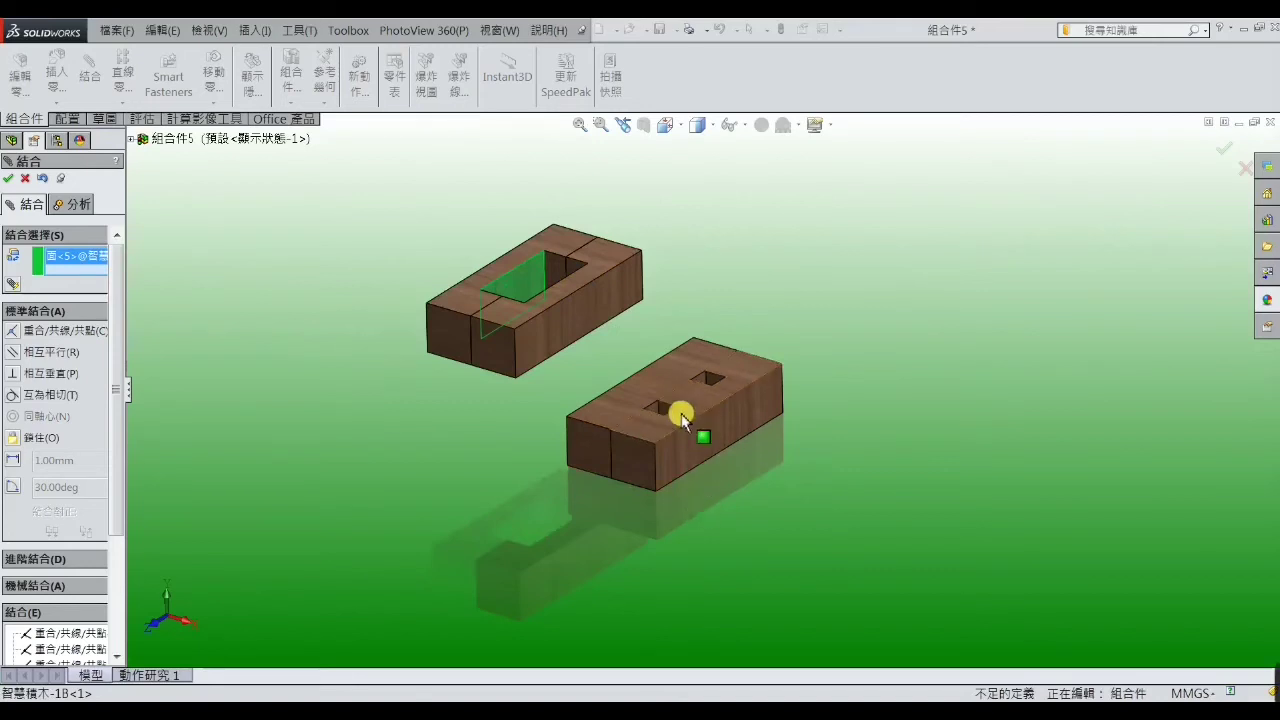
pyautogui.click(670, 384)
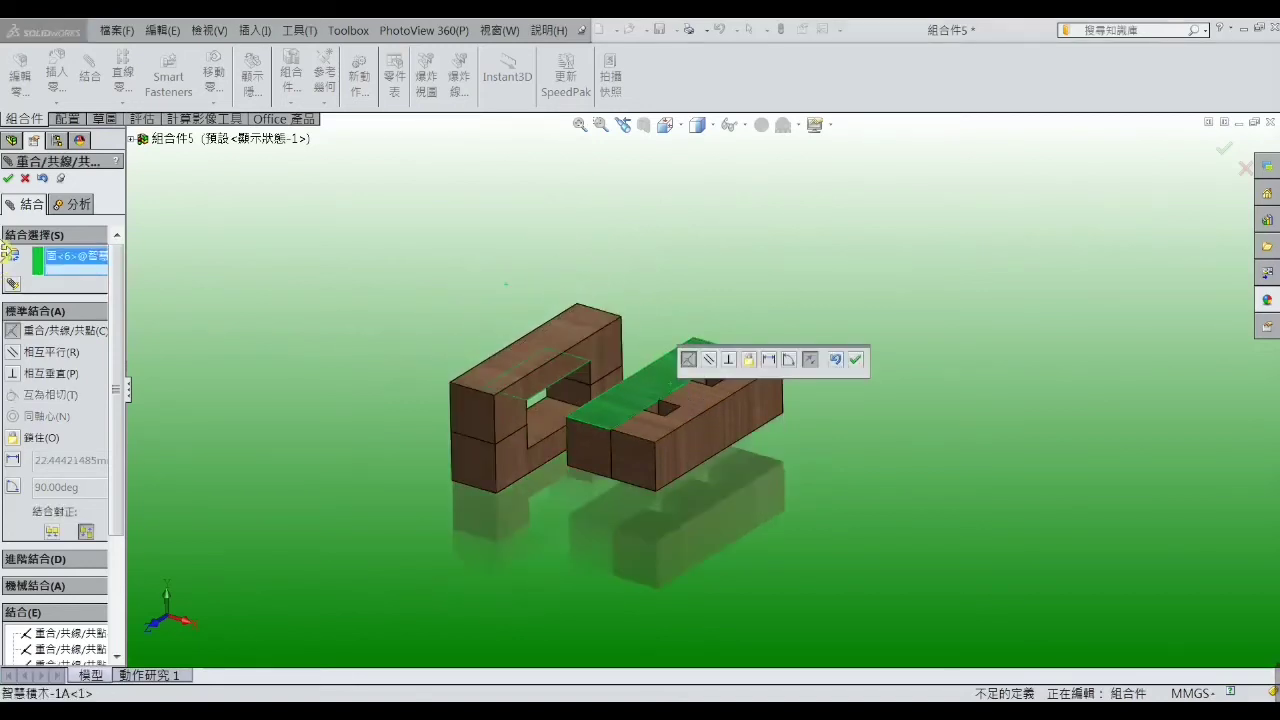
pyautogui.click(9, 180)
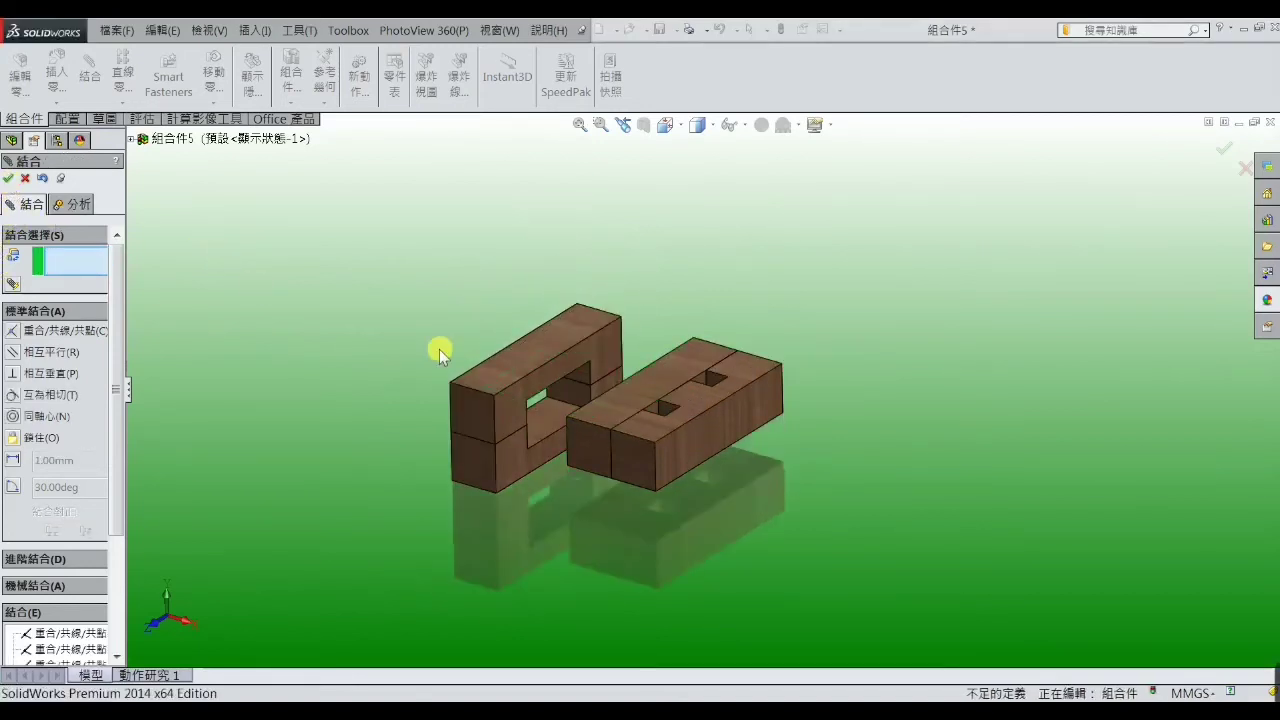
pyautogui.click(549, 366)
pyautogui.scroll(-3, 690, 400)
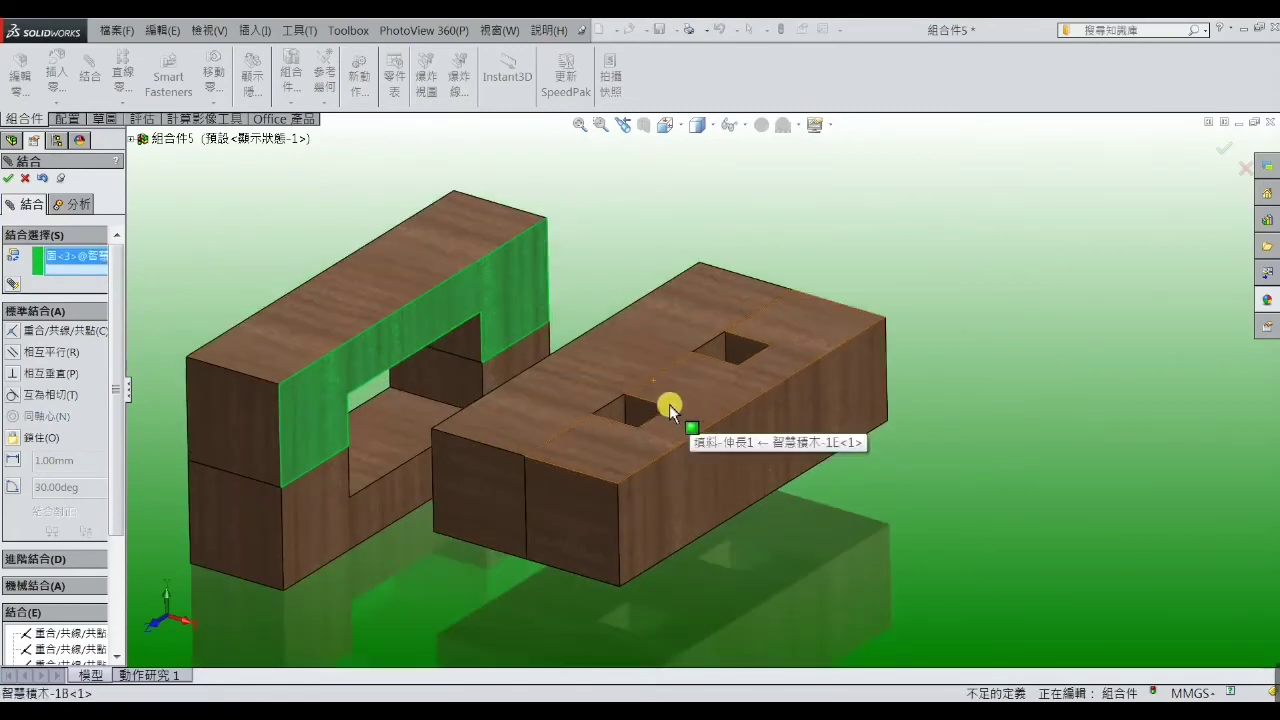
pyautogui.click(648, 410)
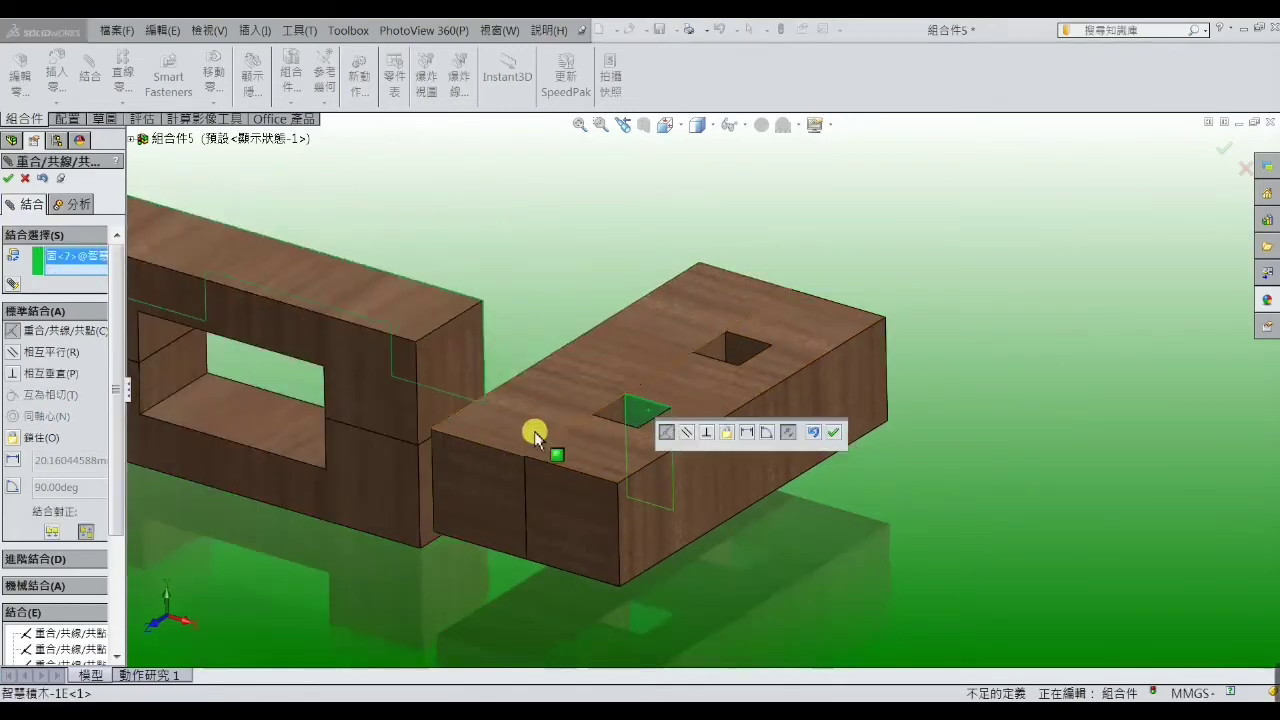
pyautogui.click(56, 536)
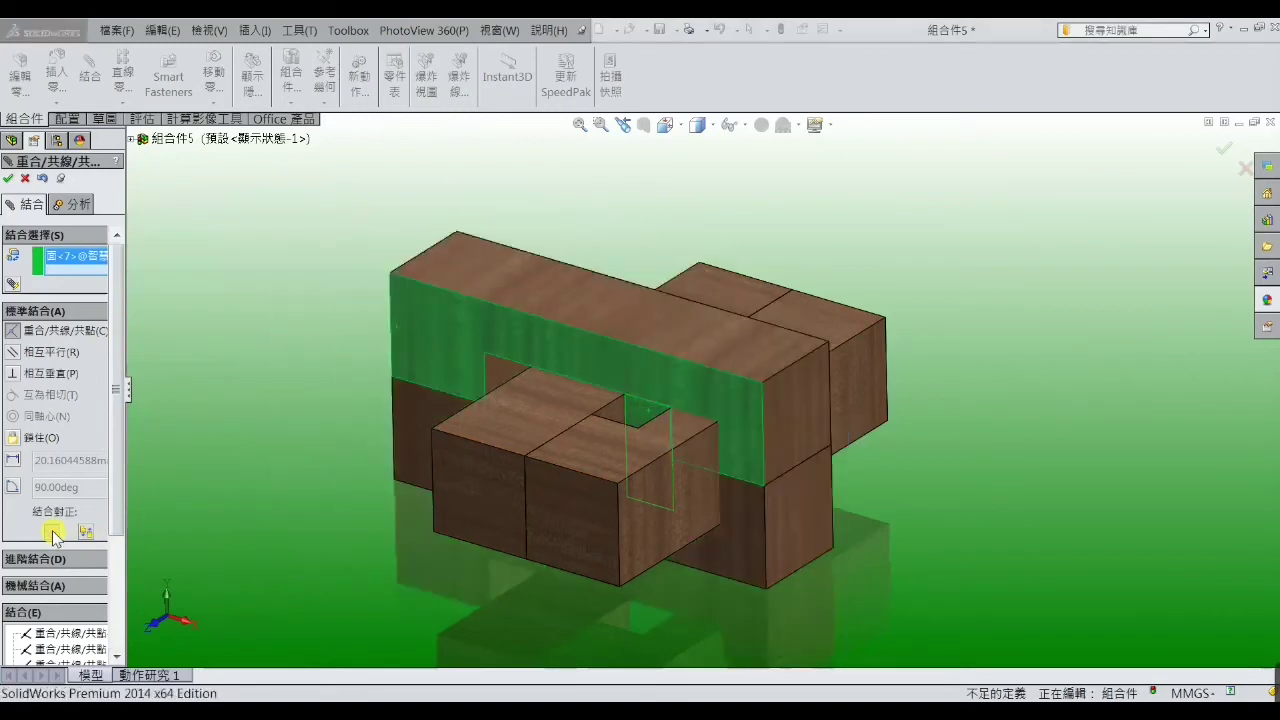
pyautogui.click(10, 180)
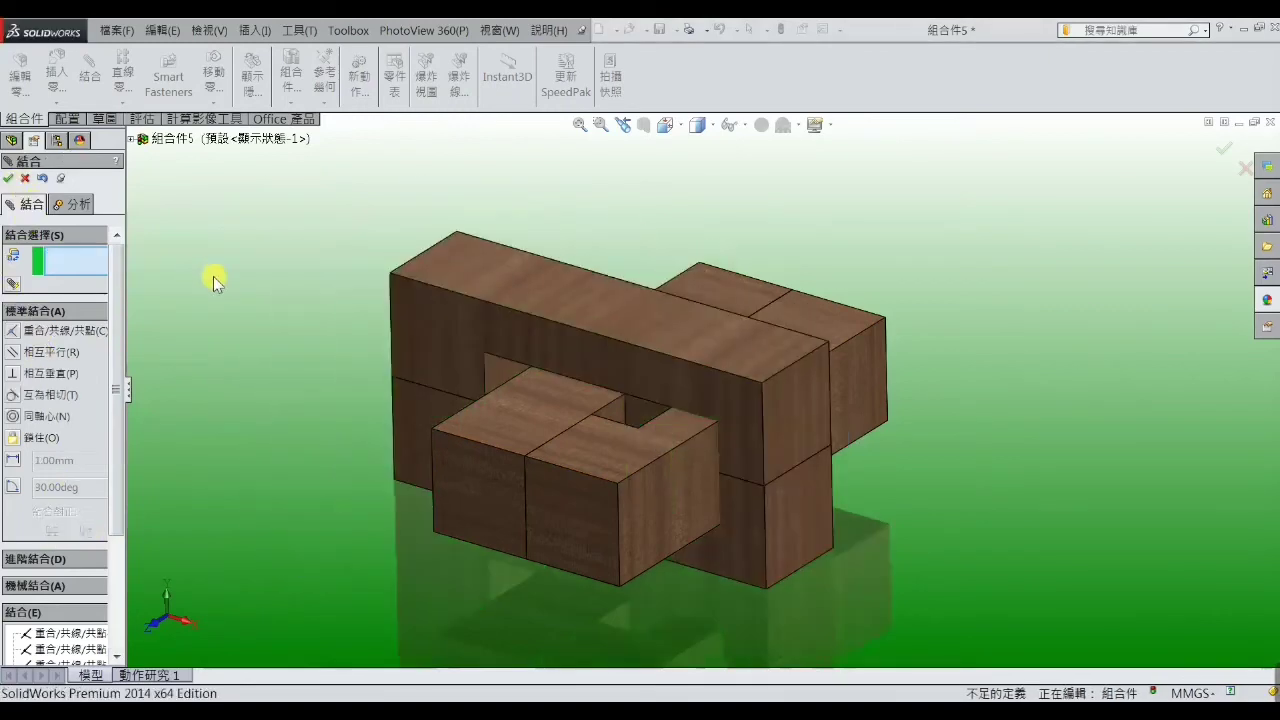
# - Add a final coincident mate inside the frame opening to lock the cross together
pyautogui.click(499, 377)
pyautogui.moveTo(494, 371); pyautogui.dragTo(607, 414, button='middle')
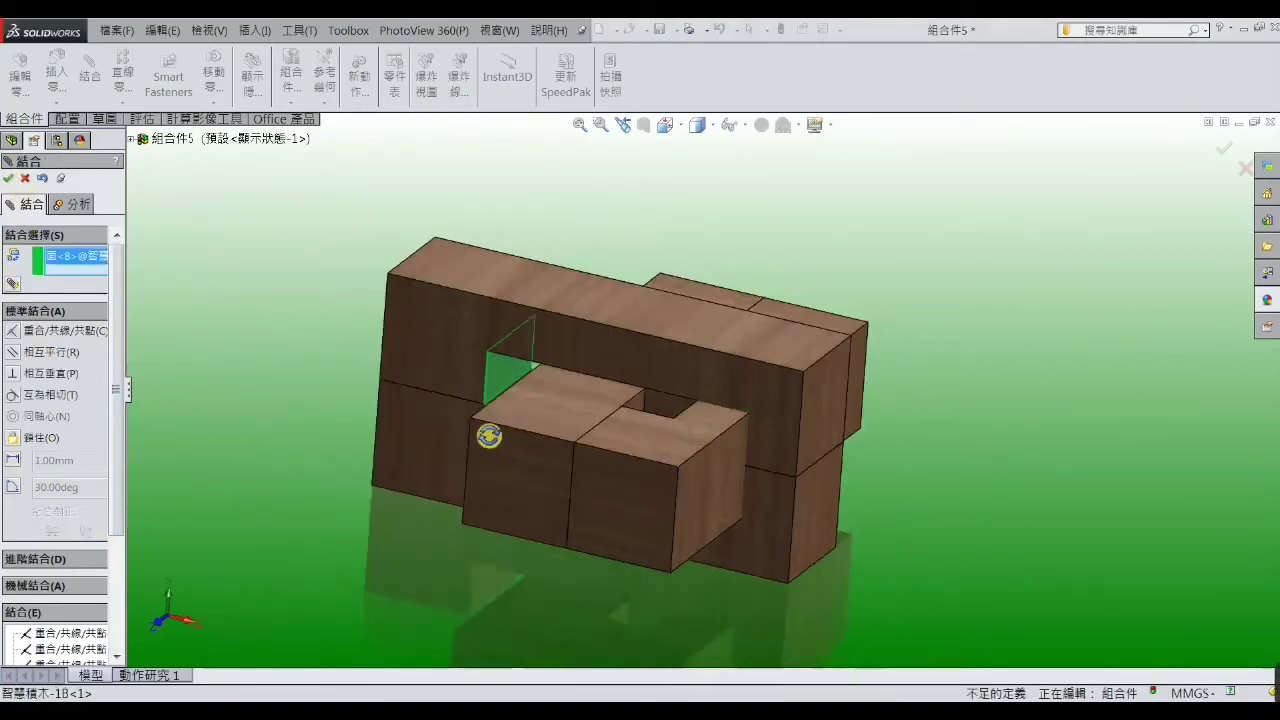
pyautogui.click(607, 414)
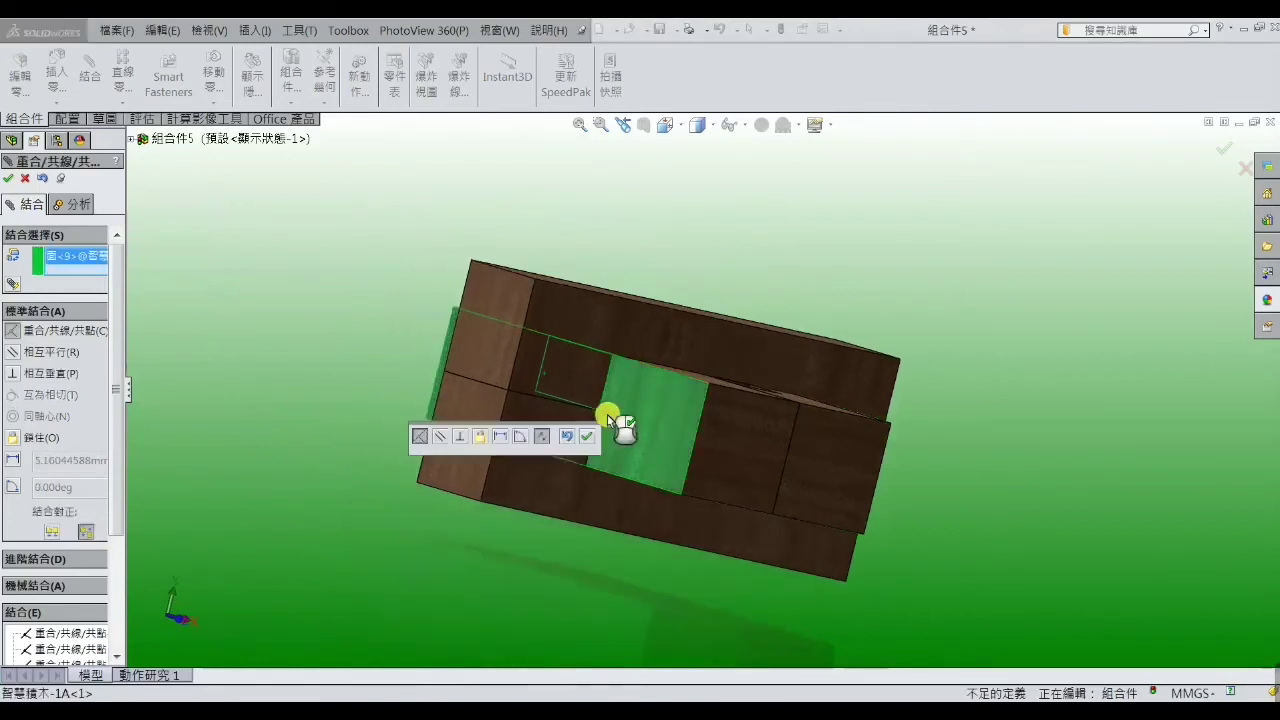
pyautogui.click(8, 180)
pyautogui.moveTo(280, 269); pyautogui.dragTo(460, 460, button='middle')
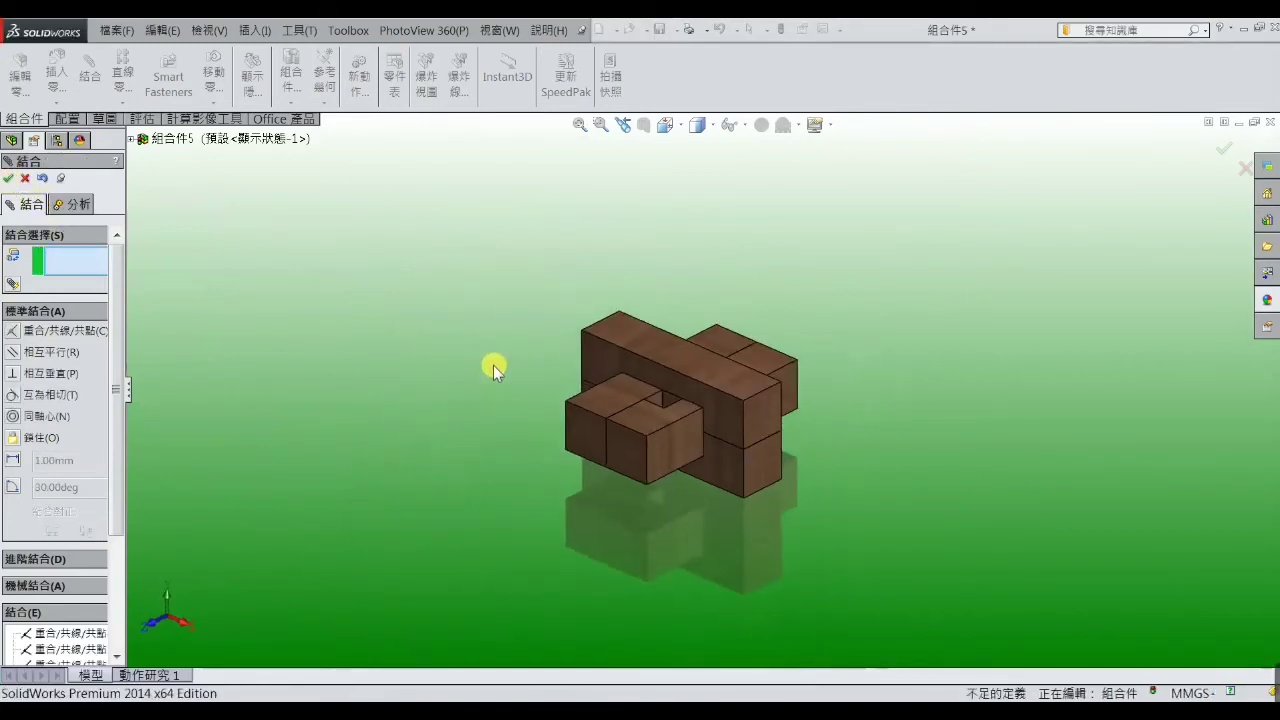
pyautogui.click(8, 179)
# - Insert the existing part 智慧積木-1C and place it above the cross
pyautogui.click(247, 31)
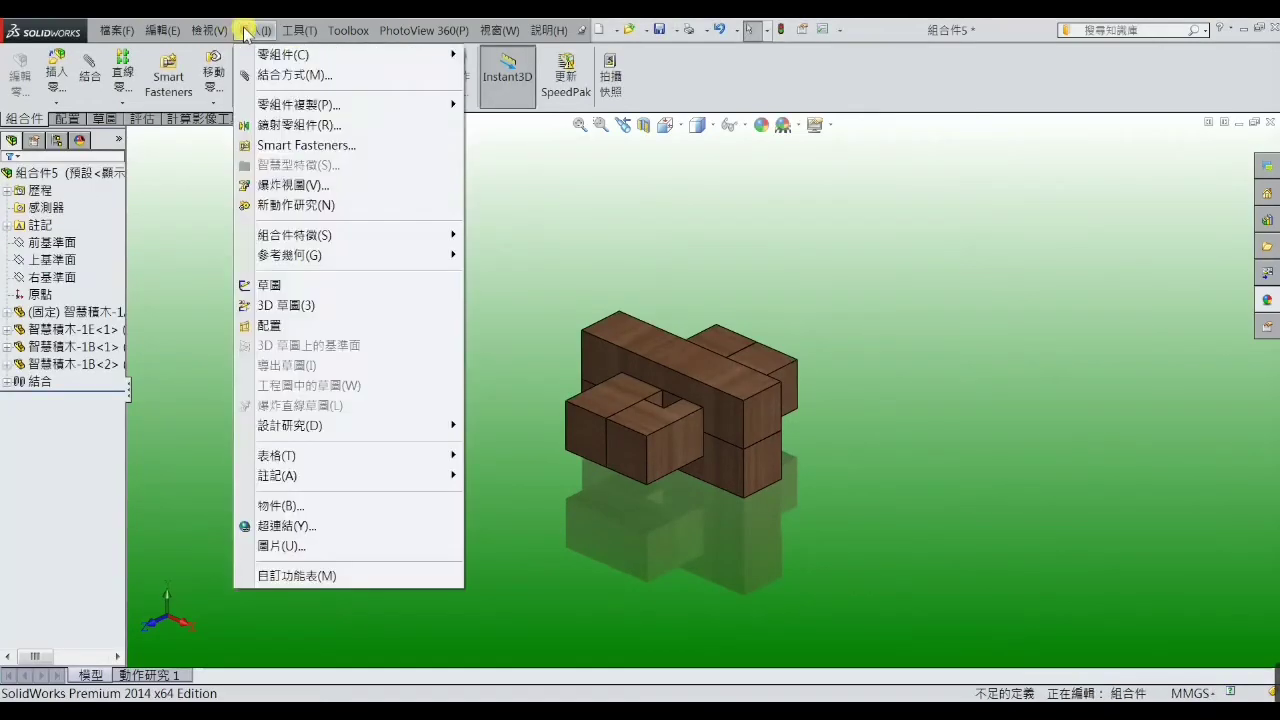
pyautogui.click(480, 54)
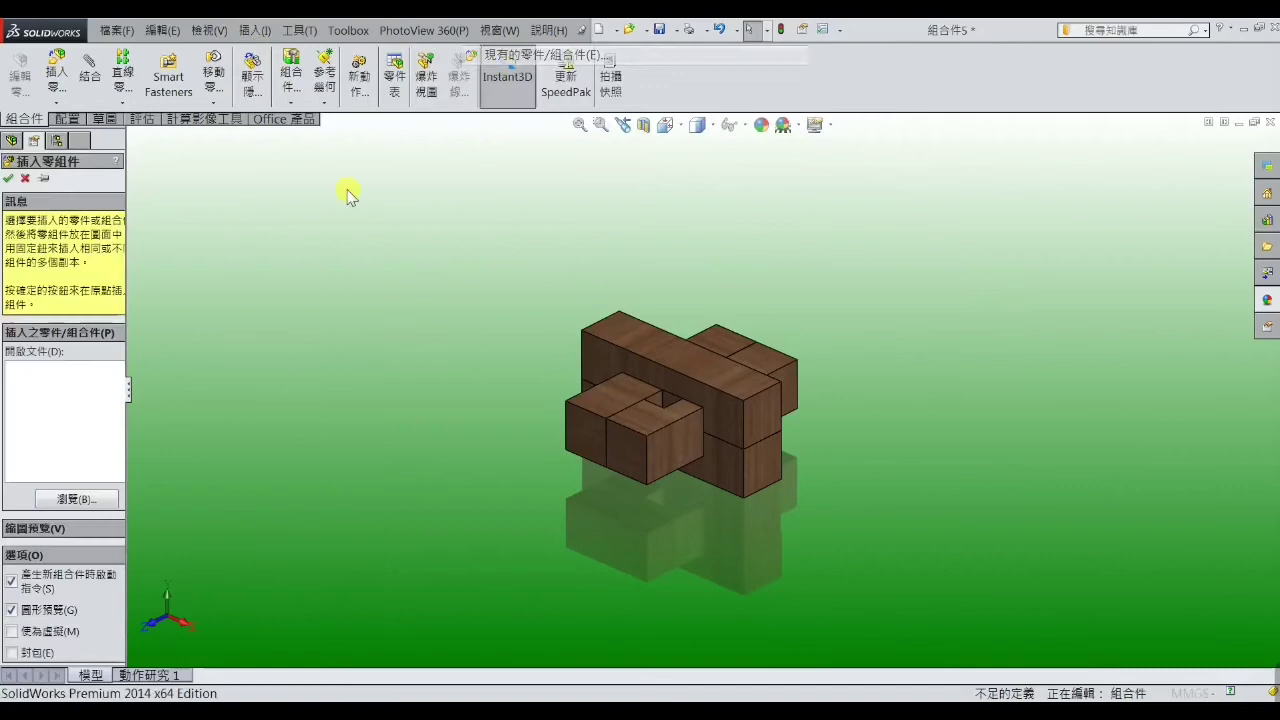
pyautogui.click(108, 500)
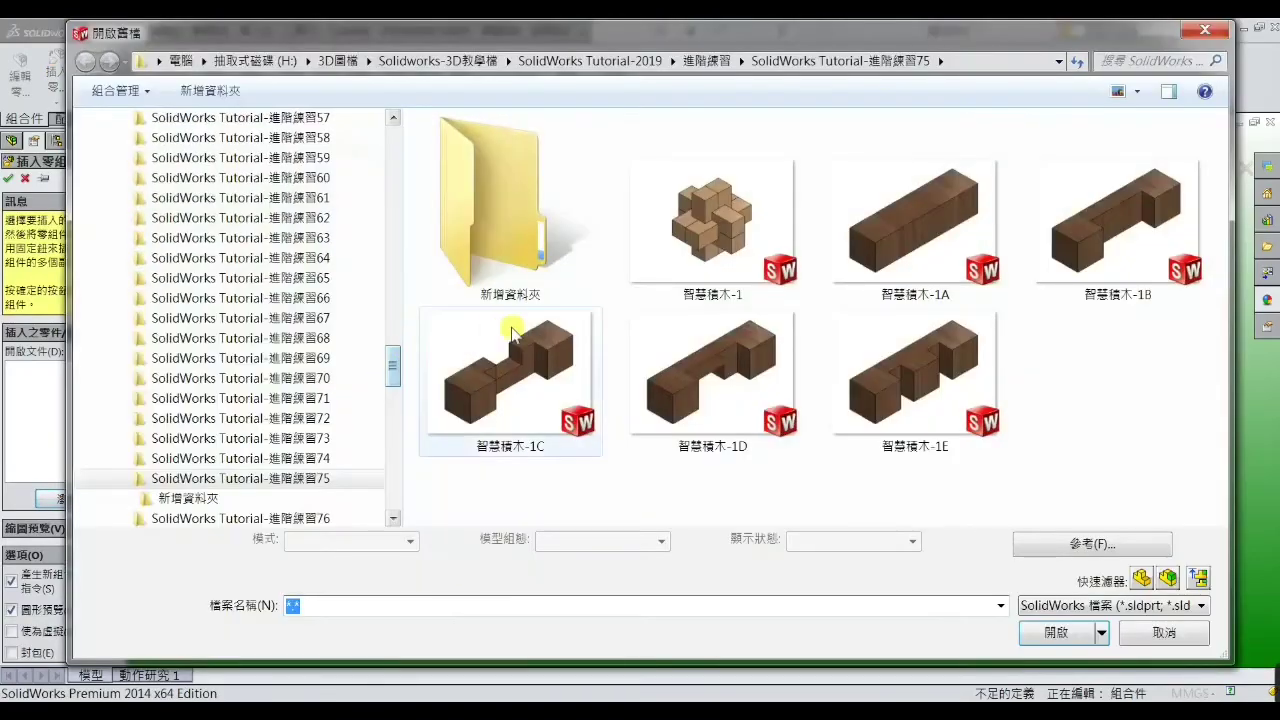
pyautogui.doubleClick(511, 335)
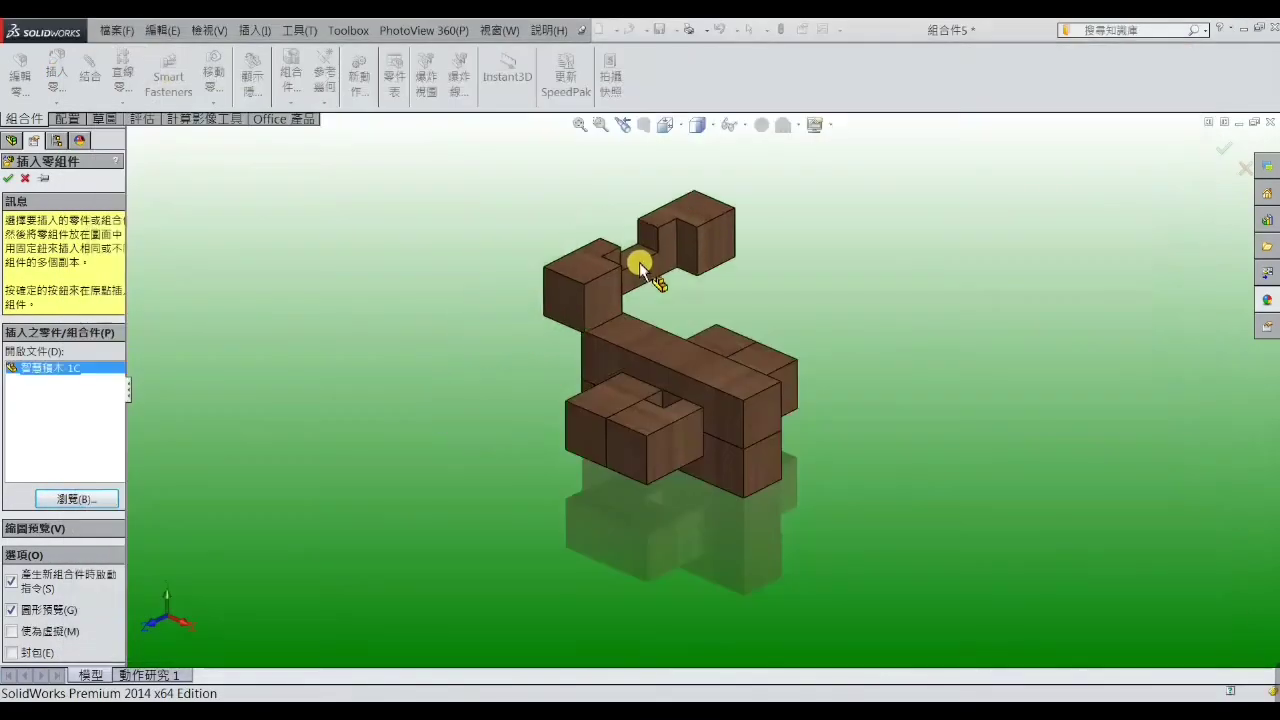
pyautogui.click(591, 209)
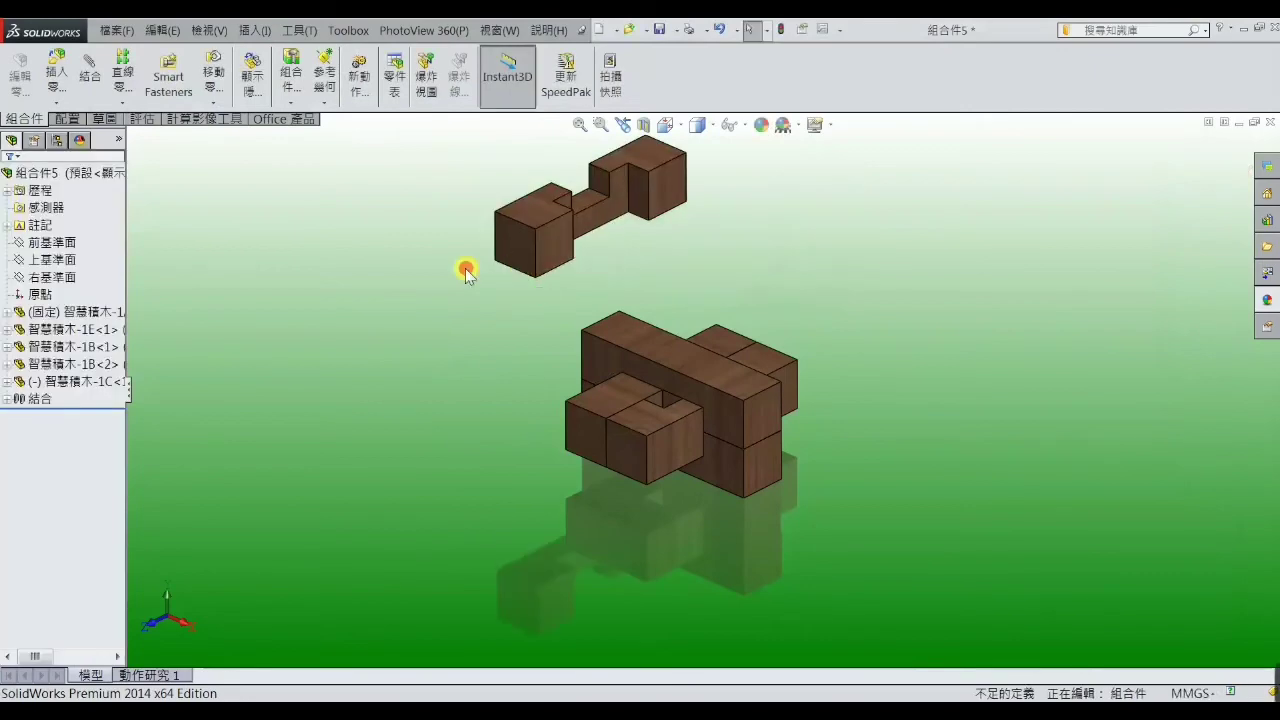
# - Insert the existing part 智慧積木-1D and place it to the right of the cross
pyautogui.click(251, 31)
pyautogui.moveTo(283, 55)
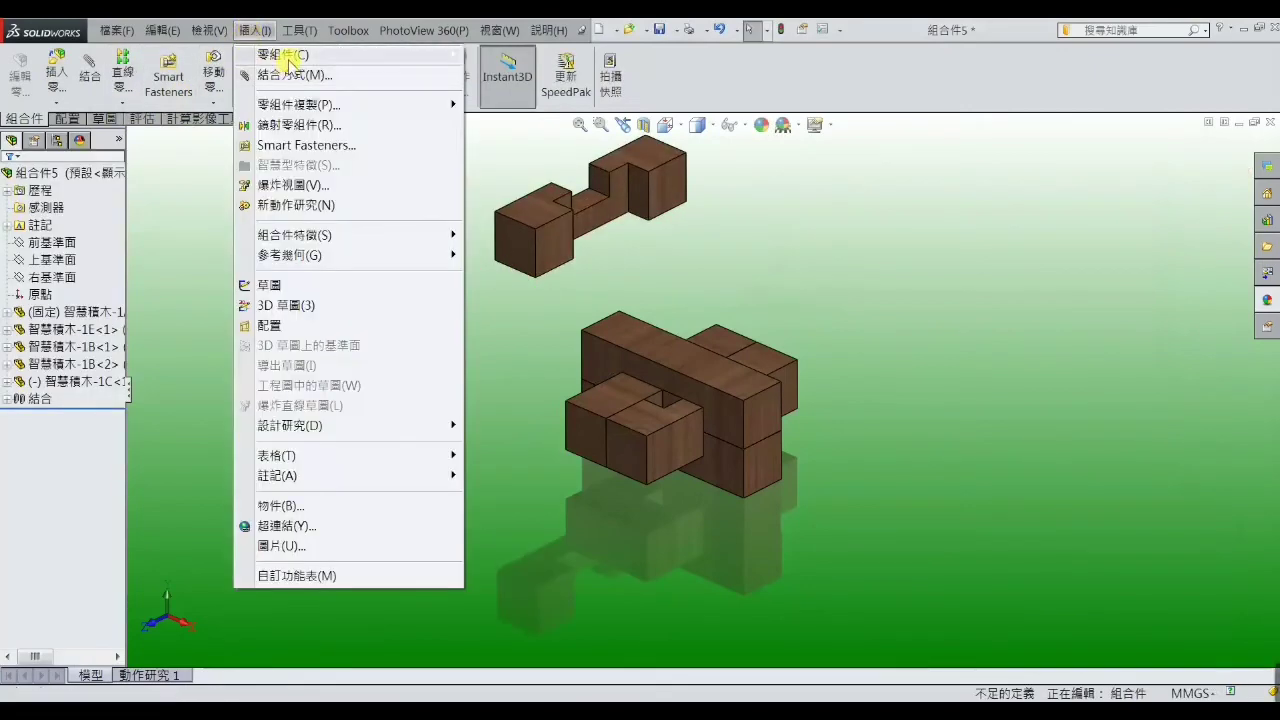
pyautogui.click(511, 56)
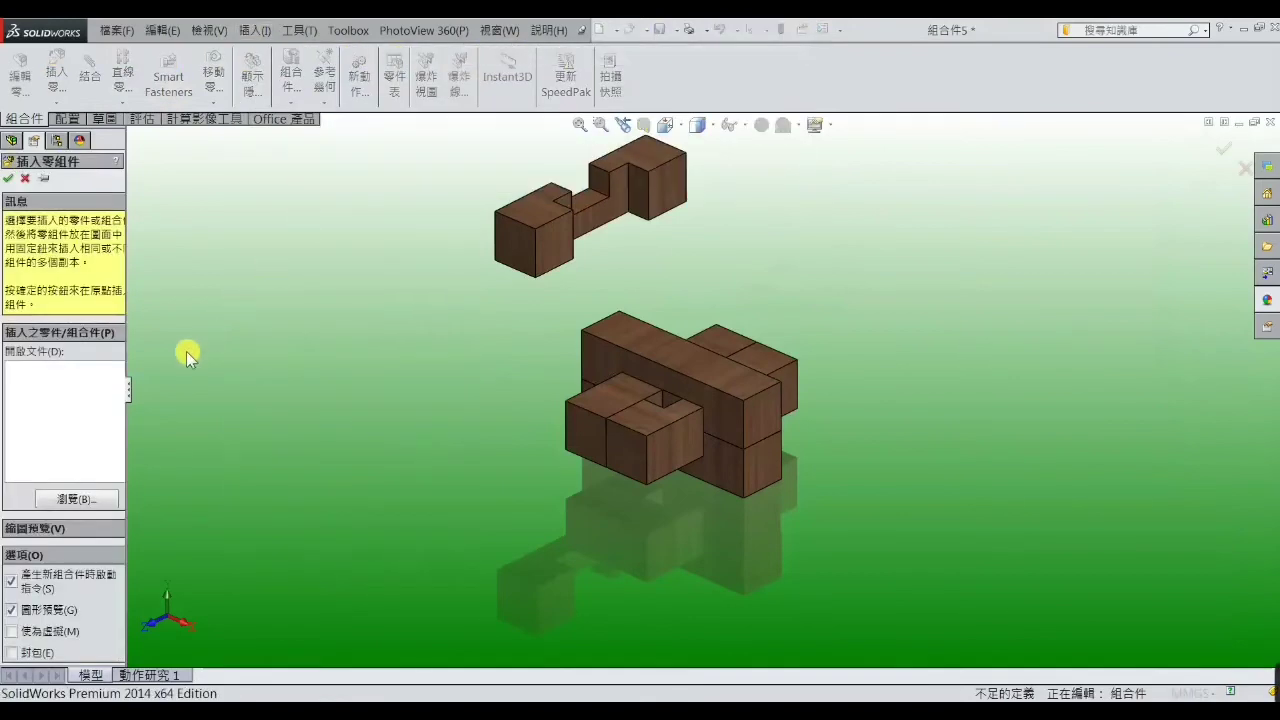
pyautogui.click(93, 505)
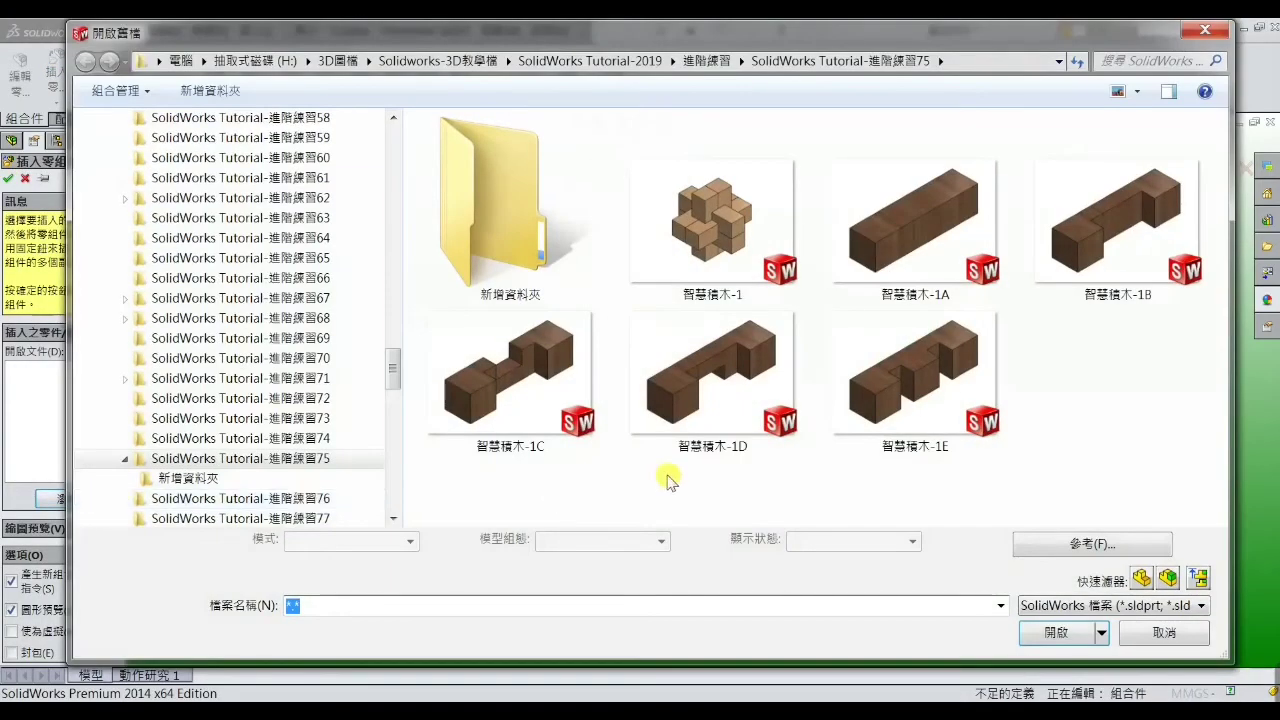
pyautogui.doubleClick(733, 405)
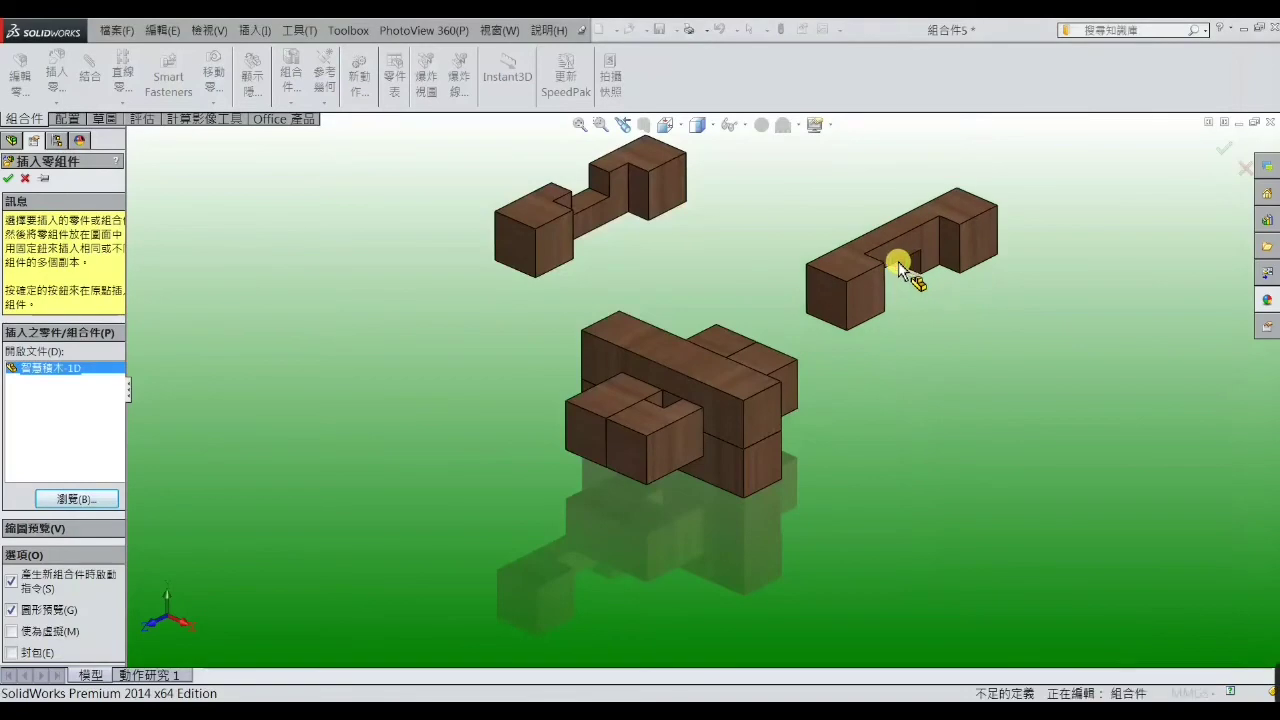
pyautogui.click(894, 266)
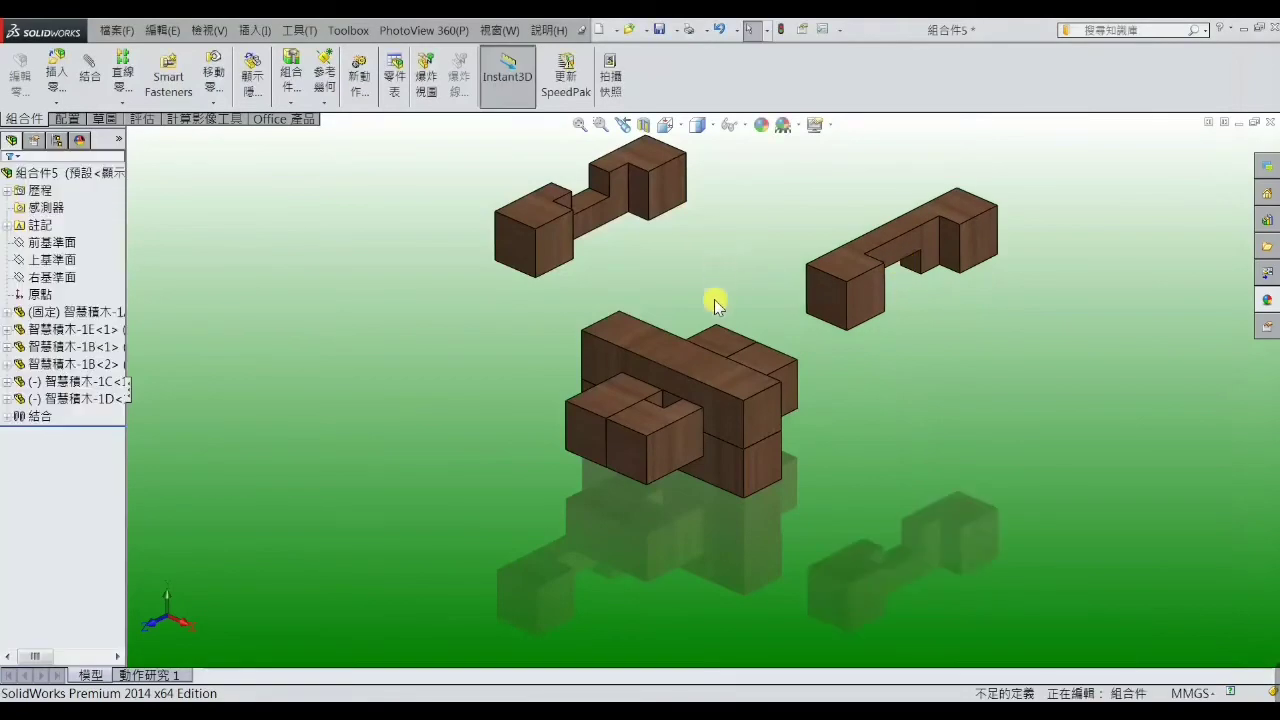
# - Coincident-mate the notched upper piece's slot face to the matching cross face
pyautogui.moveTo(715, 302); pyautogui.dragTo(683, 391, button='middle')
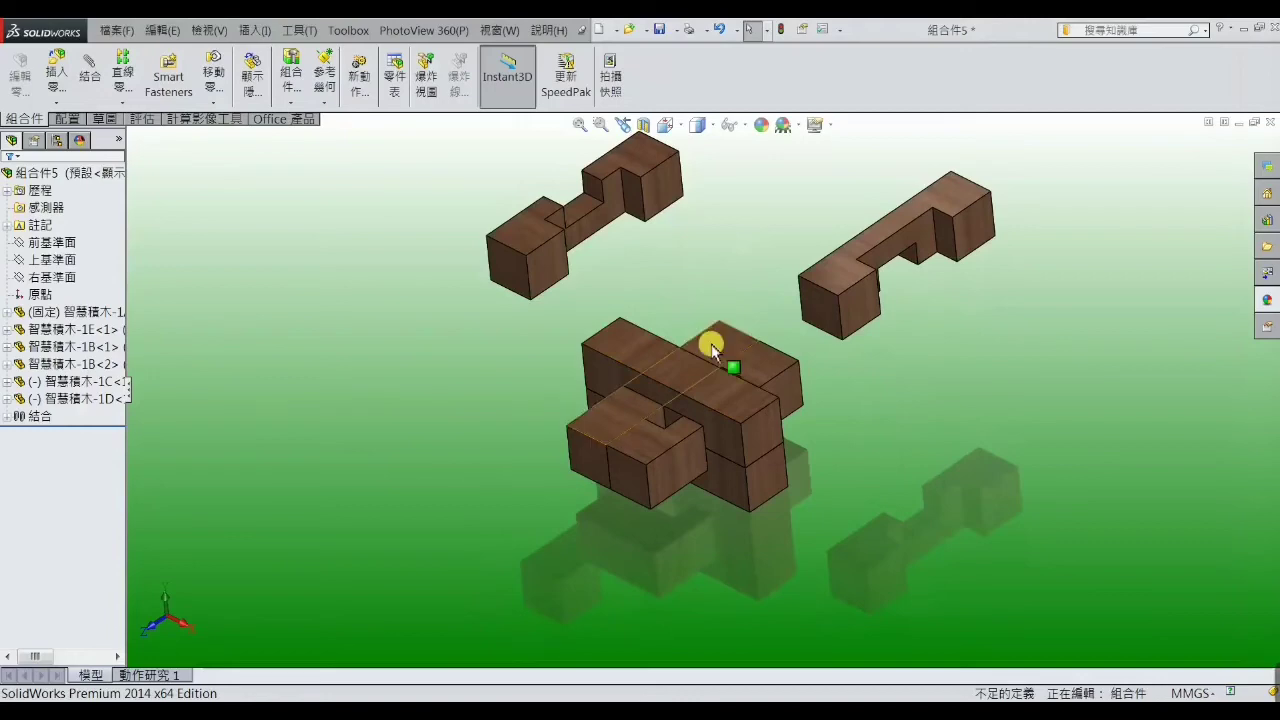
pyautogui.moveTo(711, 343)
pyautogui.mouseDown(button='middle')
pyautogui.moveTo(656, 390)
pyautogui.moveTo(677, 443)
pyautogui.moveTo(689, 423)
pyautogui.mouseUp(button='middle')
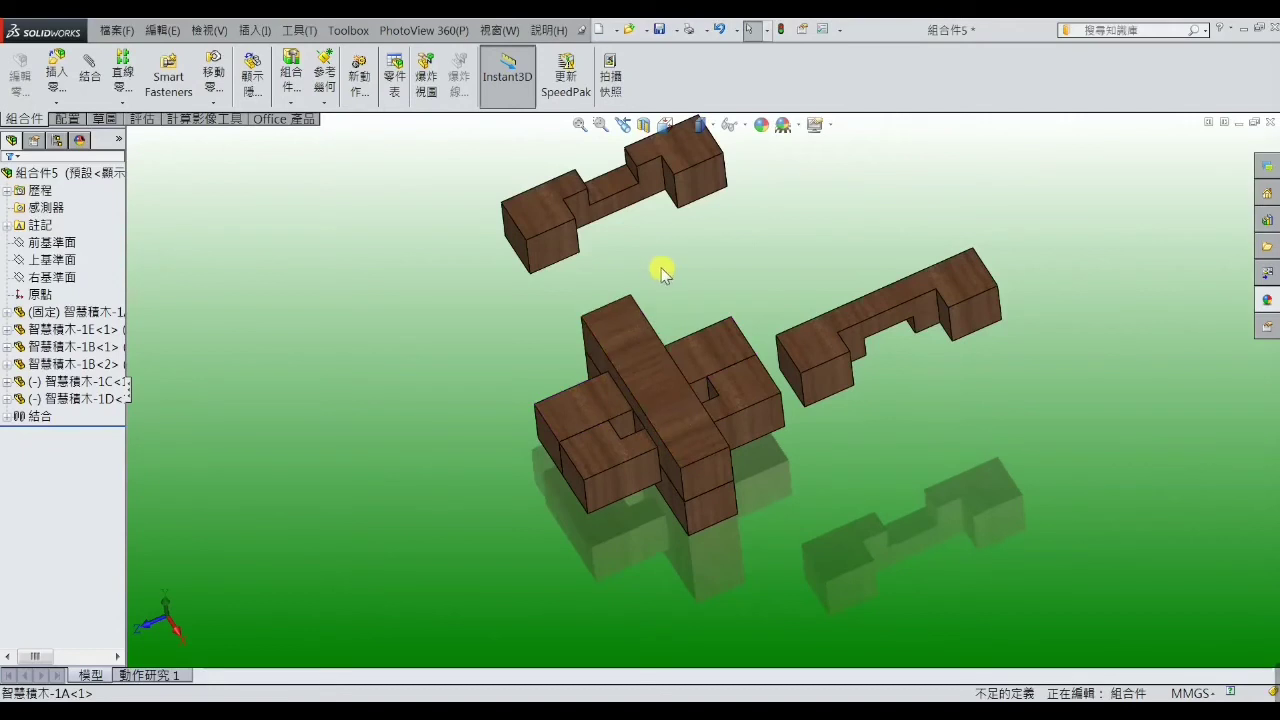
pyautogui.moveTo(670, 278)
pyautogui.mouseDown(button='middle')
pyautogui.moveTo(694, 194)
pyautogui.moveTo(684, 218)
pyautogui.mouseUp(button='middle')
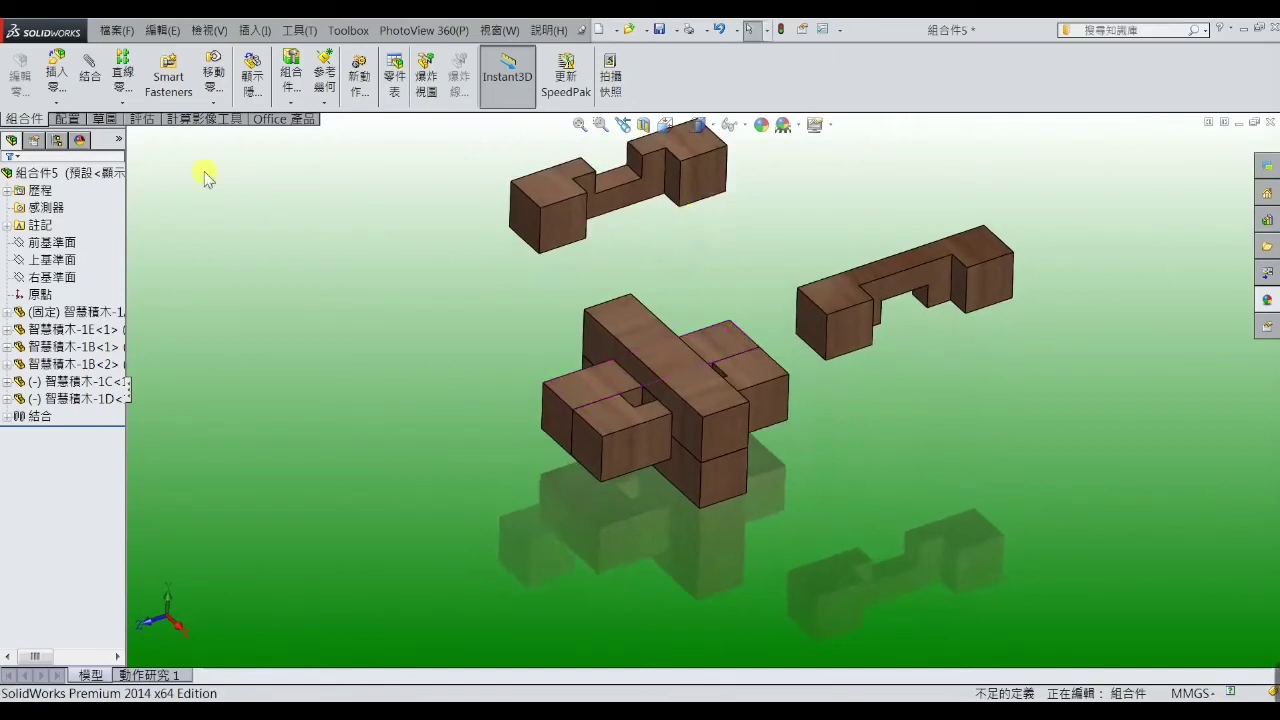
pyautogui.click(90, 68)
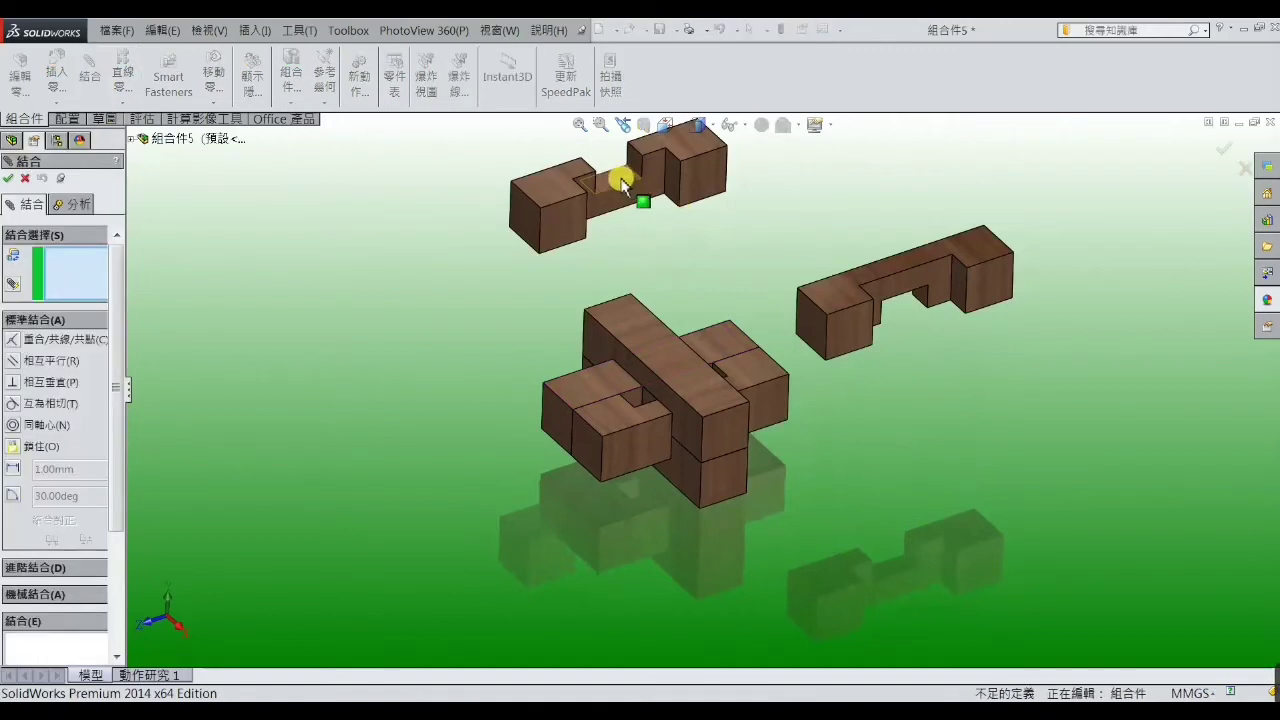
pyautogui.click(621, 183)
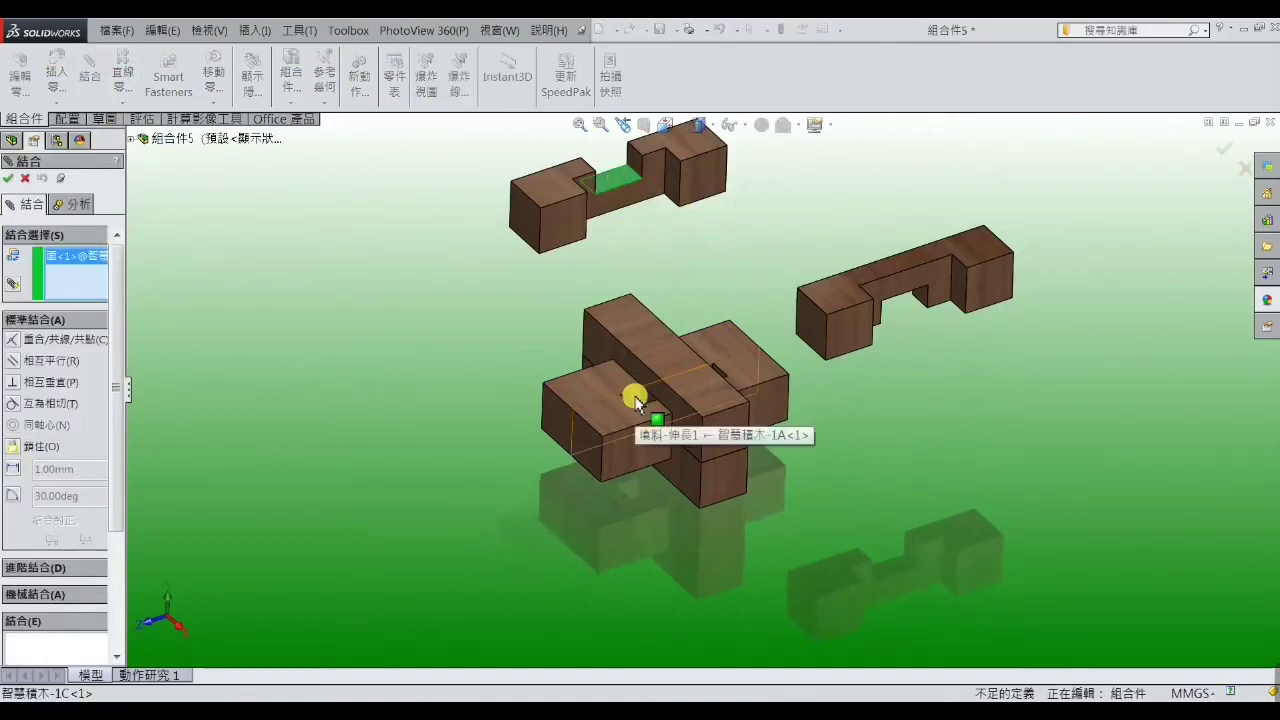
pyautogui.click(635, 400)
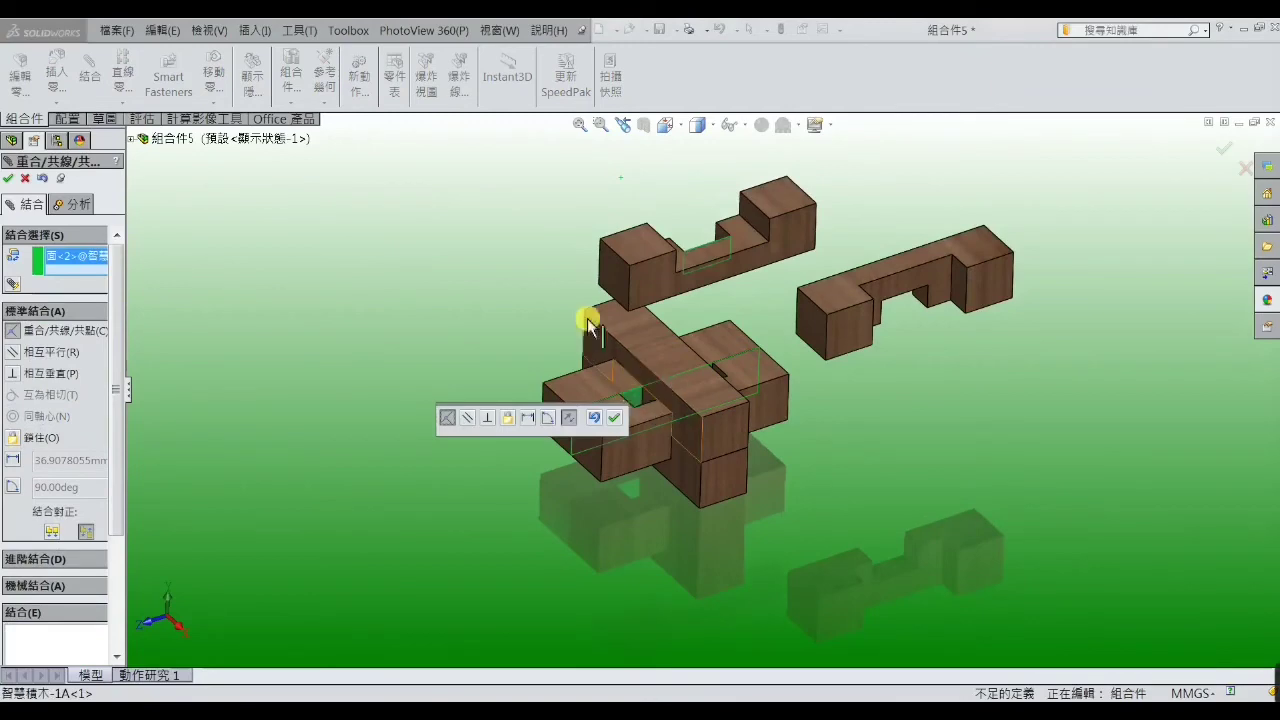
pyautogui.click(10, 179)
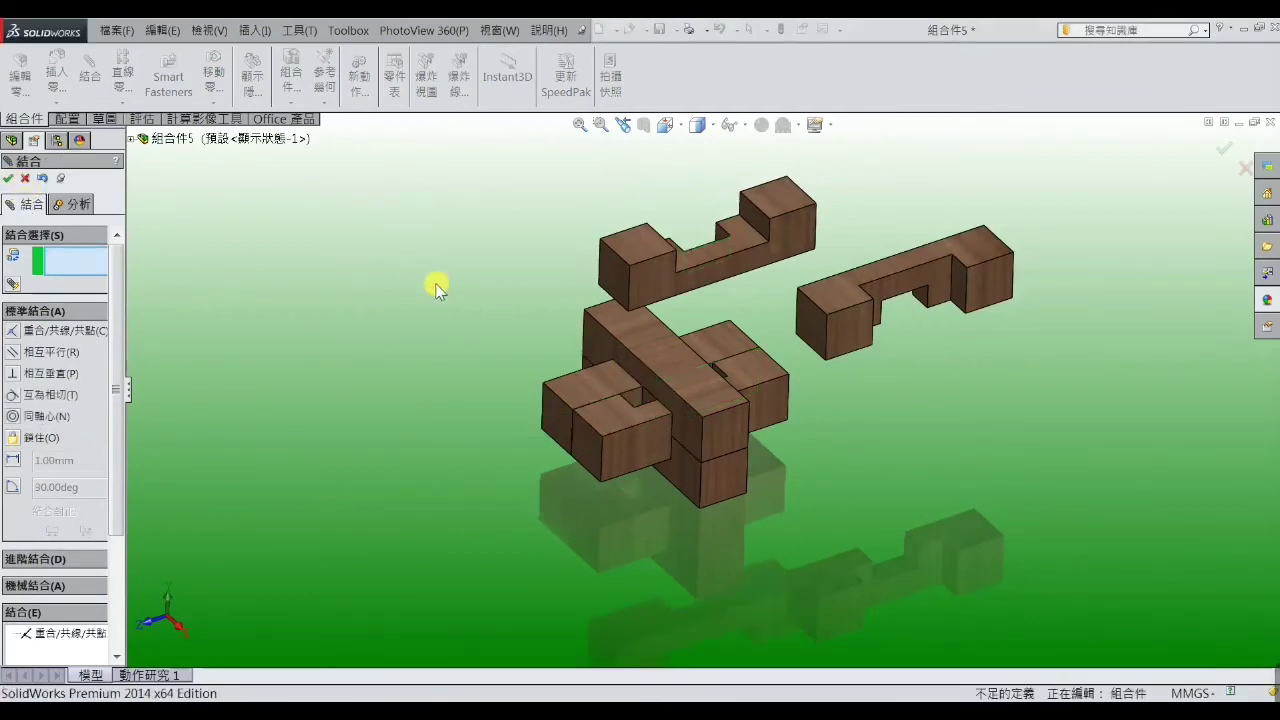
# - Add a second slot-to-cross coincident mate, then select a top face and column face
pyautogui.click(737, 232)
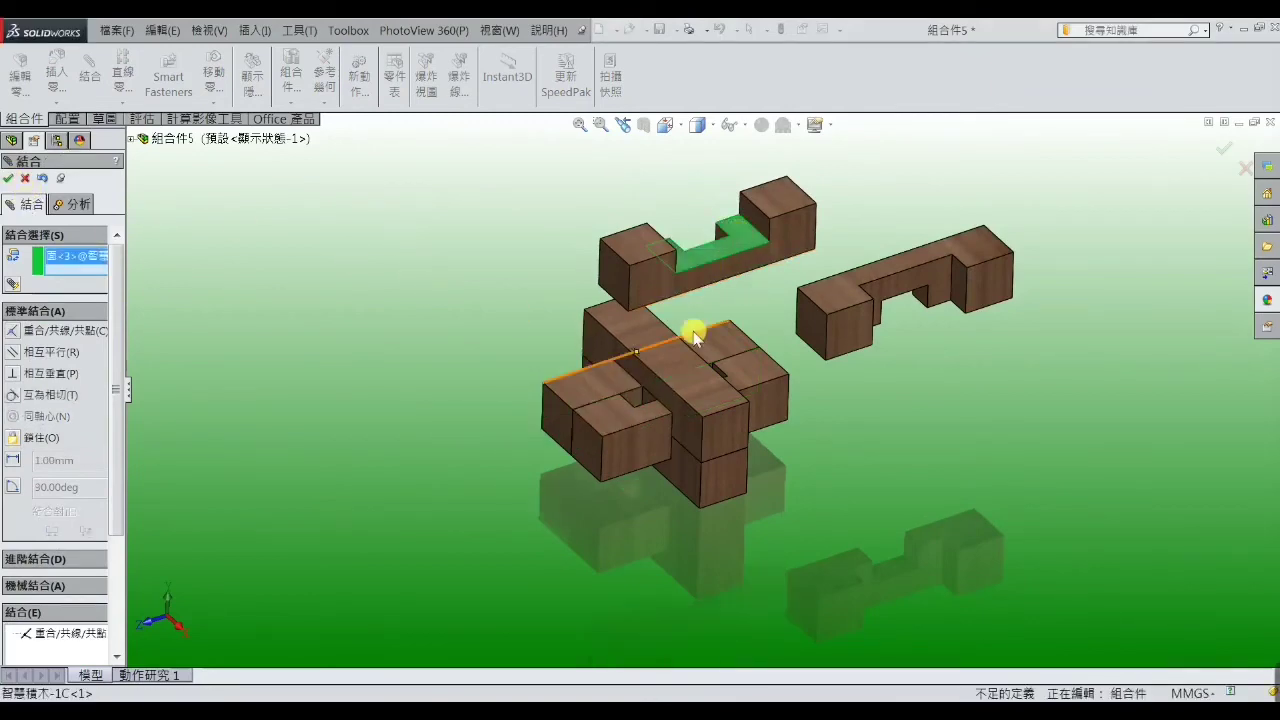
pyautogui.click(677, 432)
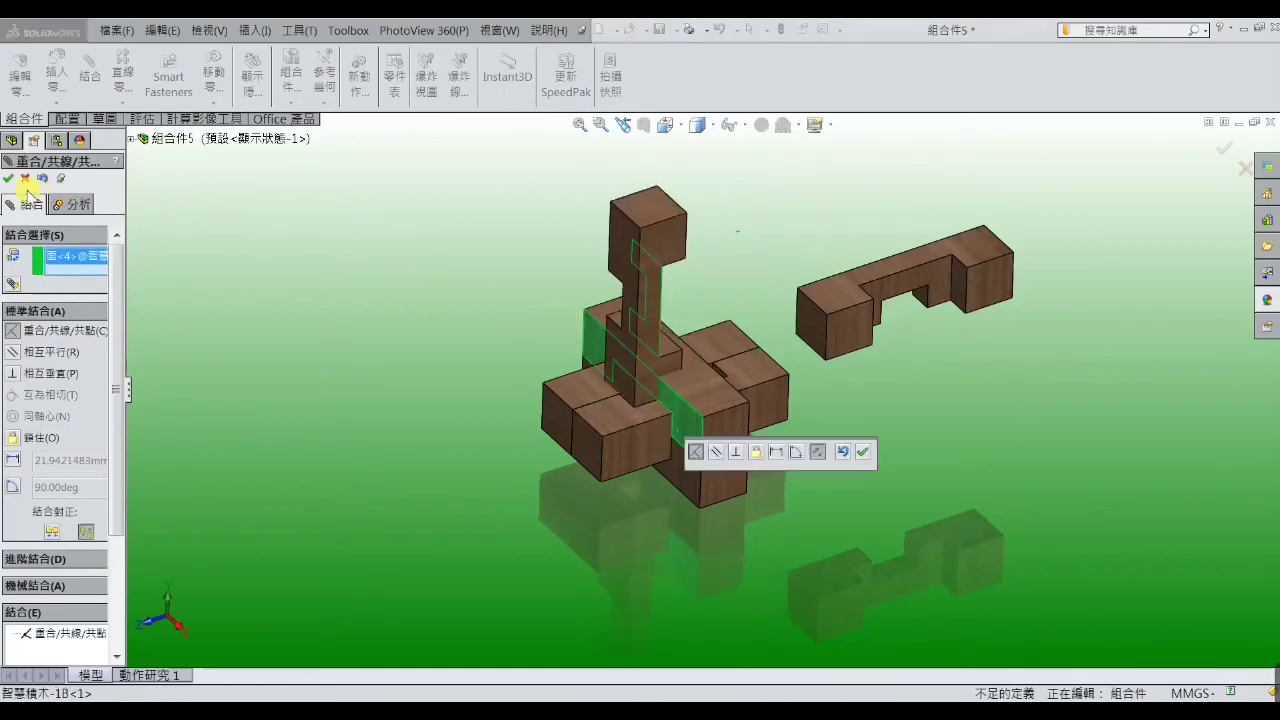
pyautogui.click(10, 179)
pyautogui.scroll(-3, 677, 337)
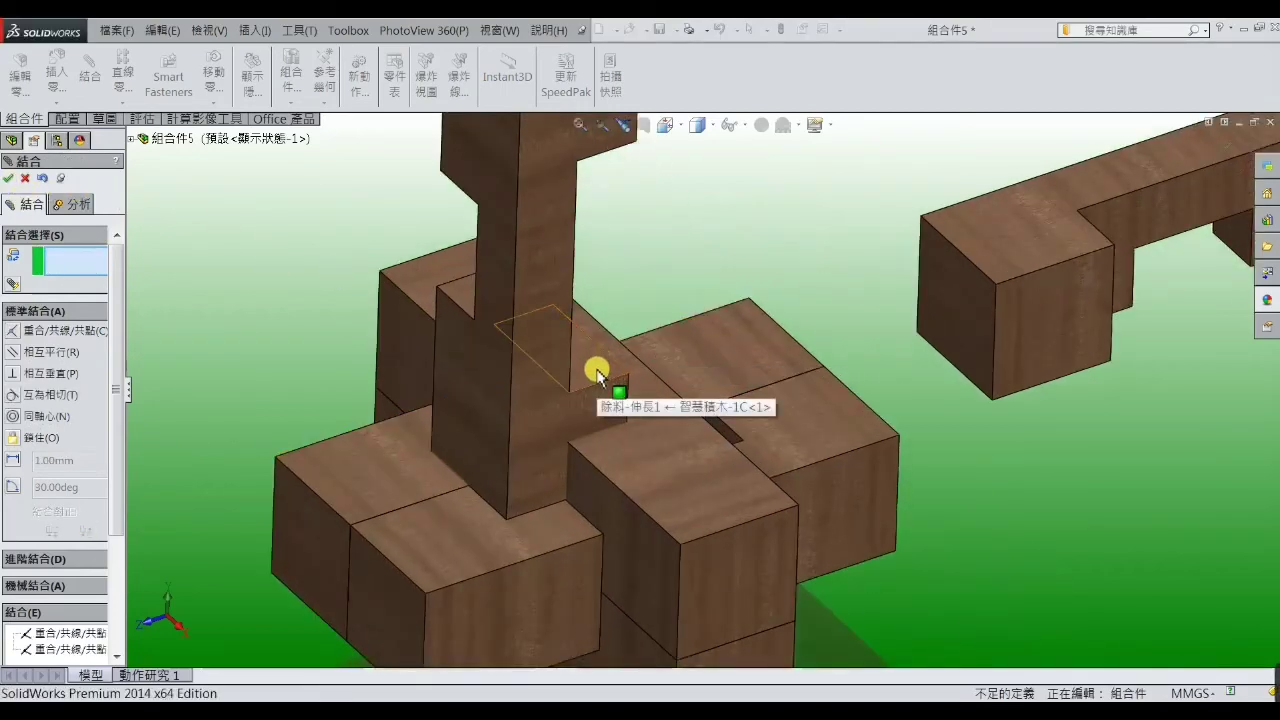
pyautogui.moveTo(597, 372)
pyautogui.mouseDown(button='middle')
pyautogui.moveTo(657, 286)
pyautogui.moveTo(669, 289)
pyautogui.moveTo(675, 344)
pyautogui.moveTo(669, 189)
pyautogui.mouseUp(button='middle')
pyautogui.click(669, 271)
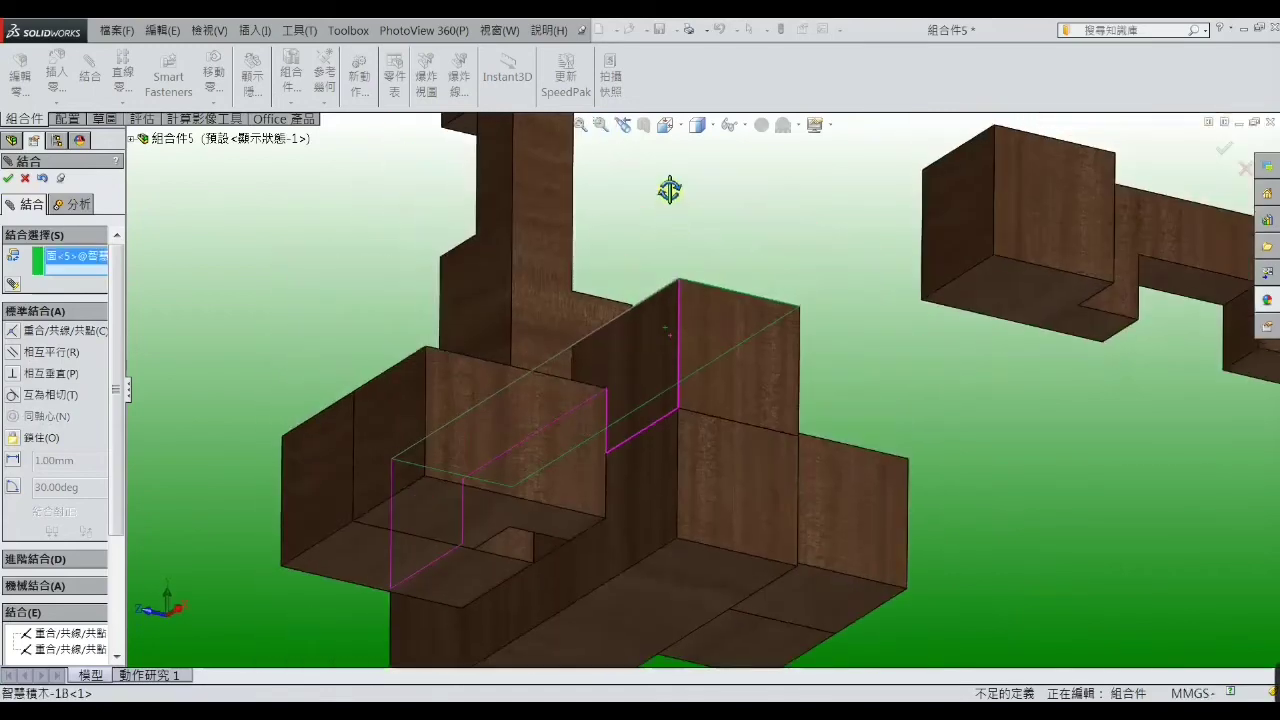
pyautogui.scroll(3, 669, 189)
pyautogui.scroll(2, 666, 209)
pyautogui.click(640, 246)
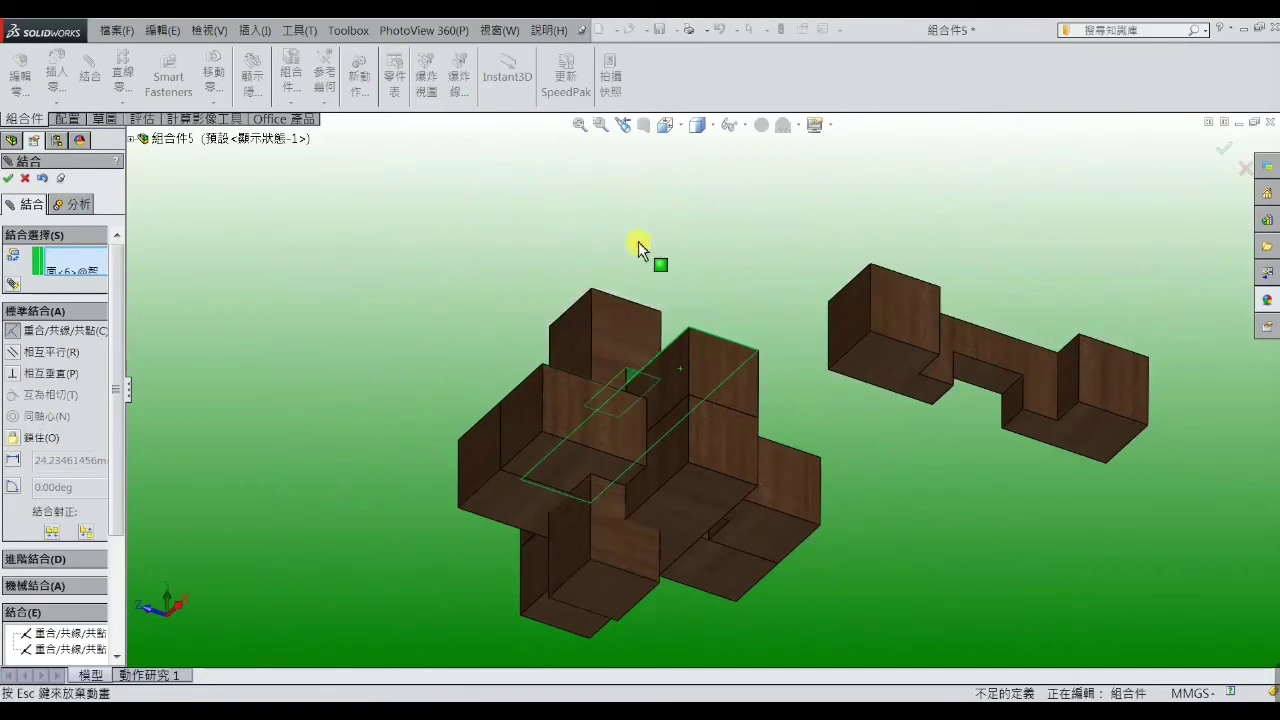
# - Confirm the column mate and mate the U-shaped piece's inner face to the cross
pyautogui.press('Return')
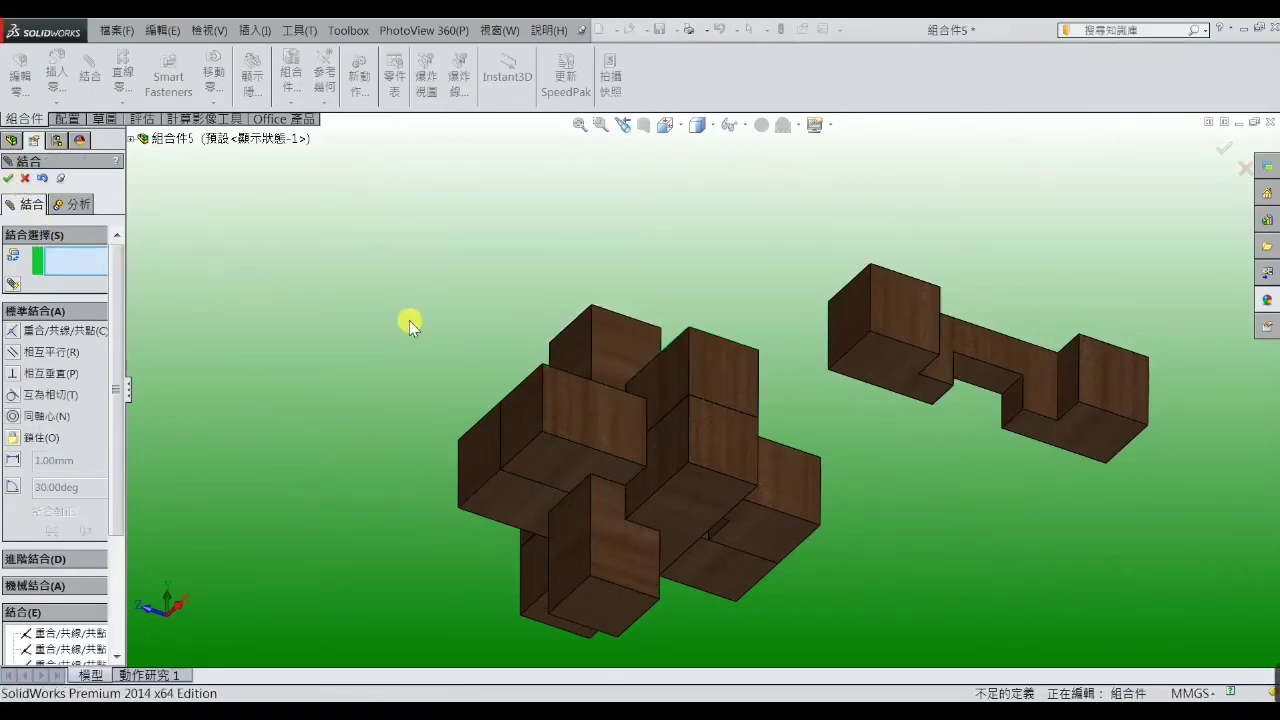
pyautogui.moveTo(410, 325)
pyautogui.mouseDown(button='middle')
pyautogui.moveTo(423, 391)
pyautogui.moveTo(384, 551)
pyautogui.moveTo(371, 514)
pyautogui.moveTo(337, 549)
pyautogui.moveTo(346, 574)
pyautogui.moveTo(366, 517)
pyautogui.mouseUp(button='middle')
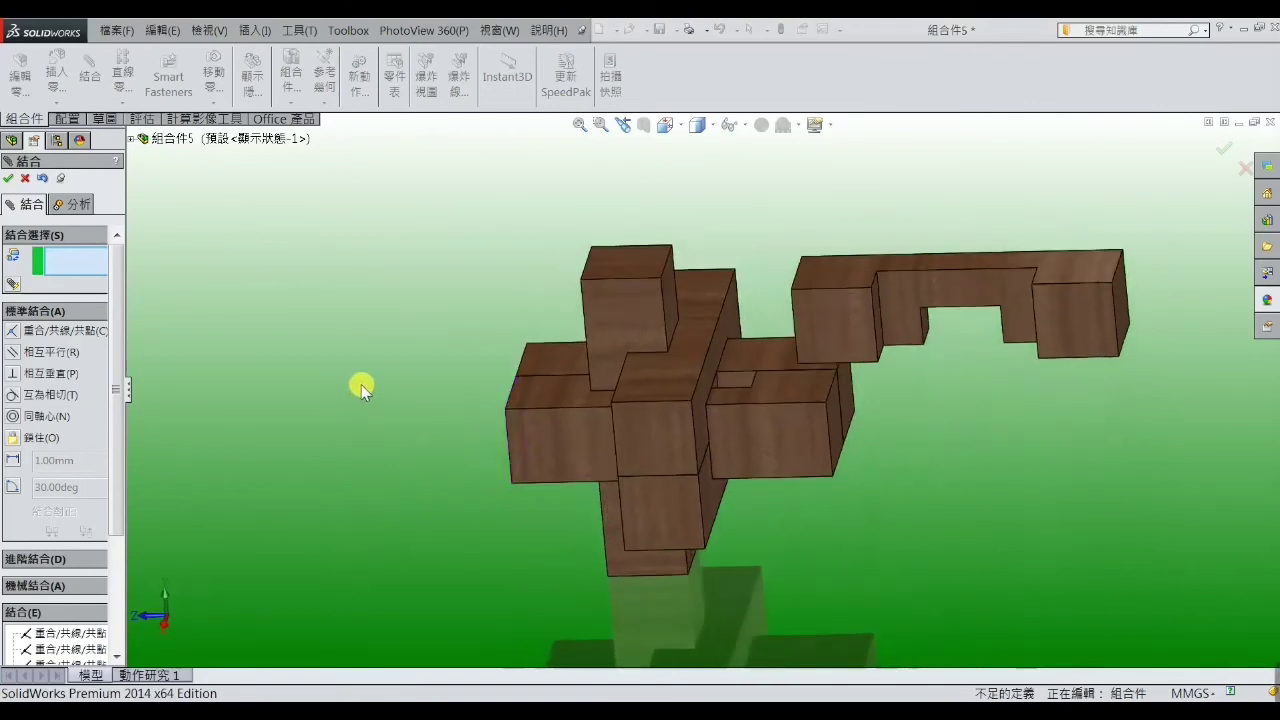
pyautogui.click(886, 300)
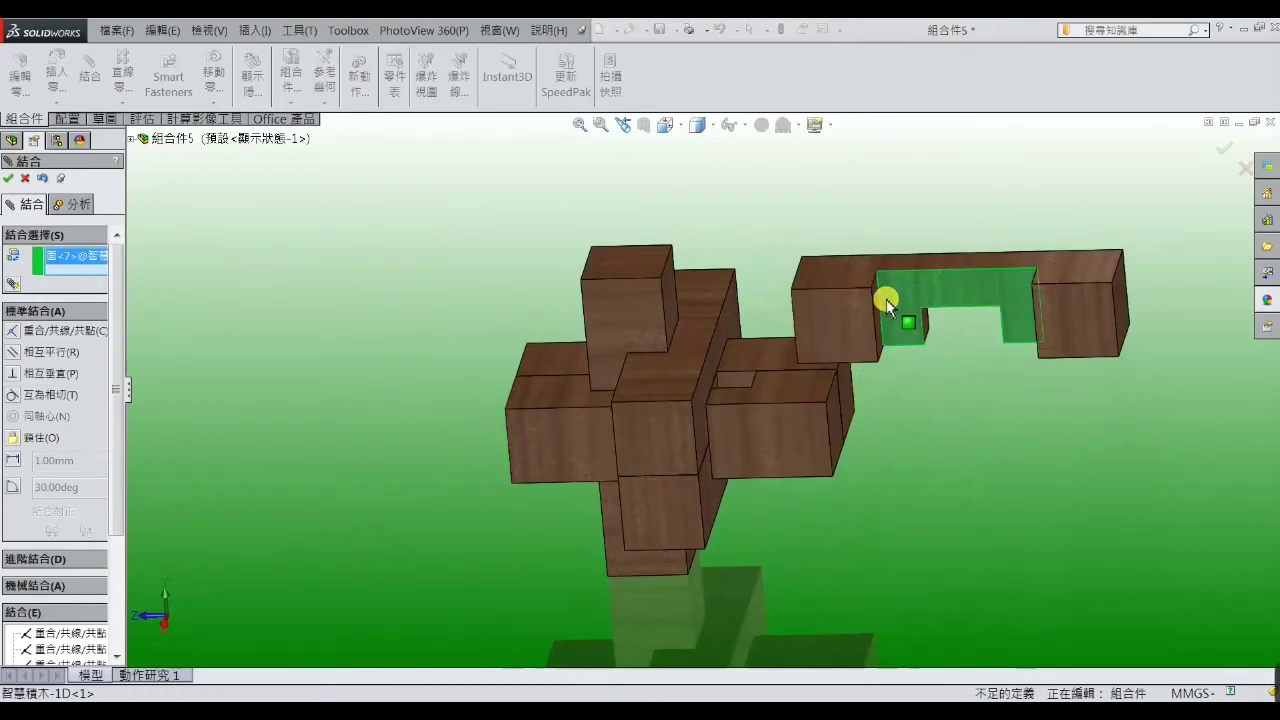
pyautogui.click(710, 499)
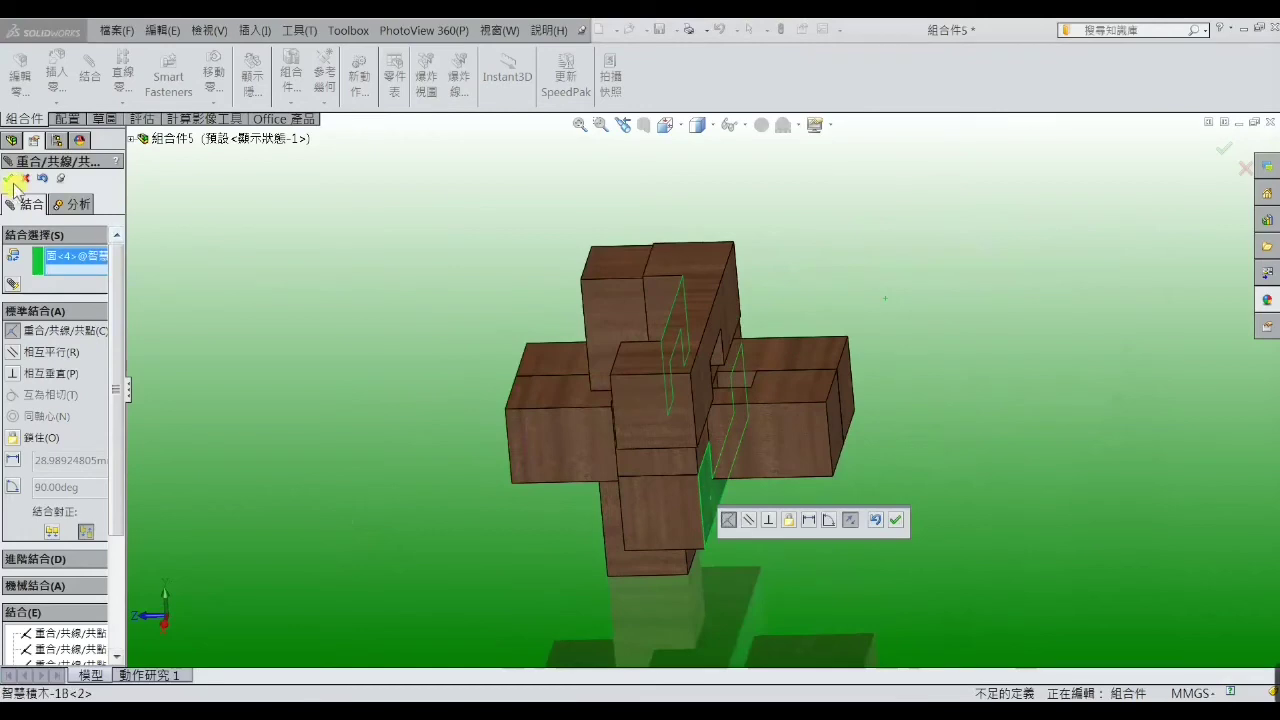
pyautogui.click(9, 179)
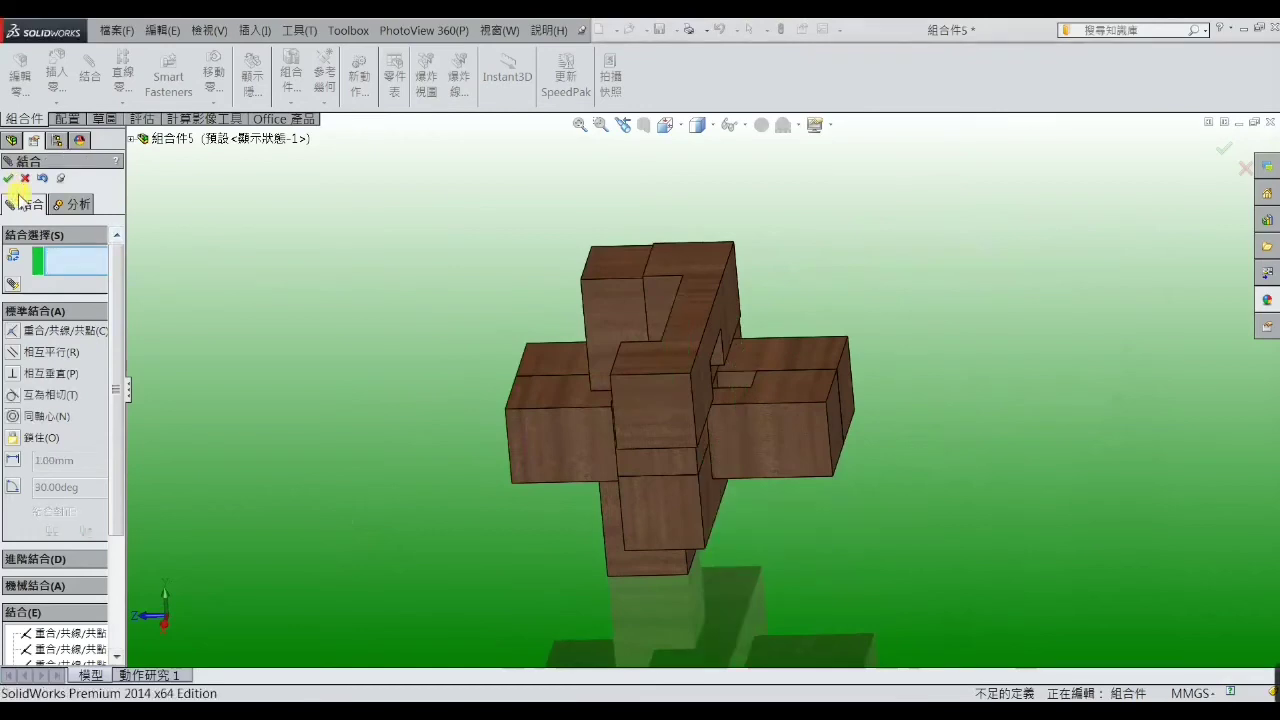
# - Add a coincident mate with flipped alignment so the piece stands upright
pyautogui.click(697, 268)
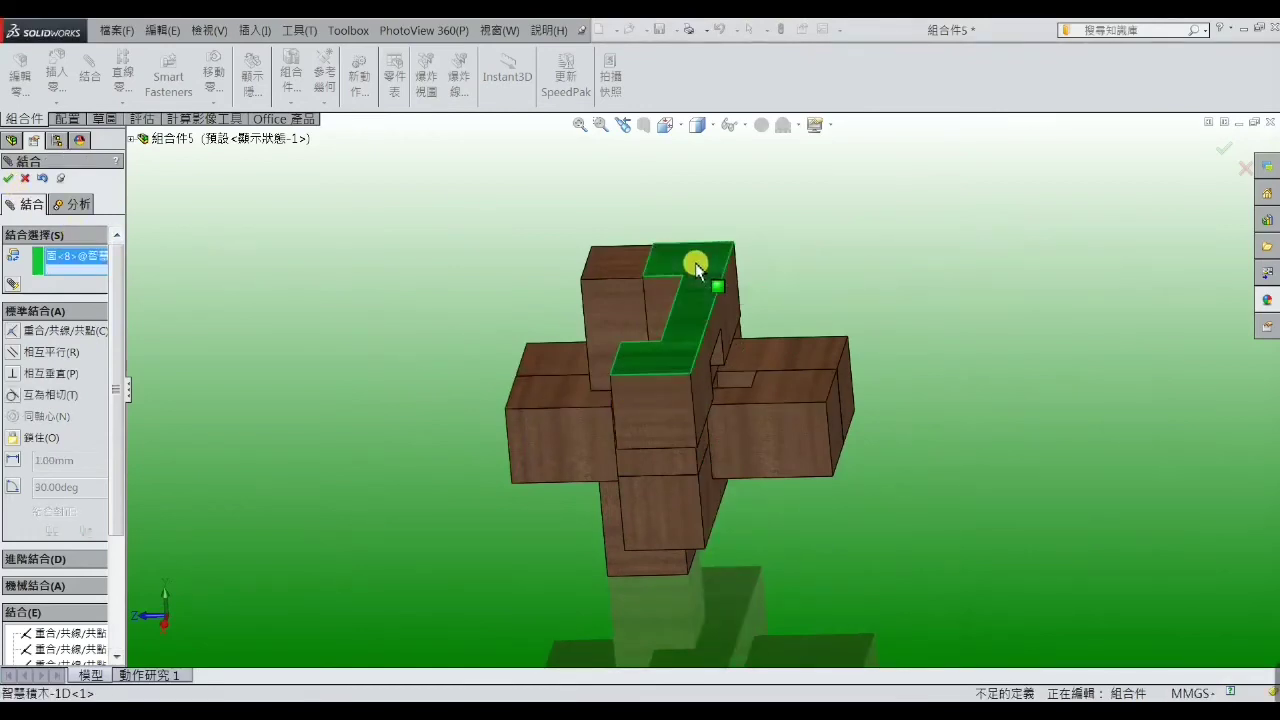
pyautogui.click(625, 303)
pyautogui.click(627, 308)
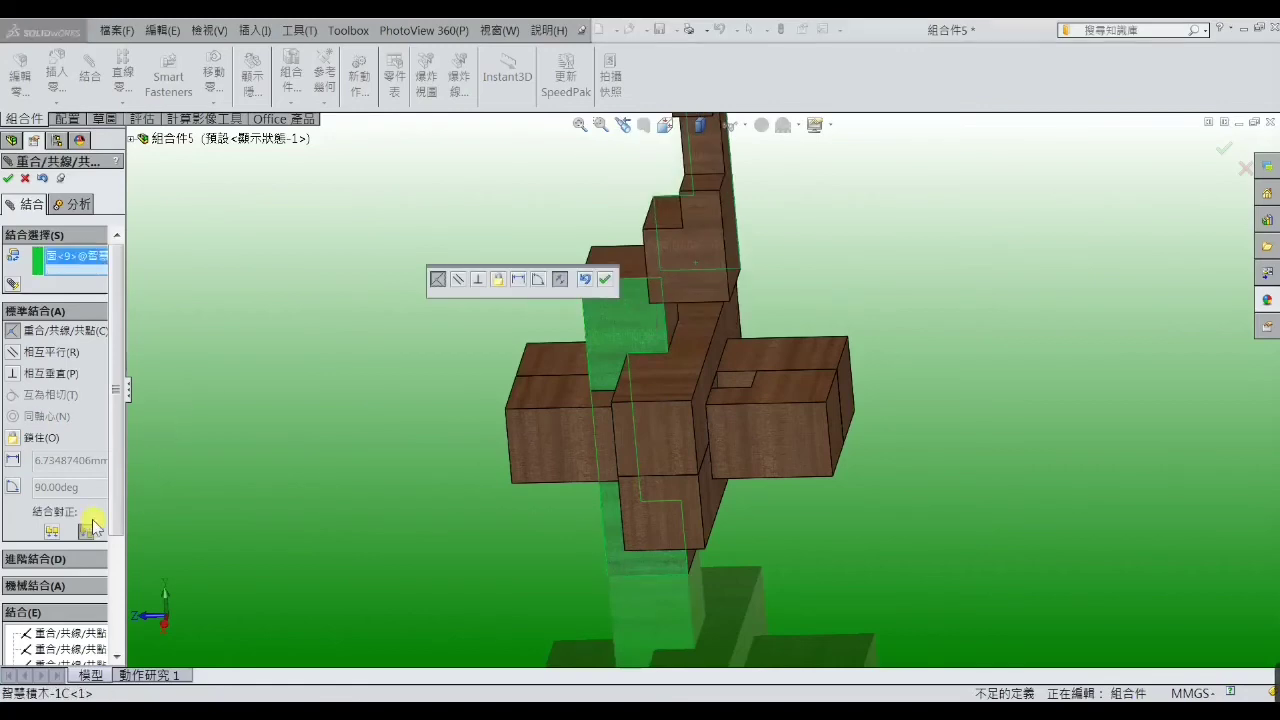
pyautogui.click(49, 534)
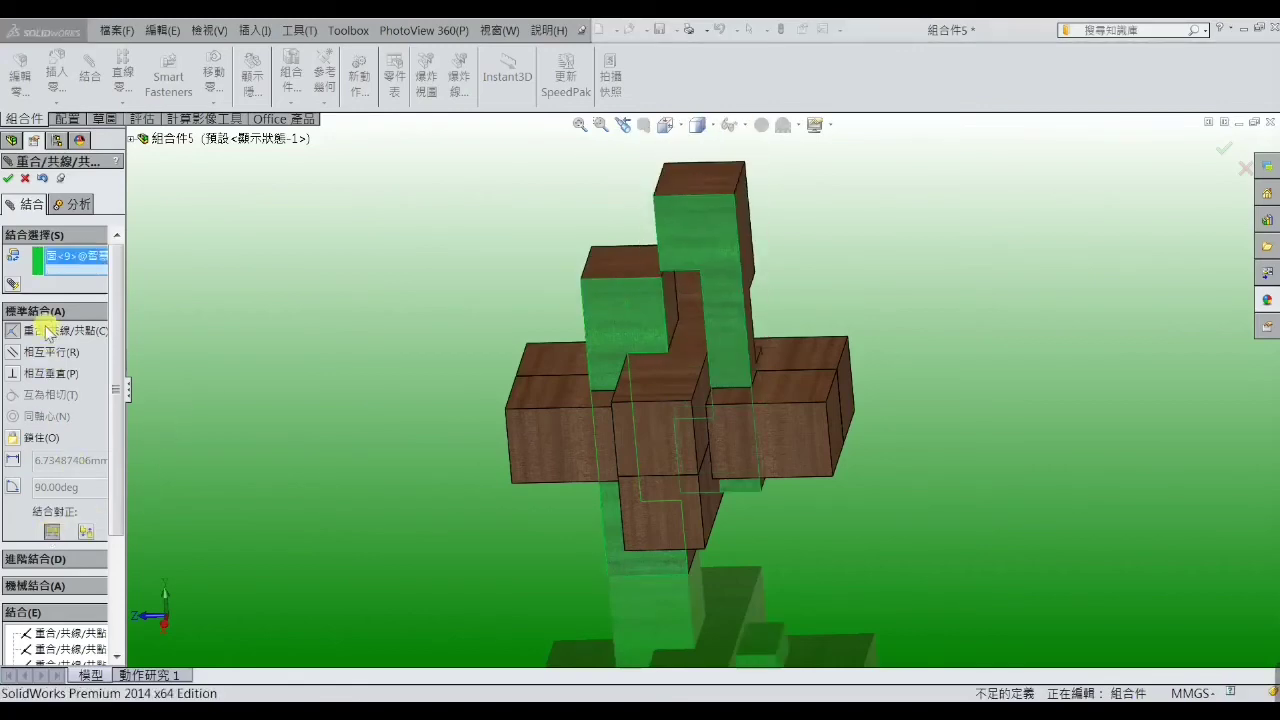
pyautogui.click(8, 179)
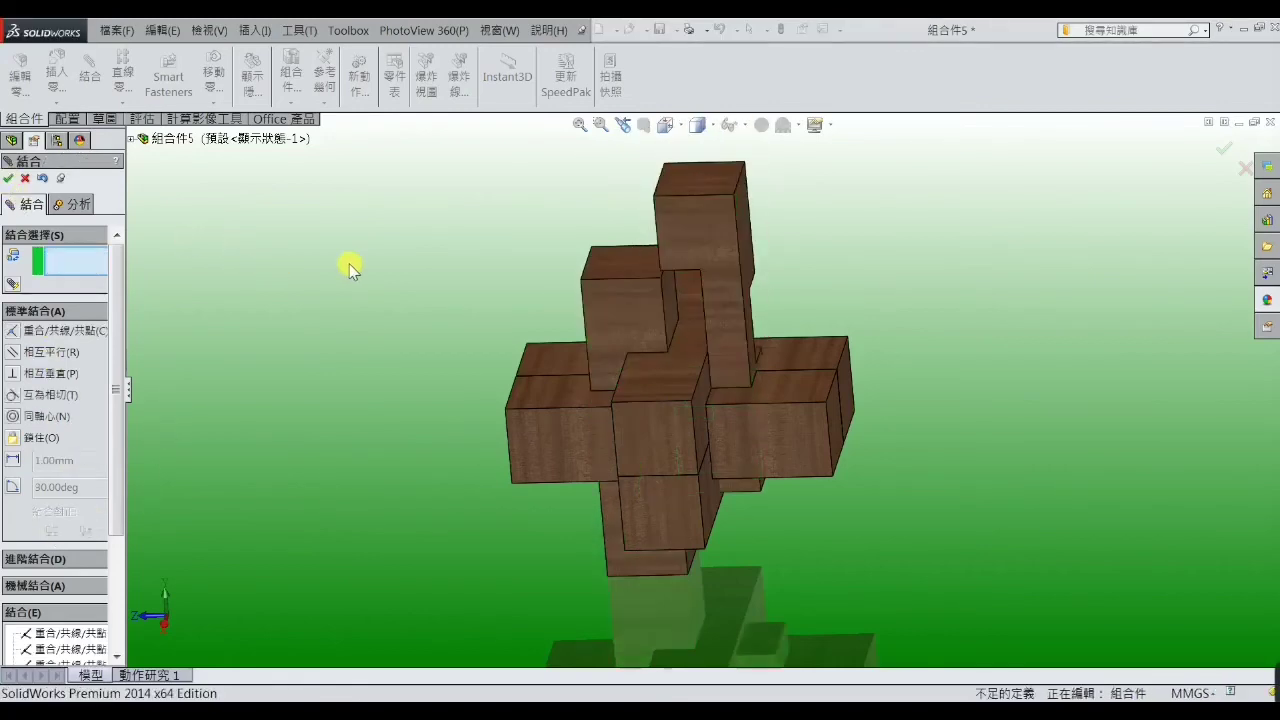
# - Level the upper block's top face with its neighbour in a final coincident mate
pyautogui.press('z')
pyautogui.click(695, 246)
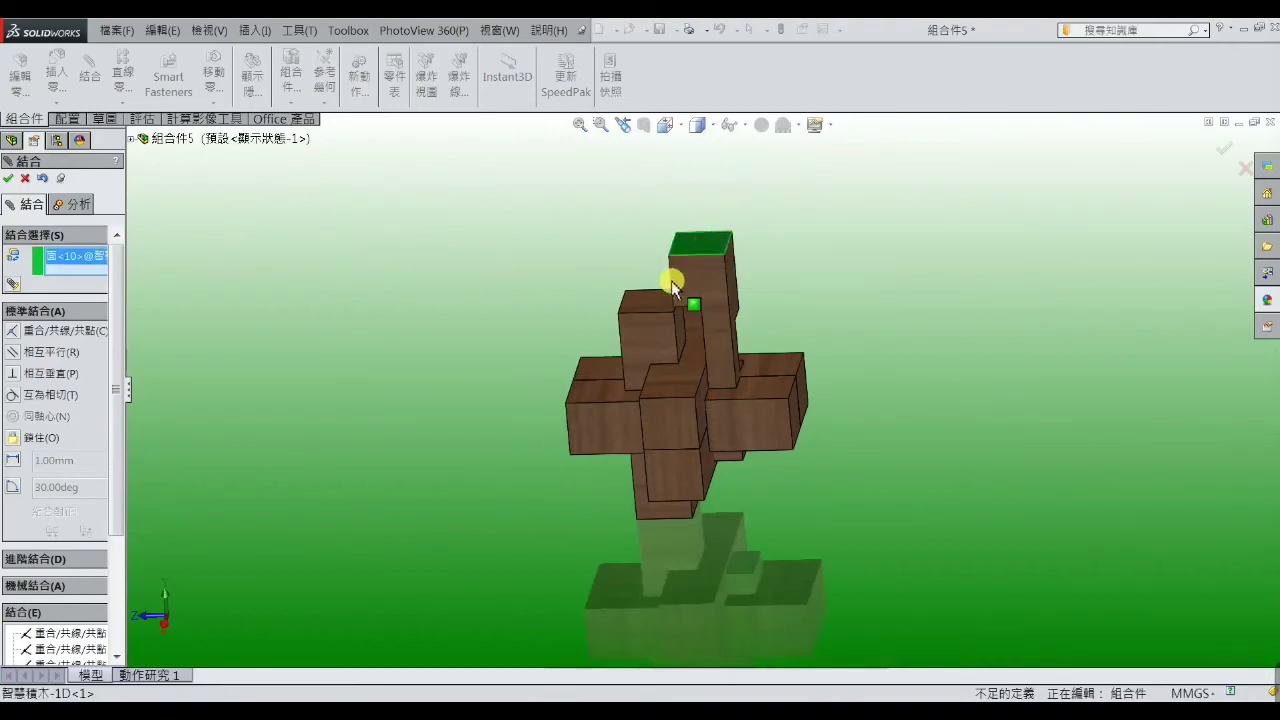
pyautogui.click(645, 303)
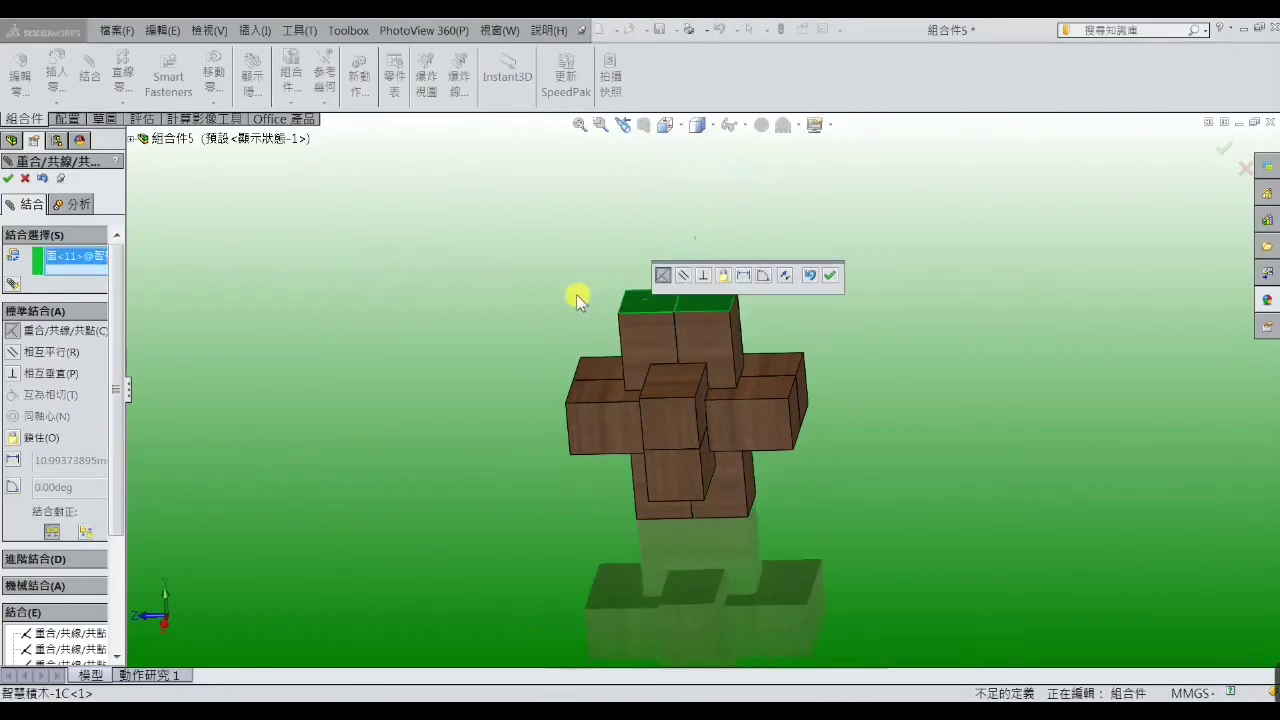
pyautogui.click(8, 178)
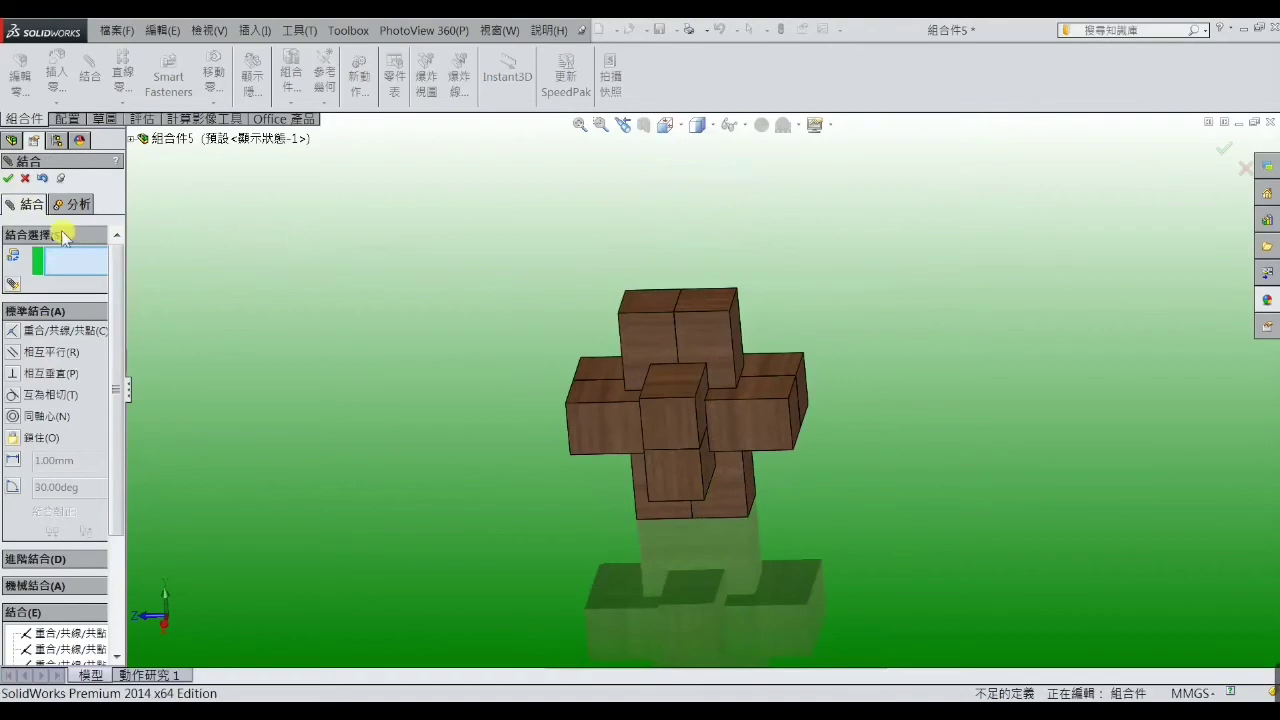
pyautogui.click(8, 180)
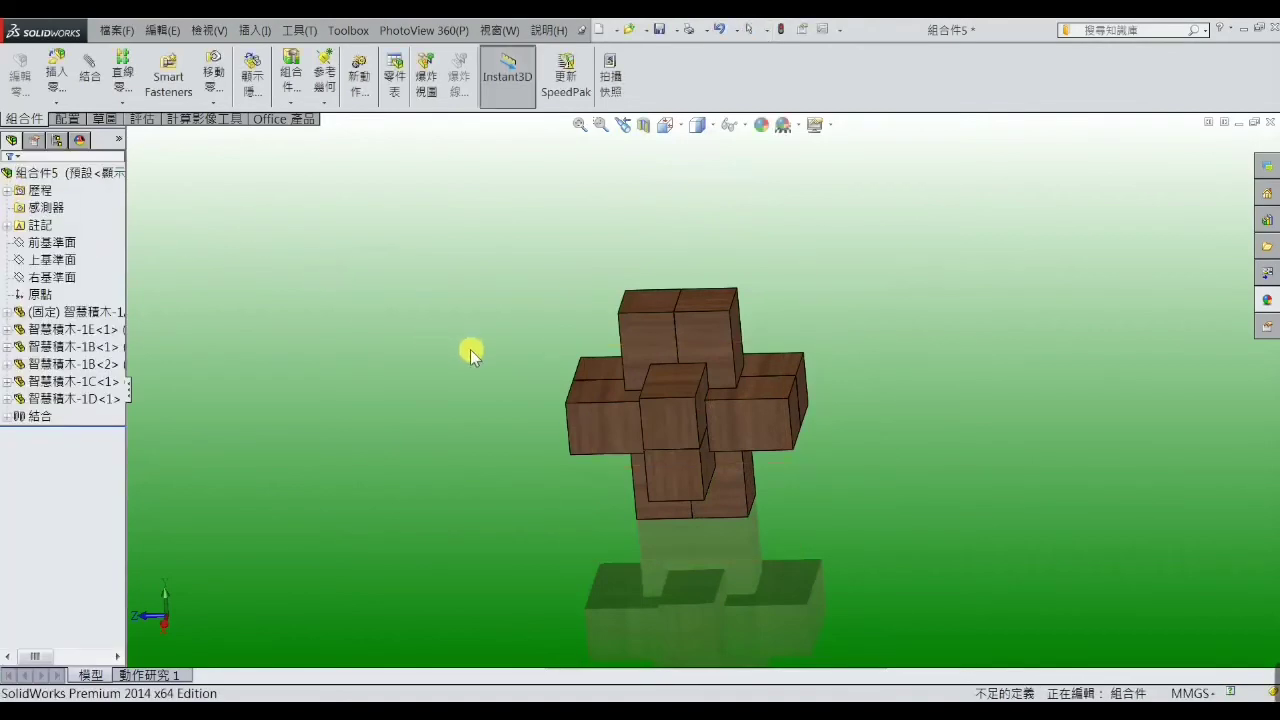
# - Orbit the finished burr puzzle, snap to the front view, and zoom out to inspect it
pyautogui.moveTo(470, 352)
pyautogui.mouseDown(button='middle')
pyautogui.moveTo(580, 286)
pyautogui.moveTo(709, 289)
pyautogui.moveTo(646, 373)
pyautogui.moveTo(823, 380)
pyautogui.moveTo(889, 397)
pyautogui.moveTo(857, 443)
pyautogui.moveTo(789, 392)
pyautogui.moveTo(674, 434)
pyautogui.moveTo(651, 500)
pyautogui.moveTo(666, 526)
pyautogui.mouseUp(button='middle')
pyautogui.hotkey('ctrl', '1')
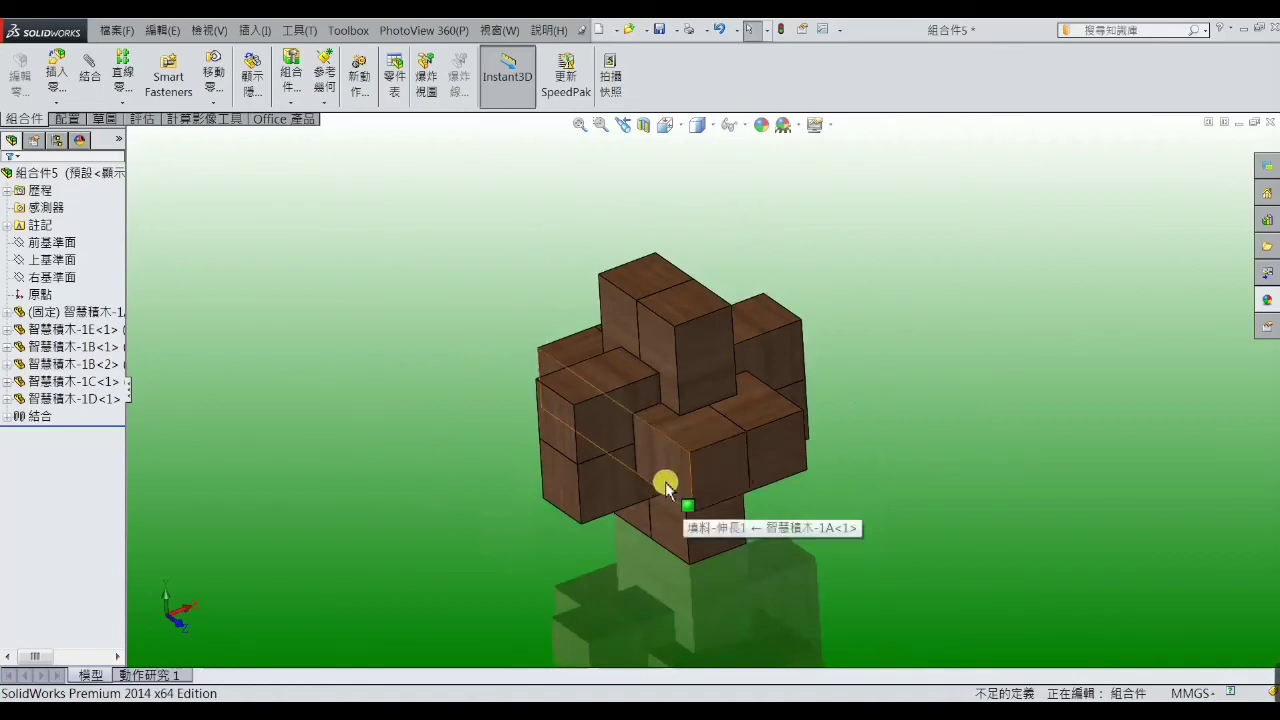
pyautogui.moveTo(663, 480); pyautogui.dragTo(691, 451, button='middle')
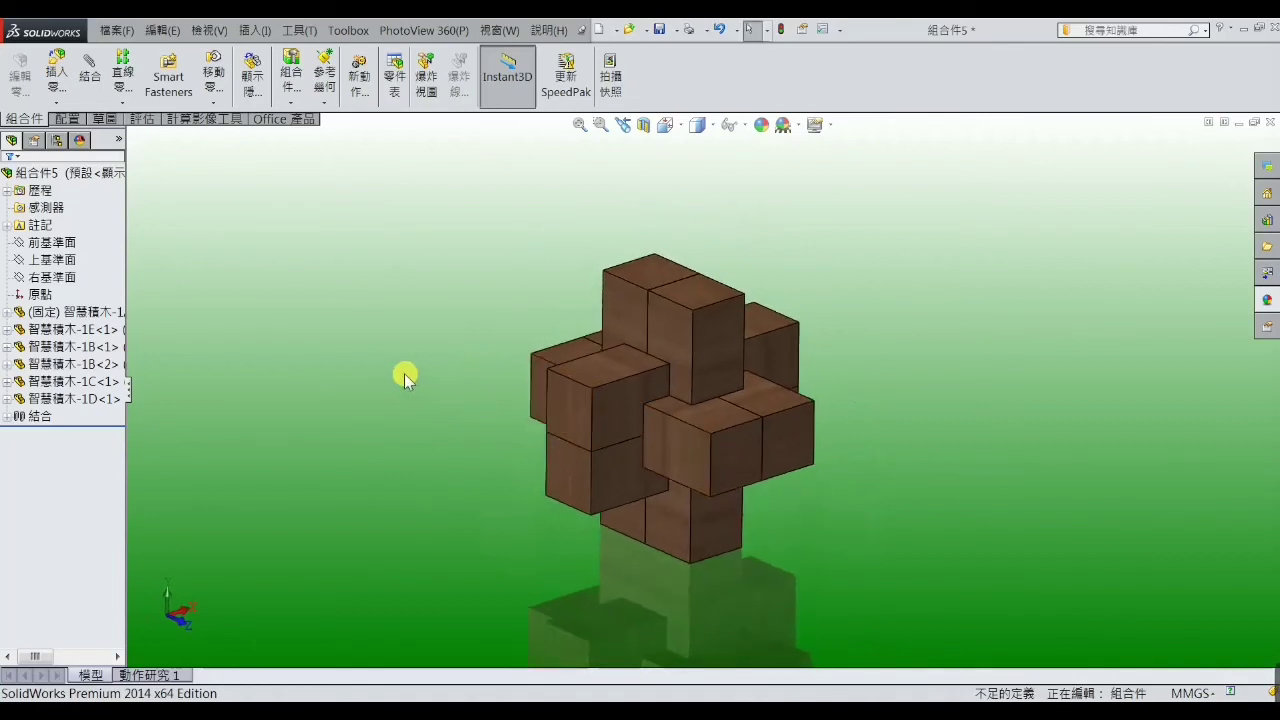
pyautogui.moveTo(596, 470)
pyautogui.mouseDown(button='middle')
pyautogui.moveTo(700, 437)
pyautogui.moveTo(686, 474)
pyautogui.moveTo(729, 423)
pyautogui.moveTo(820, 427)
pyautogui.moveTo(666, 451)
pyautogui.moveTo(673, 511)
pyautogui.mouseUp(button='middle')
pyautogui.scroll(2, 686, 480)
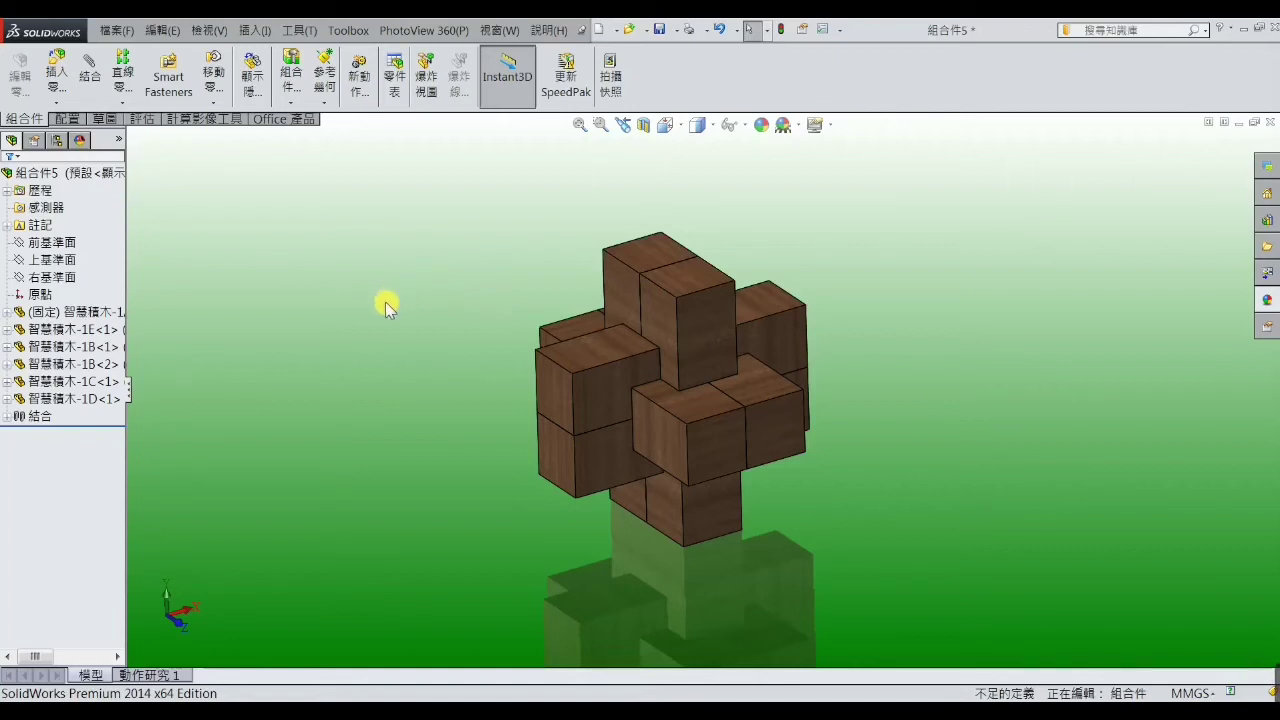
# - Isolate the fixed piece and 智慧積木-1E, orbit them, then end isolation
pyautogui.click(97, 314)
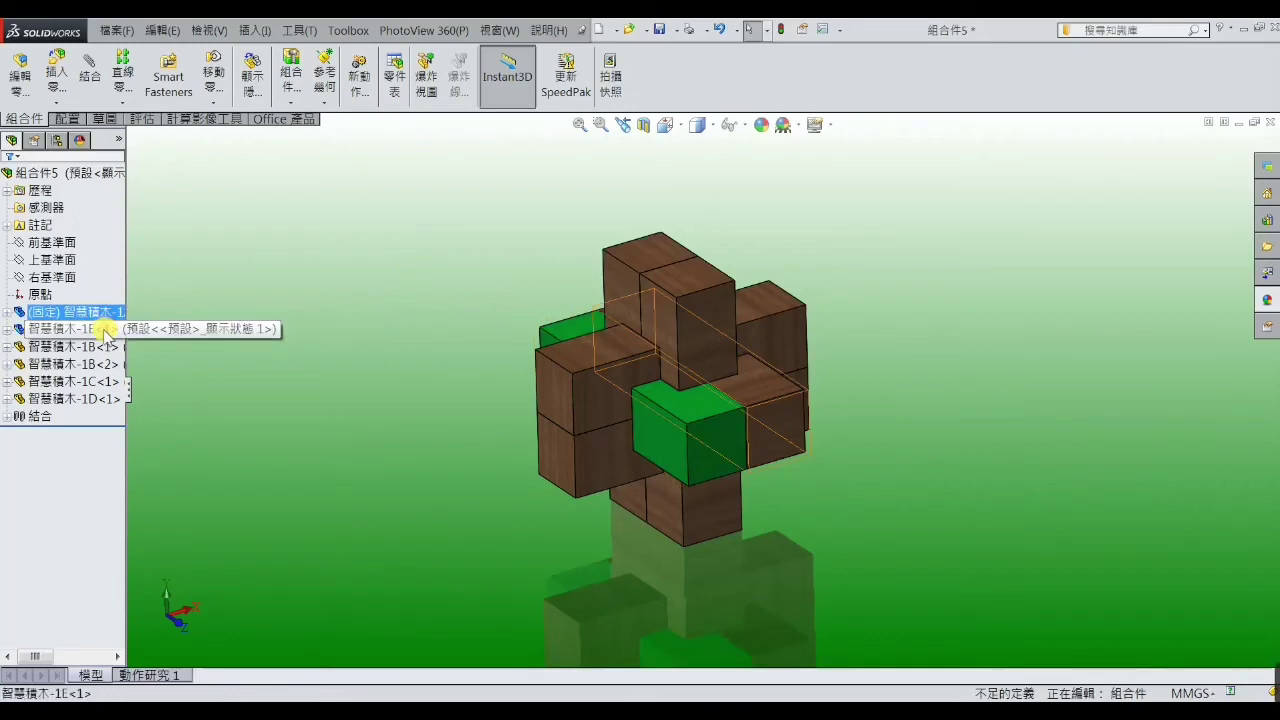
pyautogui.keyDown('ctrl'); pyautogui.click(105, 330); pyautogui.keyUp('ctrl')
pyautogui.rightClick(105, 330)
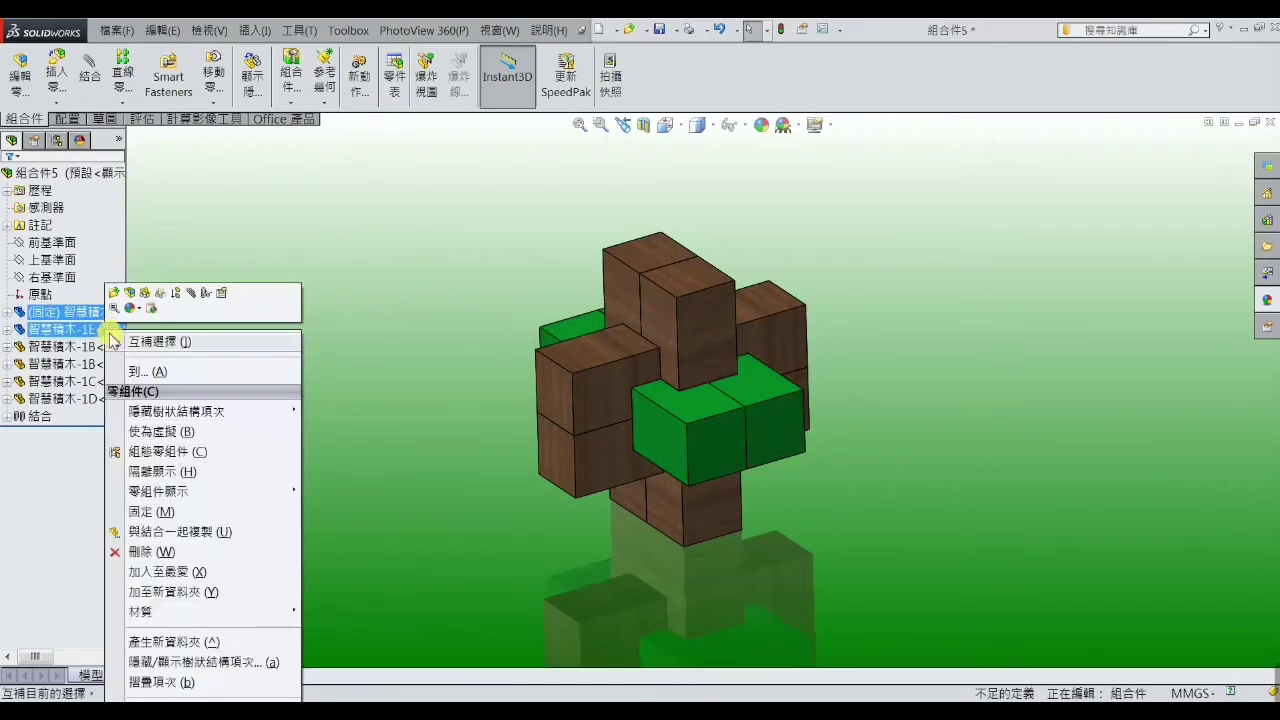
pyautogui.click(165, 472)
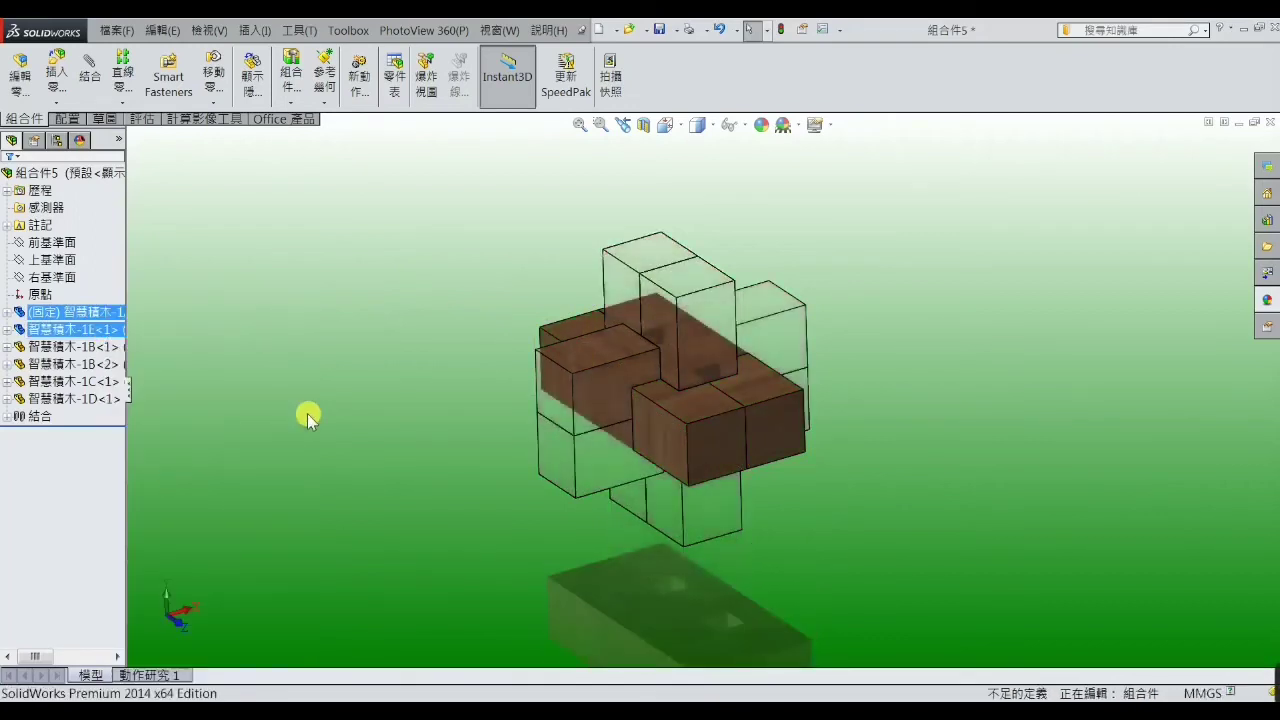
pyautogui.moveTo(636, 400)
pyautogui.mouseDown(button='middle')
pyautogui.moveTo(629, 452)
pyautogui.moveTo(637, 443)
pyautogui.moveTo(620, 430)
pyautogui.mouseUp(button='middle')
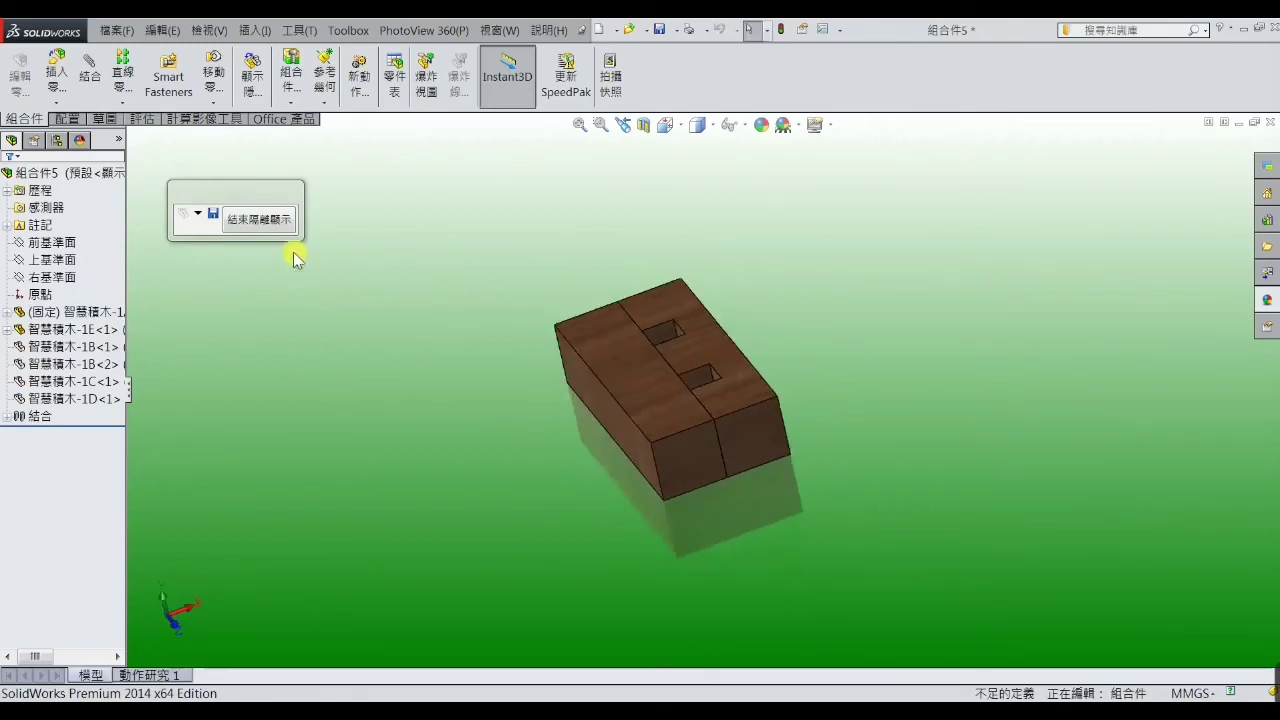
pyautogui.click(245, 218)
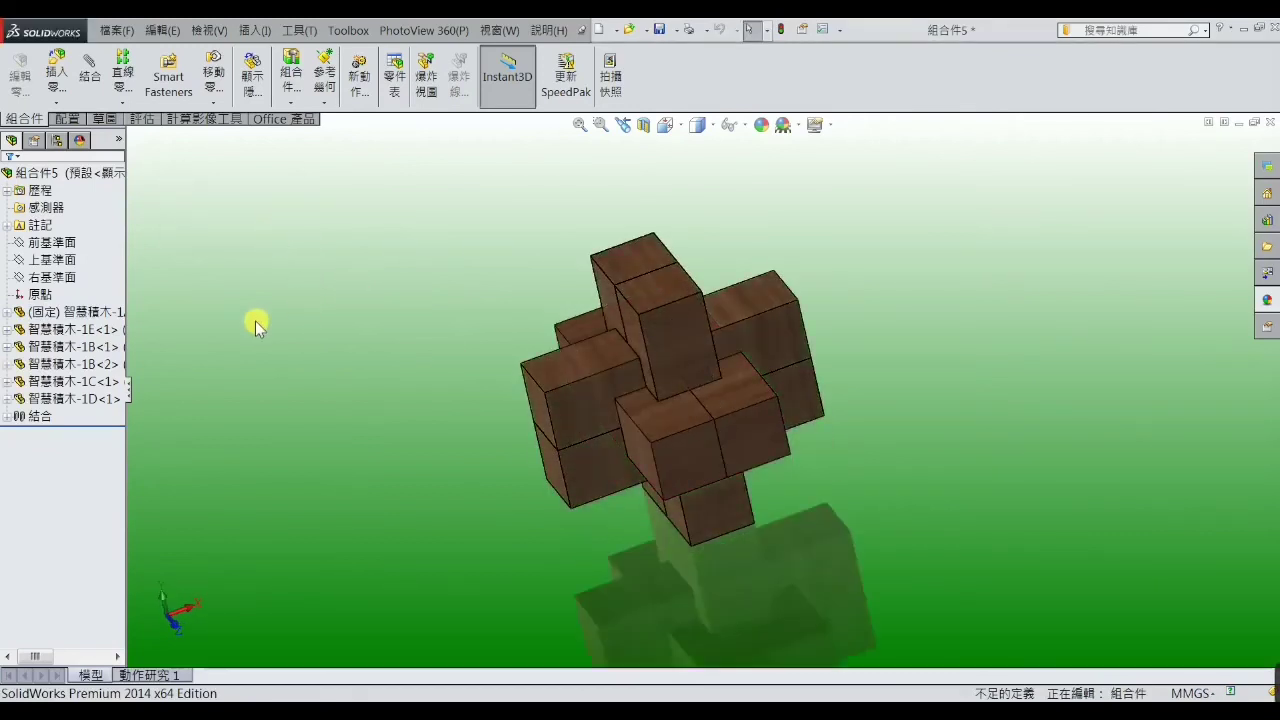
# - Isolate 智慧積木-1B<1> and 1B<2>, view them near-front, then restore the full assembly
pyautogui.click(95, 347)
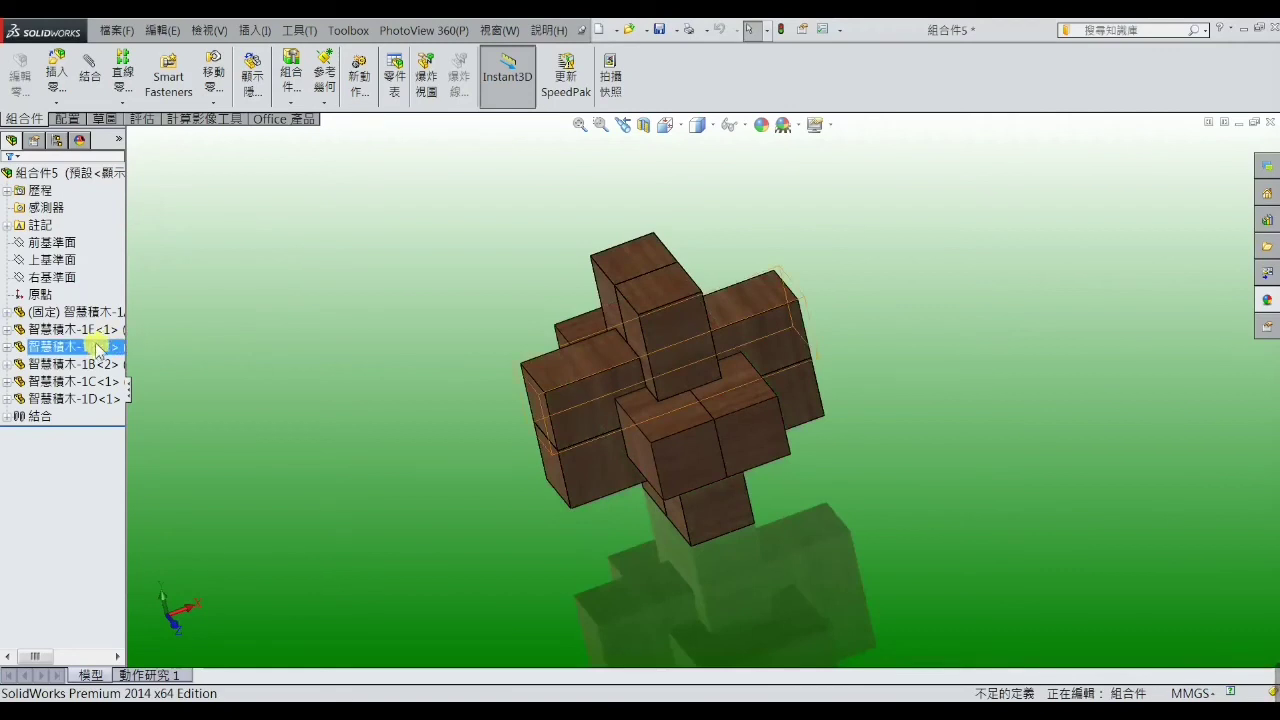
pyautogui.keyDown('ctrl'); pyautogui.click(100, 365); pyautogui.keyUp('ctrl')
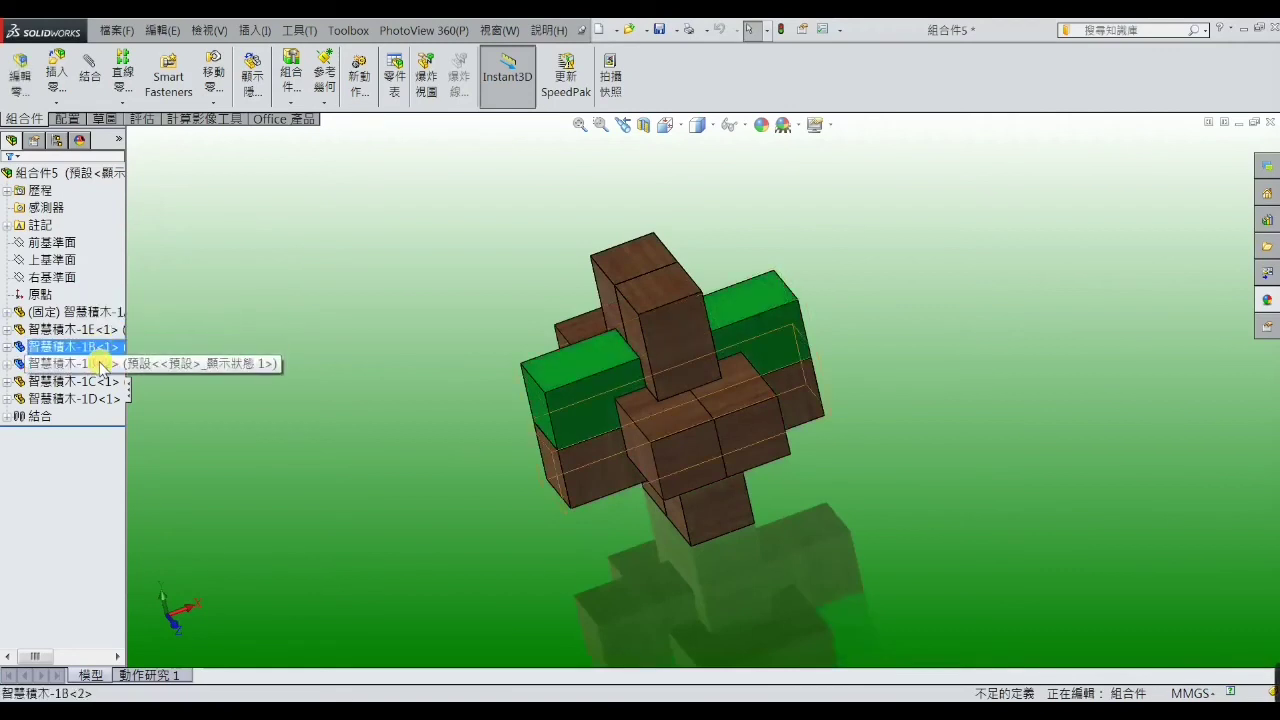
pyautogui.rightClick(100, 367)
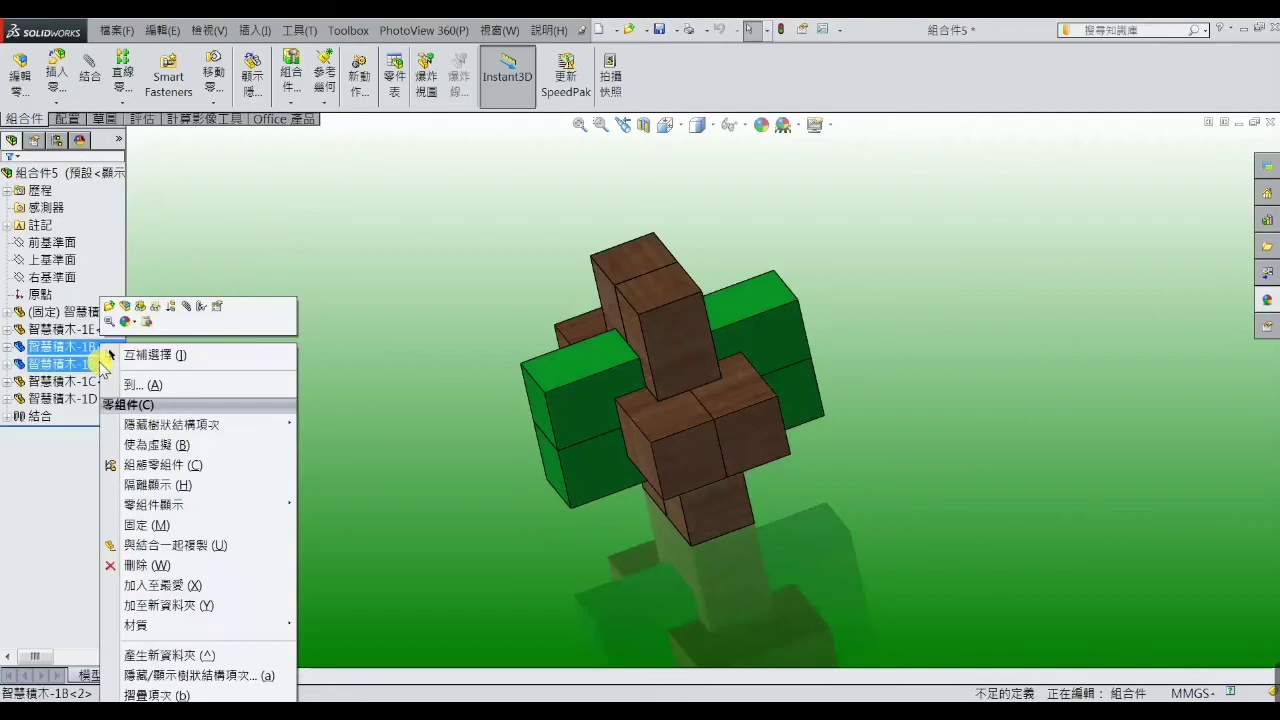
pyautogui.click(172, 489)
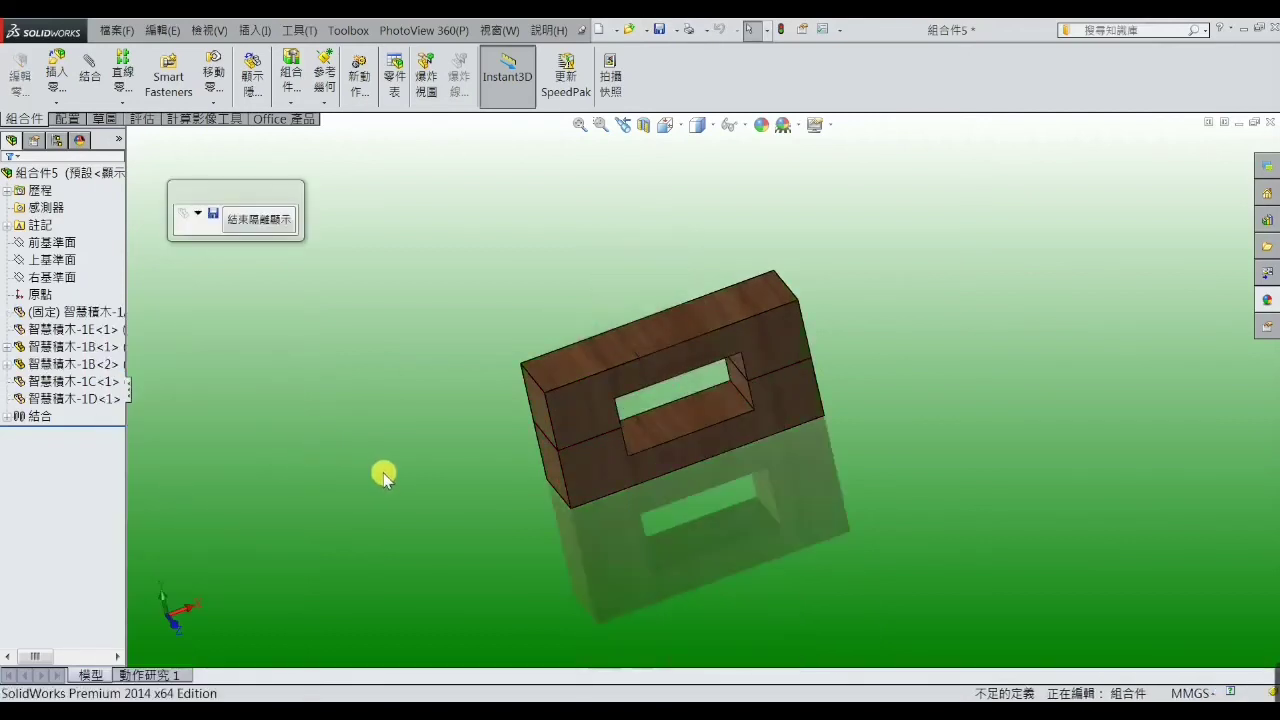
pyautogui.moveTo(407, 475)
pyautogui.mouseDown(button='middle')
pyautogui.moveTo(443, 397)
pyautogui.moveTo(415, 402)
pyautogui.mouseUp(button='middle')
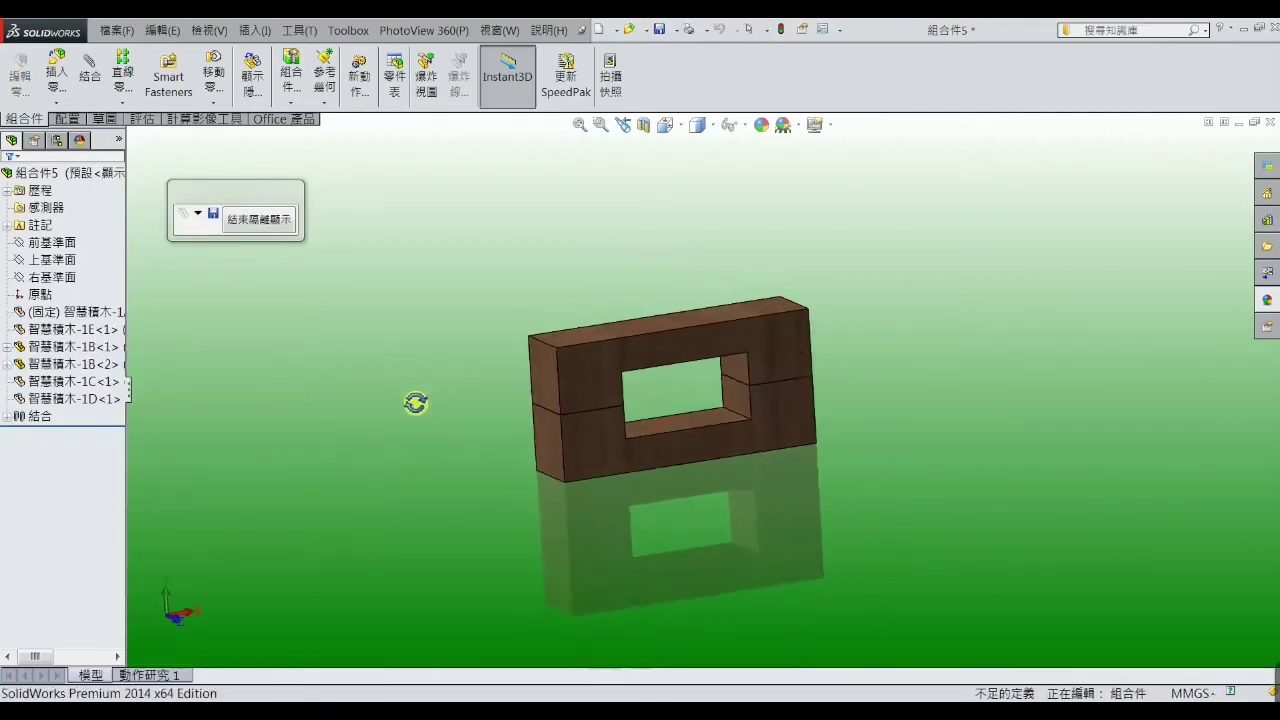
pyautogui.click(262, 226)
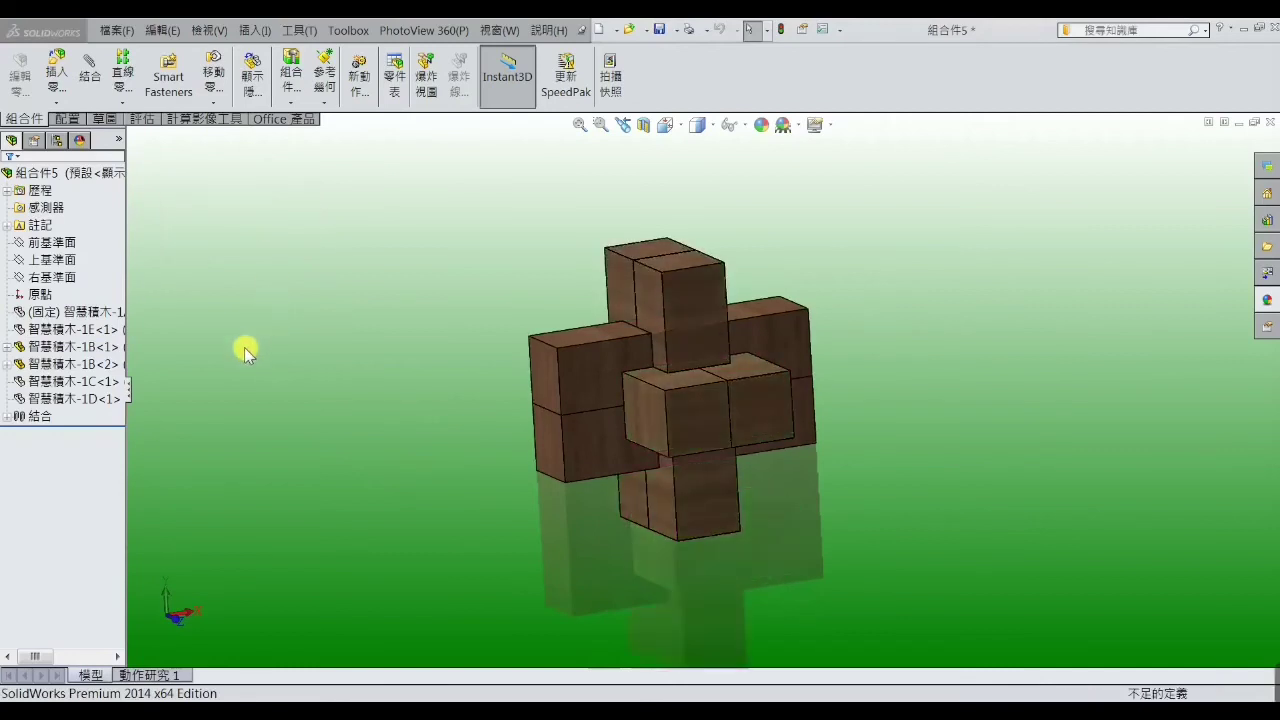
pyautogui.click(97, 382)
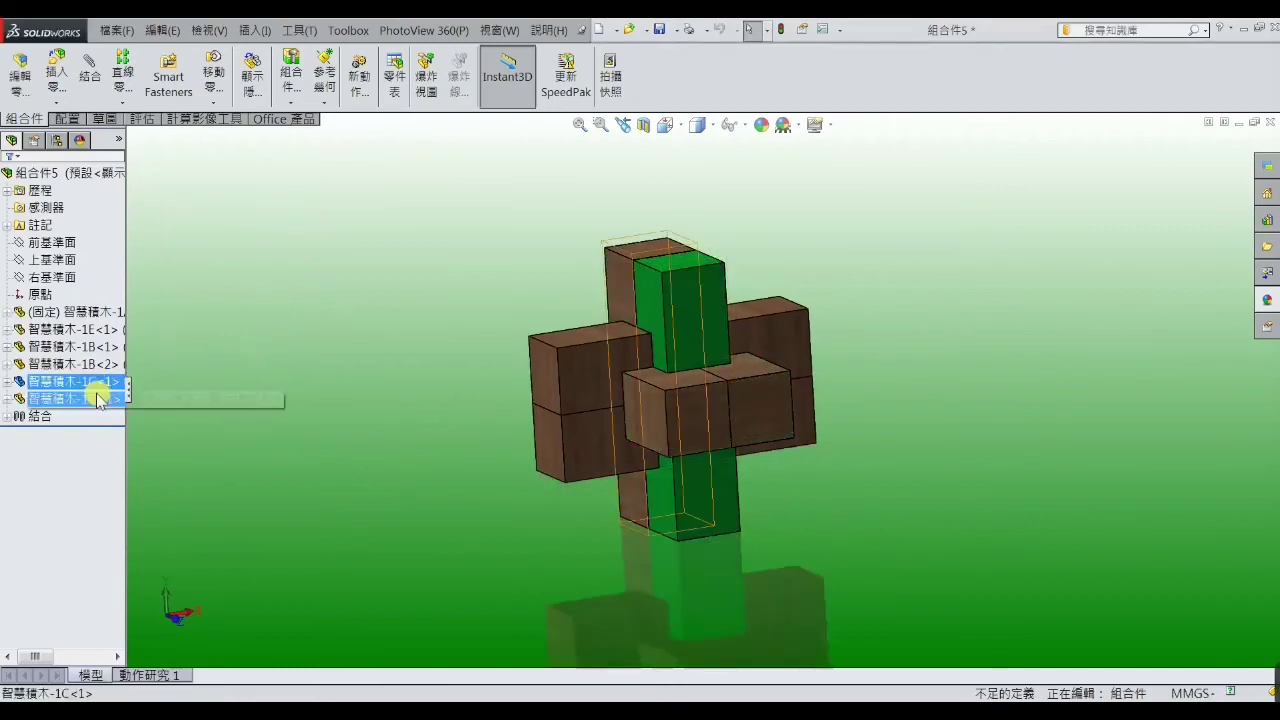
pyautogui.keyDown('ctrl'); pyautogui.click(97, 398); pyautogui.keyUp('ctrl')
pyautogui.rightClick(99, 400)
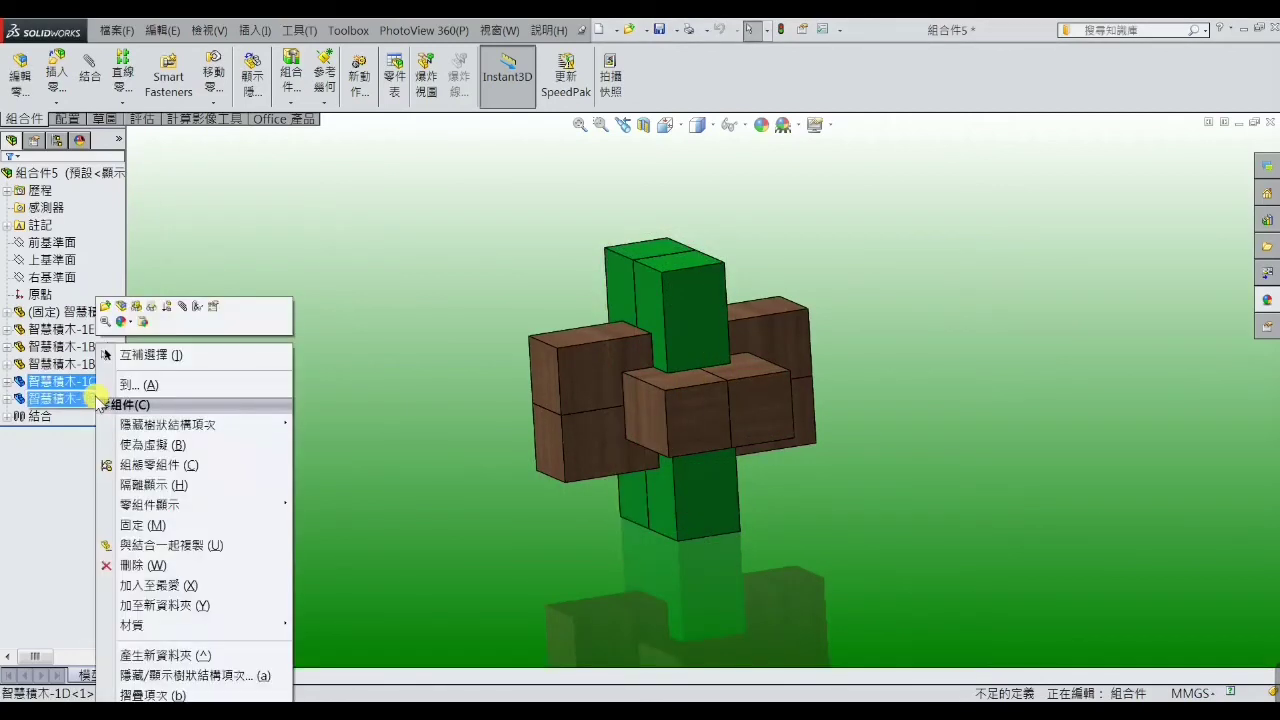
pyautogui.click(160, 485)
pyautogui.moveTo(326, 437)
pyautogui.mouseDown(button='middle')
pyautogui.moveTo(337, 443)
pyautogui.moveTo(397, 391)
pyautogui.moveTo(418, 414)
pyautogui.moveTo(329, 417)
pyautogui.moveTo(342, 425)
pyautogui.mouseUp(button='middle')
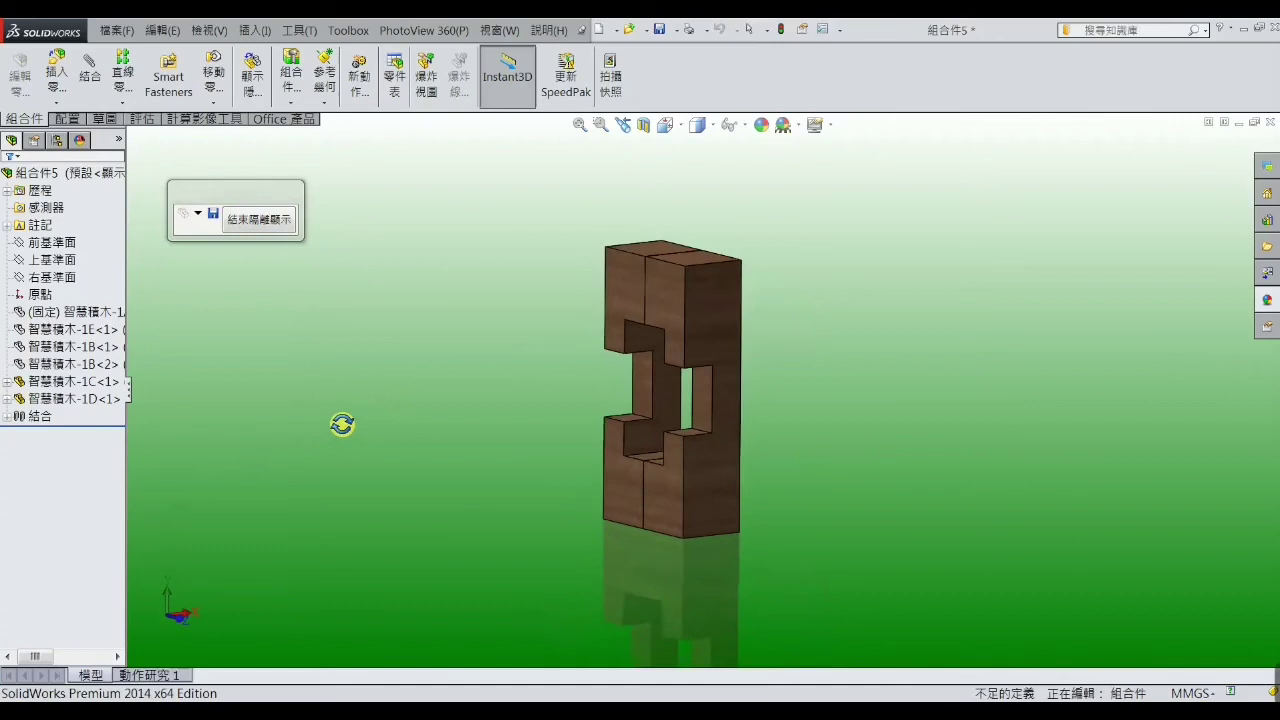
pyautogui.click(252, 219)
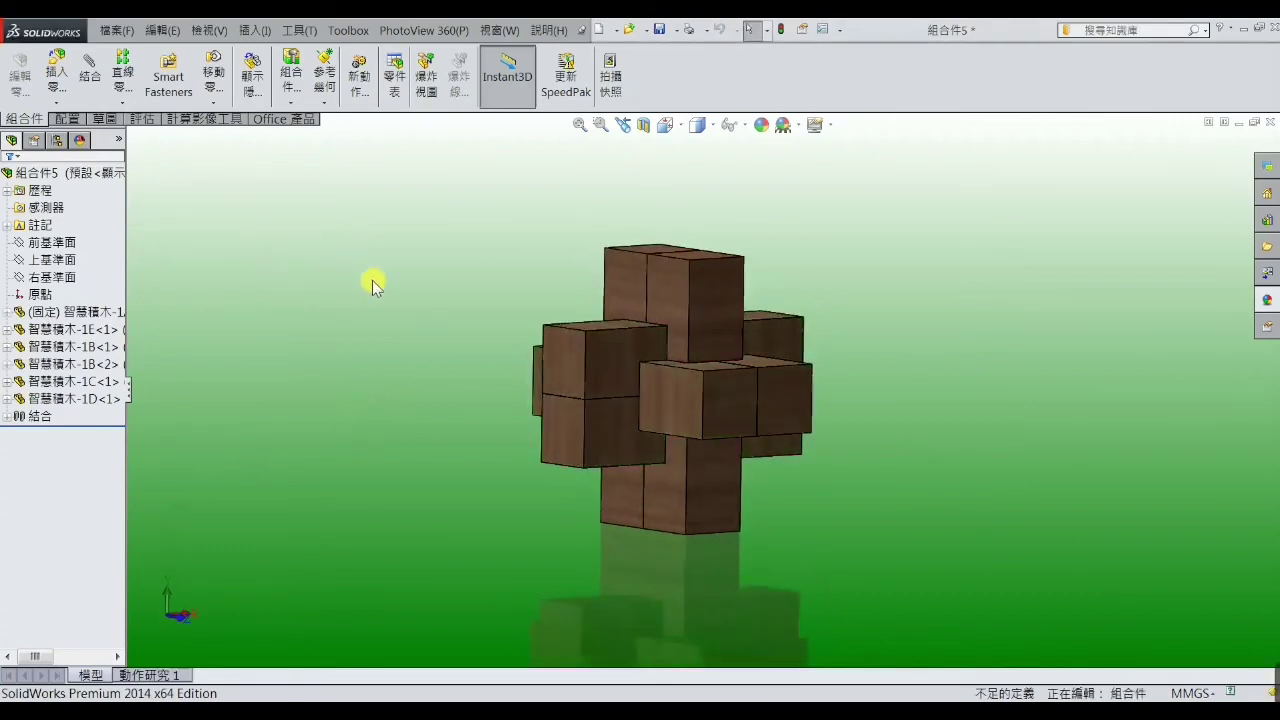
pyautogui.moveTo(371, 277); pyautogui.dragTo(375, 340, button='middle')
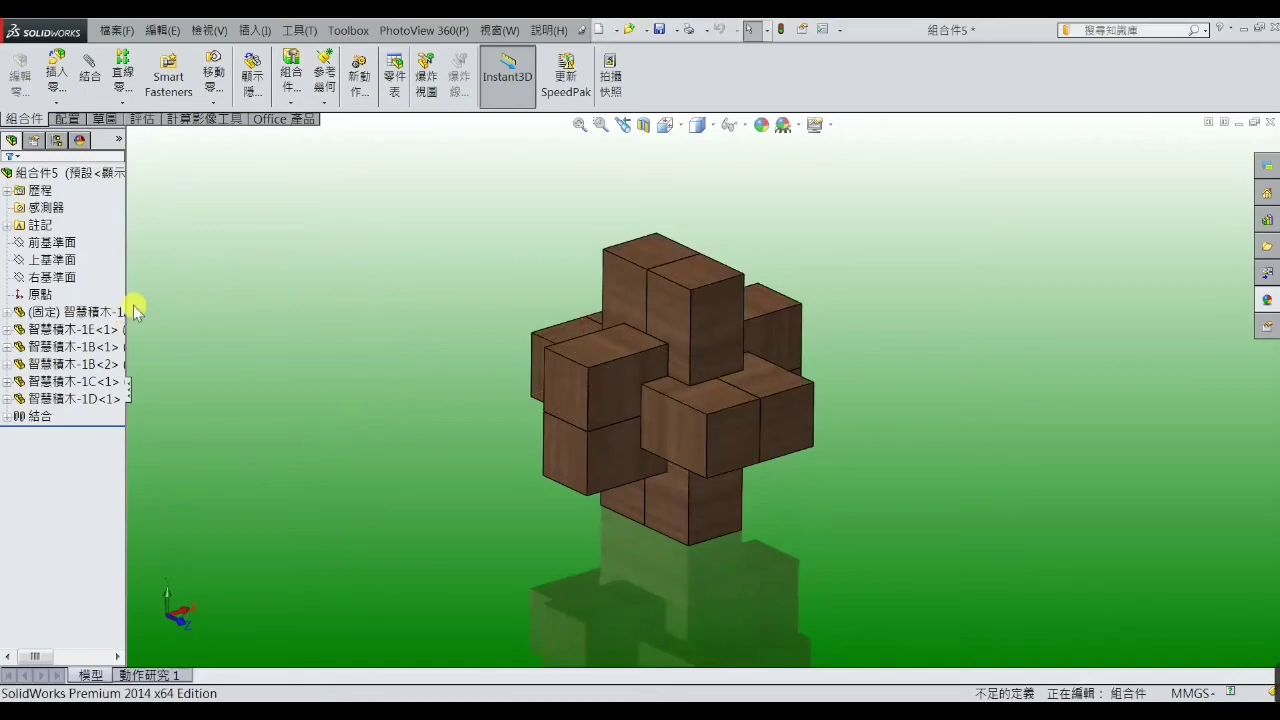
# - Switch to 顯示隱藏線 (hidden lines visible) and study the interlocking joints close up
pyautogui.click(203, 30)
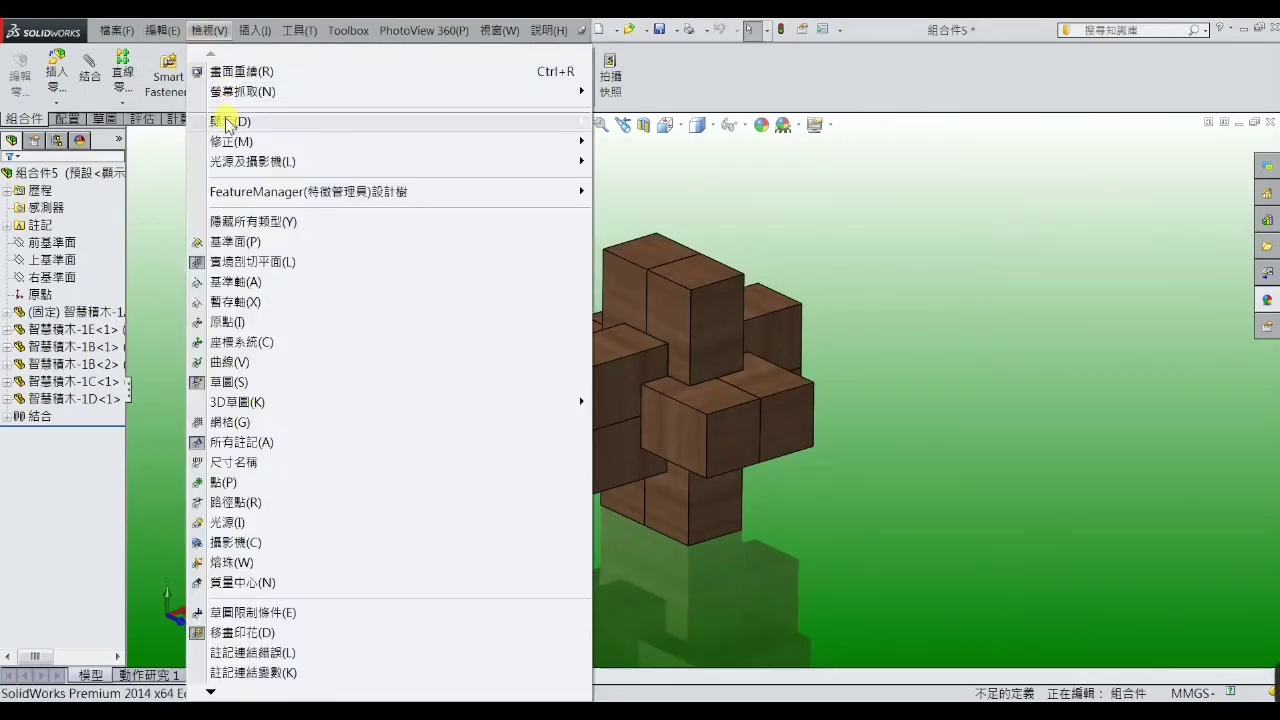
pyautogui.moveTo(230, 121)
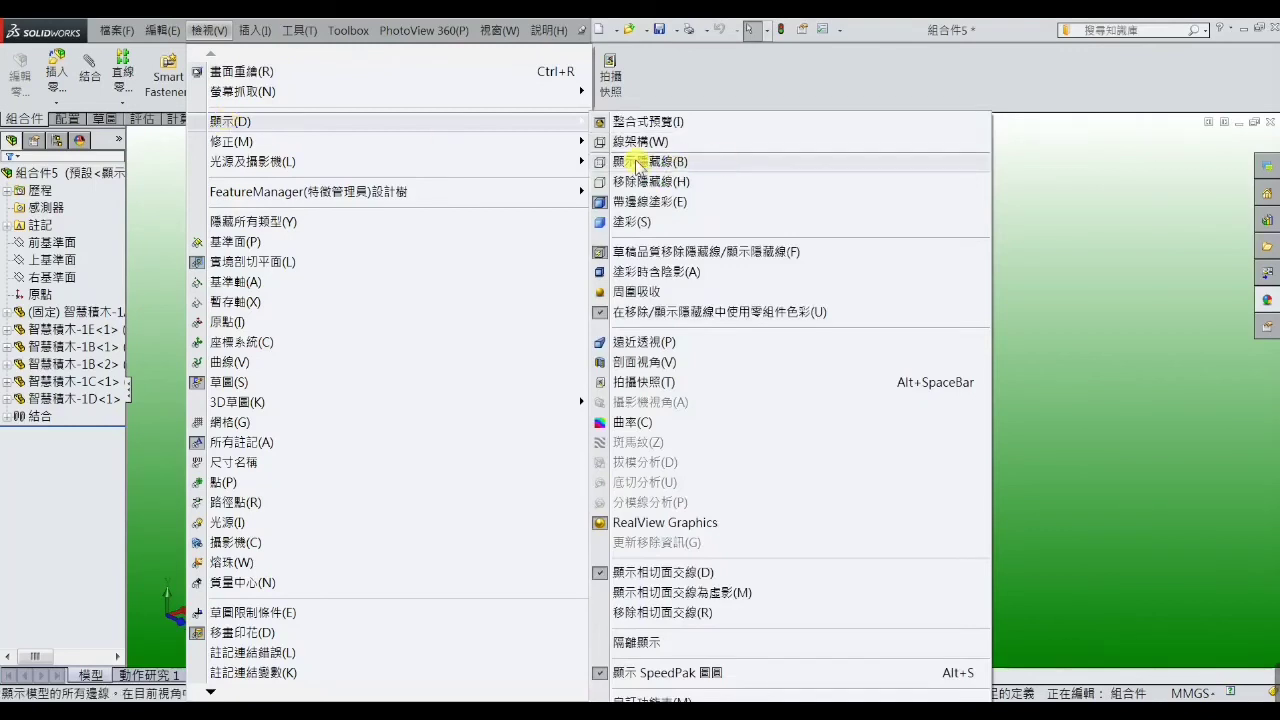
pyautogui.click(636, 163)
pyautogui.moveTo(461, 295)
pyautogui.mouseDown(button='middle')
pyautogui.moveTo(489, 246)
pyautogui.moveTo(549, 263)
pyautogui.moveTo(490, 298)
pyautogui.mouseUp(button='middle')
pyautogui.scroll(-5, 666, 403)
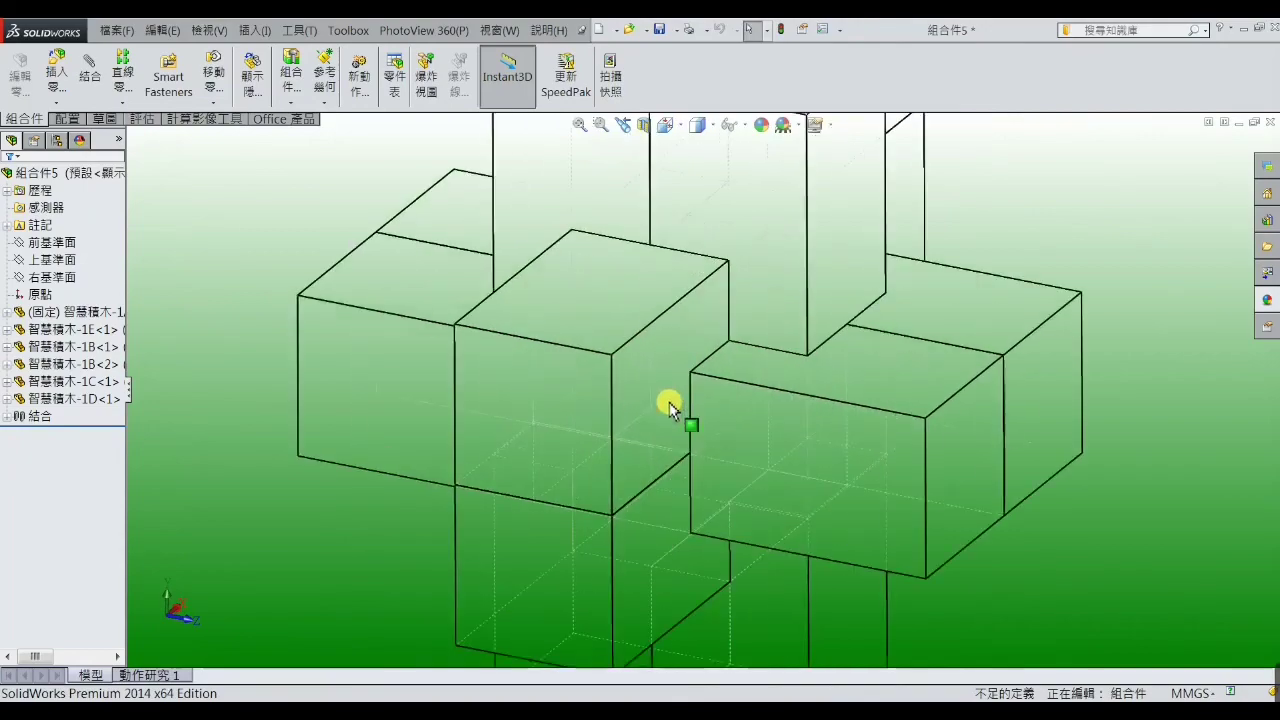
pyautogui.moveTo(666, 403)
pyautogui.mouseDown(button='middle')
pyautogui.moveTo(691, 408)
pyautogui.moveTo(713, 365)
pyautogui.moveTo(757, 354)
pyautogui.moveTo(803, 371)
pyautogui.moveTo(811, 480)
pyautogui.moveTo(809, 446)
pyautogui.moveTo(878, 384)
pyautogui.moveTo(829, 434)
pyautogui.moveTo(789, 437)
pyautogui.moveTo(804, 499)
pyautogui.moveTo(808, 446)
pyautogui.moveTo(614, 423)
pyautogui.moveTo(672, 371)
pyautogui.moveTo(743, 386)
pyautogui.moveTo(757, 414)
pyautogui.moveTo(680, 403)
pyautogui.moveTo(566, 417)
pyautogui.moveTo(543, 443)
pyautogui.moveTo(557, 483)
pyautogui.mouseUp(button='middle')
pyautogui.moveTo(578, 418)
pyautogui.mouseDown(button='middle')
pyautogui.moveTo(580, 431)
pyautogui.moveTo(529, 466)
pyautogui.moveTo(547, 425)
pyautogui.moveTo(586, 414)
pyautogui.moveTo(600, 429)
pyautogui.mouseUp(button='middle')
pyautogui.scroll(2, 598, 420)
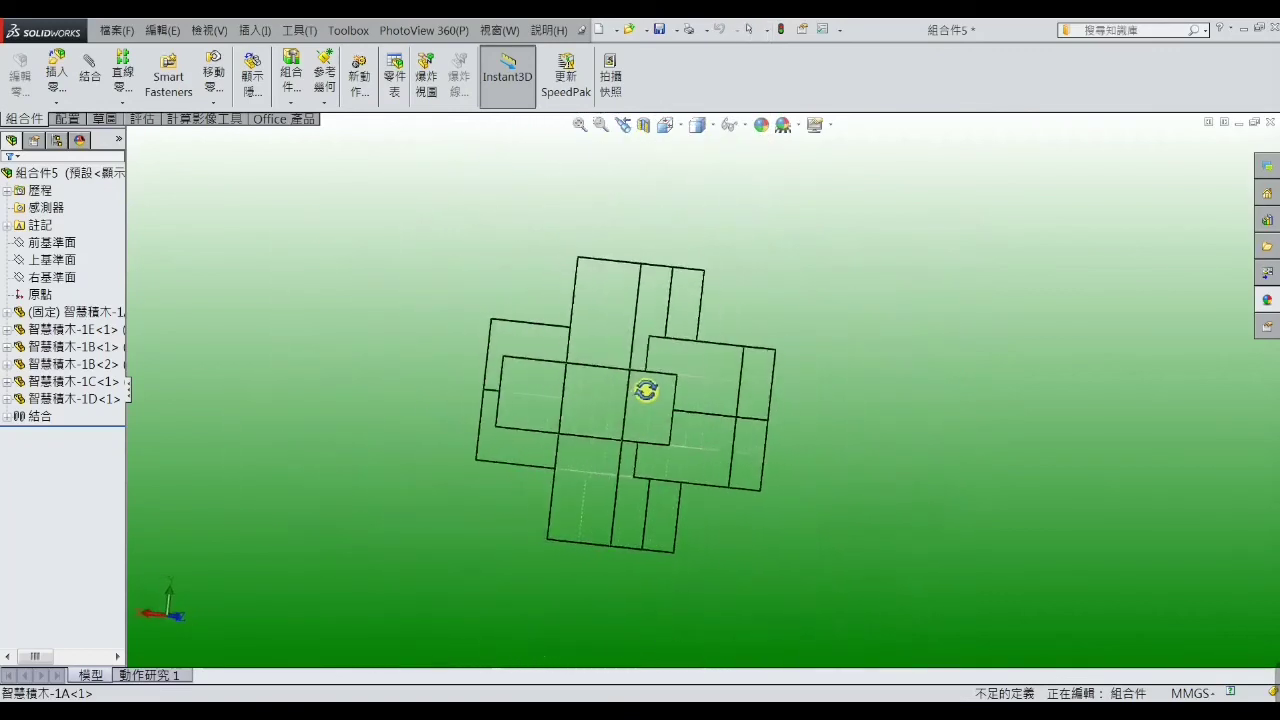
pyautogui.moveTo(650, 408)
pyautogui.mouseDown(button='middle')
pyautogui.moveTo(637, 434)
pyautogui.moveTo(663, 386)
pyautogui.moveTo(652, 432)
pyautogui.mouseUp(button='middle')
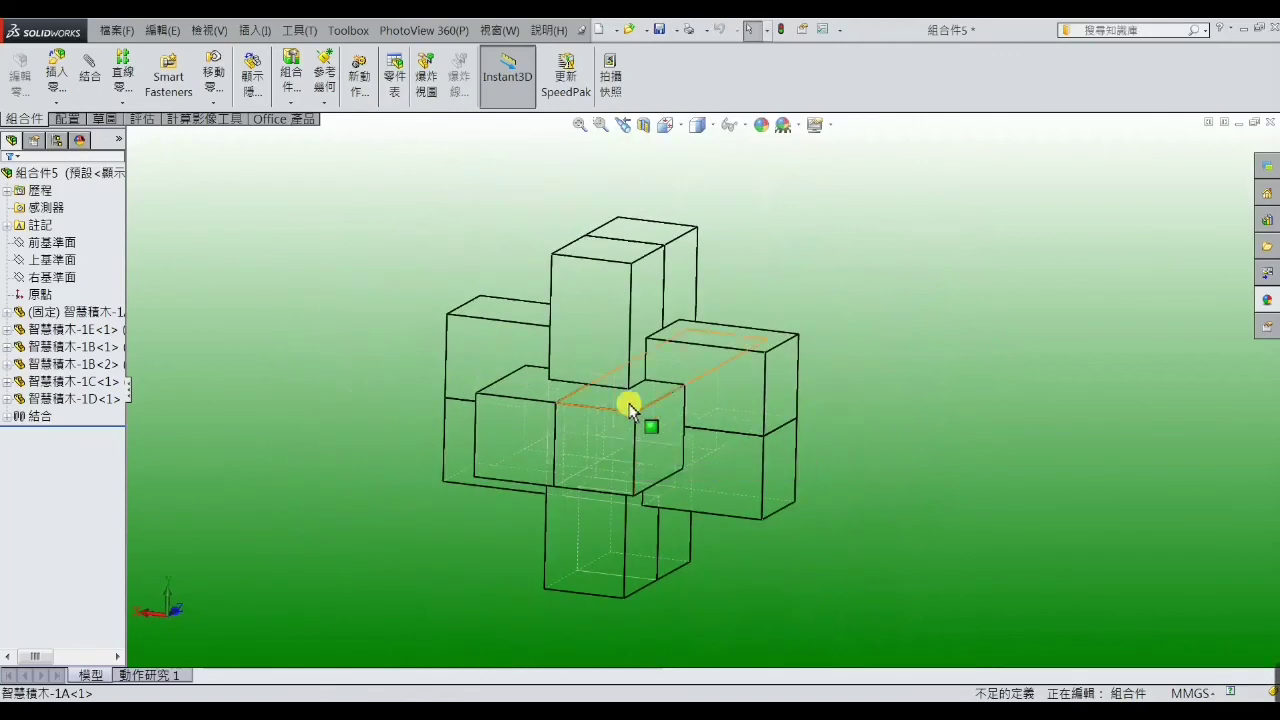
pyautogui.moveTo(858, 410)
pyautogui.mouseDown(button='middle')
pyautogui.moveTo(849, 420)
pyautogui.moveTo(863, 371)
pyautogui.moveTo(777, 371)
pyautogui.moveTo(614, 408)
pyautogui.moveTo(603, 491)
pyautogui.moveTo(611, 449)
pyautogui.moveTo(723, 400)
pyautogui.moveTo(745, 445)
pyautogui.moveTo(820, 423)
pyautogui.moveTo(821, 490)
pyautogui.mouseUp(button='middle')
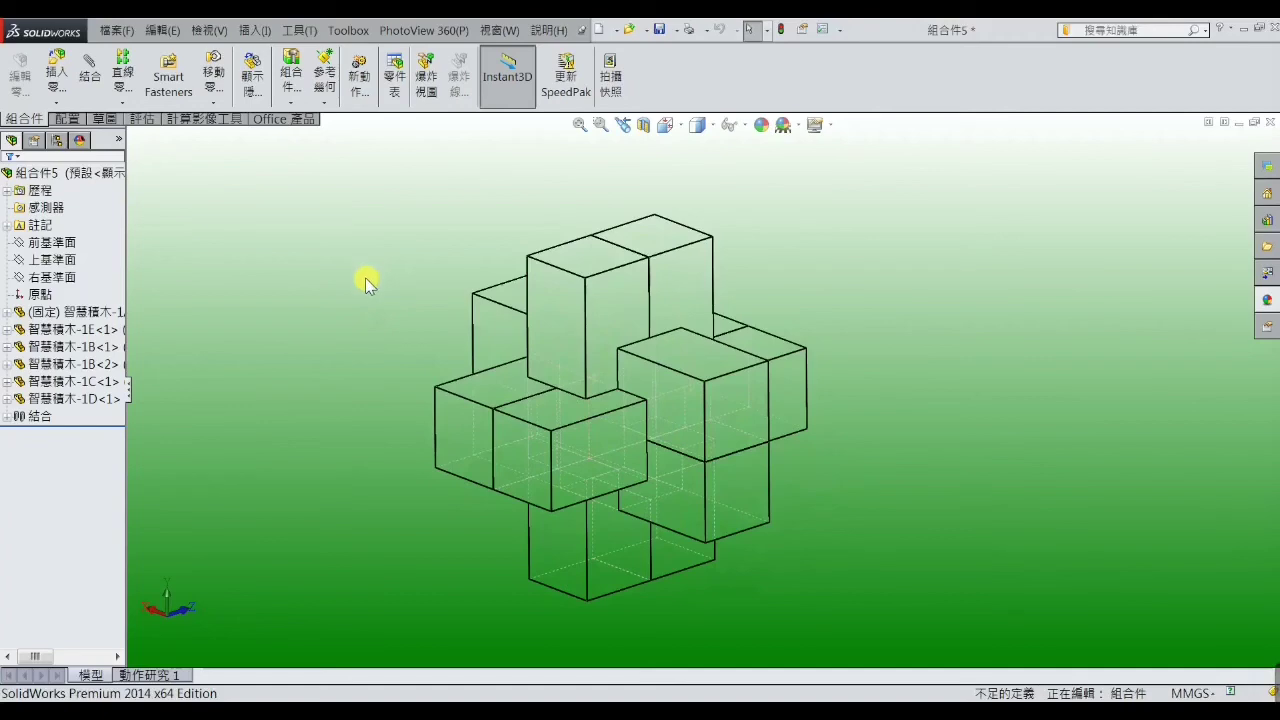
# - Switch to 帶邊線塗彩 (shaded with edges) and review the walnut cross from several angles
pyautogui.click(209, 30)
pyautogui.moveTo(231, 121)
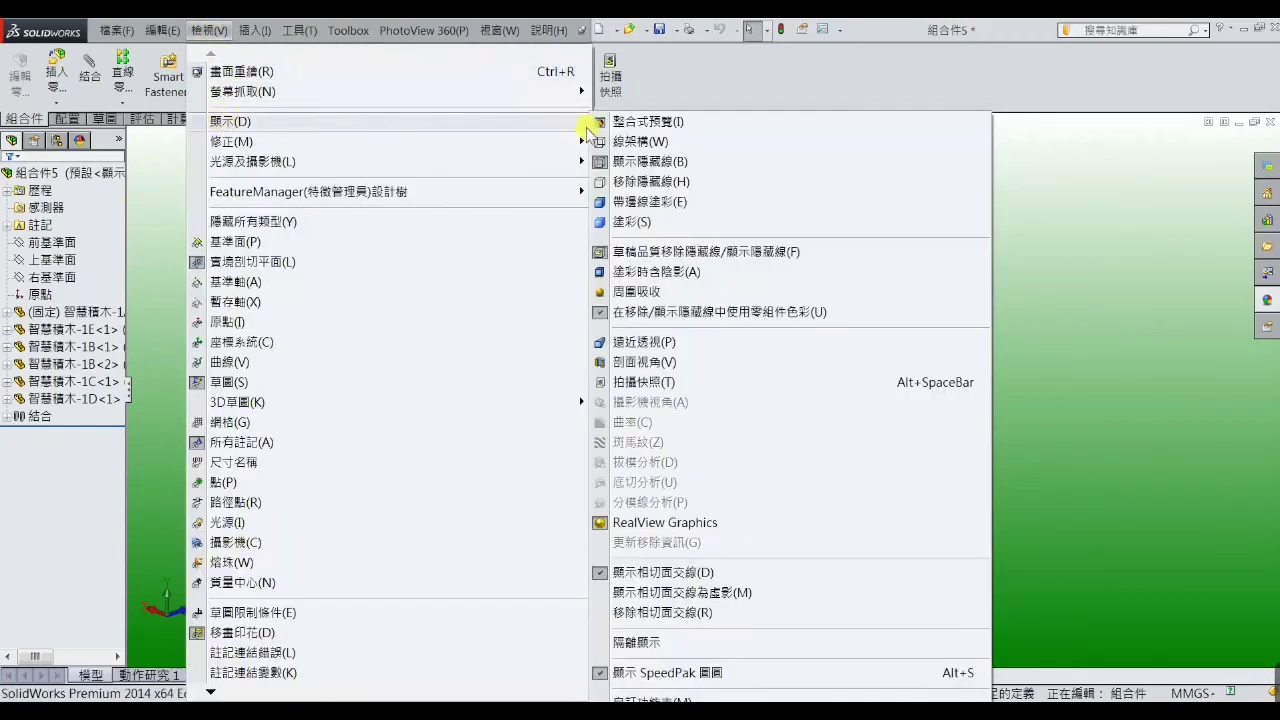
pyautogui.click(631, 201)
pyautogui.moveTo(409, 240)
pyautogui.mouseDown(button='middle')
pyautogui.moveTo(369, 323)
pyautogui.moveTo(562, 278)
pyautogui.moveTo(663, 351)
pyautogui.moveTo(729, 334)
pyautogui.moveTo(517, 365)
pyautogui.moveTo(491, 434)
pyautogui.moveTo(598, 405)
pyautogui.moveTo(717, 417)
pyautogui.moveTo(657, 457)
pyautogui.moveTo(640, 480)
pyautogui.moveTo(650, 495)
pyautogui.mouseUp(button='middle')
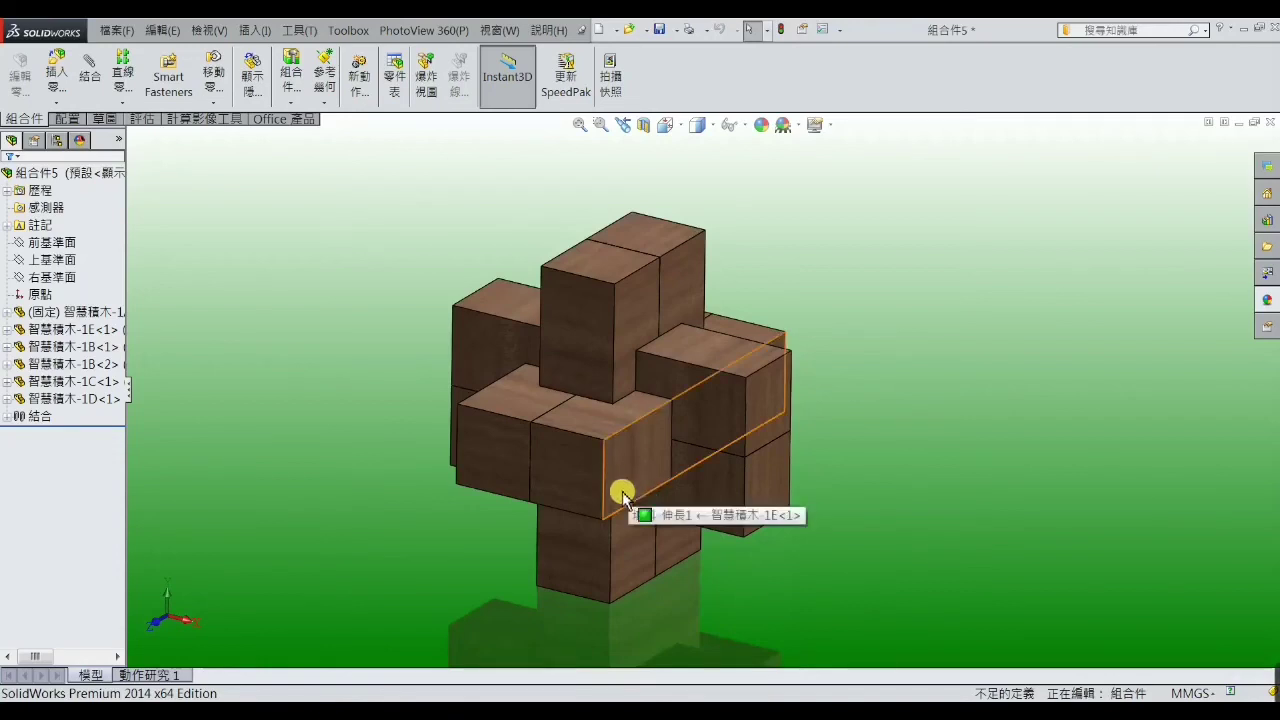
pyautogui.moveTo(390, 555)
pyautogui.mouseDown(button='middle')
pyautogui.moveTo(394, 497)
pyautogui.moveTo(390, 540)
pyautogui.mouseUp(button='middle')
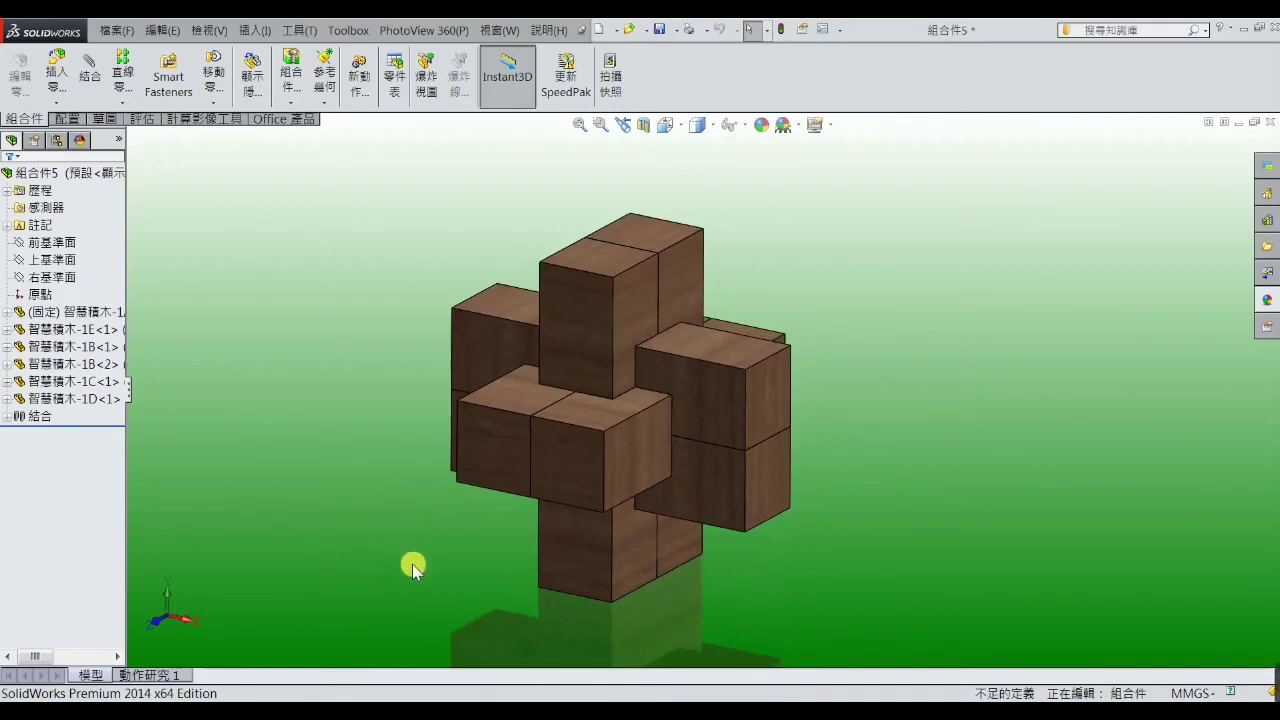
pyautogui.moveTo(420, 580)
pyautogui.mouseDown(button='middle')
pyautogui.moveTo(426, 523)
pyautogui.moveTo(443, 523)
pyautogui.moveTo(431, 567)
pyautogui.moveTo(494, 511)
pyautogui.moveTo(745, 554)
pyautogui.moveTo(689, 531)
pyautogui.moveTo(577, 540)
pyautogui.moveTo(551, 603)
pyautogui.moveTo(593, 549)
pyautogui.moveTo(714, 526)
pyautogui.moveTo(709, 557)
pyautogui.moveTo(643, 531)
pyautogui.moveTo(654, 573)
pyautogui.moveTo(729, 546)
pyautogui.moveTo(696, 616)
pyautogui.moveTo(723, 569)
pyautogui.moveTo(714, 540)
pyautogui.moveTo(694, 563)
pyautogui.moveTo(720, 577)
pyautogui.mouseUp(button='middle')
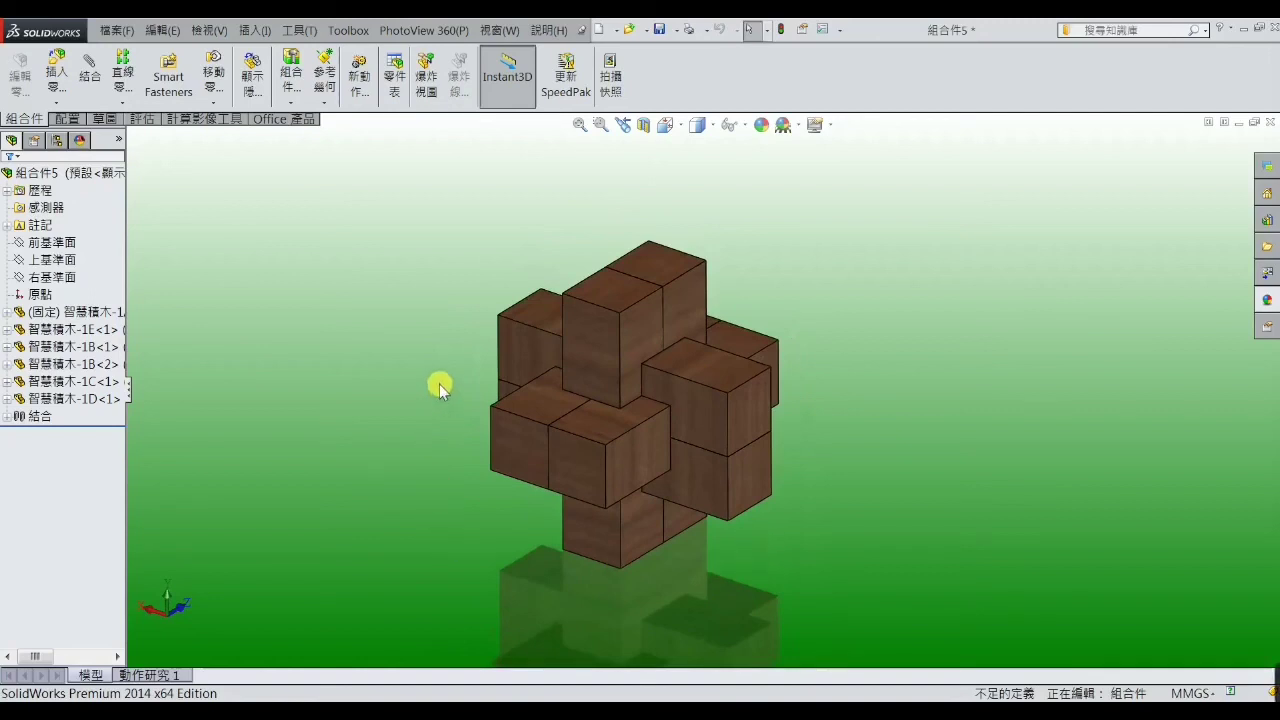
pyautogui.moveTo(683, 346); pyautogui.dragTo(666, 343, button='middle')
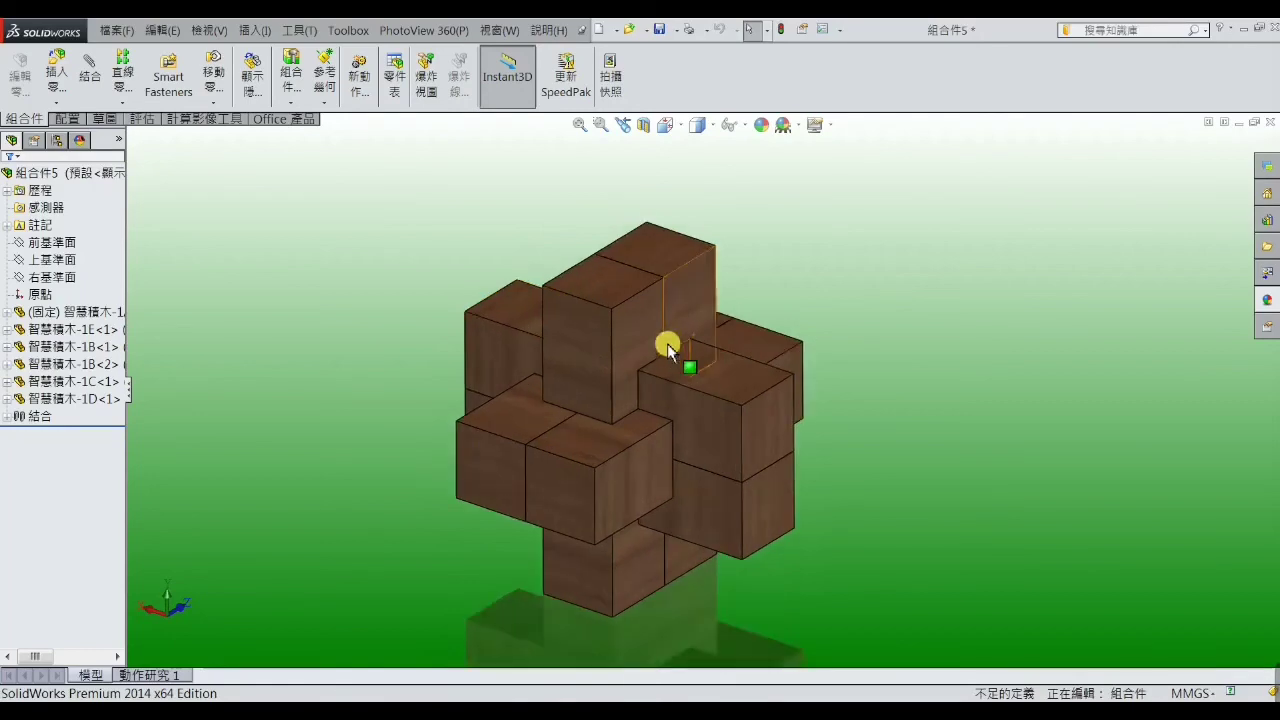
pyautogui.moveTo(917, 485)
pyautogui.mouseDown(button='middle')
pyautogui.moveTo(997, 431)
pyautogui.moveTo(849, 431)
pyautogui.moveTo(637, 460)
pyautogui.moveTo(574, 511)
pyautogui.moveTo(640, 480)
pyautogui.moveTo(829, 511)
pyautogui.moveTo(823, 554)
pyautogui.moveTo(849, 529)
pyautogui.moveTo(914, 509)
pyautogui.moveTo(900, 571)
pyautogui.mouseUp(button='middle')
pyautogui.scroll(-2, 633, 505)
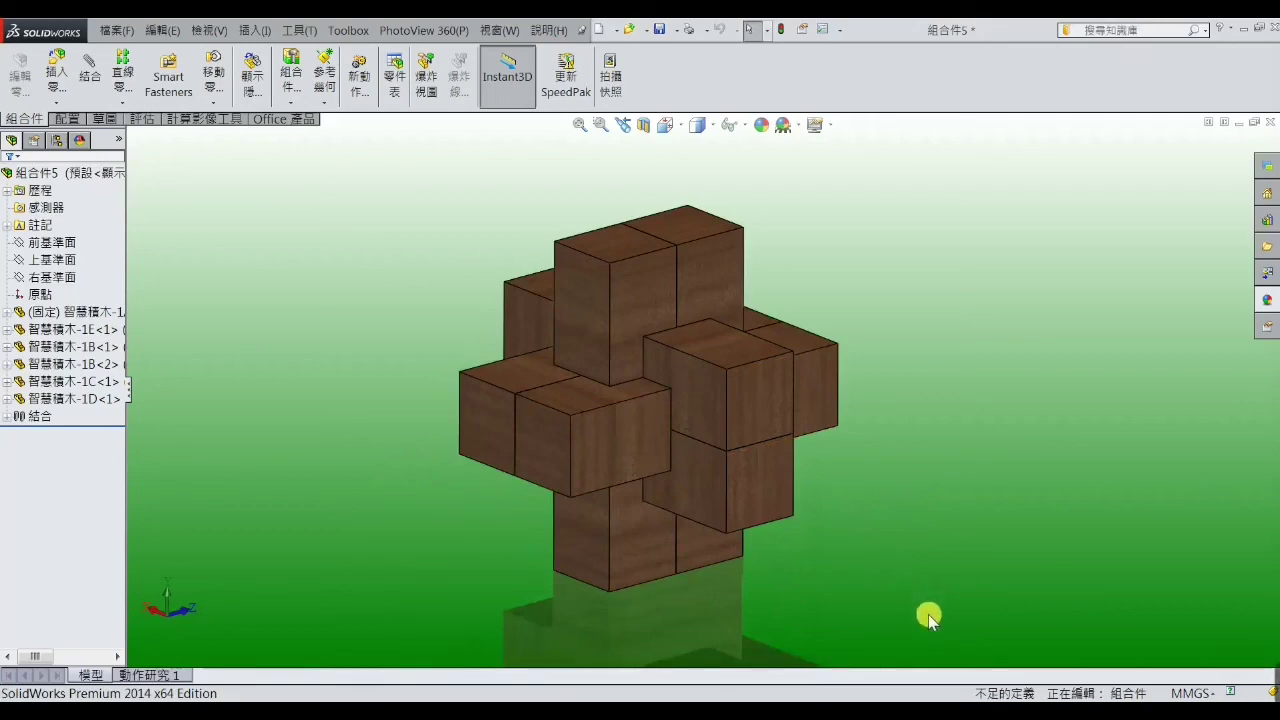
pyautogui.moveTo(925, 602)
pyautogui.mouseDown(button='middle')
pyautogui.moveTo(923, 554)
pyautogui.moveTo(943, 557)
pyautogui.moveTo(925, 599)
pyautogui.mouseUp(button='middle')
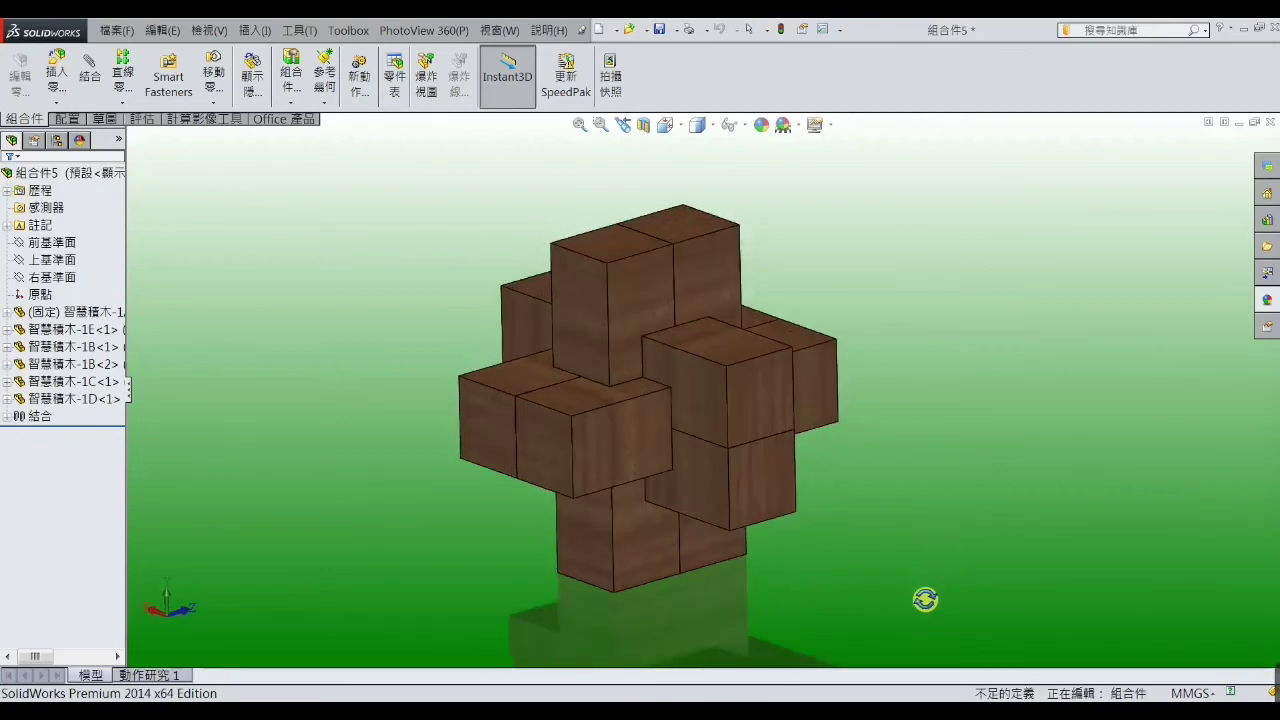